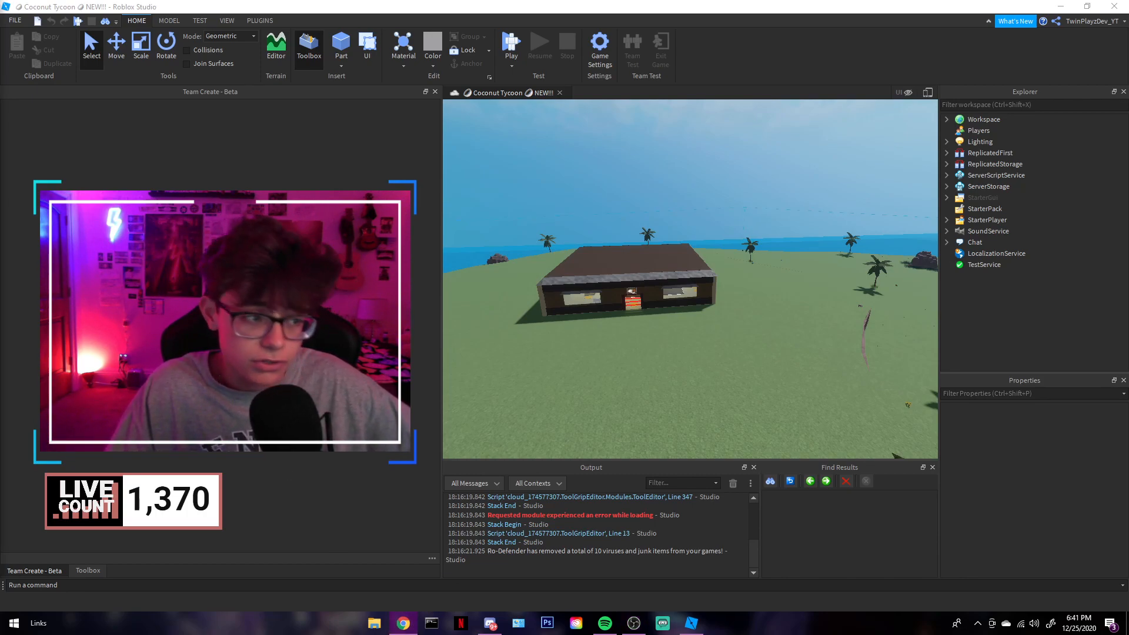
Review the feature list and full credits on the Twins Tycoon Kit 2.0 library page in the browser.
drag(0, 18, 633, 48)
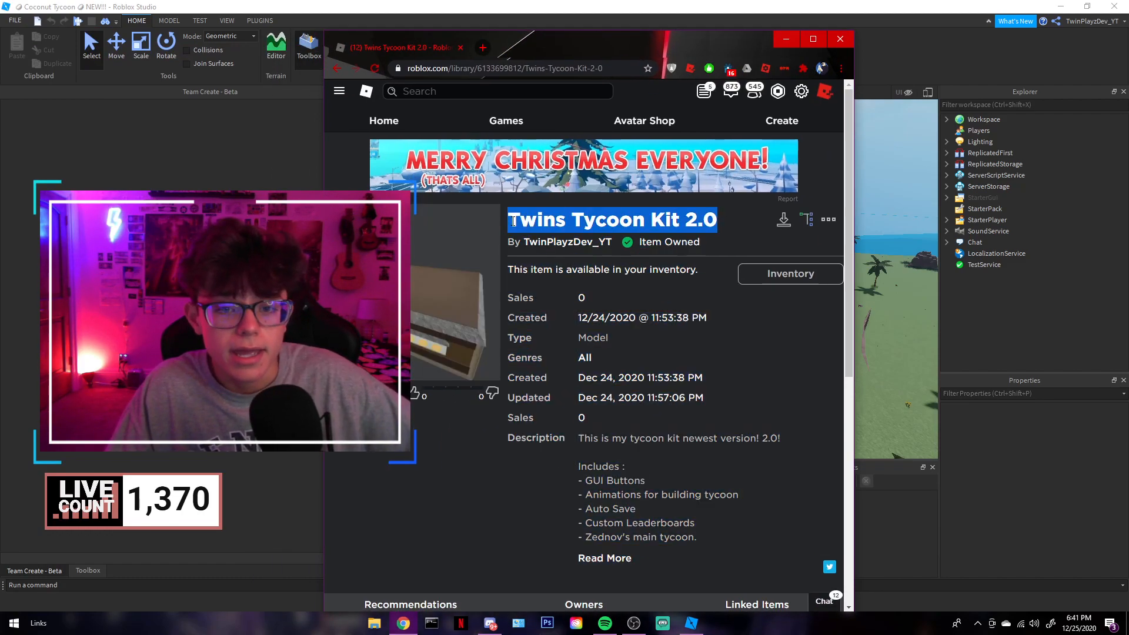
scroll(567, 283, down, 3)
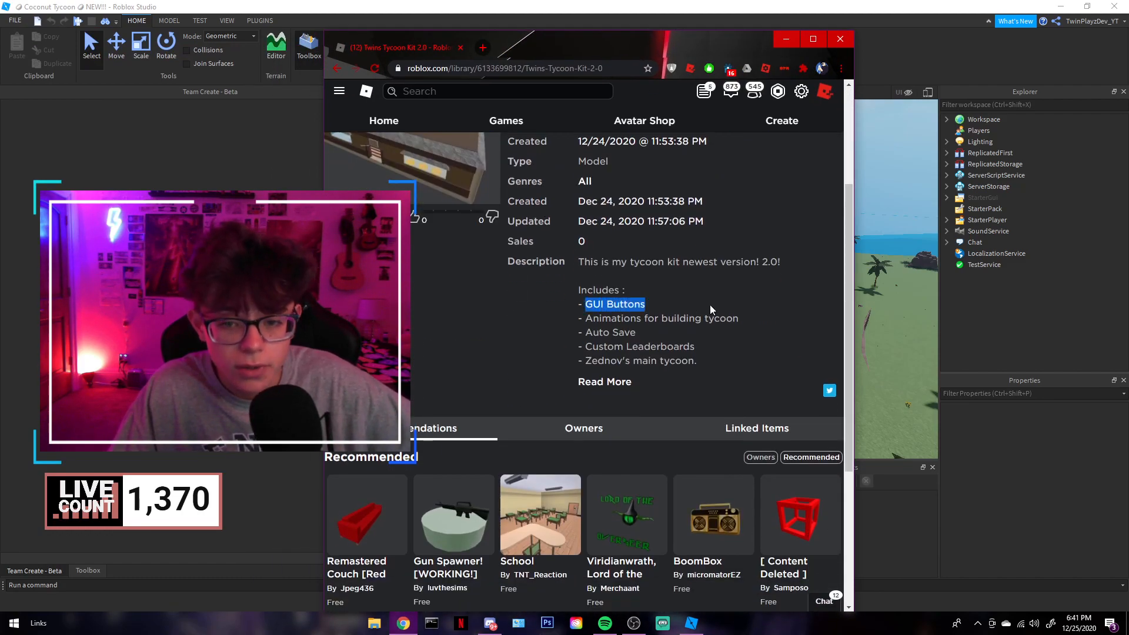
drag(584, 318, 721, 319)
click(721, 318)
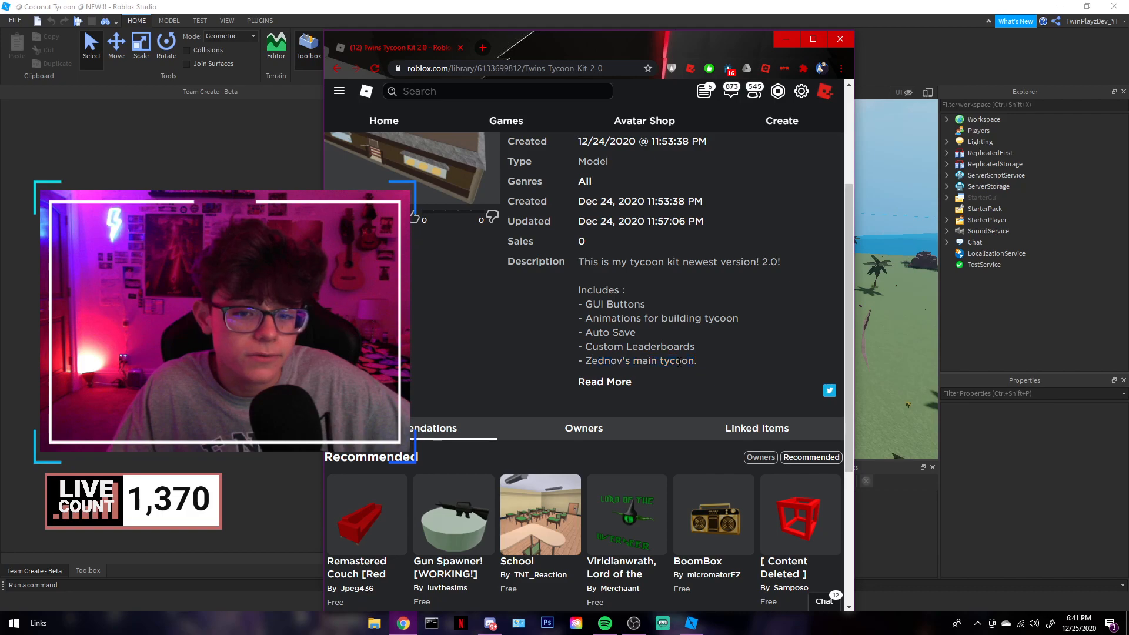
click(599, 382)
scroll(605, 370, down, 1)
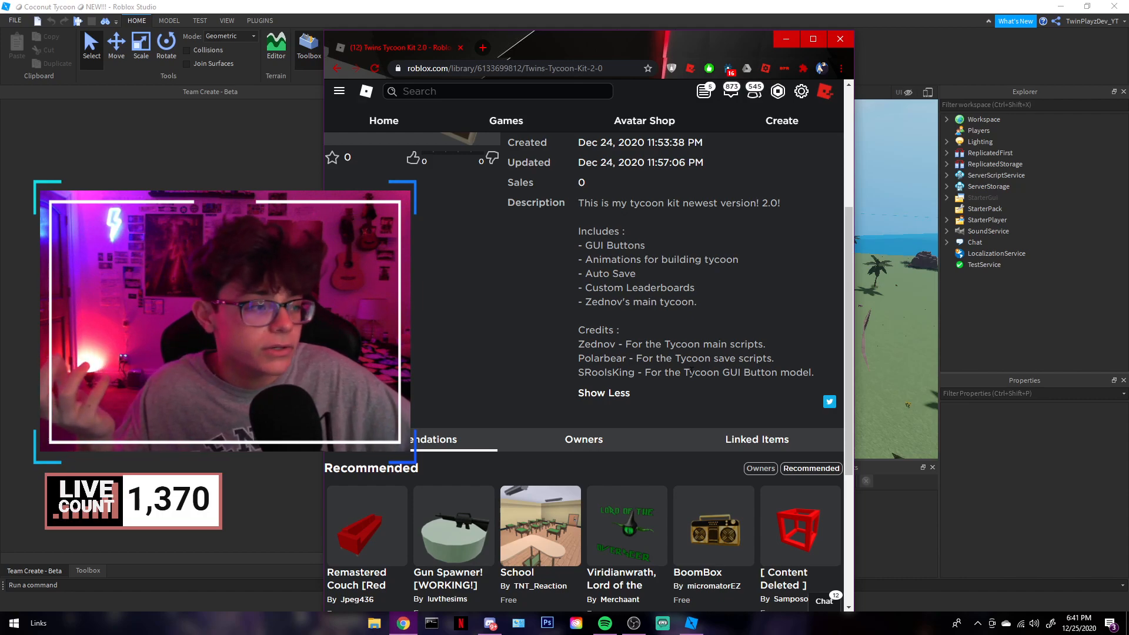
drag(572, 56, 0, 54)
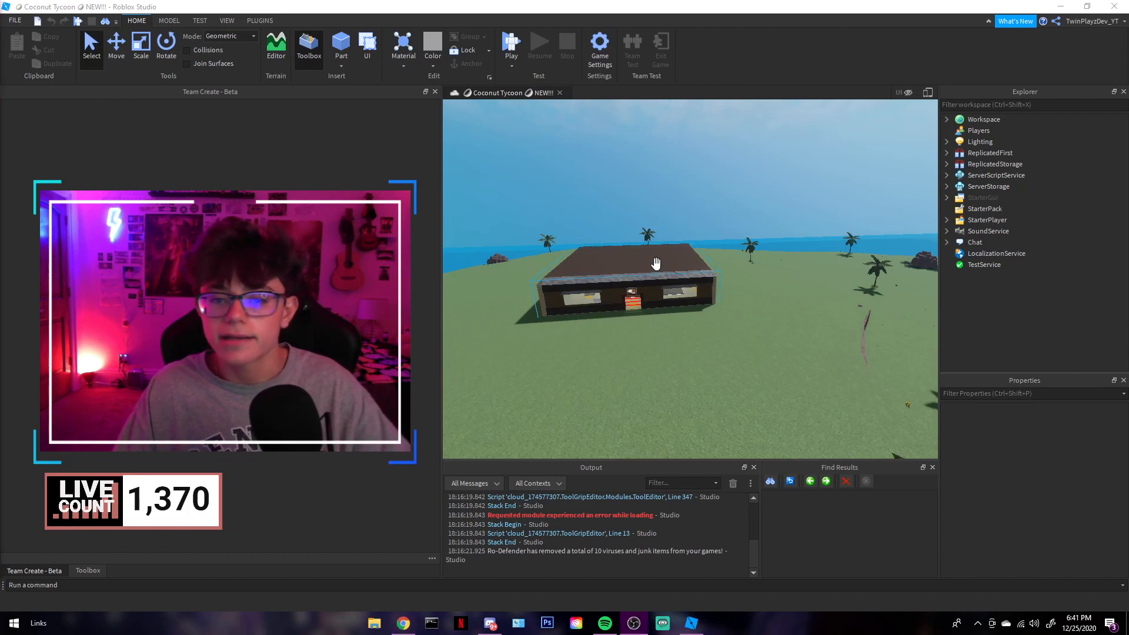
Switch to Roblox Studio and move the Twin'sTycoonKit model from ServerStorage into Workspace.
click(728, 179)
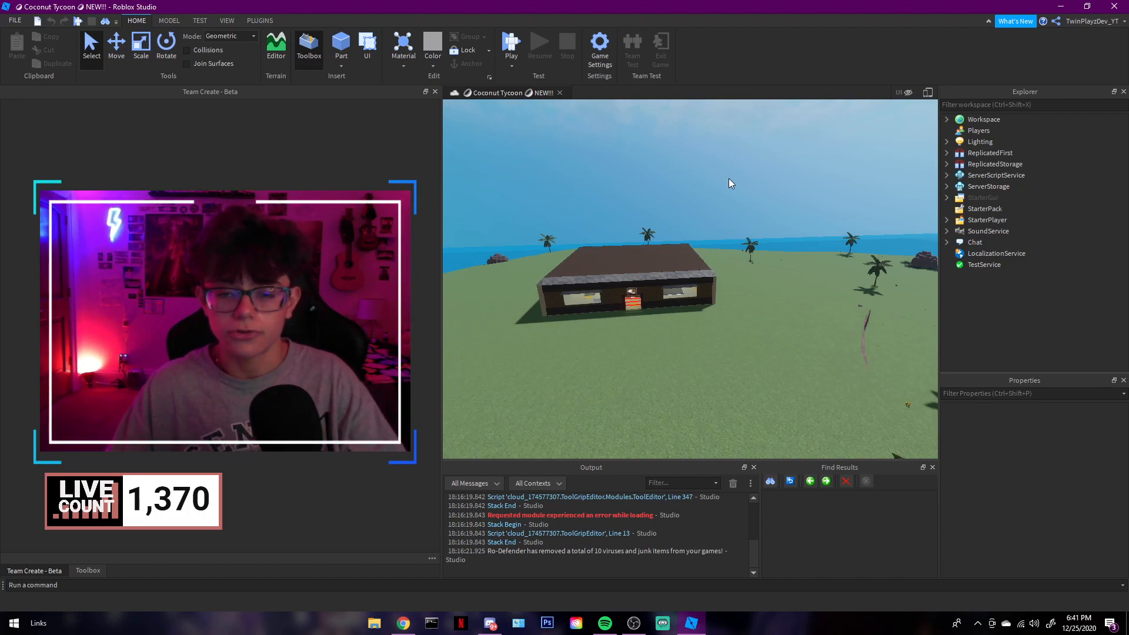
right_drag(694, 197, 697, 198)
key(s)
click(946, 187)
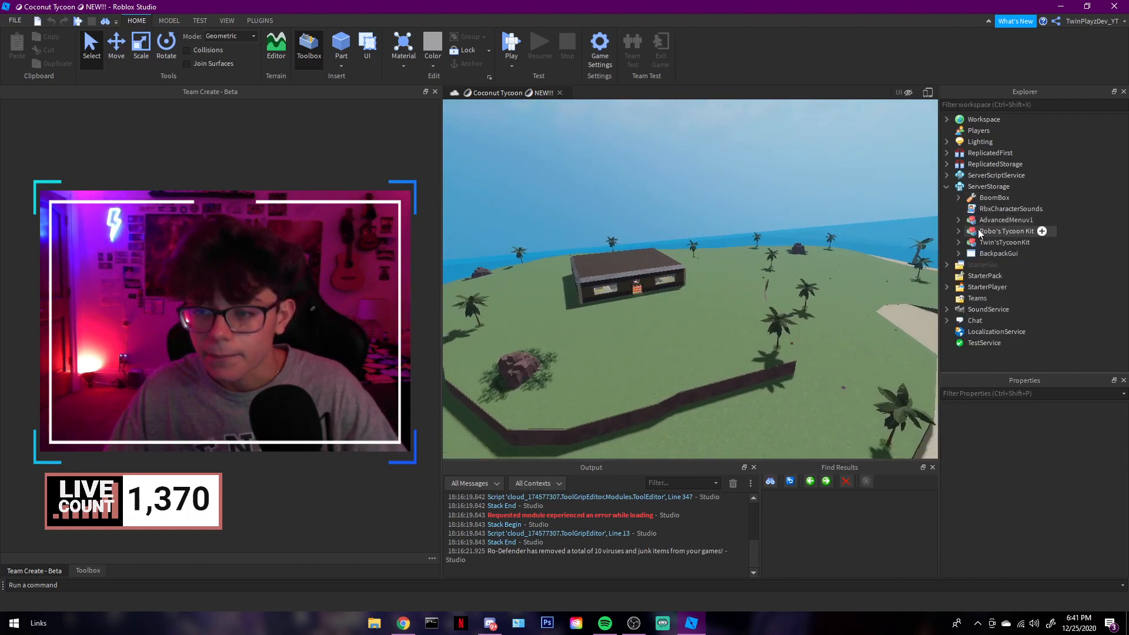
drag(976, 241, 970, 119)
Examine the original tycoon kit's fences, stone paths, watchtowers and dock around the island.
key(s)
right_drag(867, 190, 866, 190)
key(w)
key(s)
key(s)
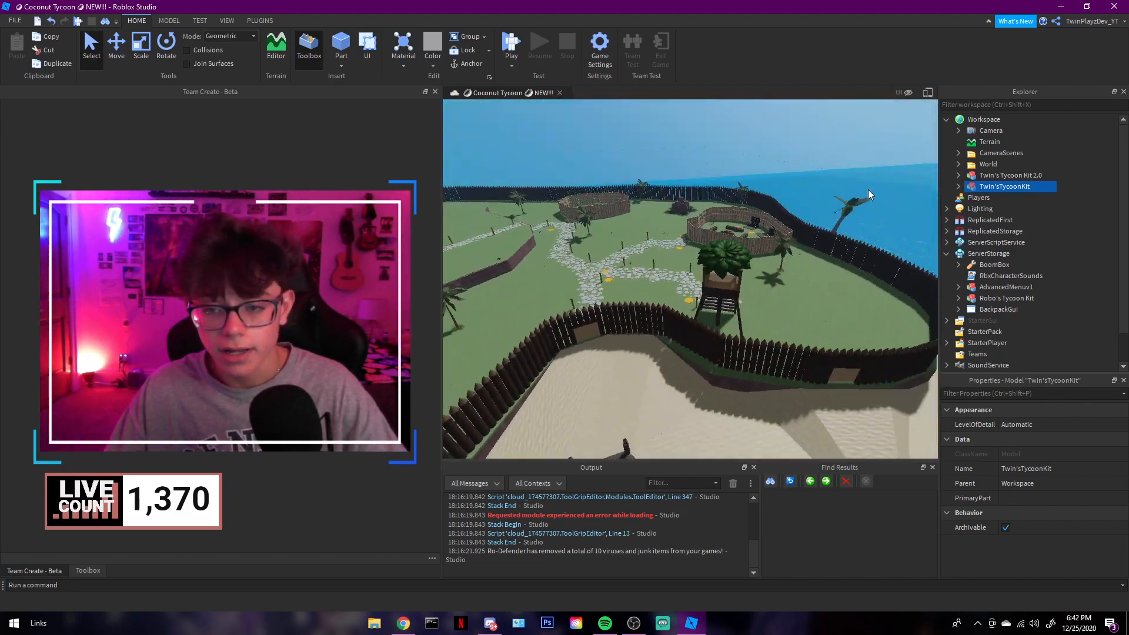
key(a)
right_drag(866, 190, 877, 190)
key(d)
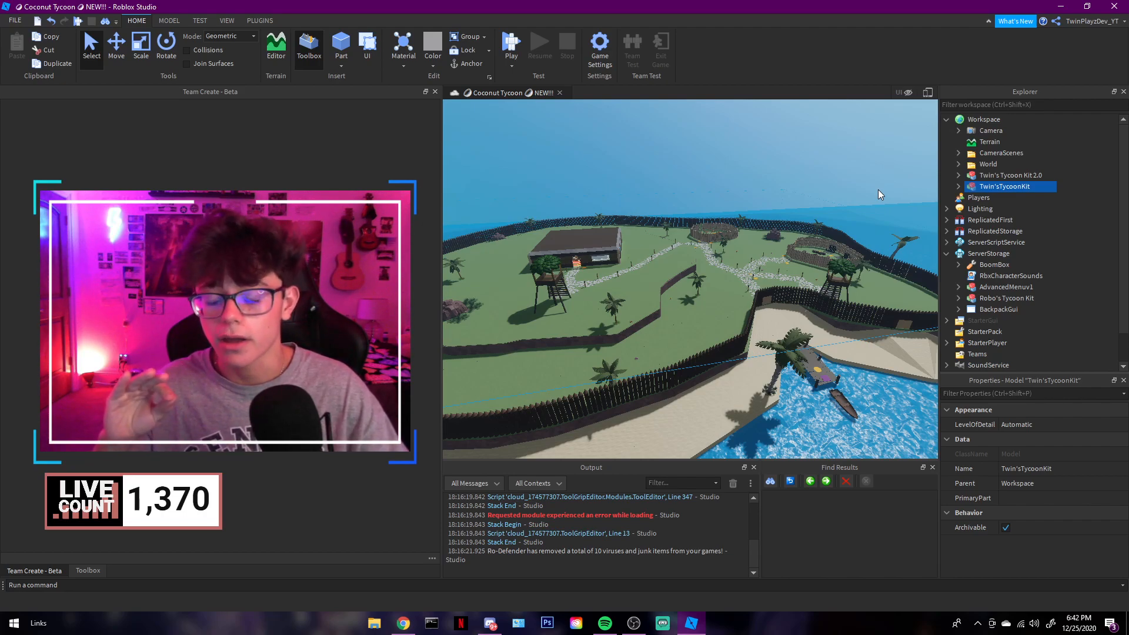
Return the Twin'sTycoonKit model from Workspace to ServerStorage.
mouse_move(1026, 183)
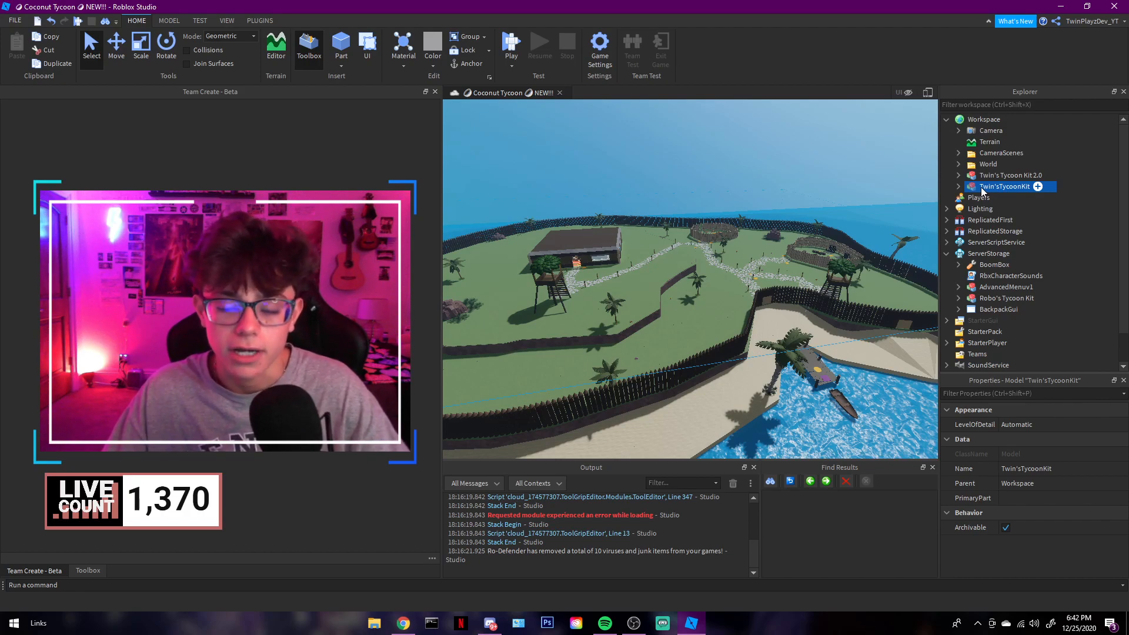
drag(981, 187, 1026, 256)
scroll(802, 247, down, 4)
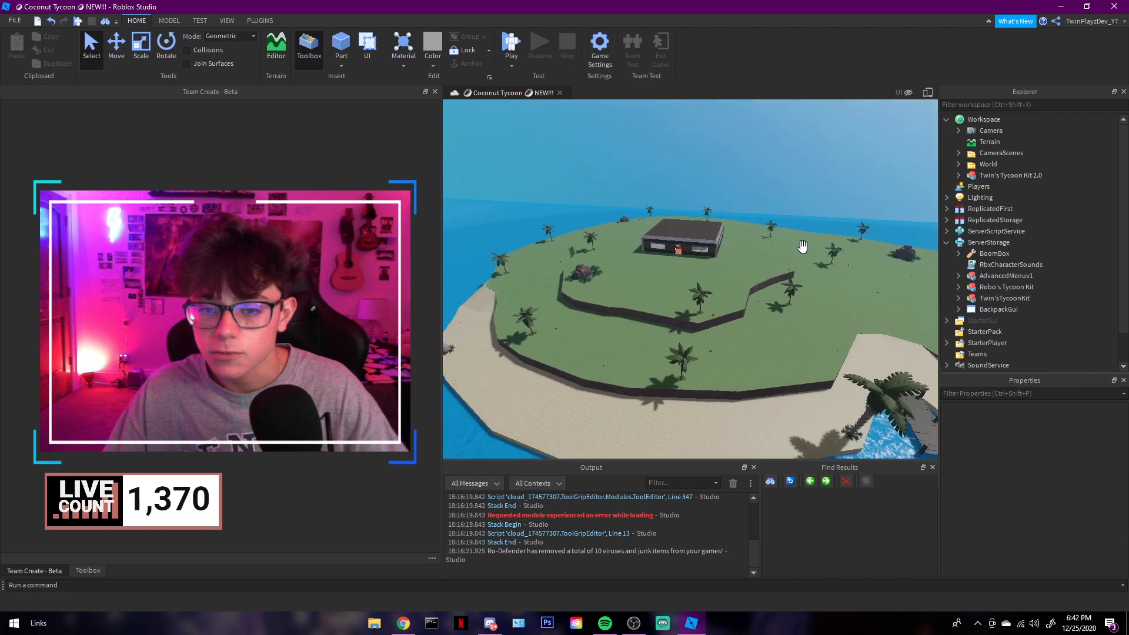
Bring the Twin'sTycoonKit model into Workspace once more and put it back in ServerStorage.
scroll(800, 247, up, 5)
drag(983, 300, 985, 120)
drag(1019, 210, 1000, 254)
Examine the Twin's Tycoon Kit 2.0 building on the island up close, including its front entrance.
right_drag(711, 262, 708, 269)
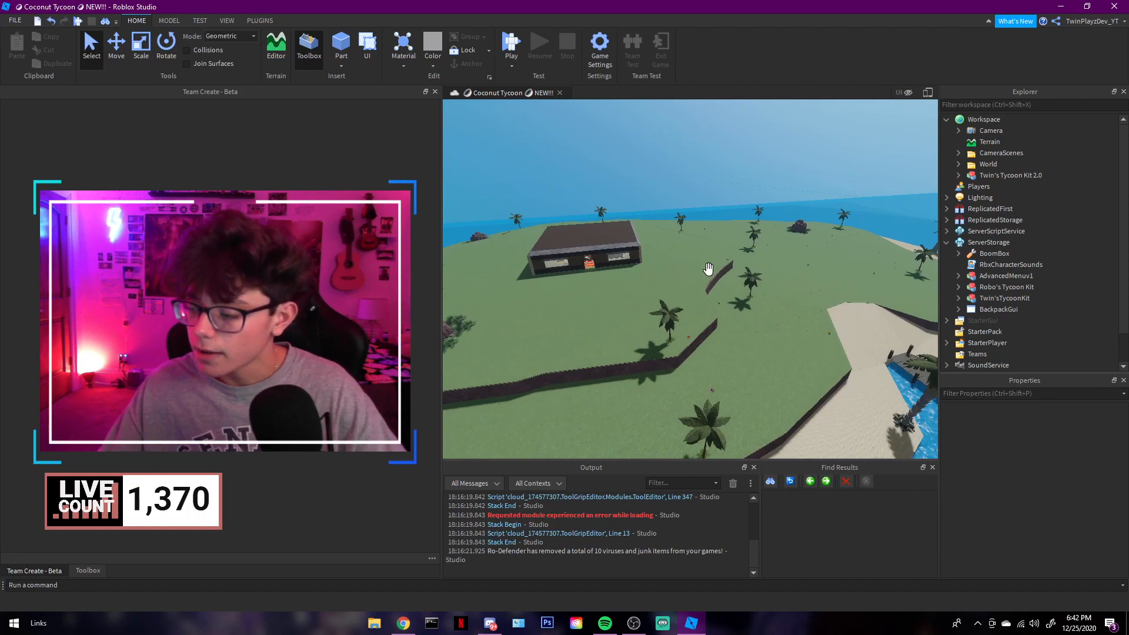
right_drag(694, 273, 695, 272)
key(w)
key(a)
key(w)
key(d)
right_drag(785, 214, 784, 214)
key(a)
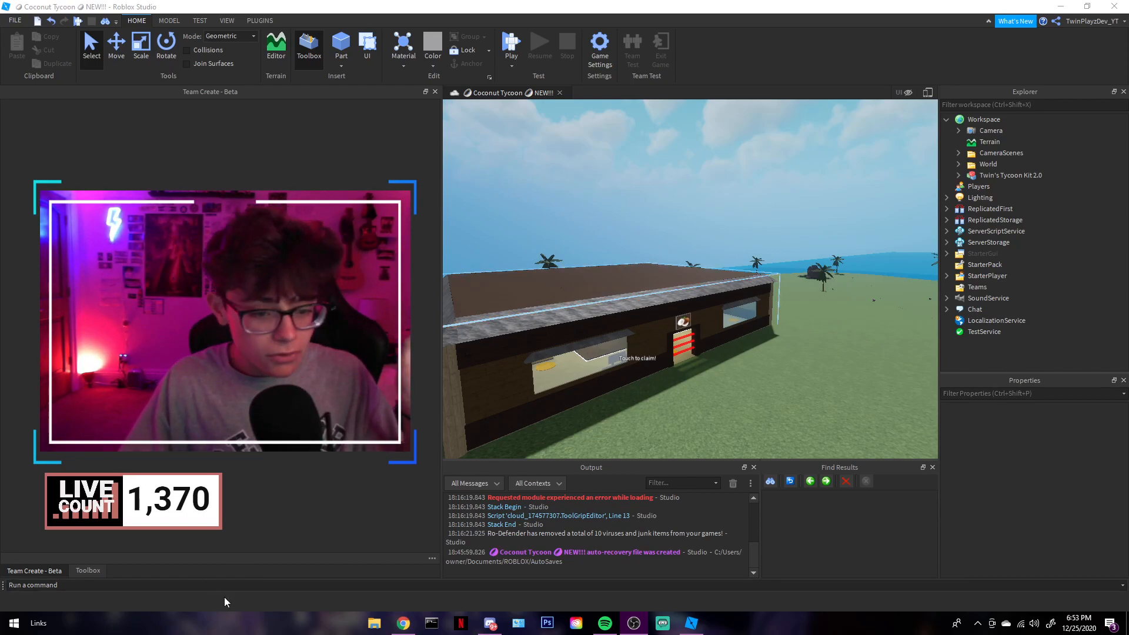
Show the Twins Tycoon Kit 2.0 library page in the browser again, including its title and inventory option.
drag(0, 59, 461, 108)
scroll(483, 228, up, 4)
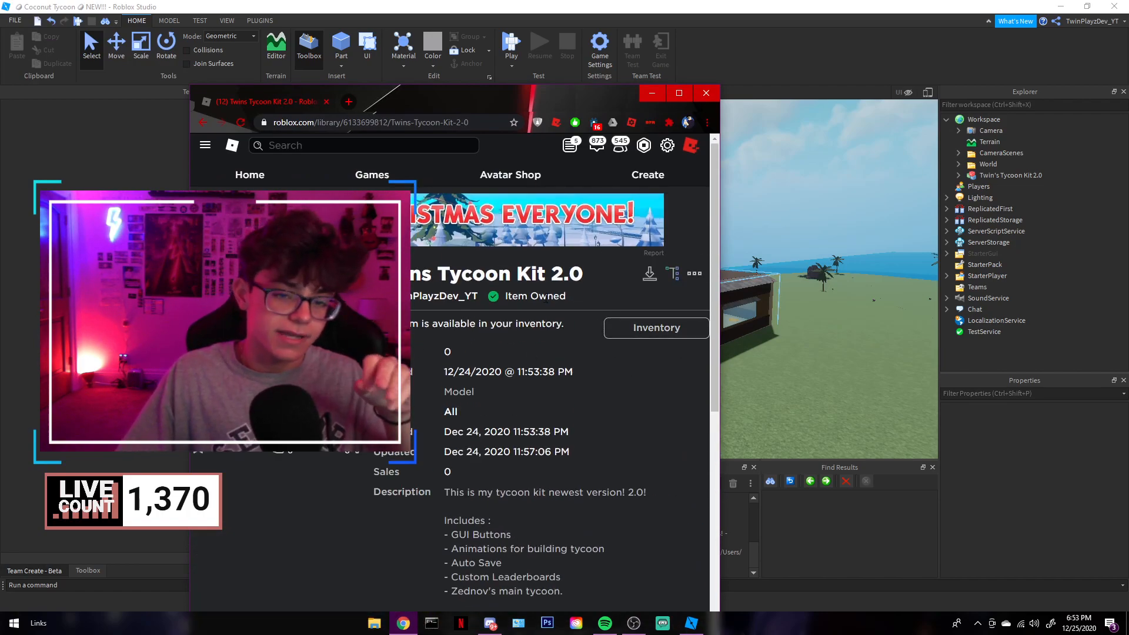
drag(450, 107, 0, 115)
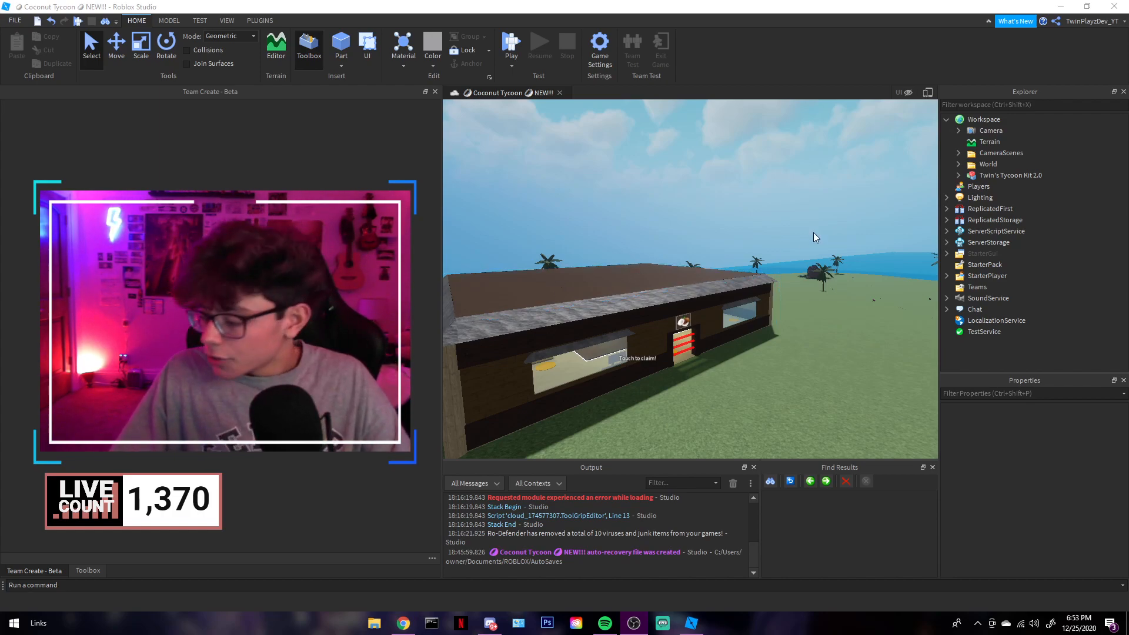
Look up the kit among the owned models in the Toolbox inventory, and return to the Team Create pane.
right_drag(785, 227, 781, 225)
key(d)
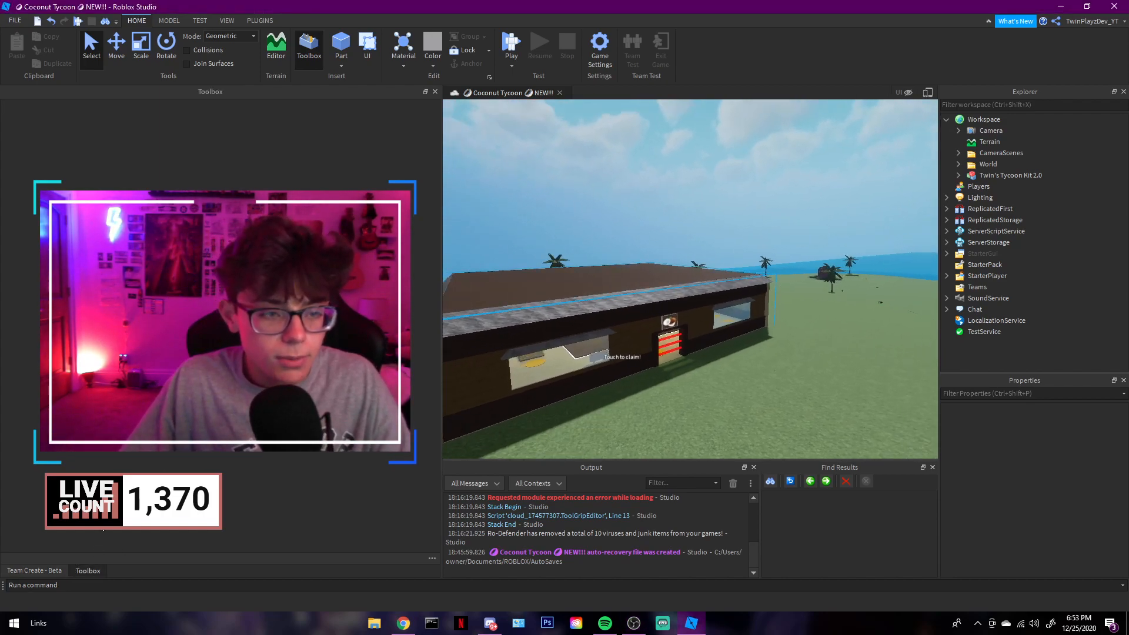
click(130, 112)
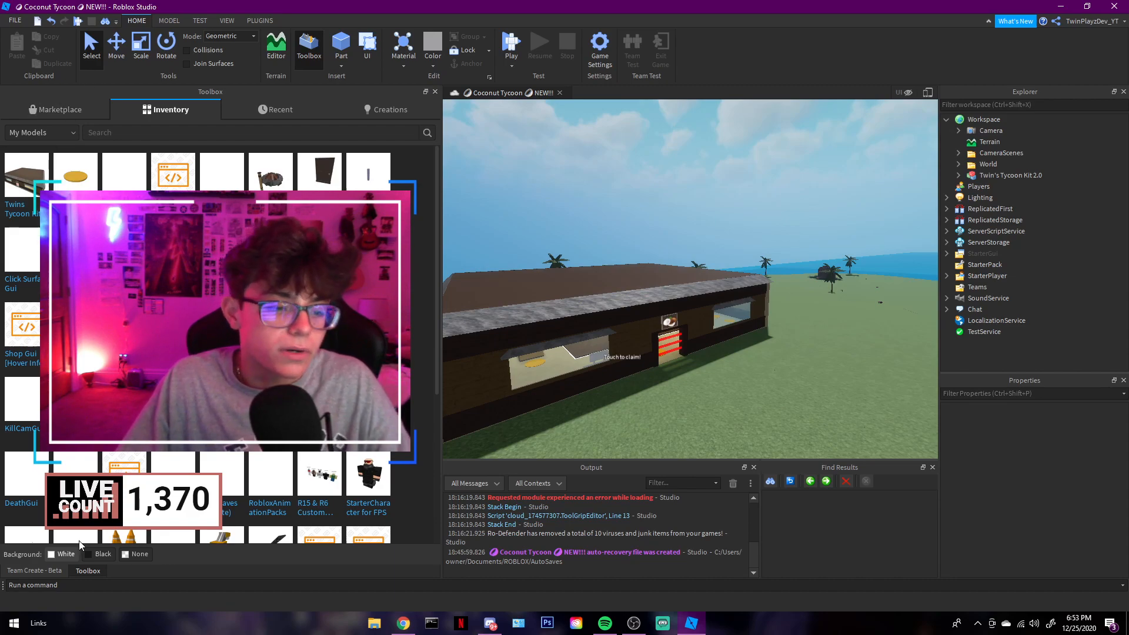
click(36, 570)
Check the available Studio window toggles, including Toolbox, and return to the main editing commands.
right_drag(742, 228, 729, 190)
key(d)
key(w)
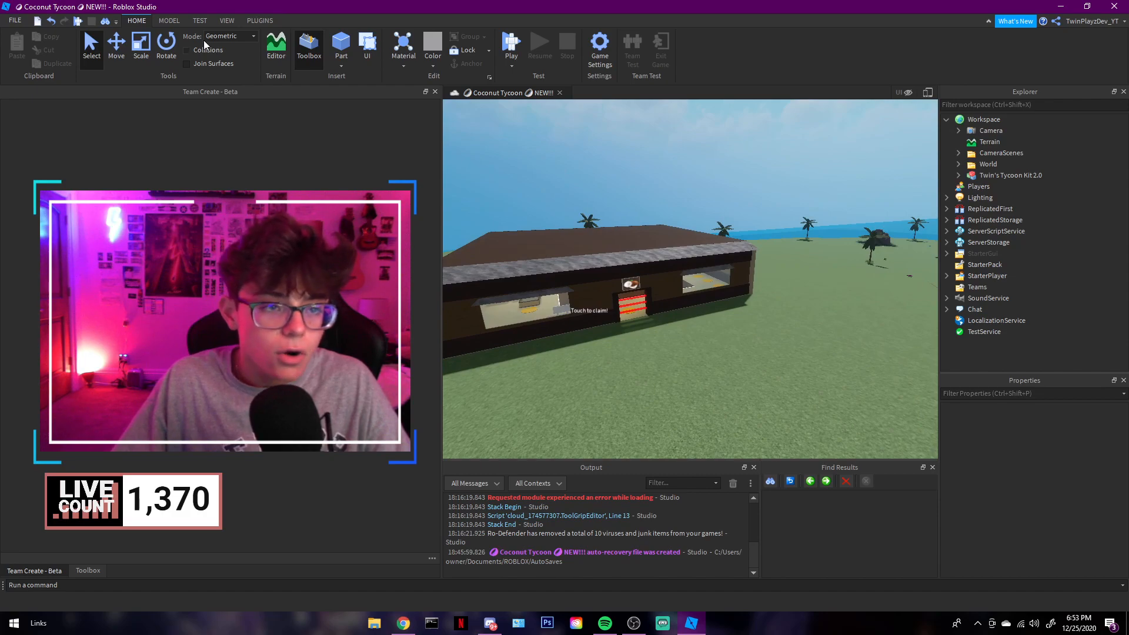
click(226, 21)
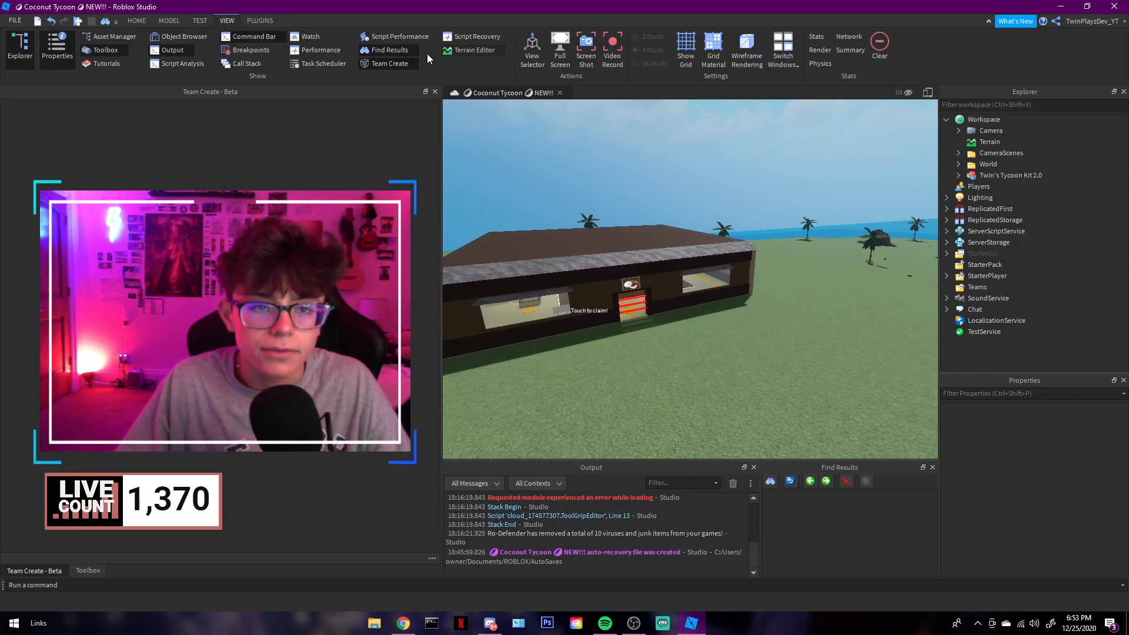
click(139, 23)
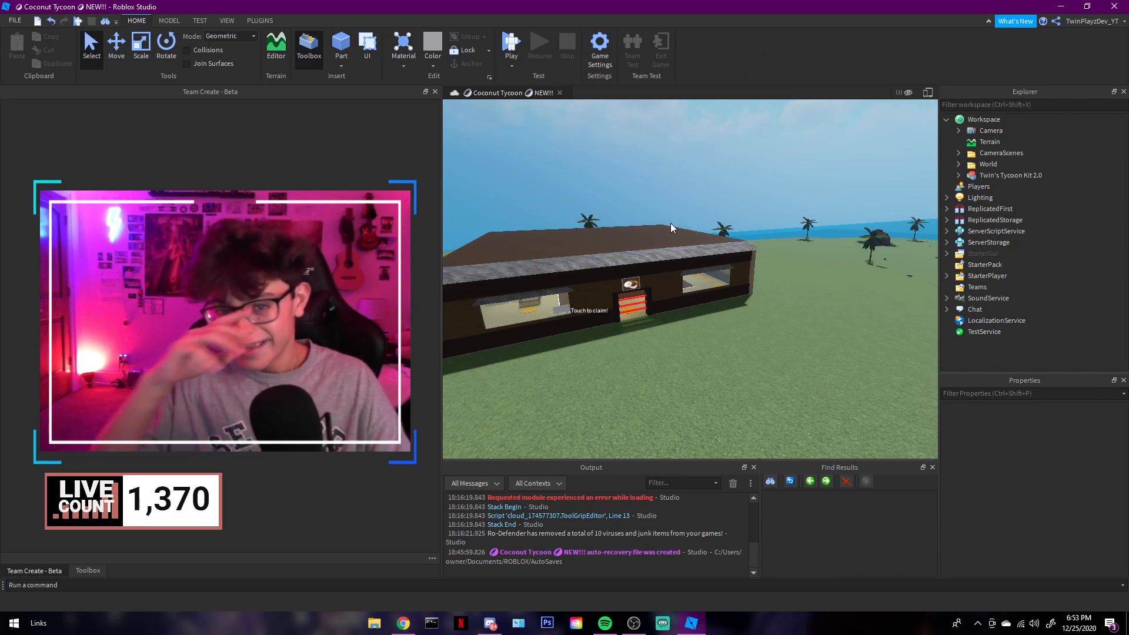
Inspect the front of the tycoon building and the grass area beside it.
key(s)
key(a)
key(d)
key(w)
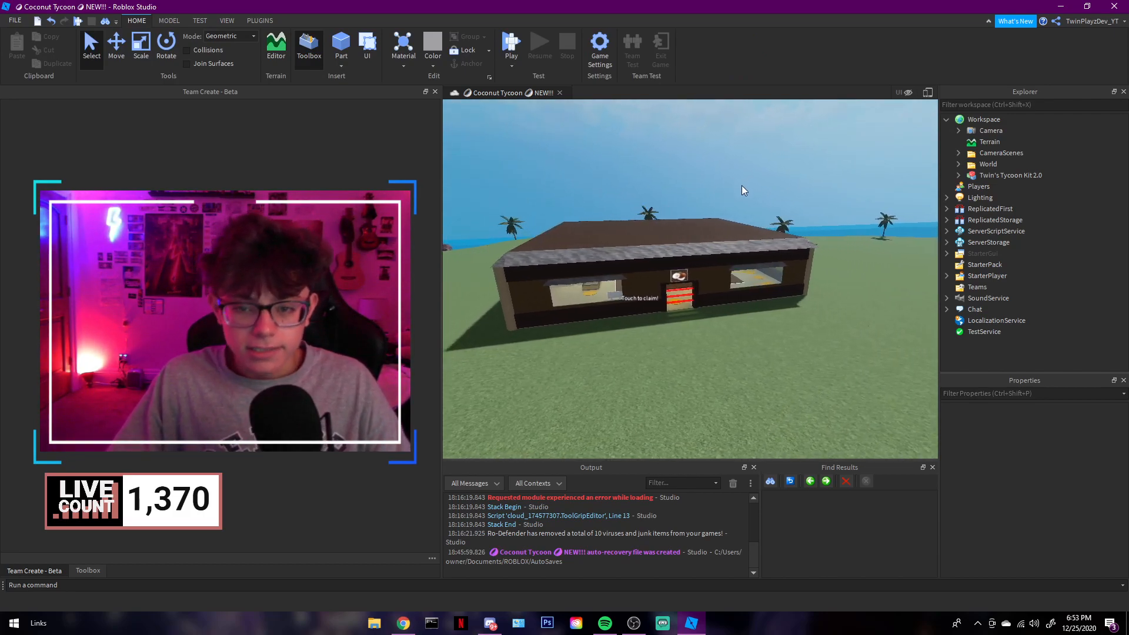
right_drag(742, 185, 744, 185)
key(d)
key(w)
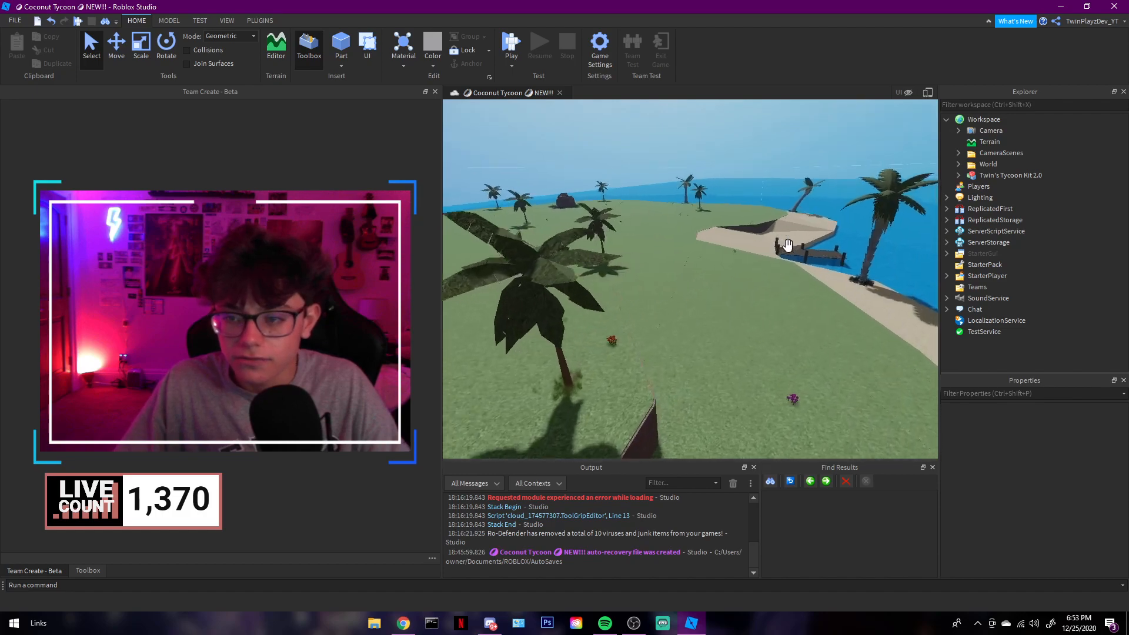
Examine the whole island from the air, including its dock, beaches, terraces and surrounding sea.
key(d)
right_drag(787, 246, 786, 244)
key(s)
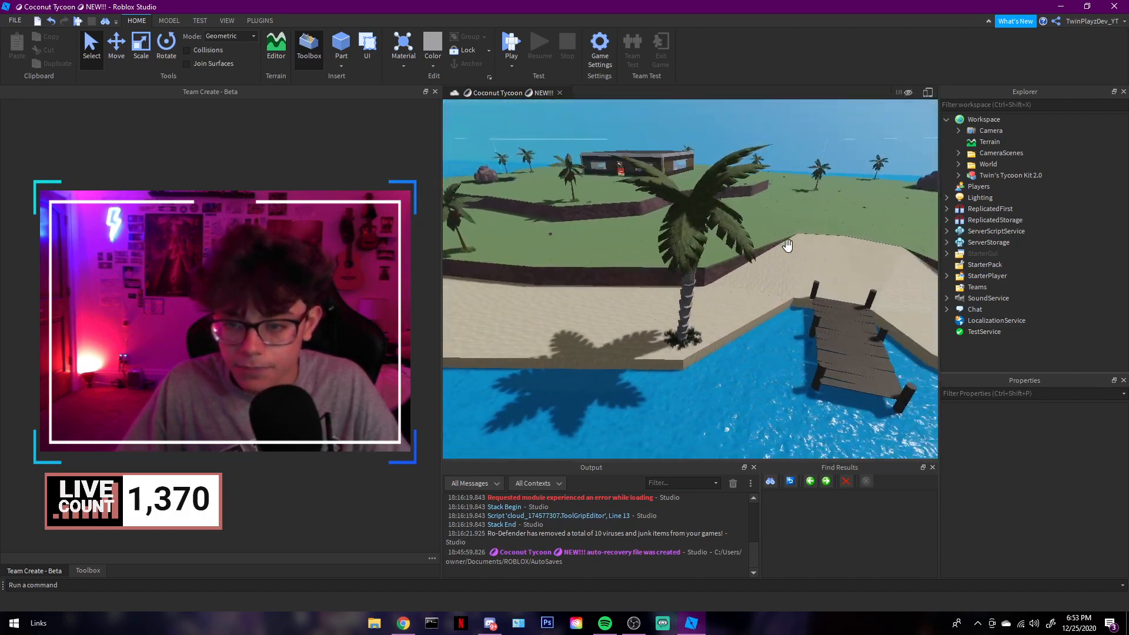
key(s)
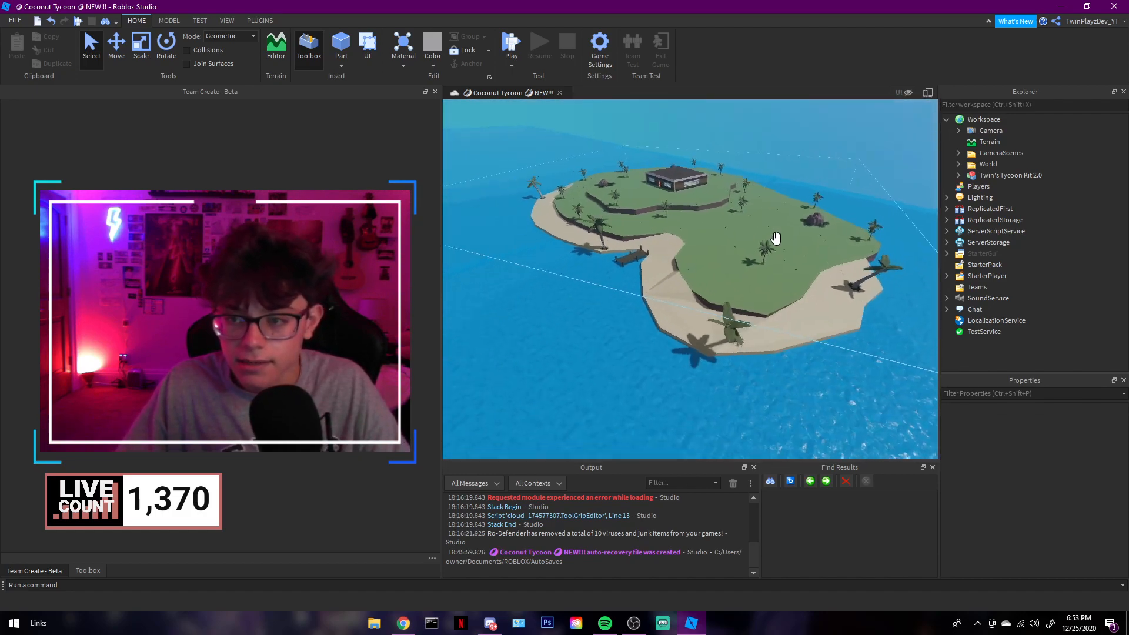
key(s)
key(w)
right_drag(734, 241, 733, 241)
key(d)
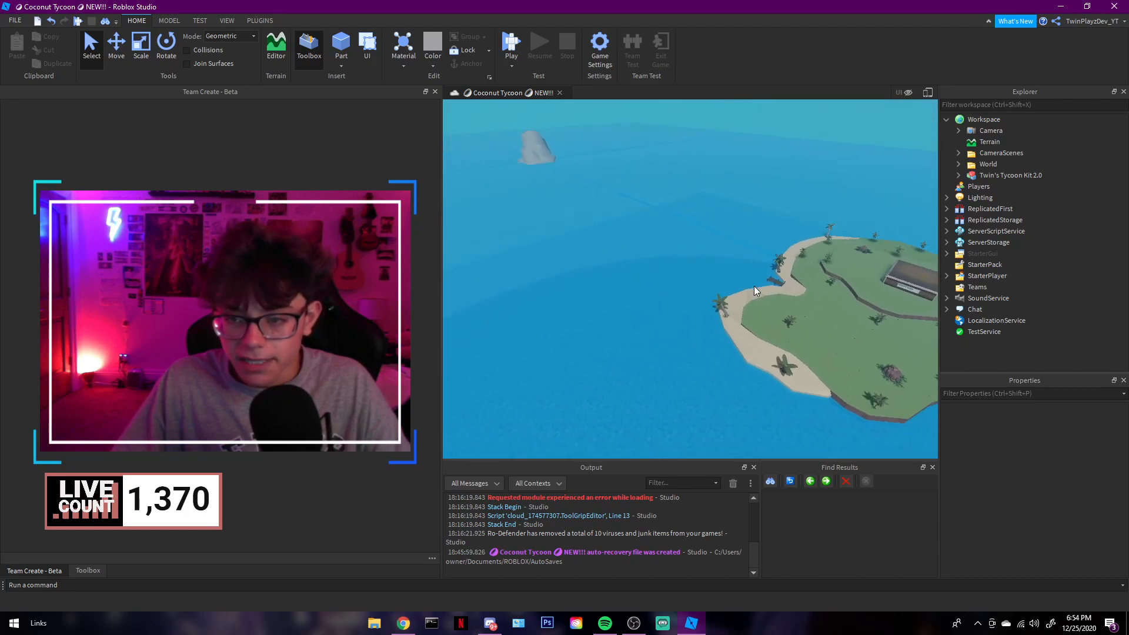
key(d)
right_drag(645, 150, 644, 150)
key(w)
key(d)
right_drag(722, 198, 759, 198)
key(w)
key(a)
key(a)
key(d)
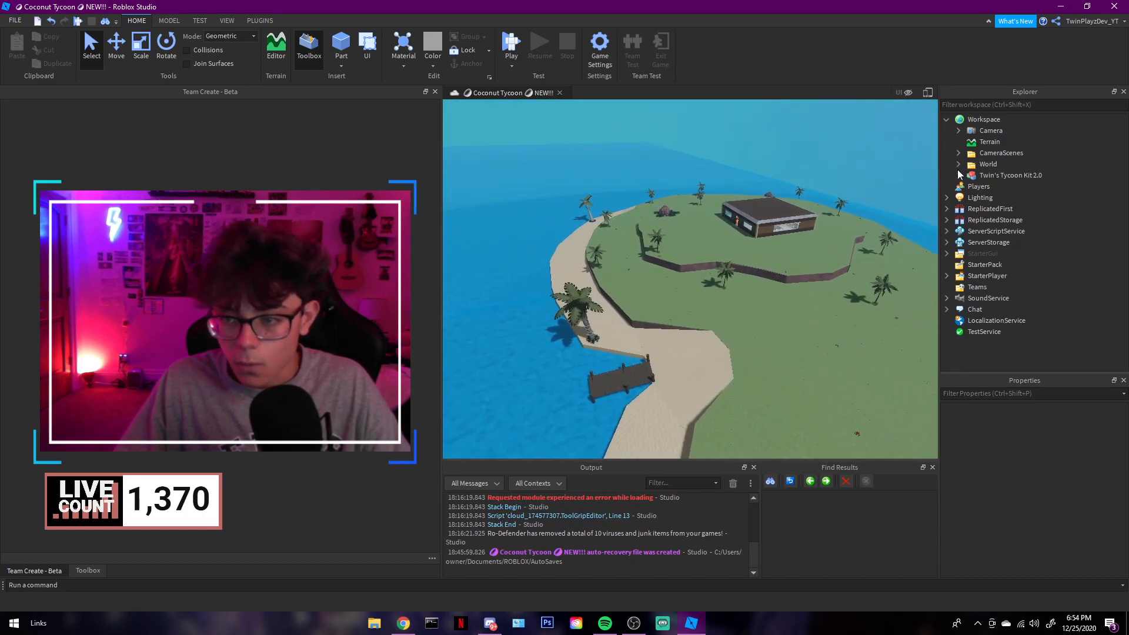
Expand the World folder and select the Tycoon Island Model to inspect it on the map.
click(958, 165)
click(978, 165)
click(1000, 176)
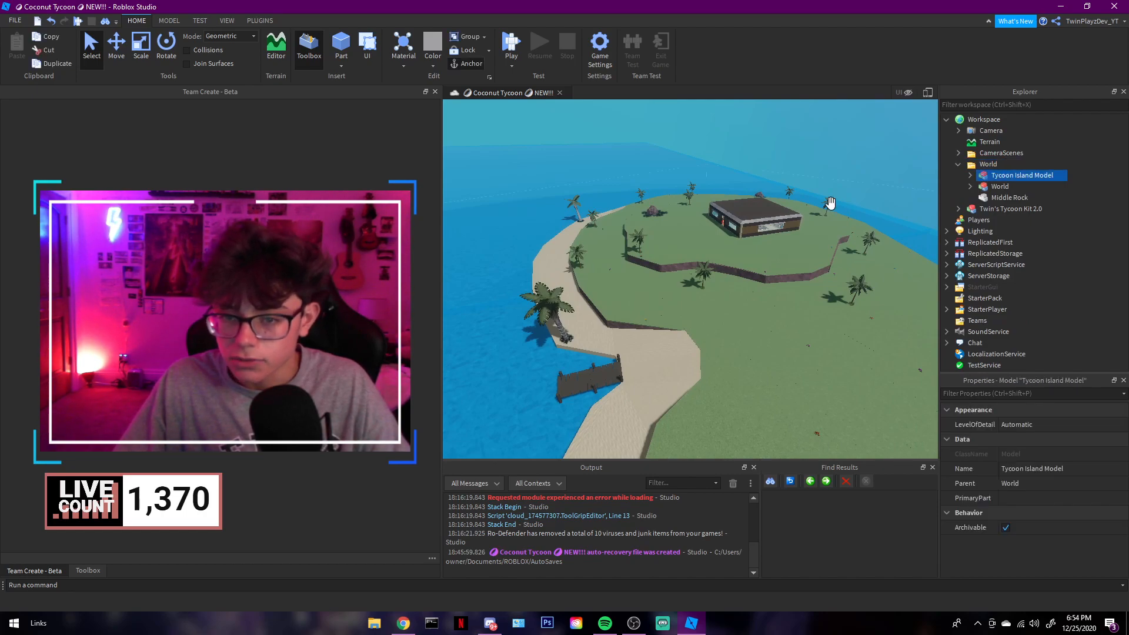
right_drag(794, 192, 793, 191)
key(d)
scroll(818, 266, down, 3)
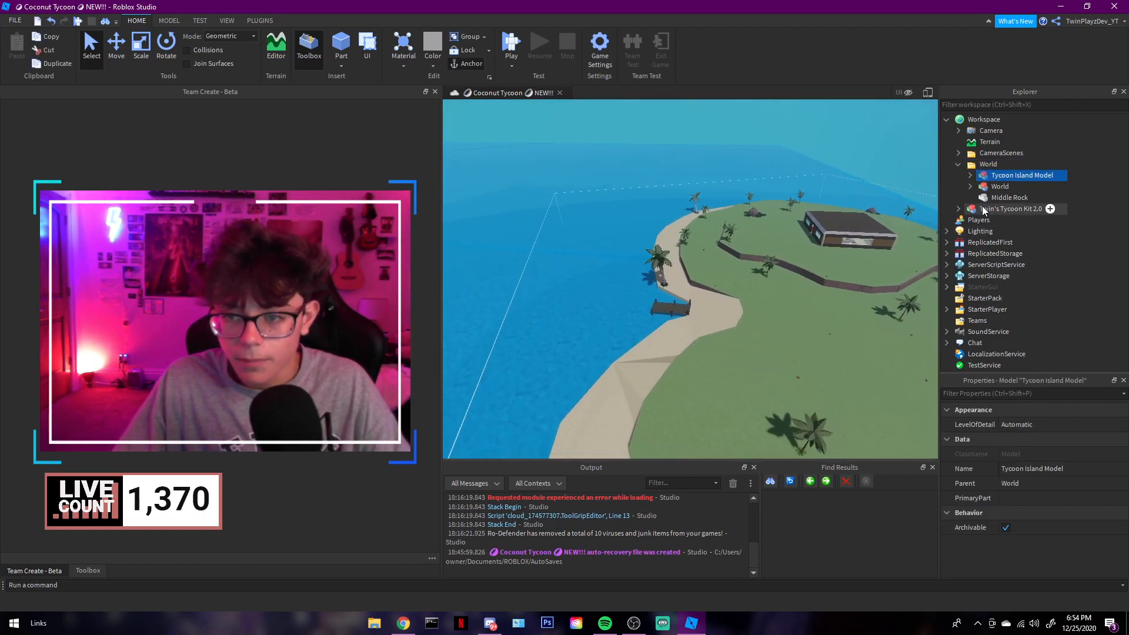
Inspect the island model from several angles, clear the selection and collapse the World folder.
right_drag(823, 253, 774, 257)
scroll(814, 217, down, 3)
key(d)
right_drag(784, 150, 609, 157)
right_drag(629, 241, 640, 238)
scroll(802, 325, down, 3)
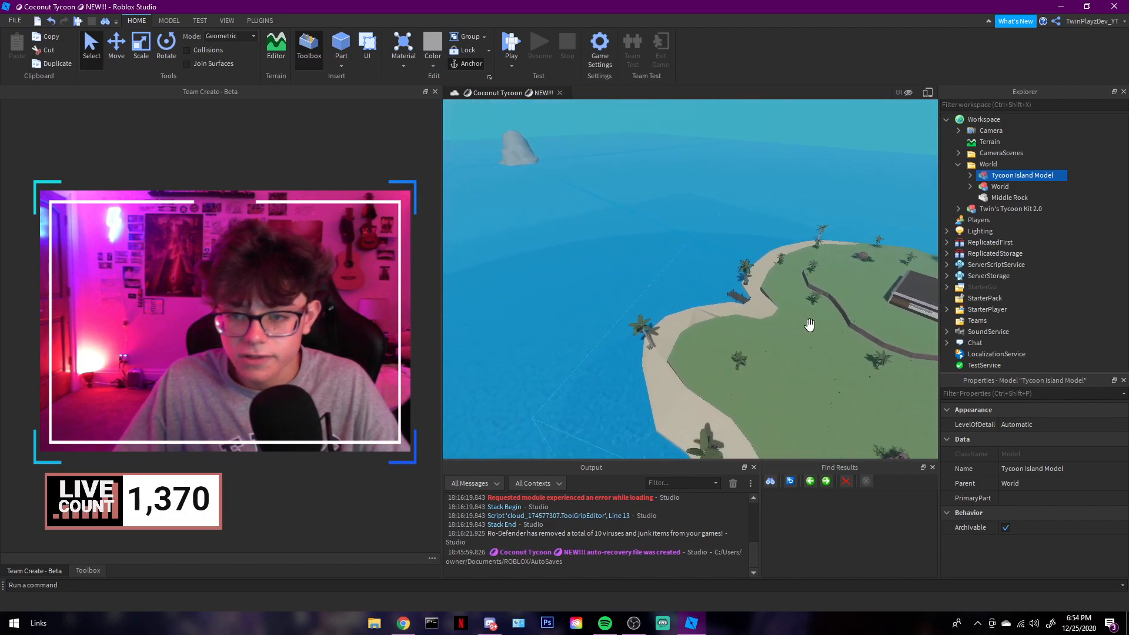
right_drag(807, 247, 811, 247)
click(1087, 214)
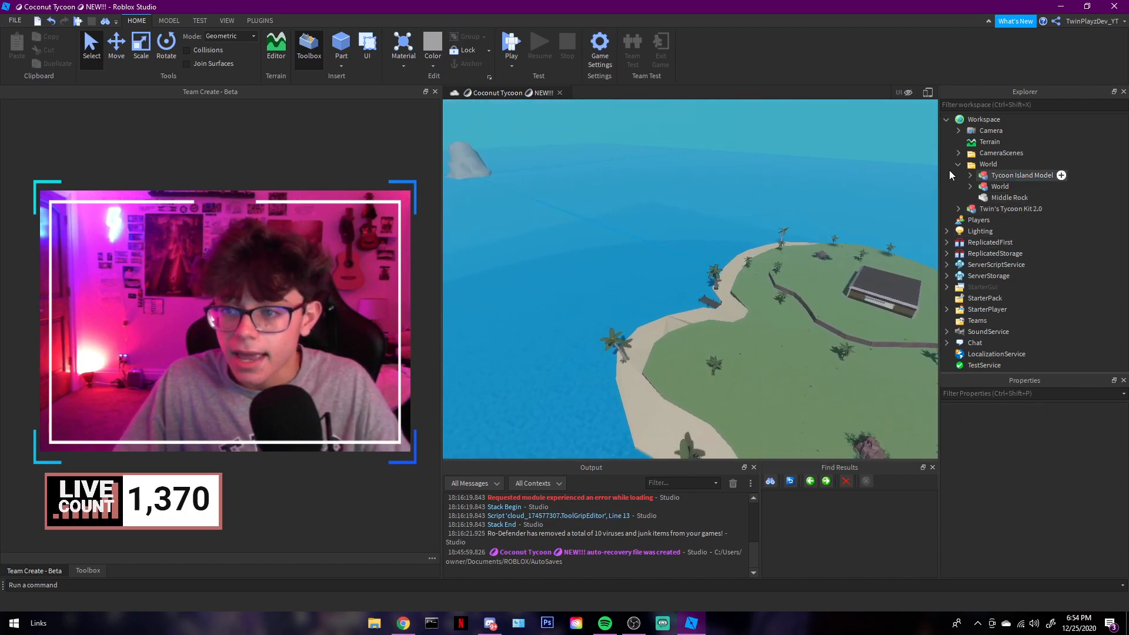
click(958, 164)
Examine the tycoon building's interior, including its conveyors, display cases and purchase buttons.
right_drag(779, 199, 736, 195)
key(w)
key(w)
key(w)
key(a)
key(w)
key(w)
key(w)
right_drag(736, 196, 735, 194)
key(w)
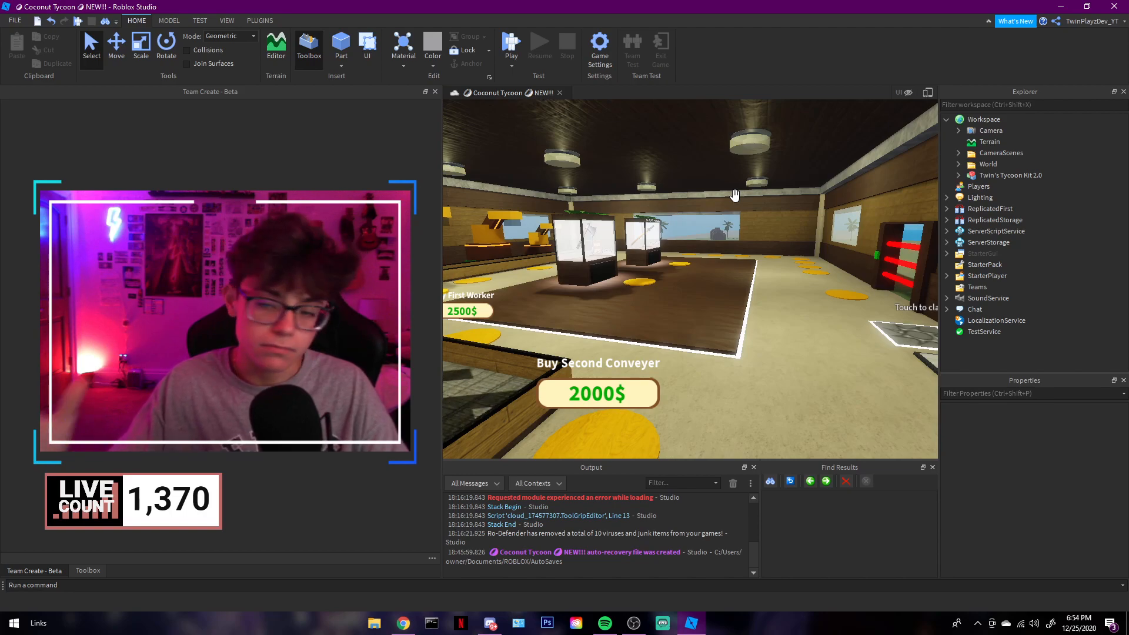
right_drag(735, 195, 679, 192)
key(d)
key(s)
key(s)
Expand Twin's Tycoon Kit 2.0 and open its READ ME script to review the instructions and conversion code.
click(720, 231)
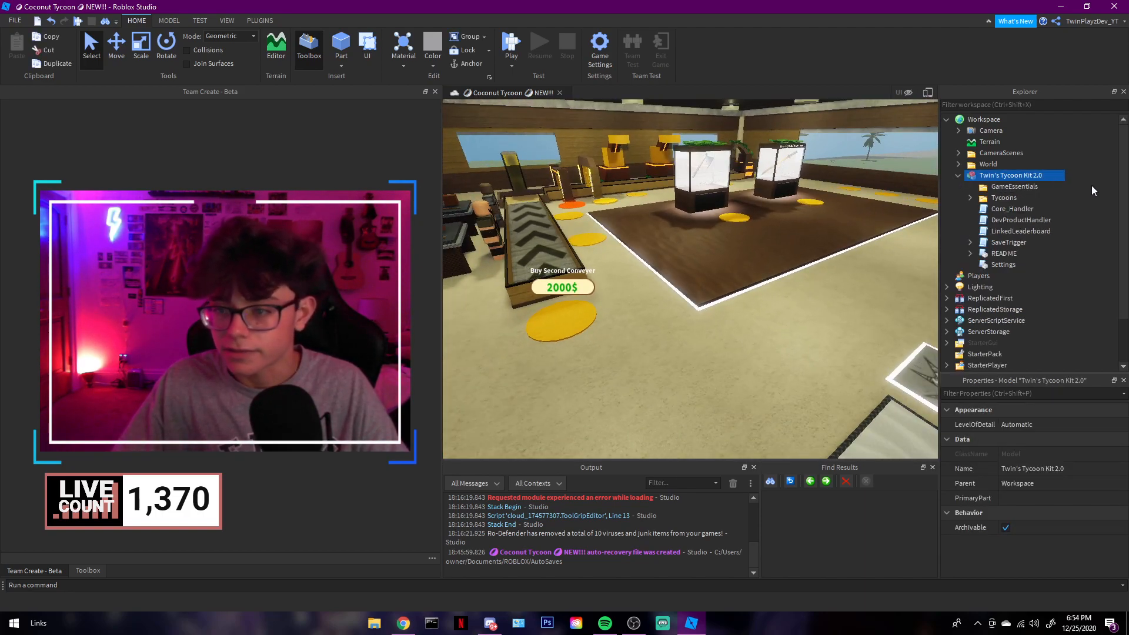
click(1089, 190)
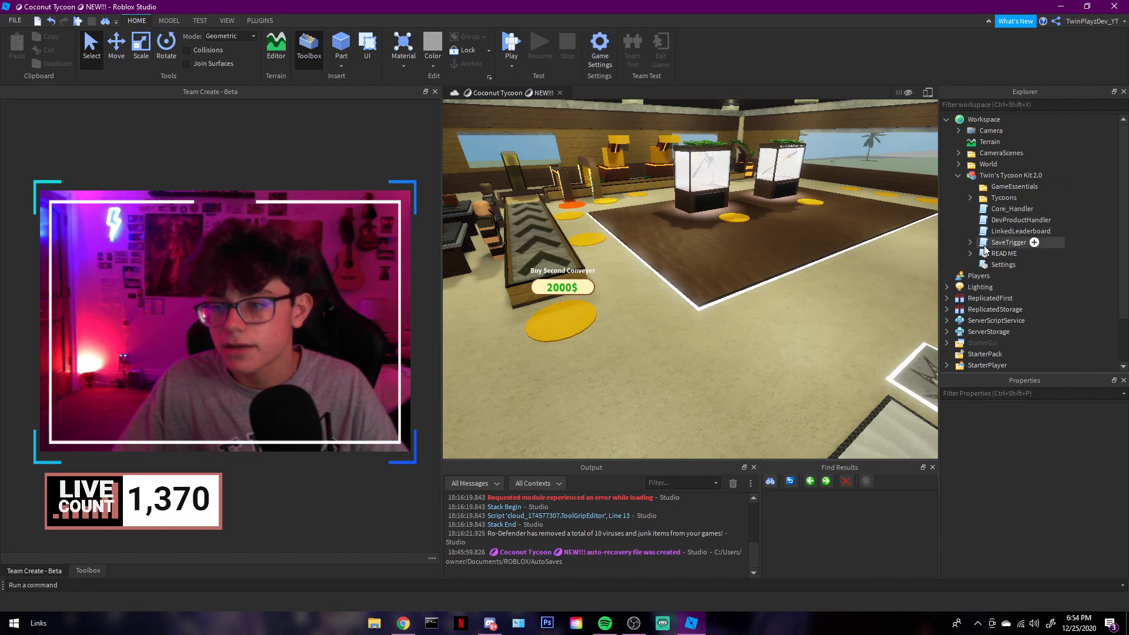
click(1003, 254)
double_click(983, 256)
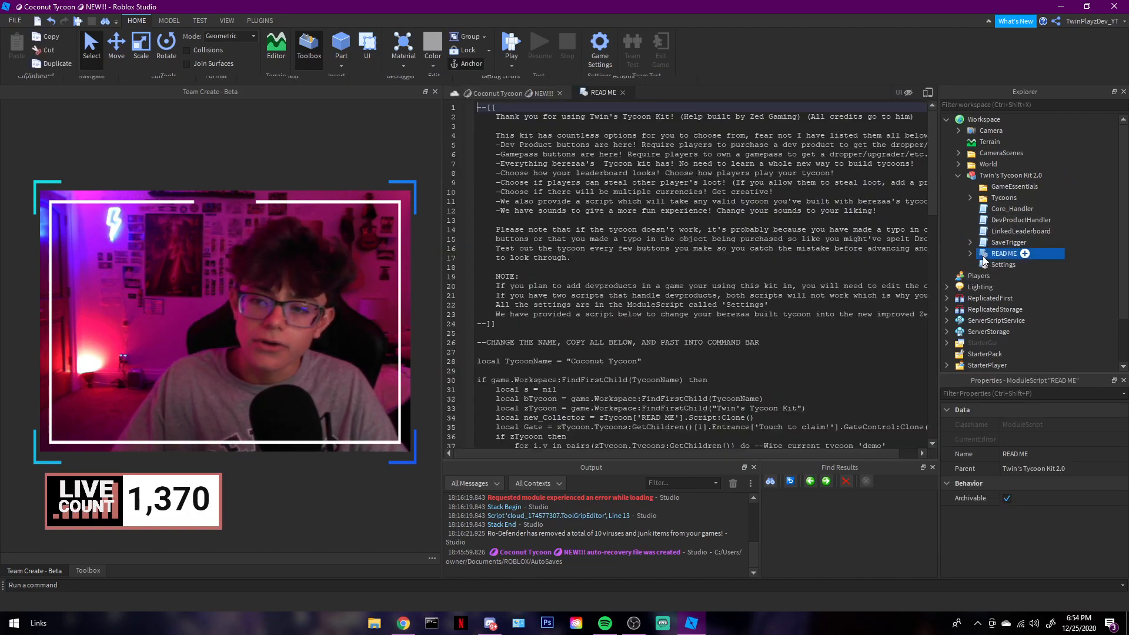
scroll(688, 277, down, 4)
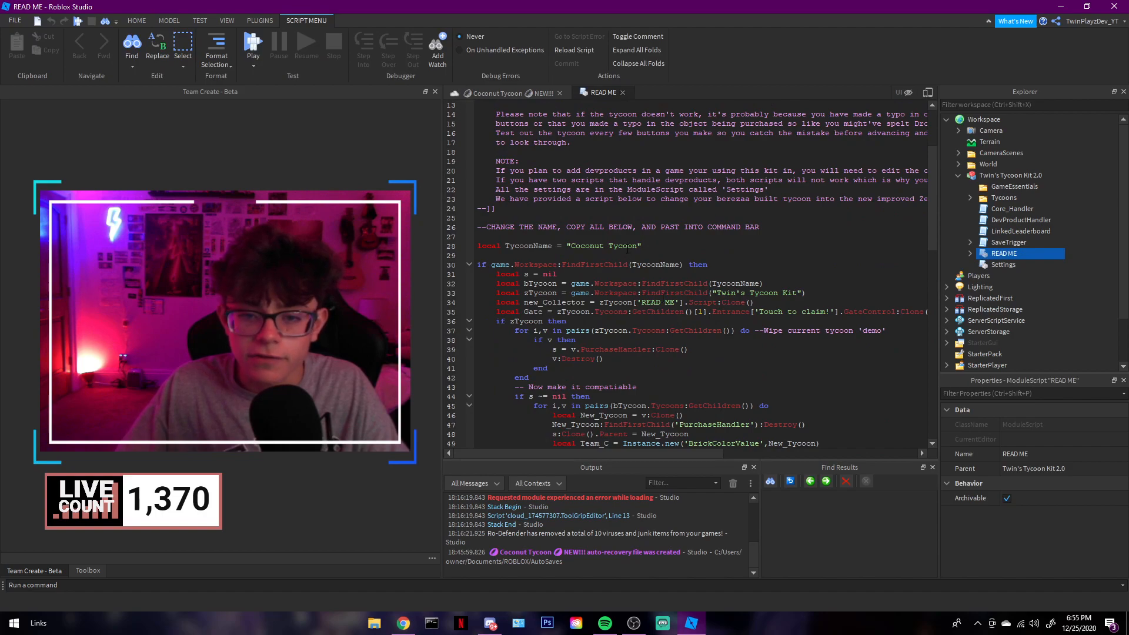
Examine the TycoonName variable and its quoted value in the READ ME conversion code.
drag(648, 246, 469, 244)
click(659, 244)
drag(659, 244, 486, 246)
click(635, 246)
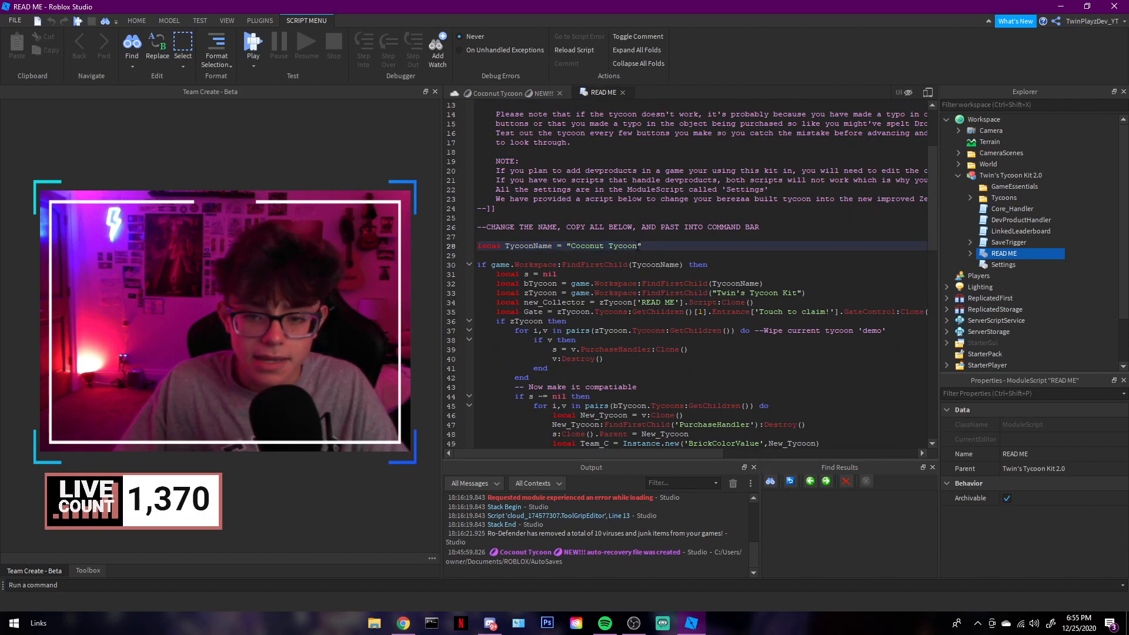
drag(641, 247, 581, 246)
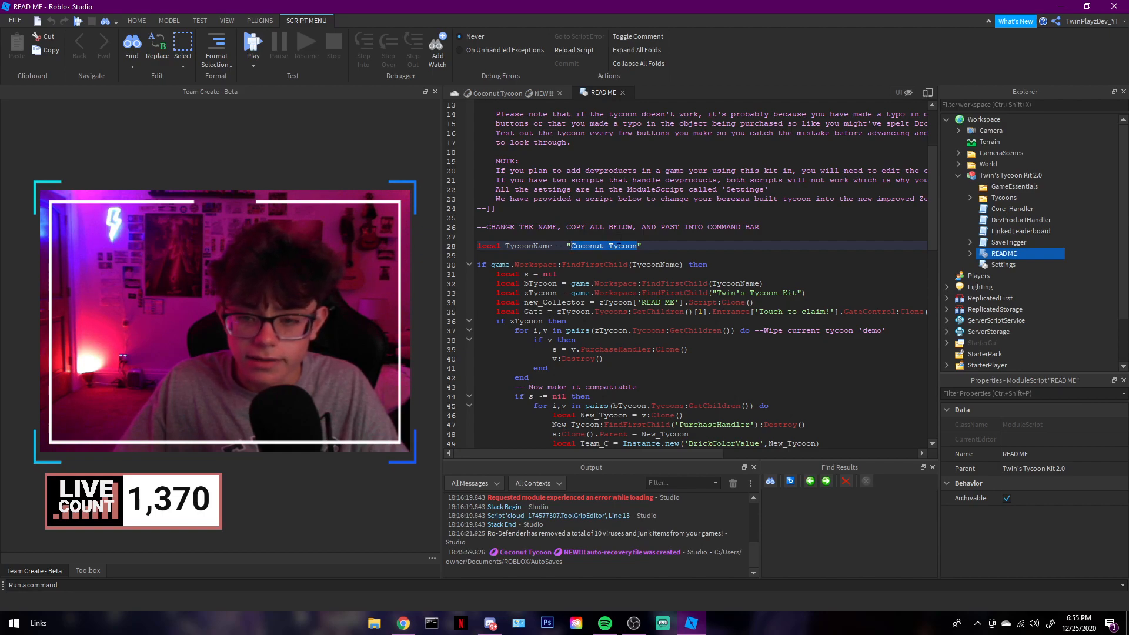
click(743, 263)
Check the kit name referenced by the zTycoon variable and search the READ ME script for "Twin".
drag(805, 292, 691, 293)
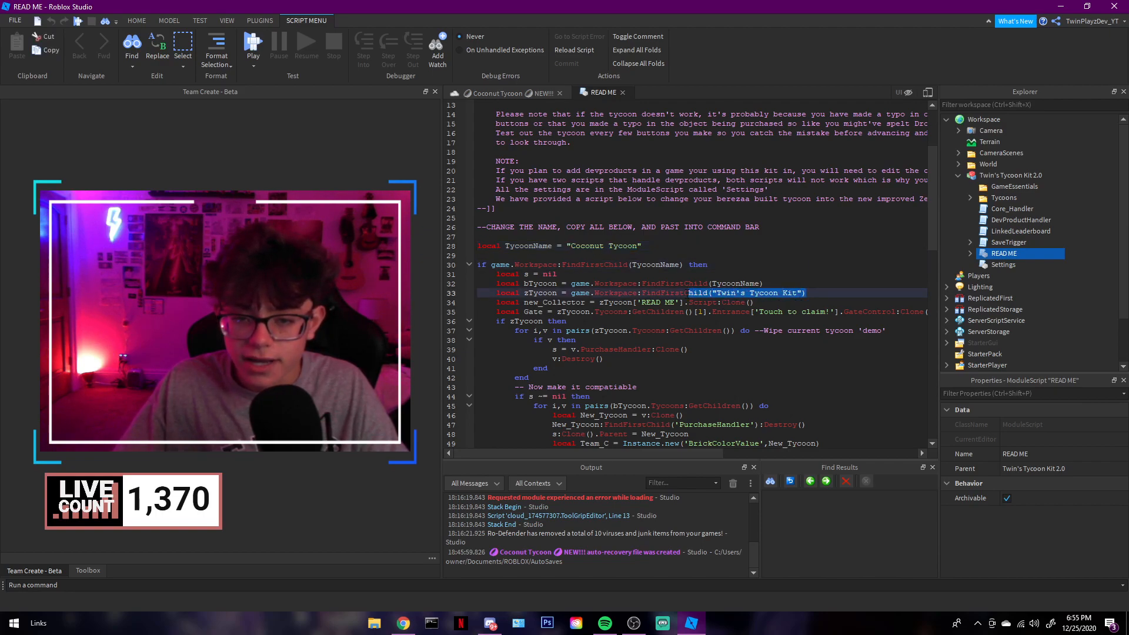
key(ctrl+f)
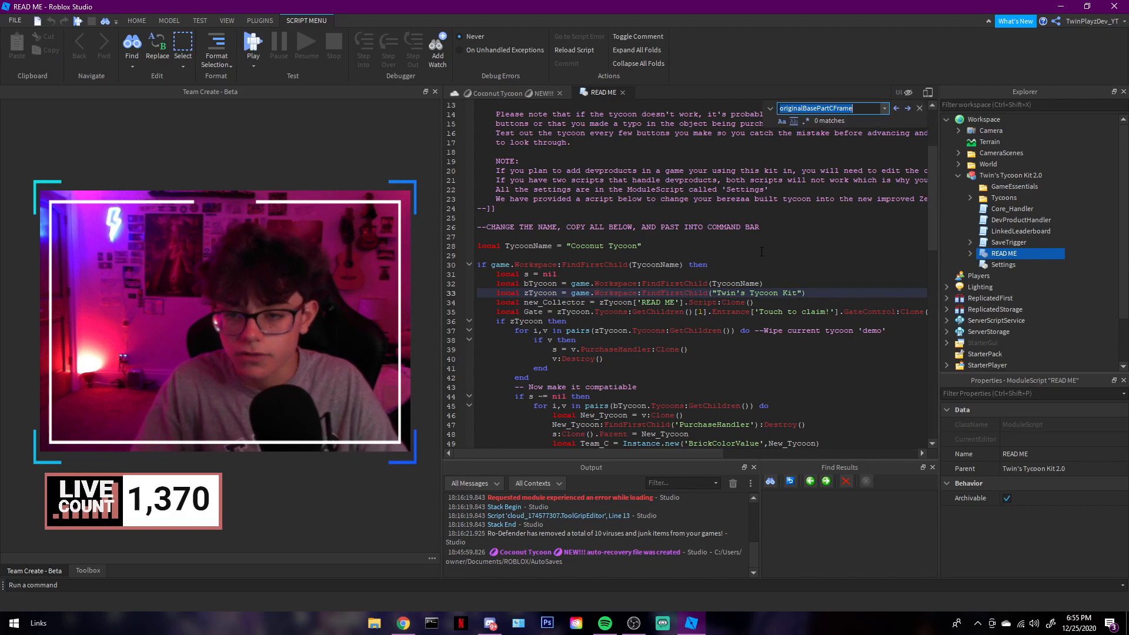
text(Twin)
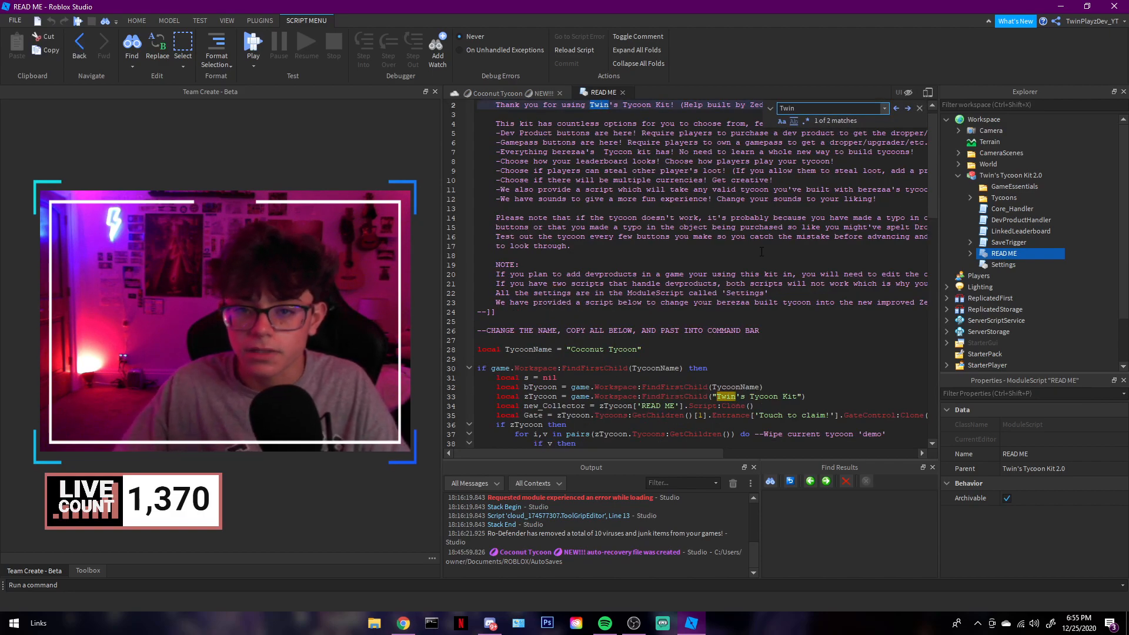
scroll(761, 252, up, 1)
click(918, 109)
scroll(758, 312, down, 3)
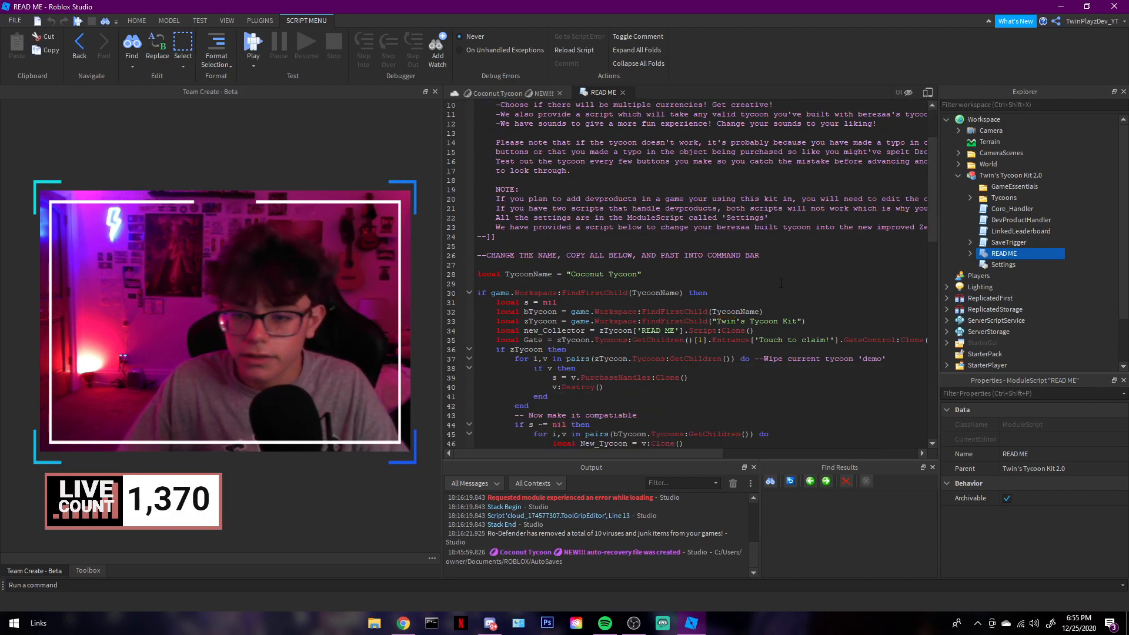
Change the kit name in the zTycoon line to "Twin's Tycoon Kit 2.0".
drag(717, 321, 787, 322)
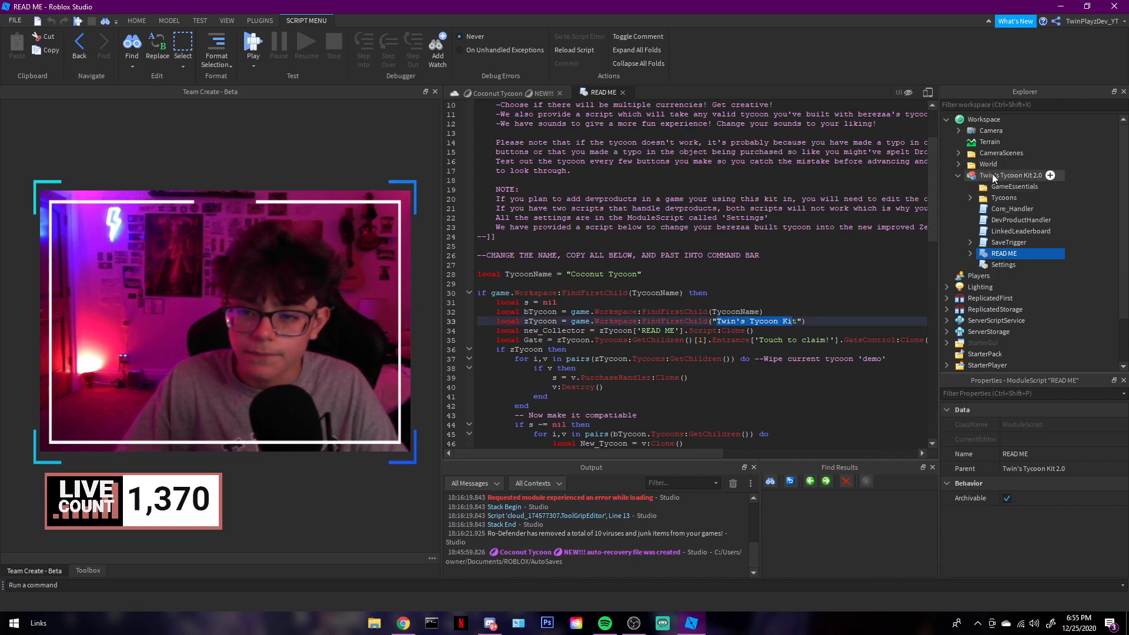
click(798, 321)
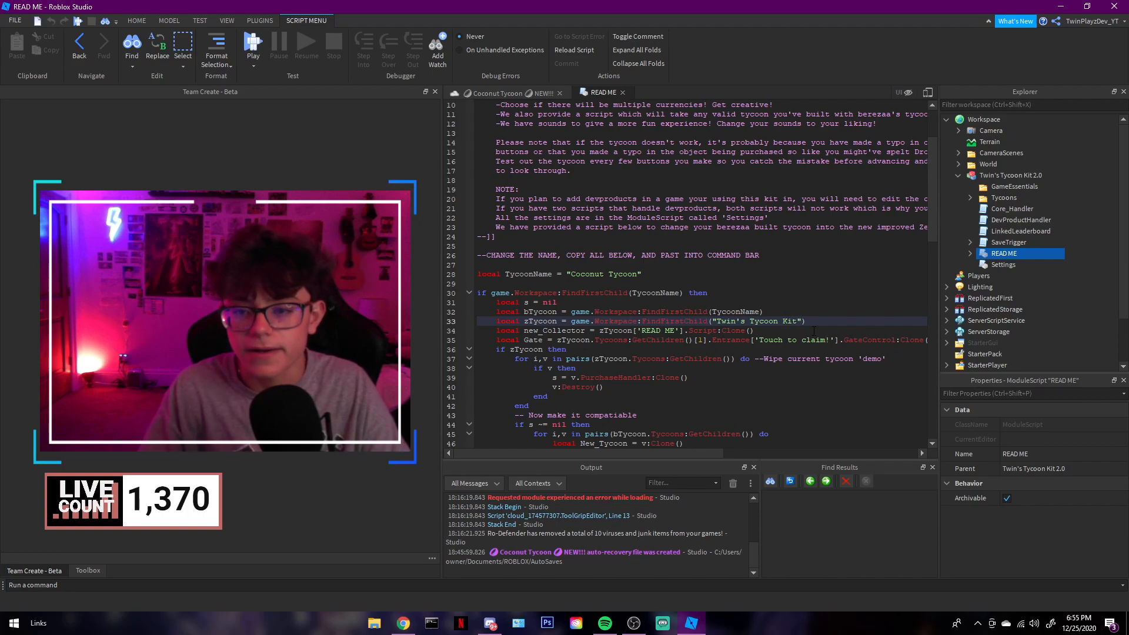
text(2)
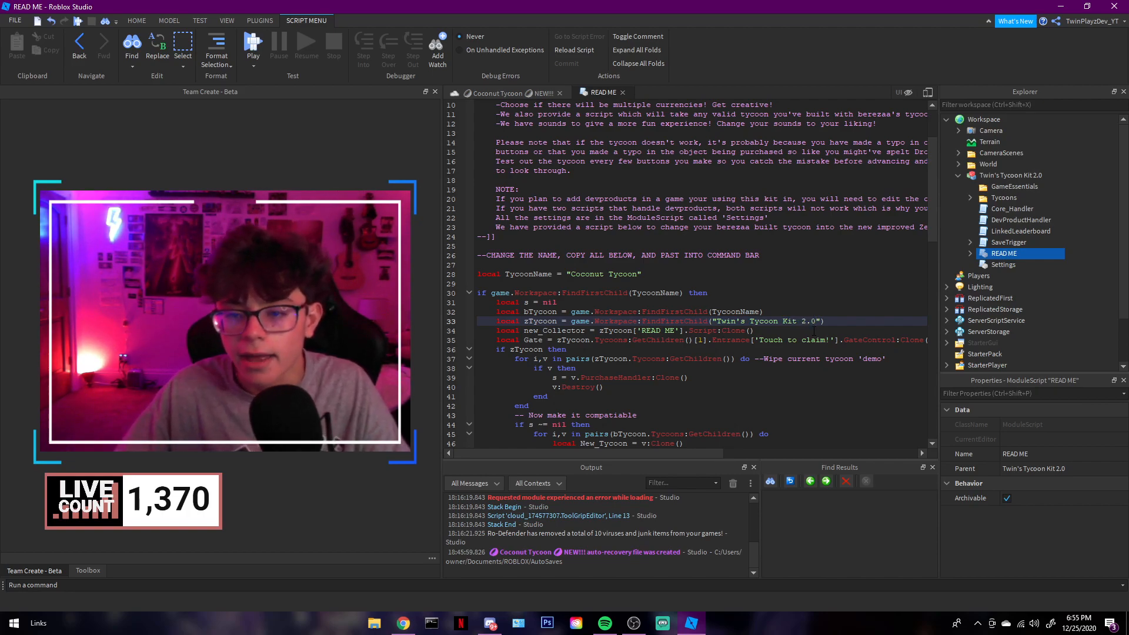
text(.0)
drag(712, 321, 817, 321)
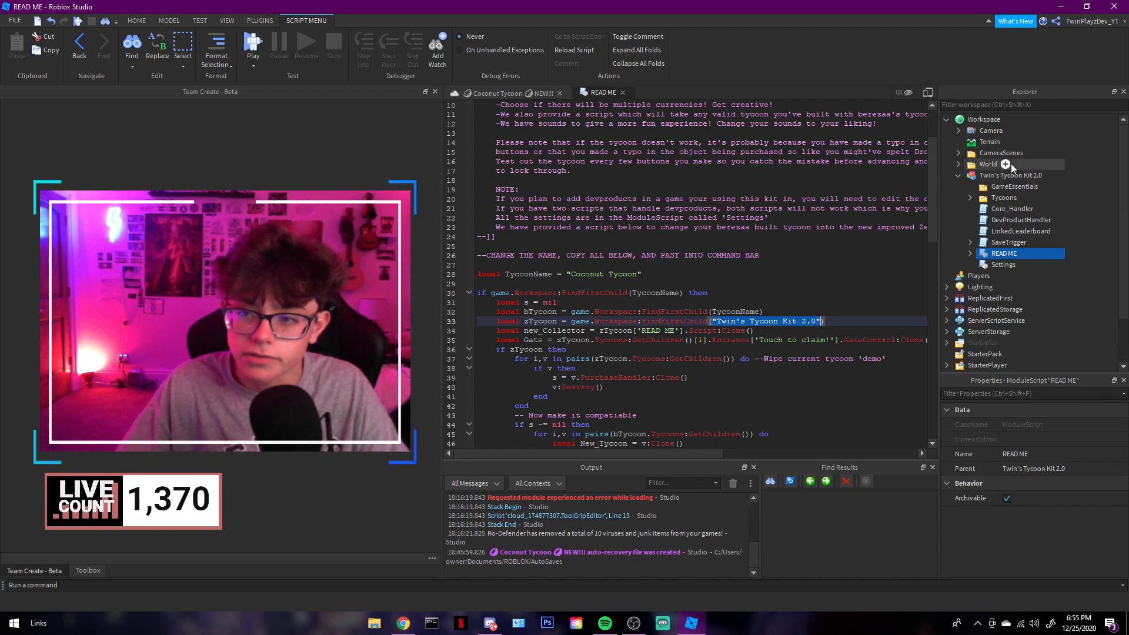
click(840, 319)
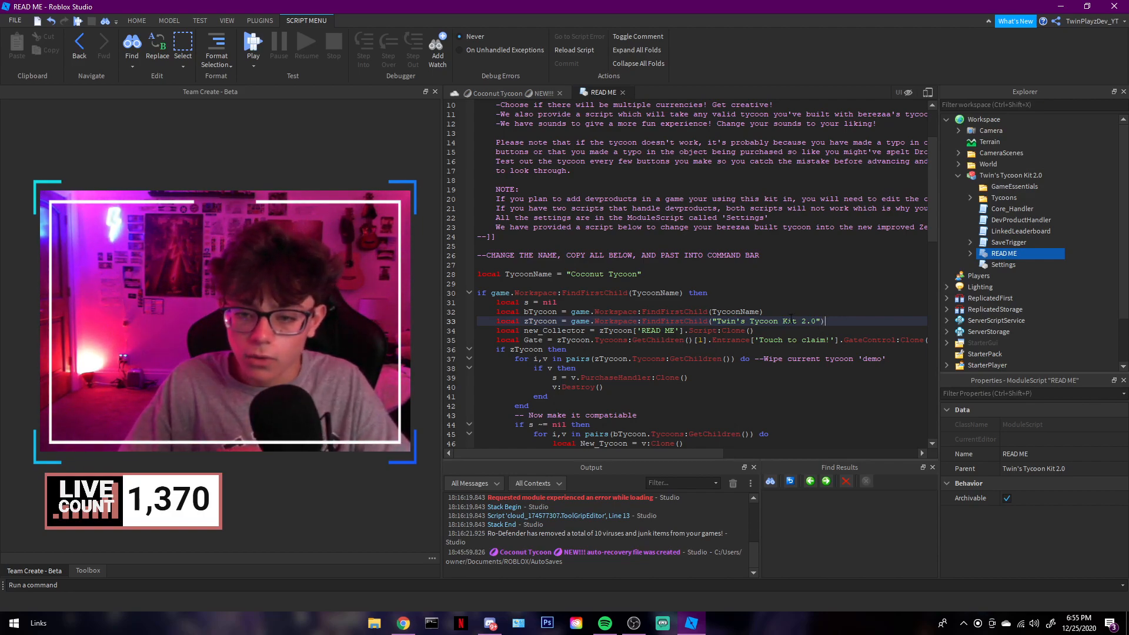
Review the rest of the conversion code, close READ ME and open the kit's Settings script to examine its sound IDs.
scroll(791, 318, down, 7)
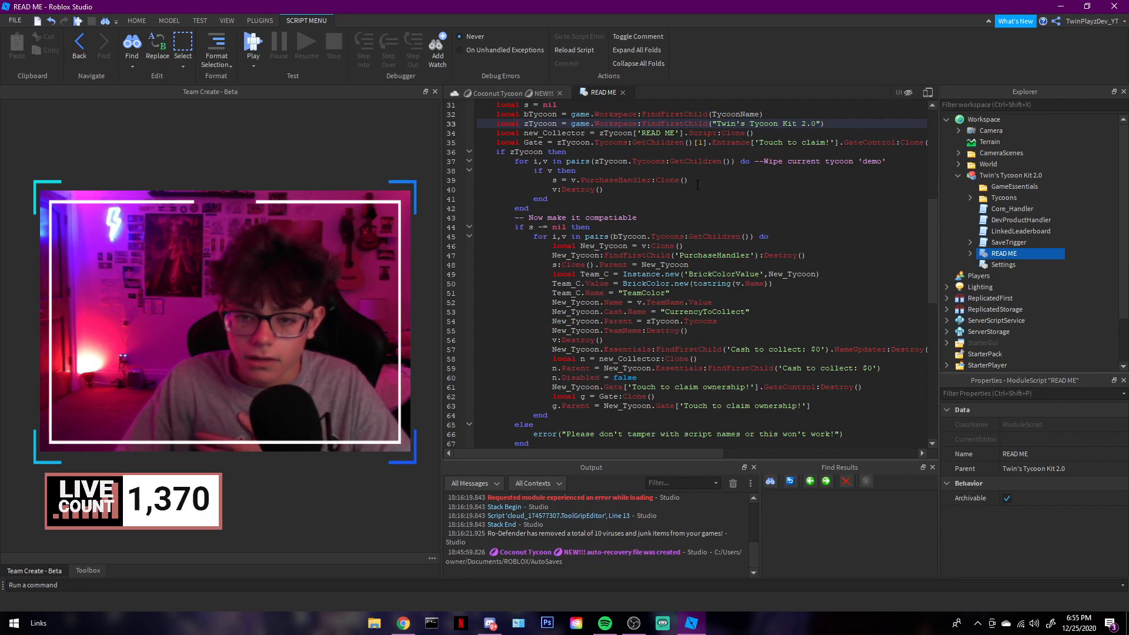
scroll(698, 184, down, 2)
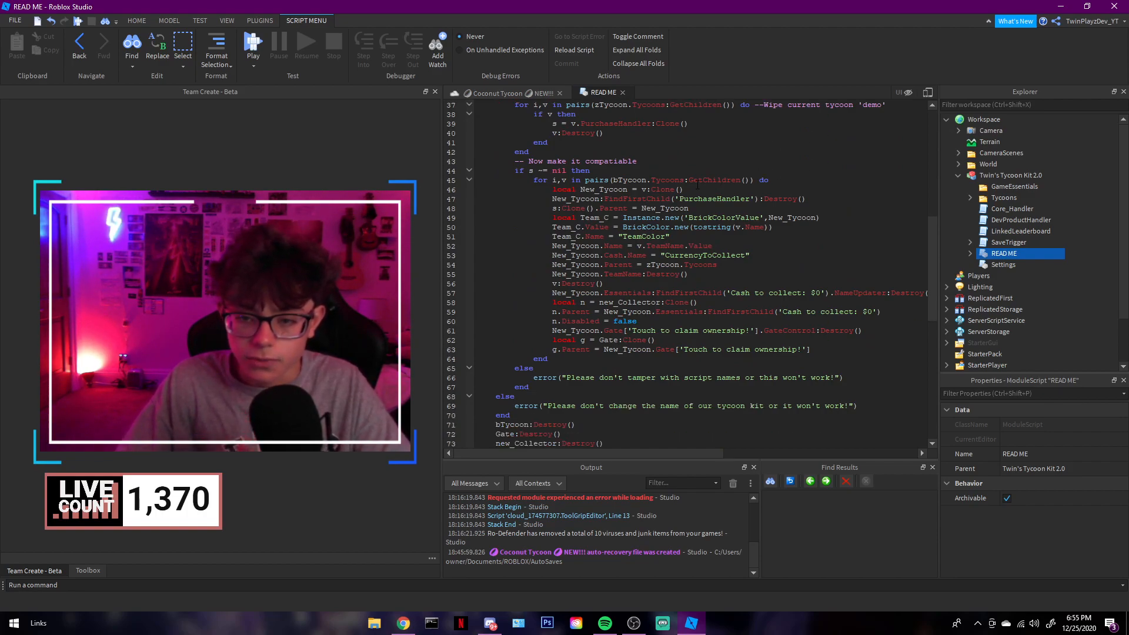
click(622, 93)
click(991, 265)
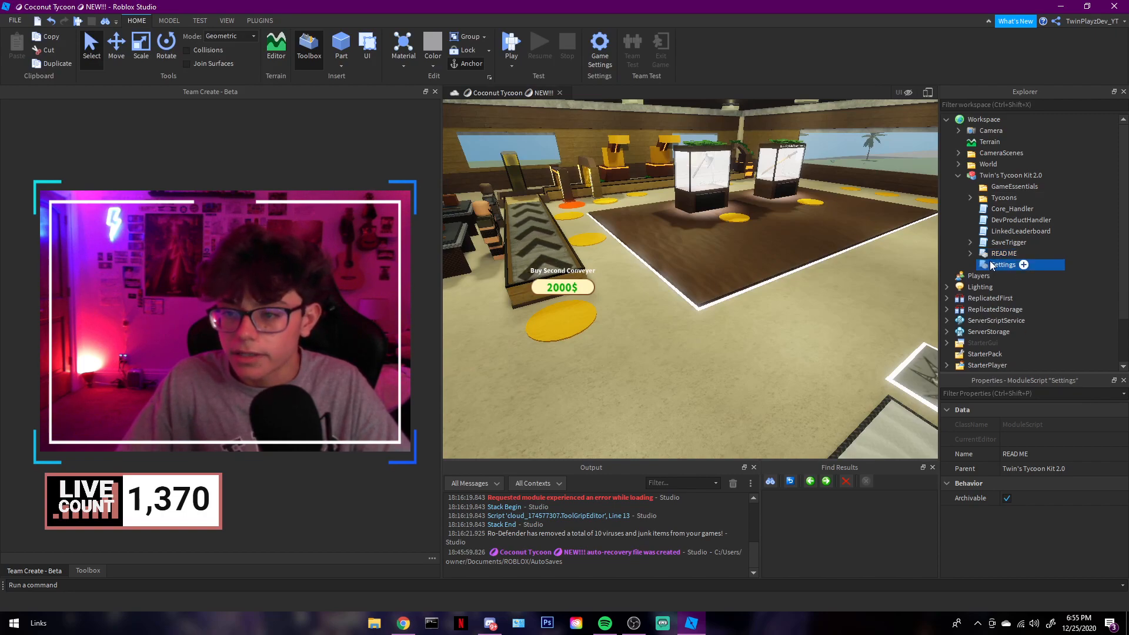
double_click(991, 265)
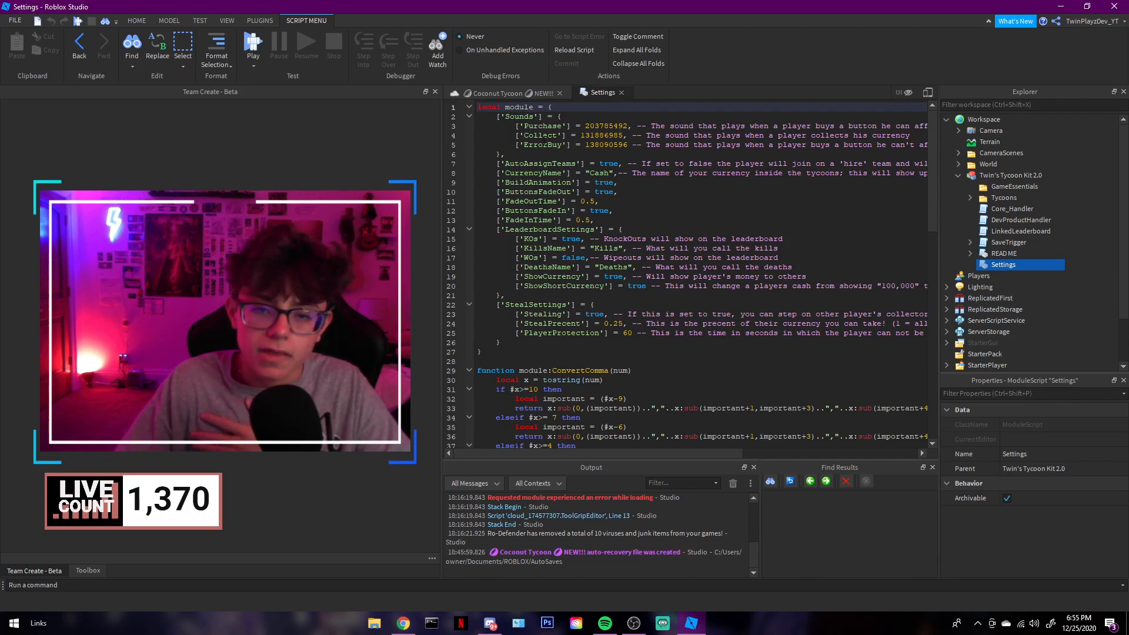
drag(498, 120, 635, 145)
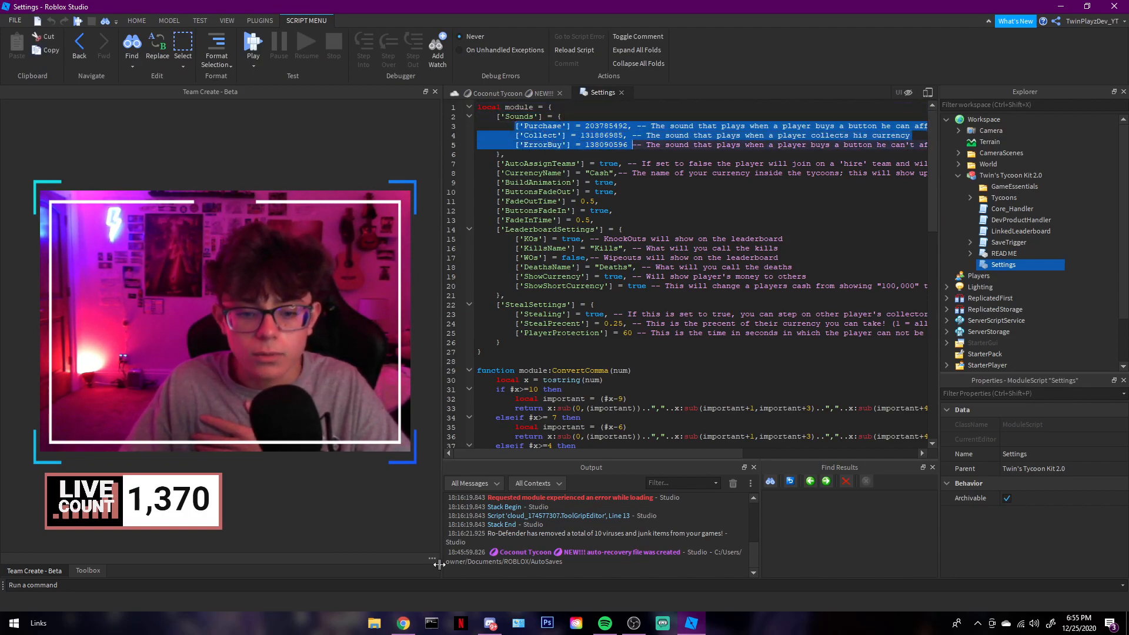
Switch to Chrome, open the Purple Team Rap page from Roblox's audio library and move the browser out of the way.
mouse_move(403, 624)
click(405, 558)
drag(573, 24, 627, 19)
click(769, 95)
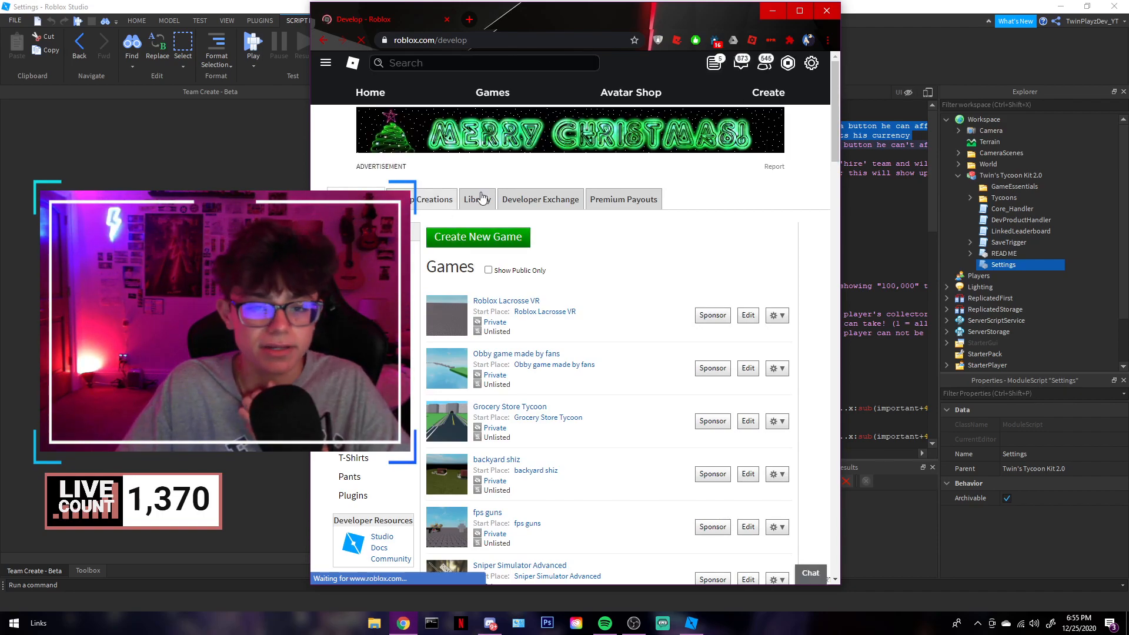
click(477, 199)
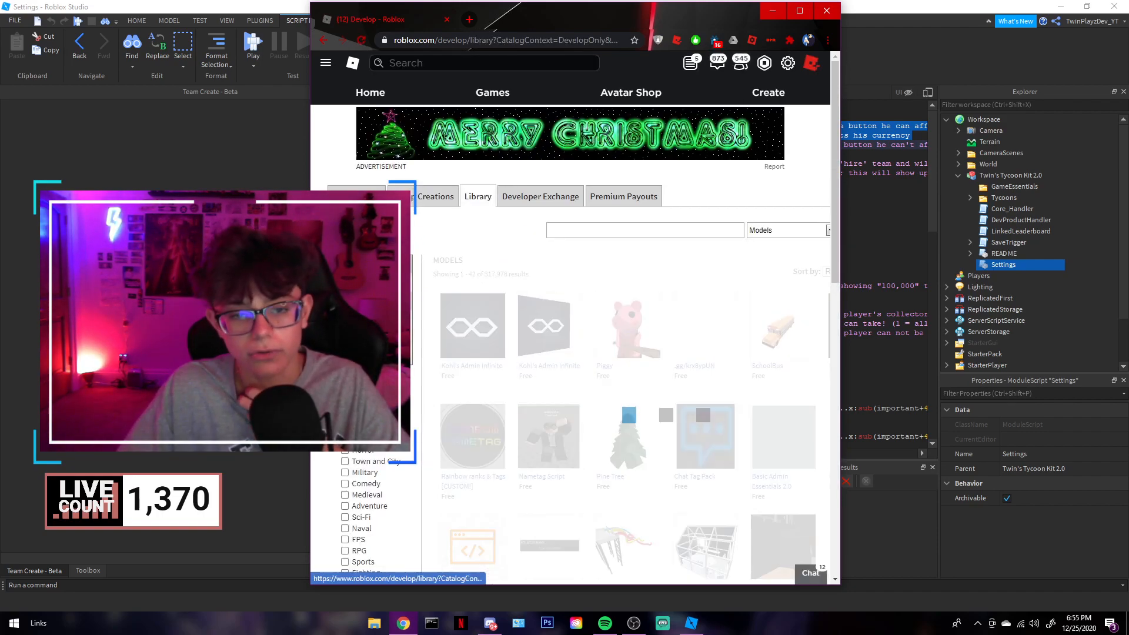
scroll(493, 234, down, 2)
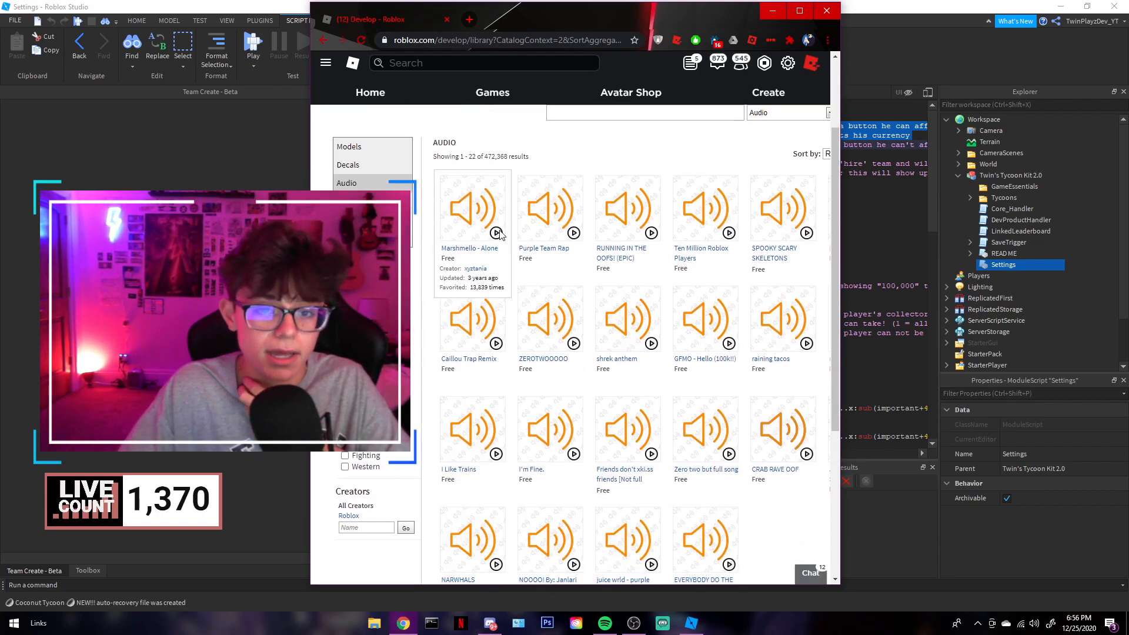
click(555, 217)
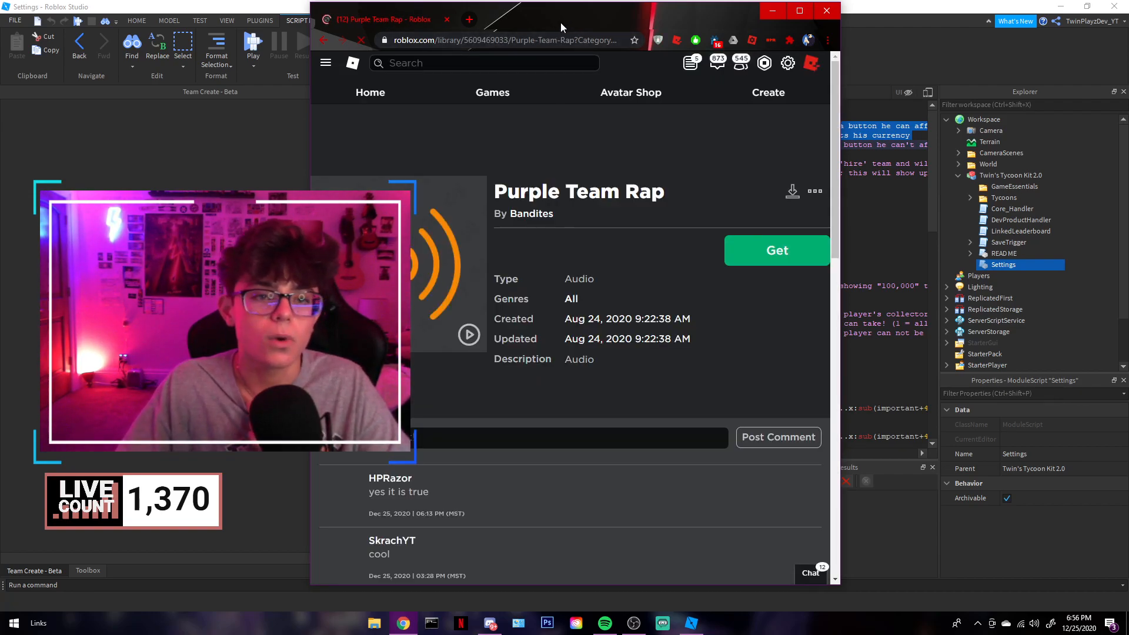
drag(560, 22, 0, 30)
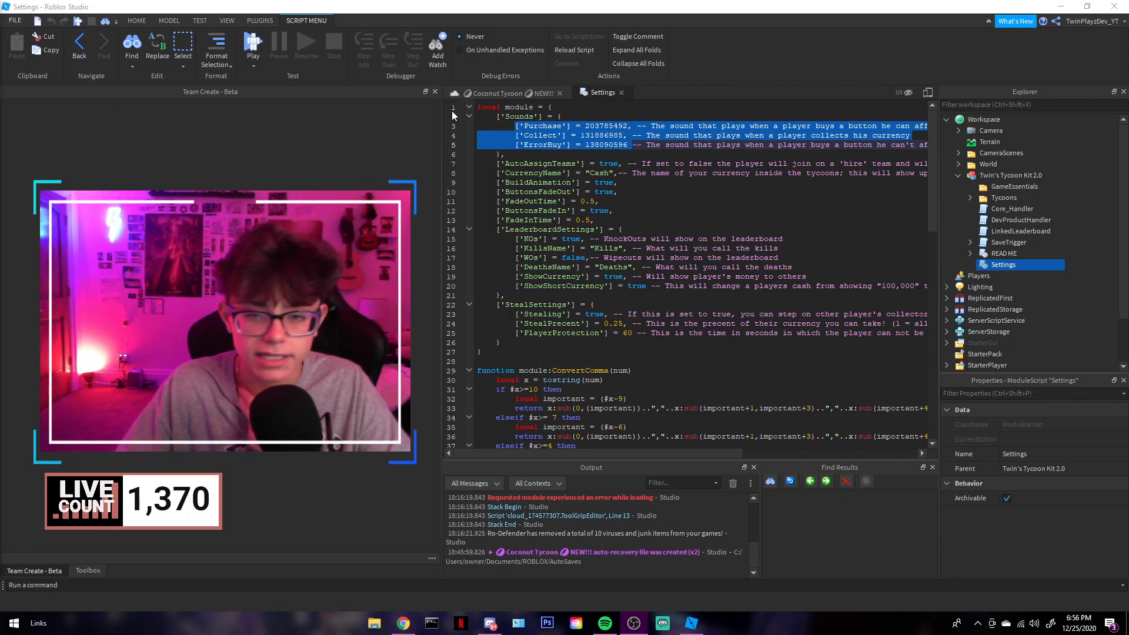
Look around the tycoon in the Coconut Tycoon place view and return to the Settings script.
click(595, 125)
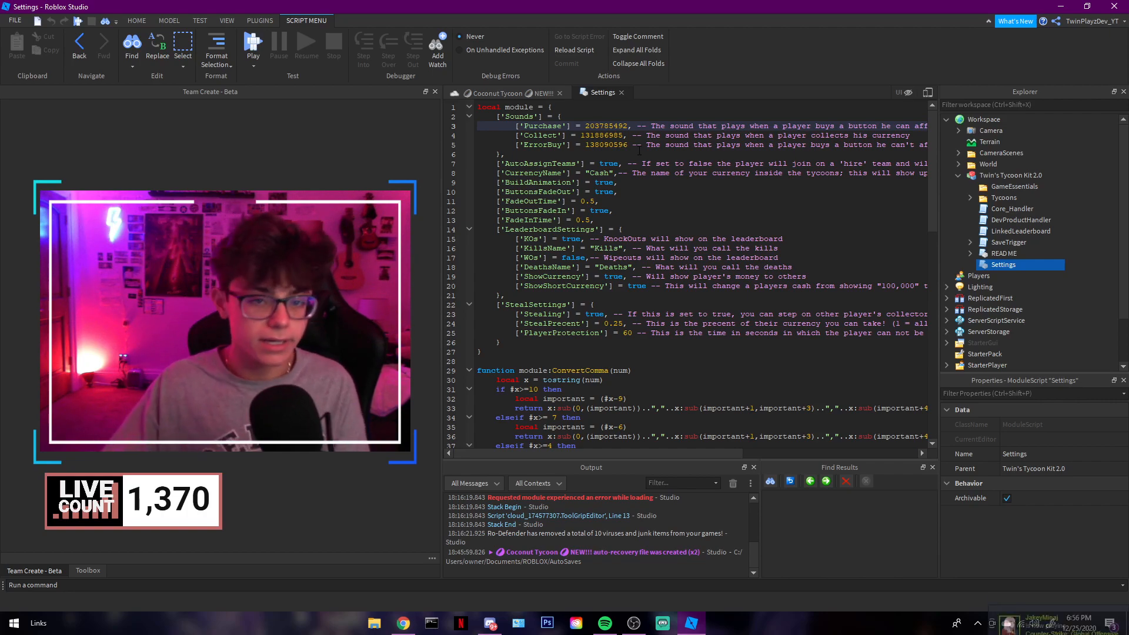
click(504, 93)
key(s)
right_drag(737, 201, 737, 201)
key(w)
double_click(985, 266)
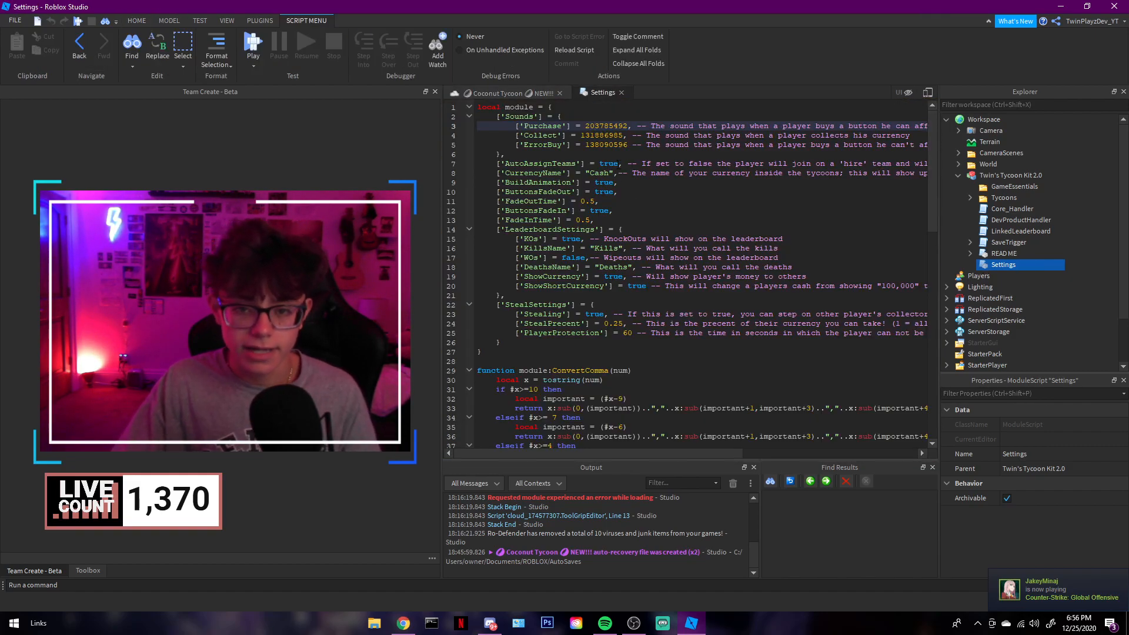
Switch AutoAssignTeams to false and back to true in the Settings script.
double_click(597, 163)
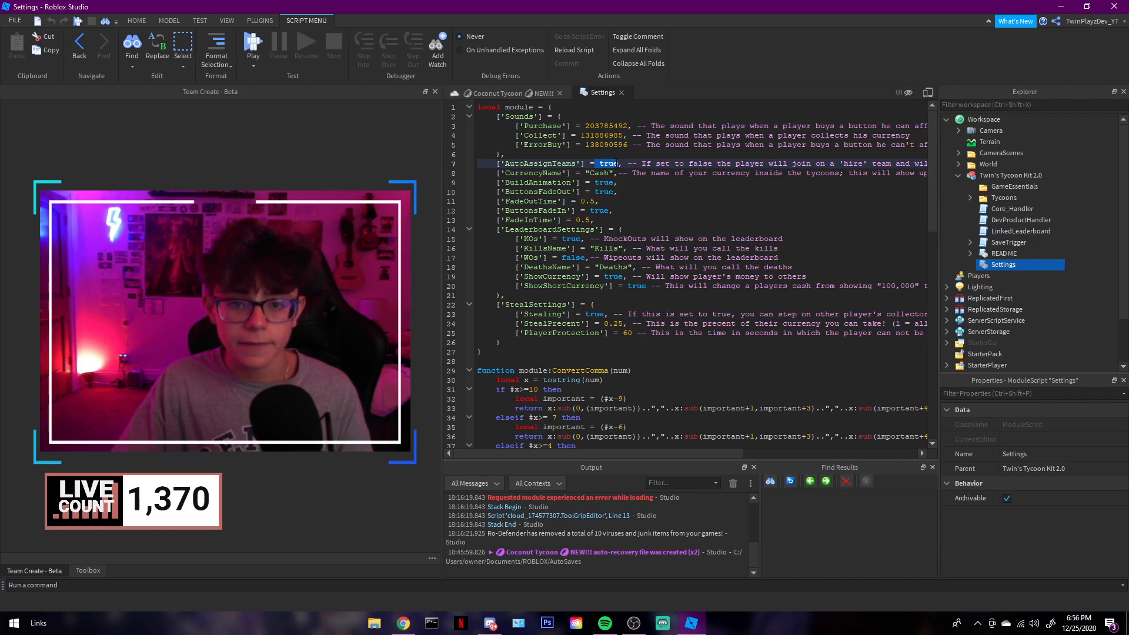
click(616, 164)
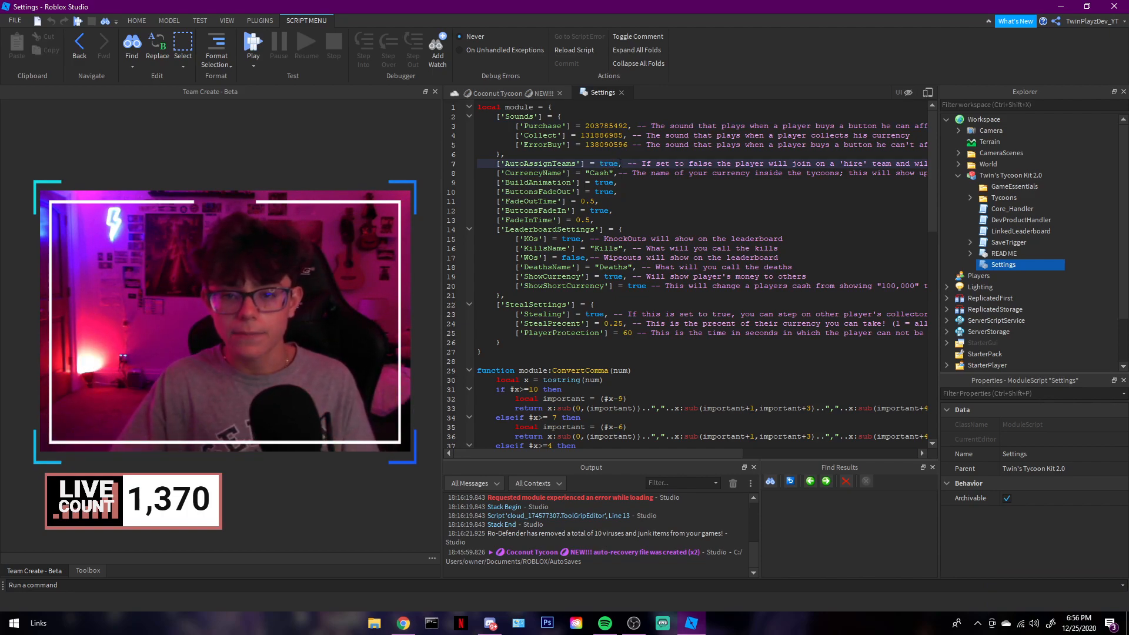
key(BackSpace)
key(BackSpace)
key(BackSpace)
key(BackSpace)
text(fals)
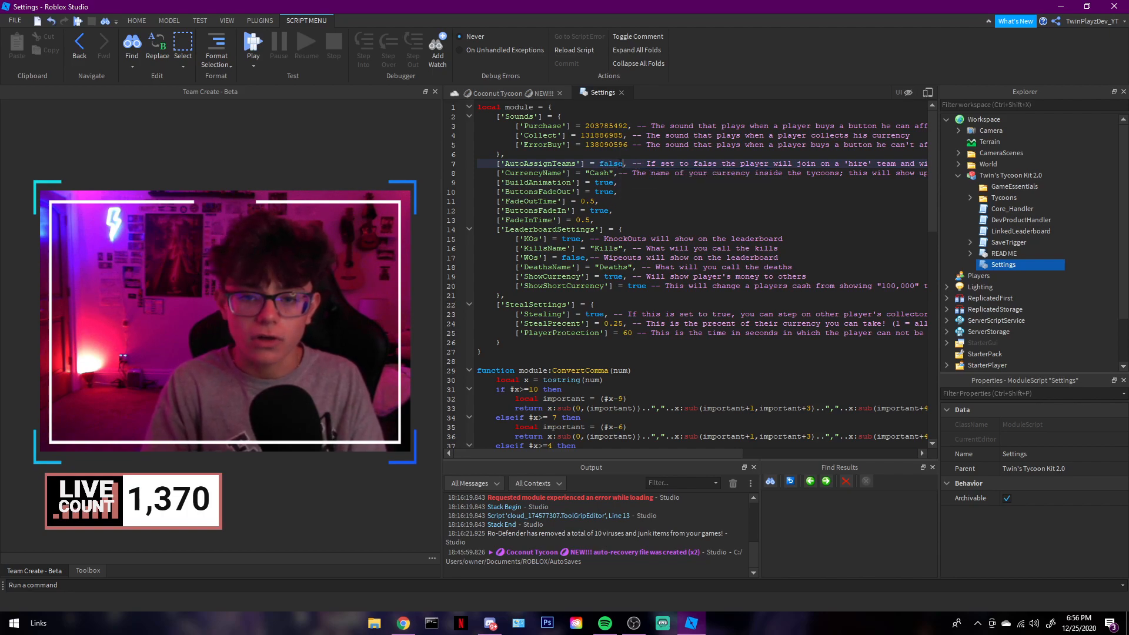
key(BackSpace)
key(BackSpace)
text(true)
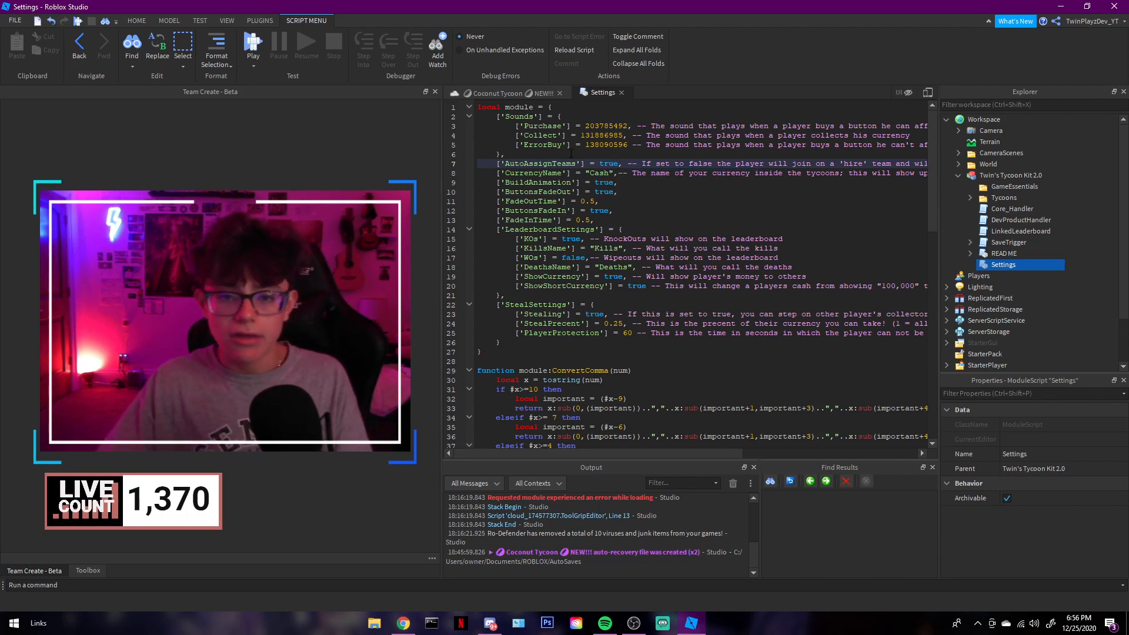
Examine the CurrencyName setting that names the tycoon's currency.
click(603, 173)
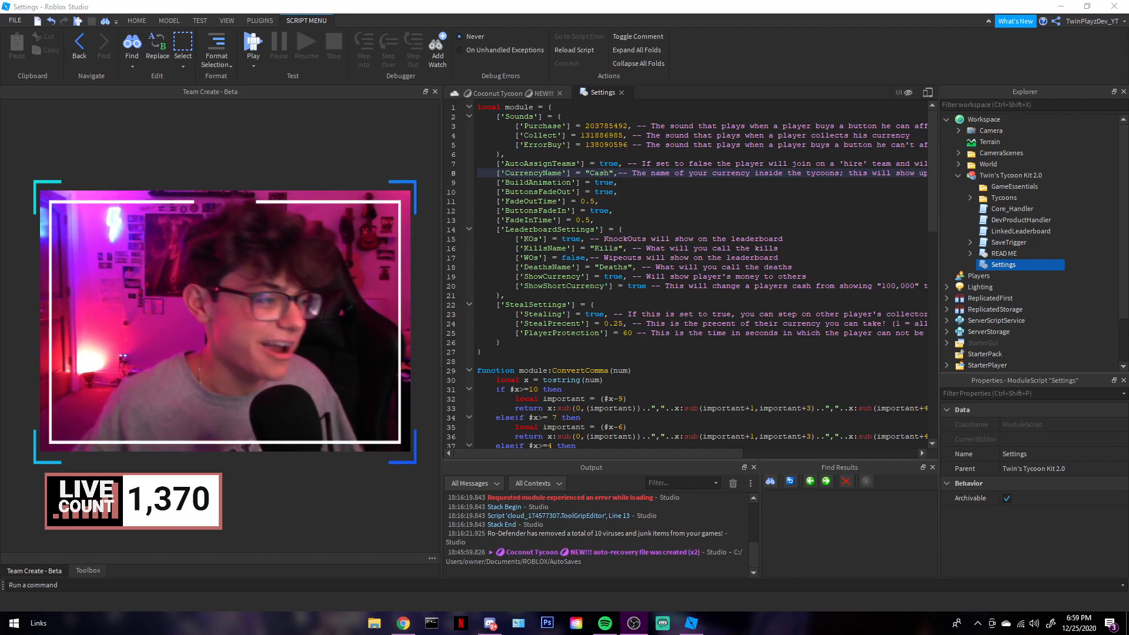
click(627, 183)
drag(619, 174, 563, 173)
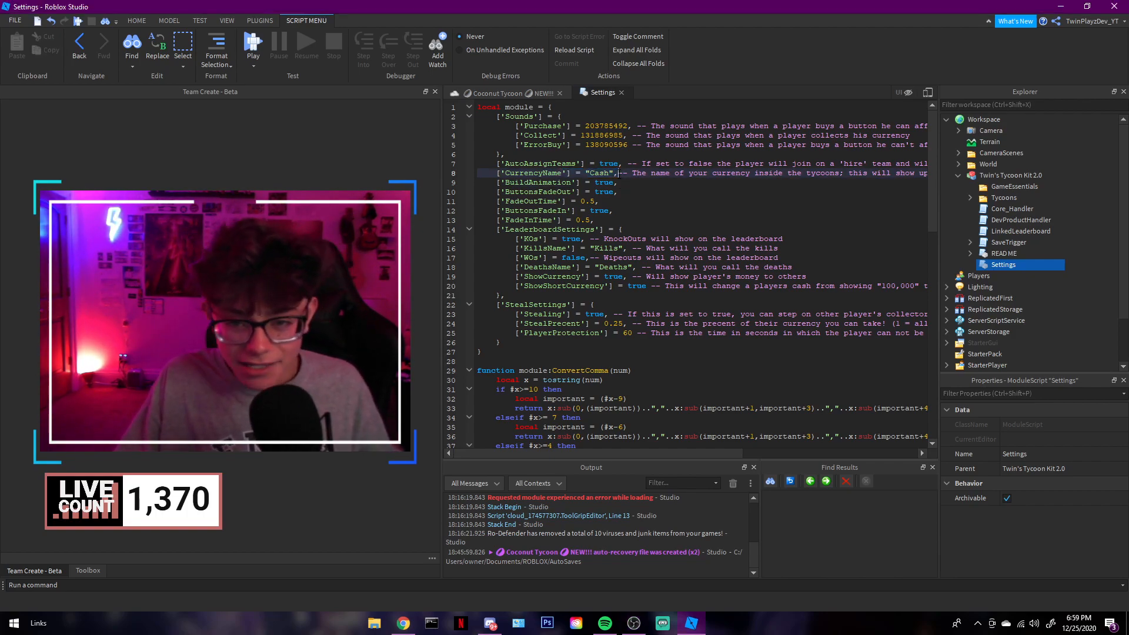
click(620, 173)
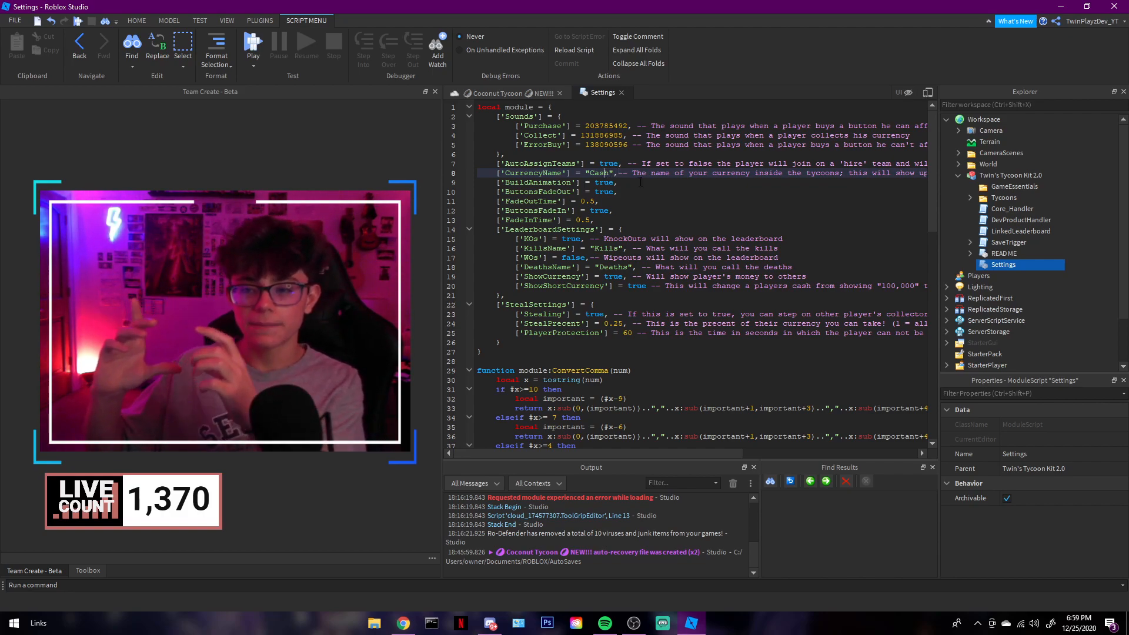
Inspect how the LinkedLeaderboard script uses the currency name, close it and return to the CurrencyName line in Settings.
double_click(1020, 231)
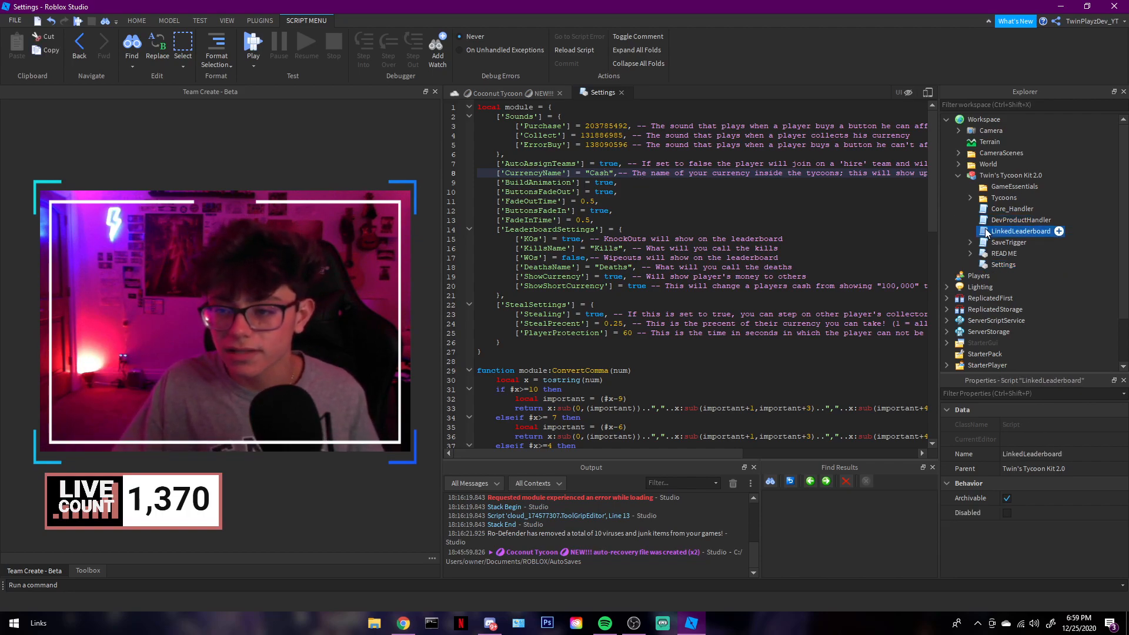
scroll(808, 243, down, 20)
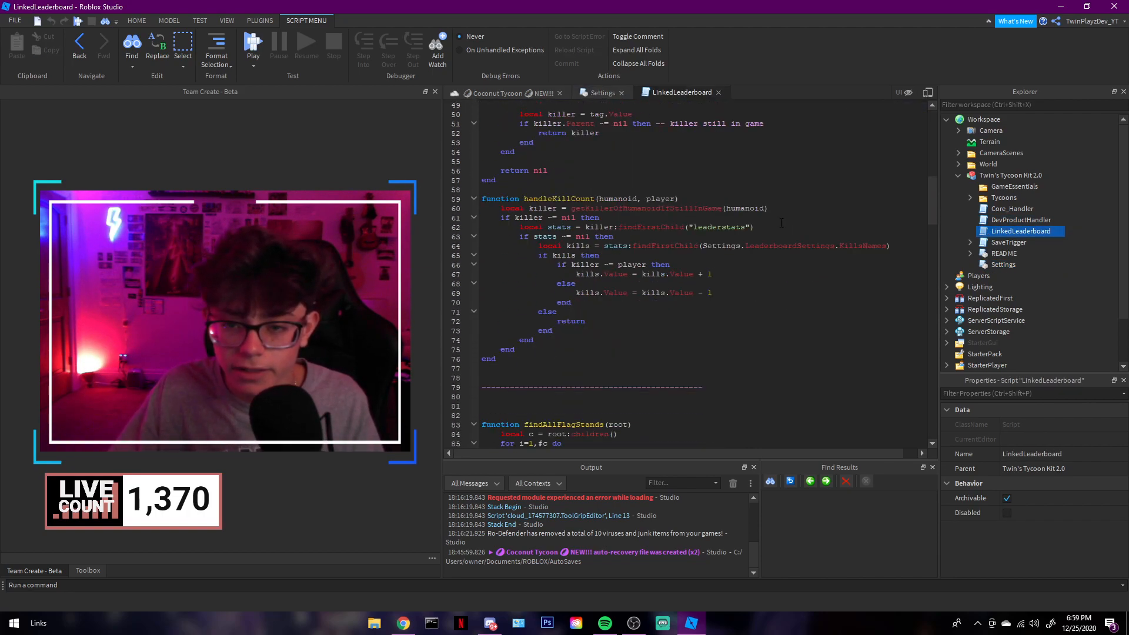
scroll(764, 201, down, 6)
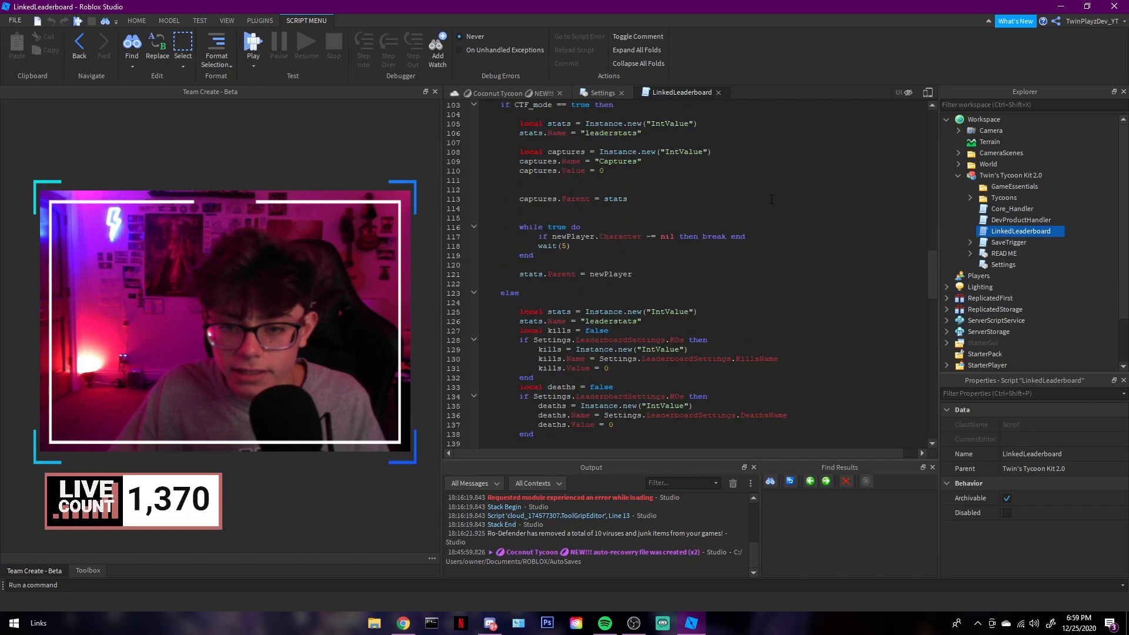
scroll(526, 171, down, 7)
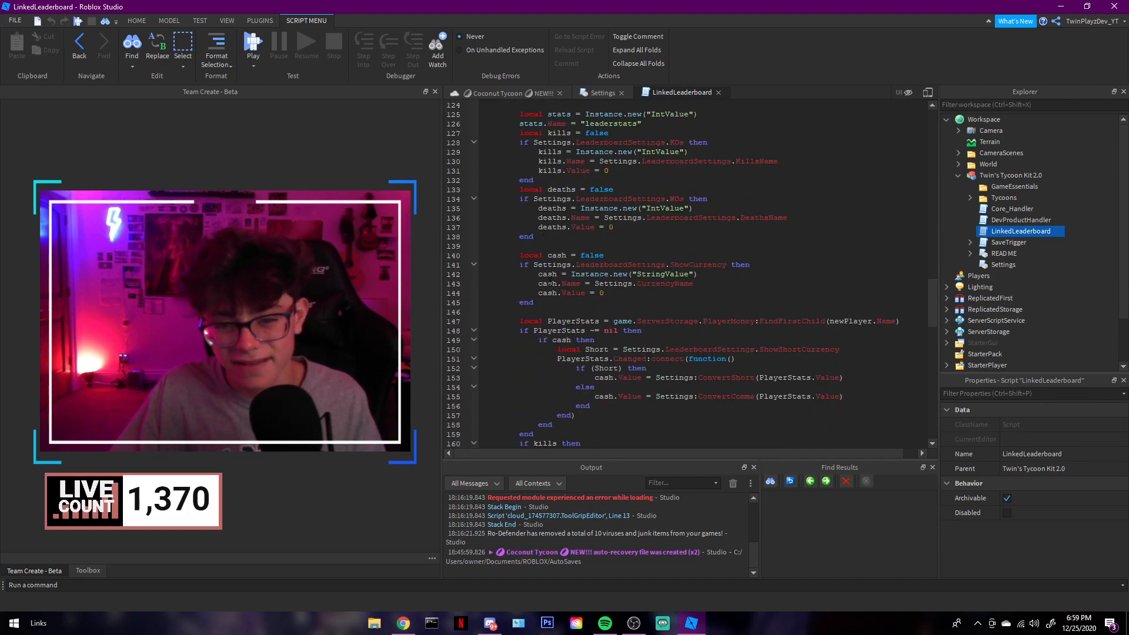
click(718, 93)
click(600, 182)
click(609, 175)
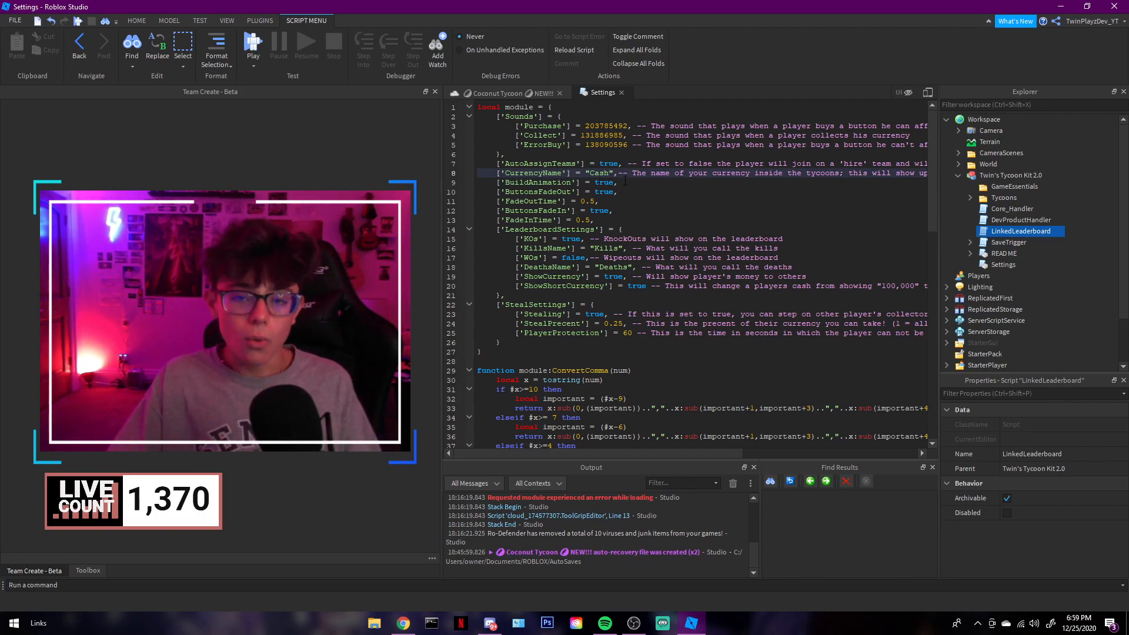
Examine the BuildAnimation, ButtonsFadeOut, FadeOutTime, ButtonsFadeIn and FadeInTime options in the Settings script.
drag(624, 184, 490, 183)
click(648, 183)
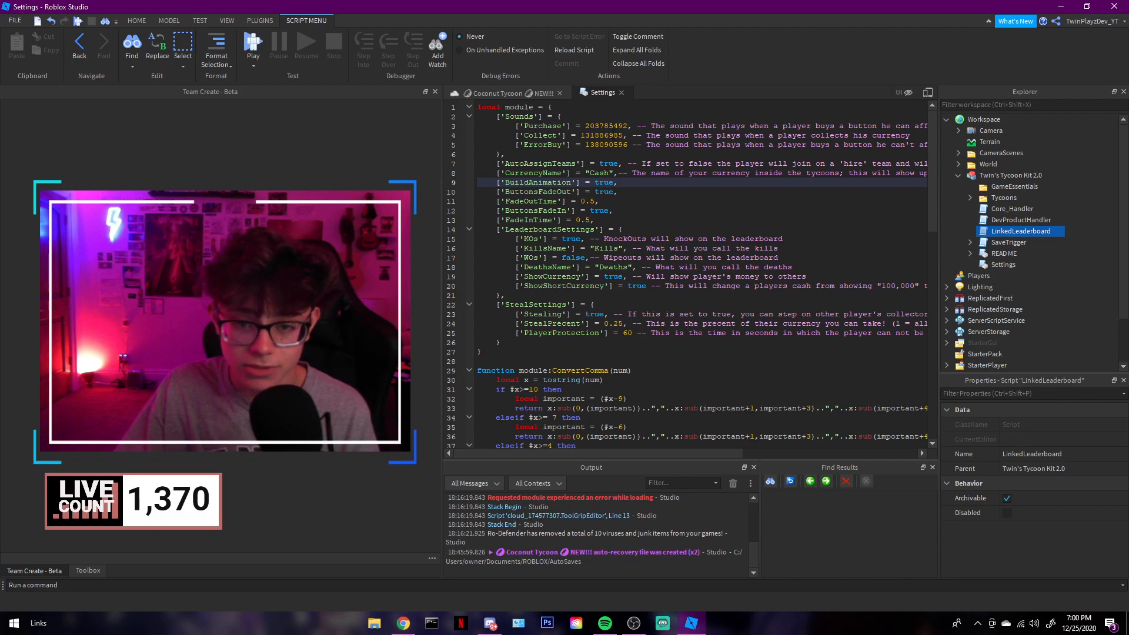
click(548, 193)
click(543, 210)
click(586, 202)
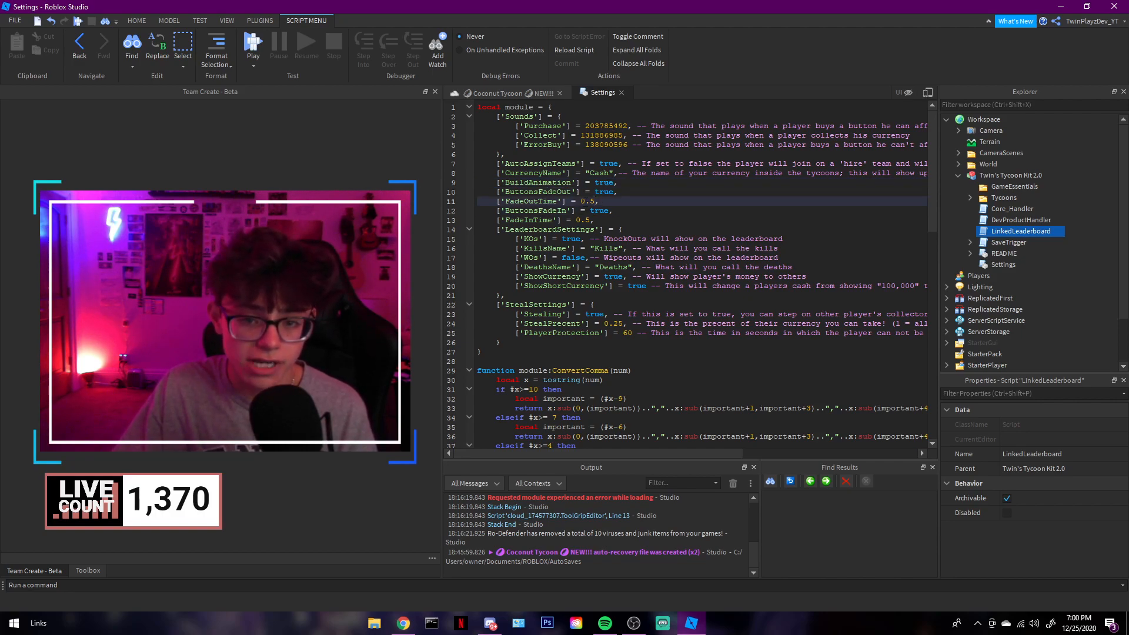
click(587, 220)
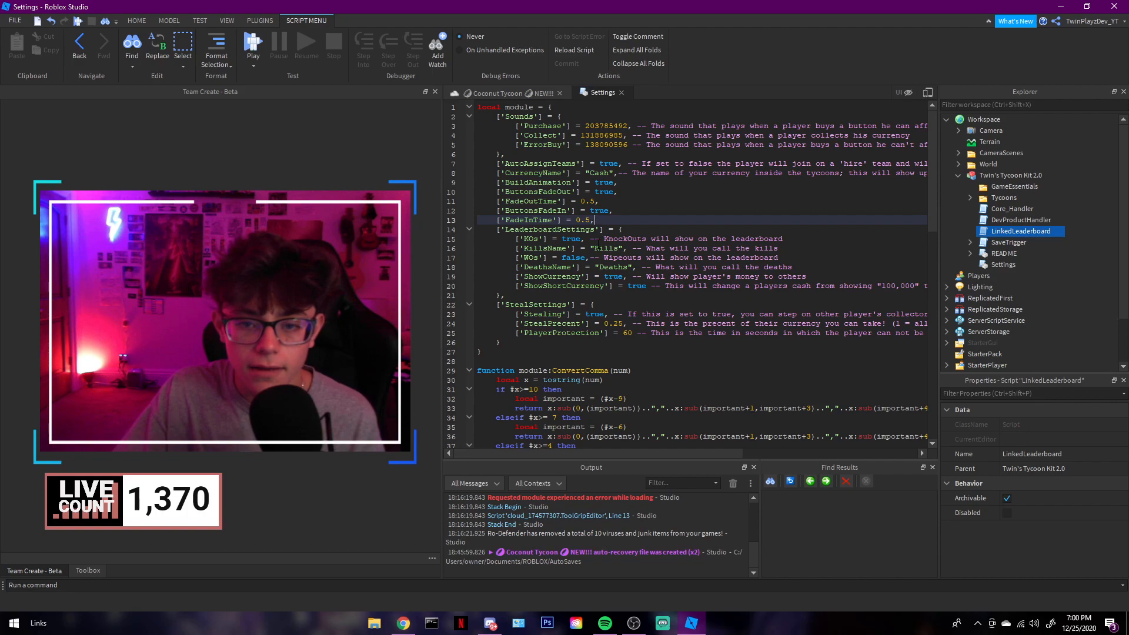
Examine the KOs, KillsName, WOs and ShowCurrency options in LeaderboardSettings.
click(563, 239)
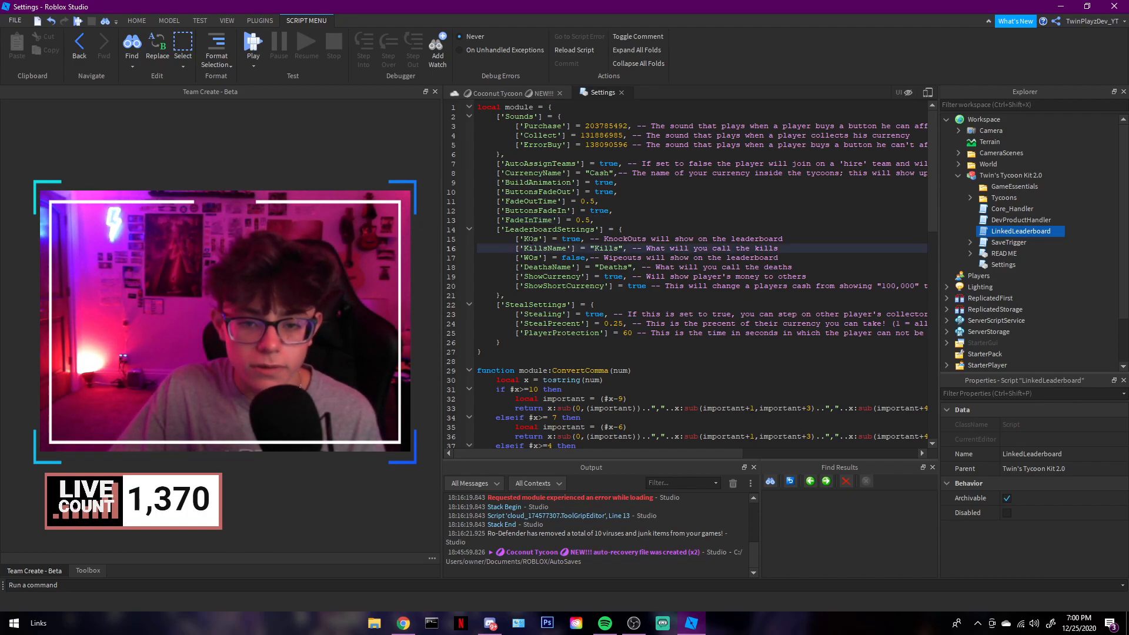
click(573, 249)
click(582, 257)
click(577, 238)
click(590, 259)
click(613, 276)
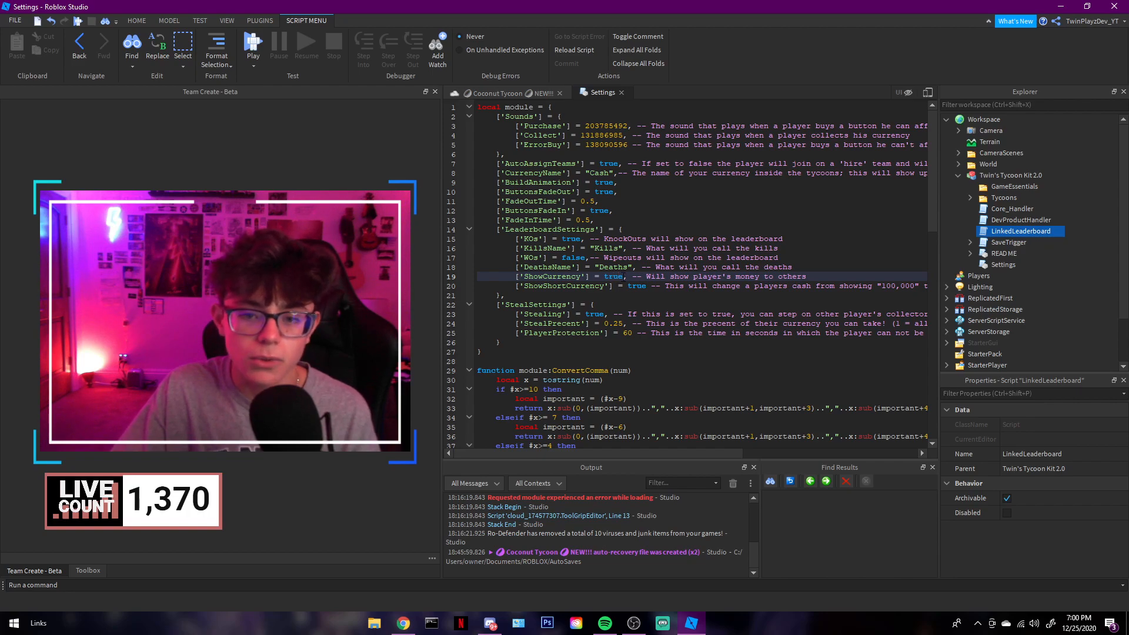
Examine the ShowCurrency and ShowShortCurrency options and glance at the currency conversion functions in the Settings script.
click(655, 287)
click(587, 276)
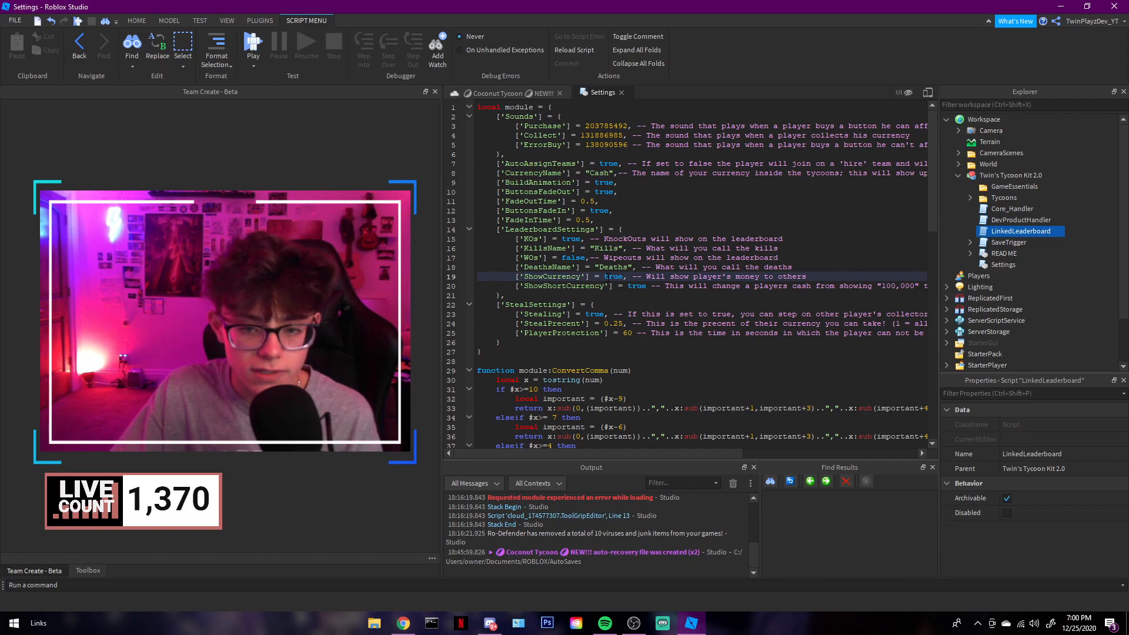
click(573, 296)
click(638, 287)
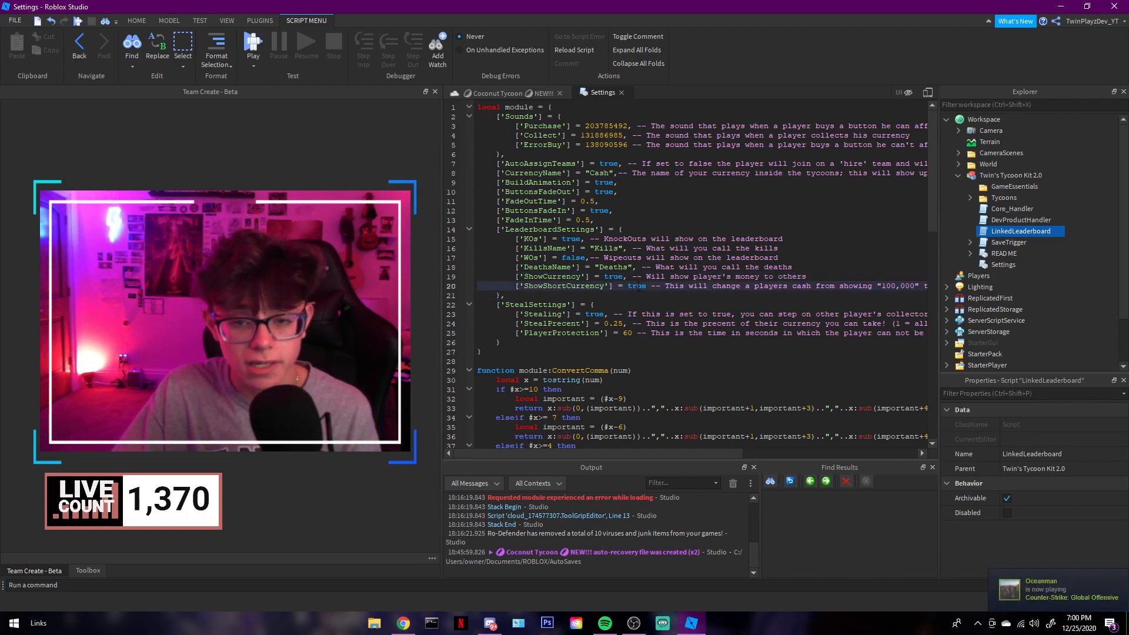
scroll(638, 282, down, 4)
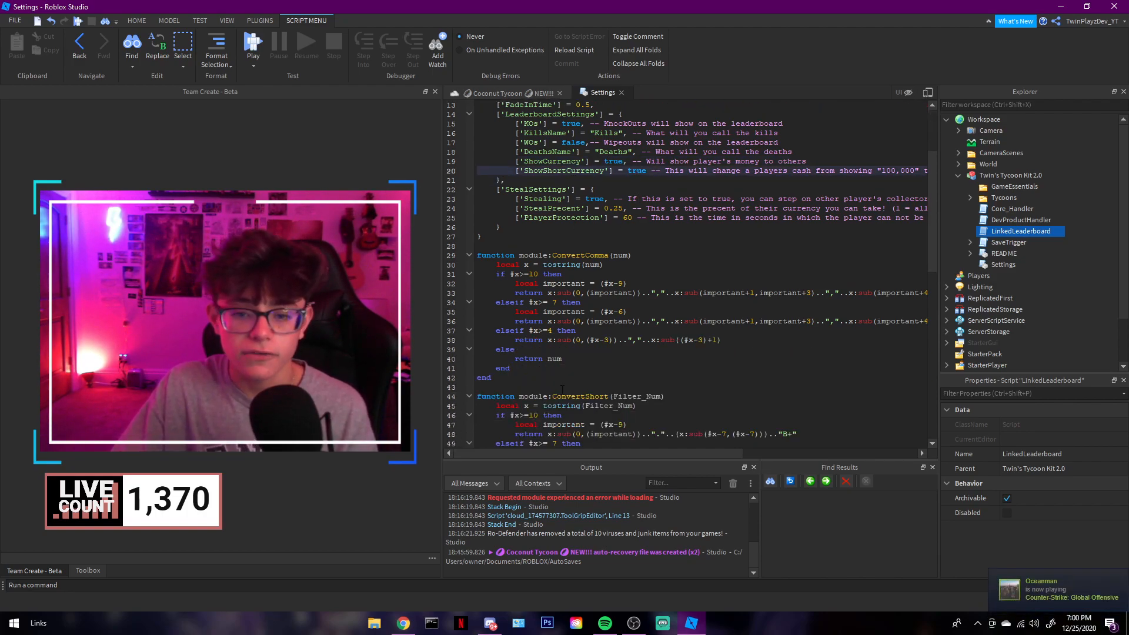
scroll(578, 392, up, 4)
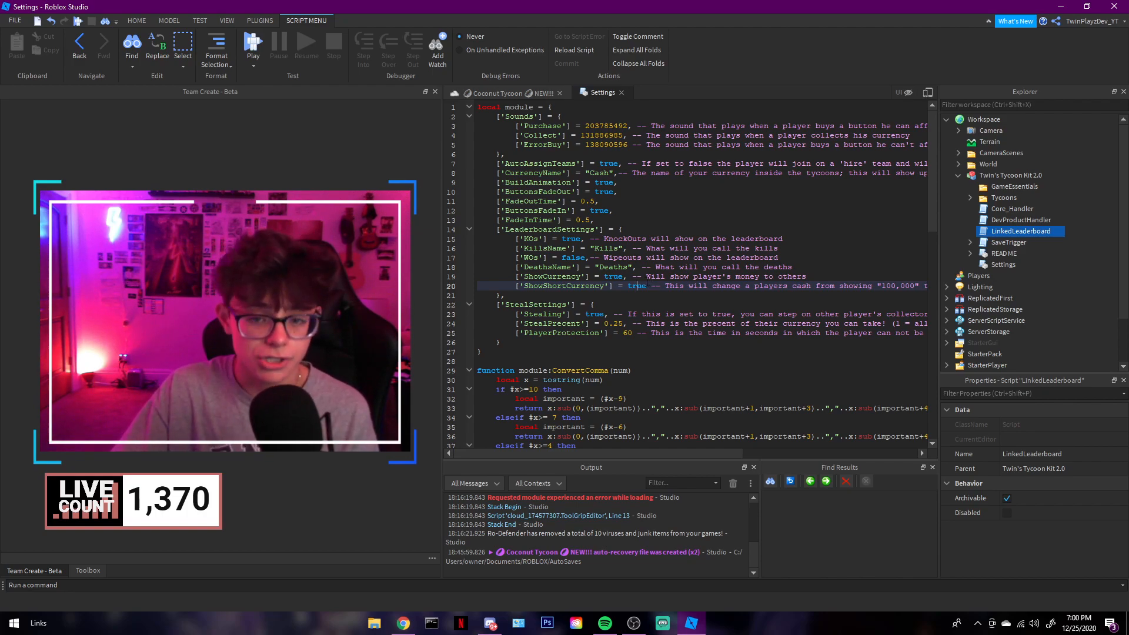
Examine the Stealing option in StealSettings and the KOs option, skimming the script once more.
click(601, 313)
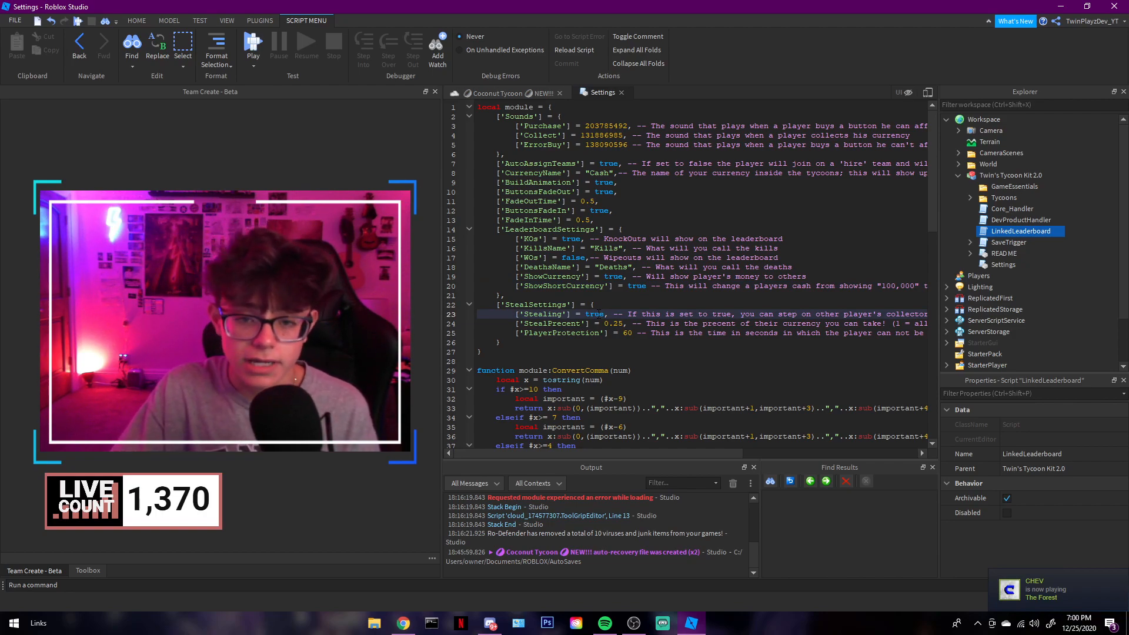
click(577, 240)
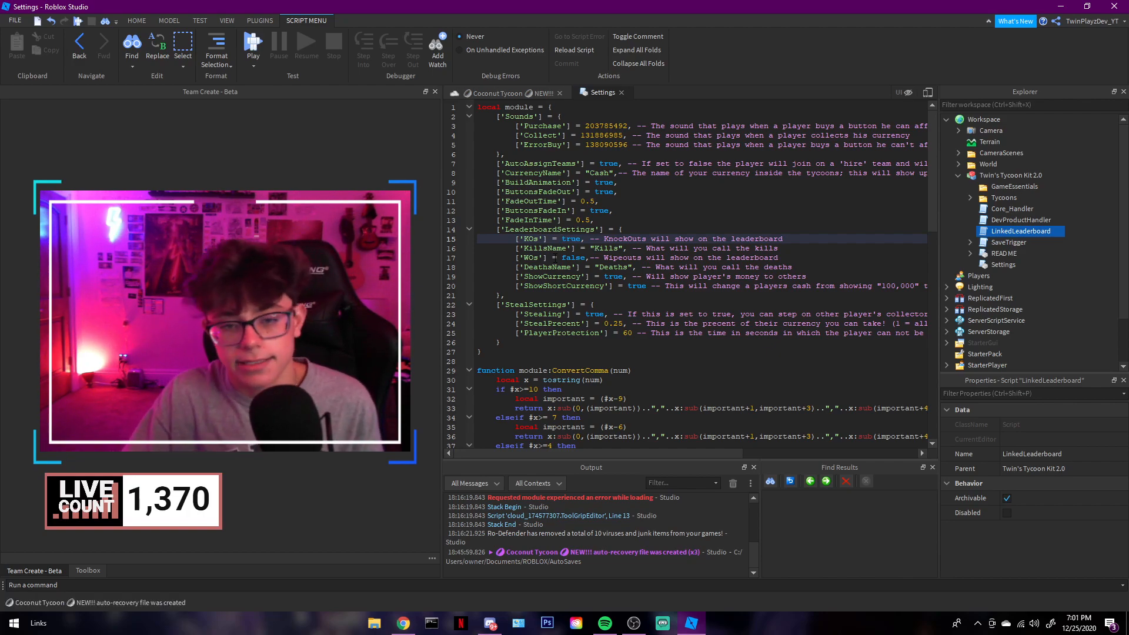
scroll(555, 258, down, 5)
scroll(554, 258, up, 5)
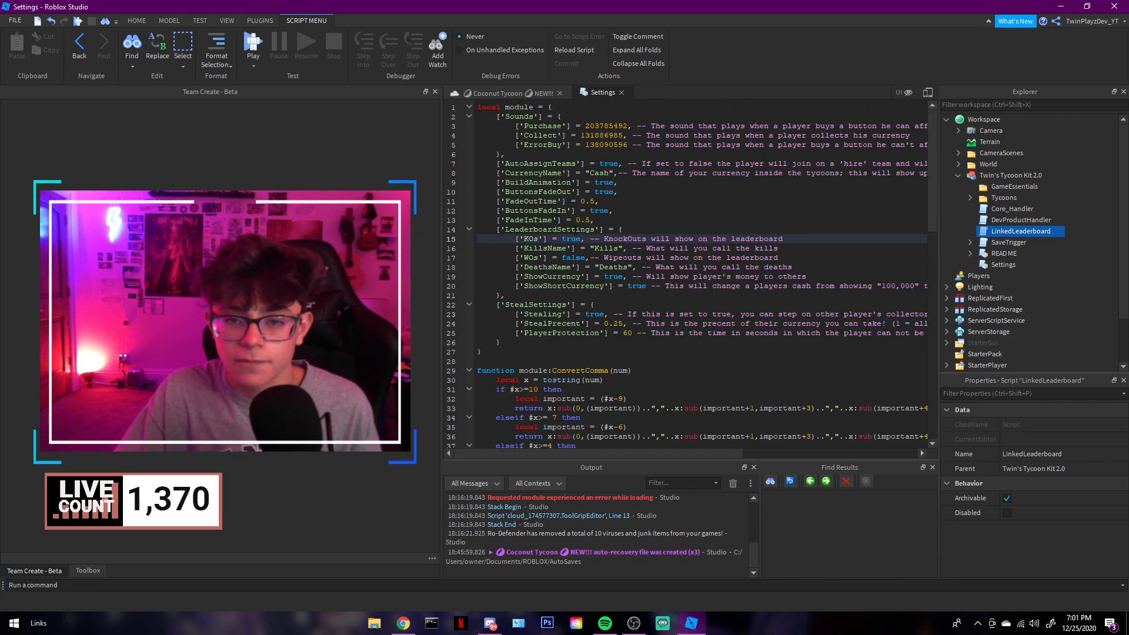
Close the kit's main Settings script and open the Settings module inside SaveTrigger.
click(622, 93)
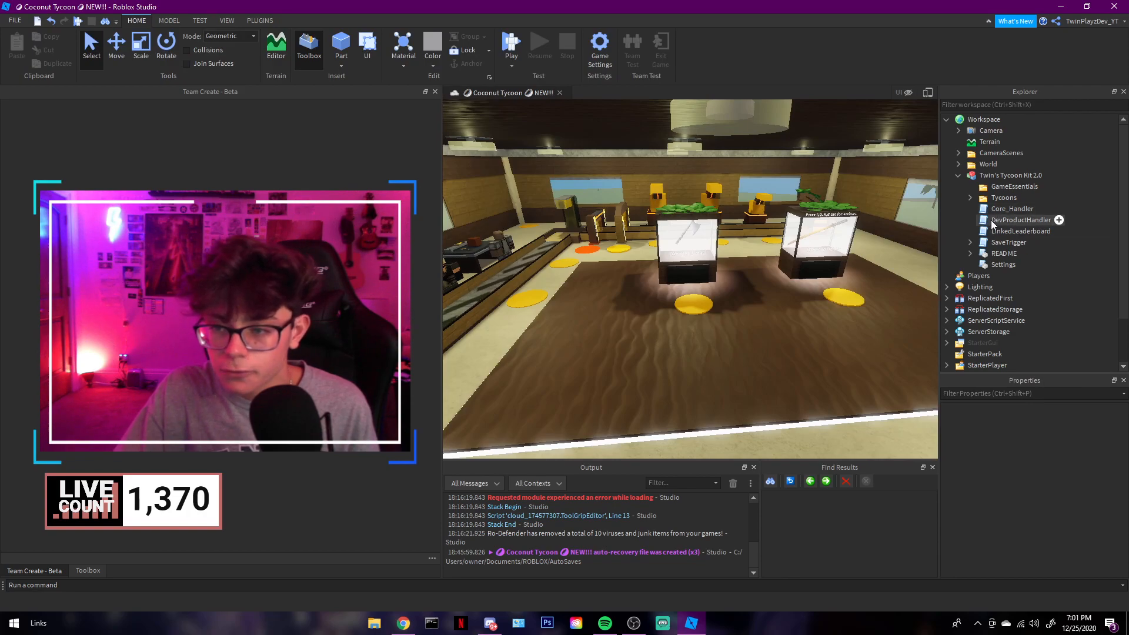
click(976, 242)
click(971, 242)
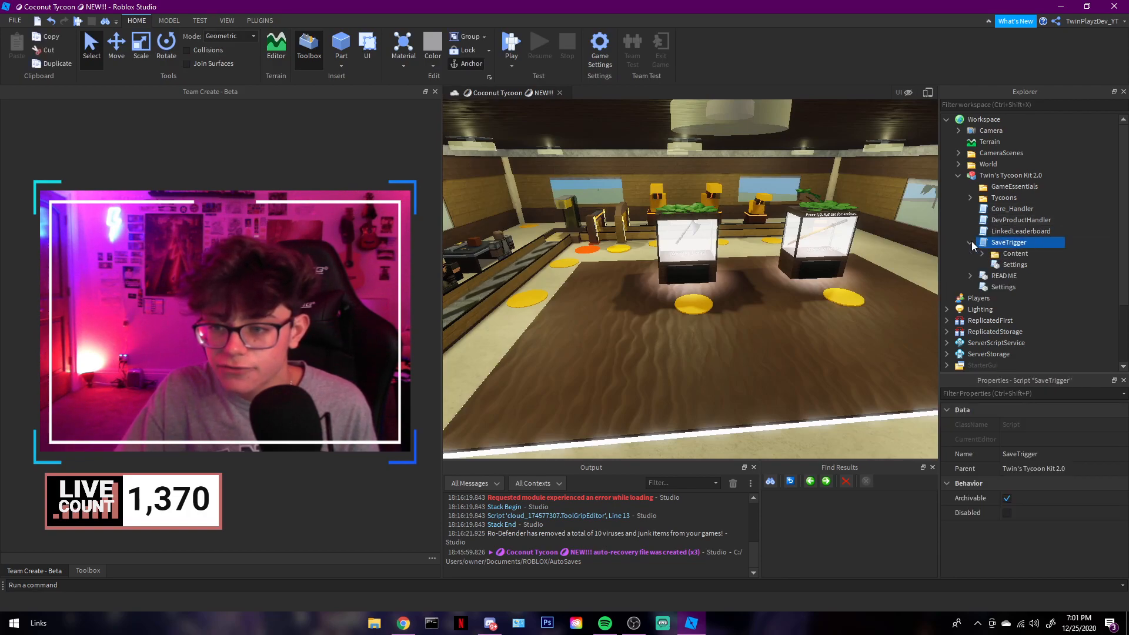
double_click(1010, 265)
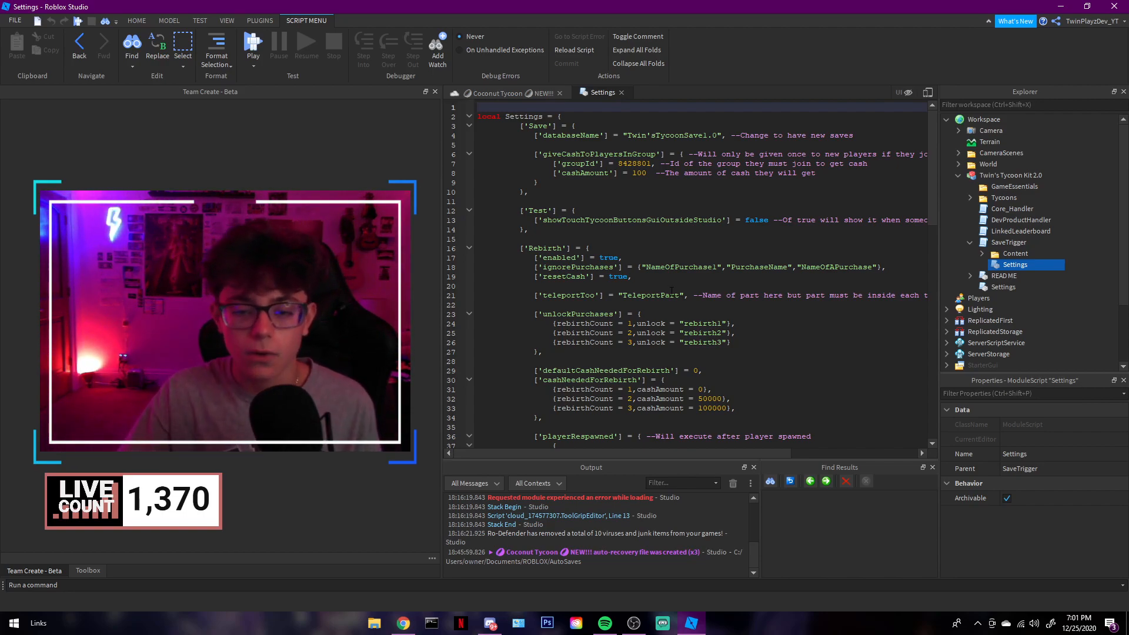
Skim the SaveTrigger Settings module and examine the databaseName option that controls the saves.
scroll(671, 290, down, 10)
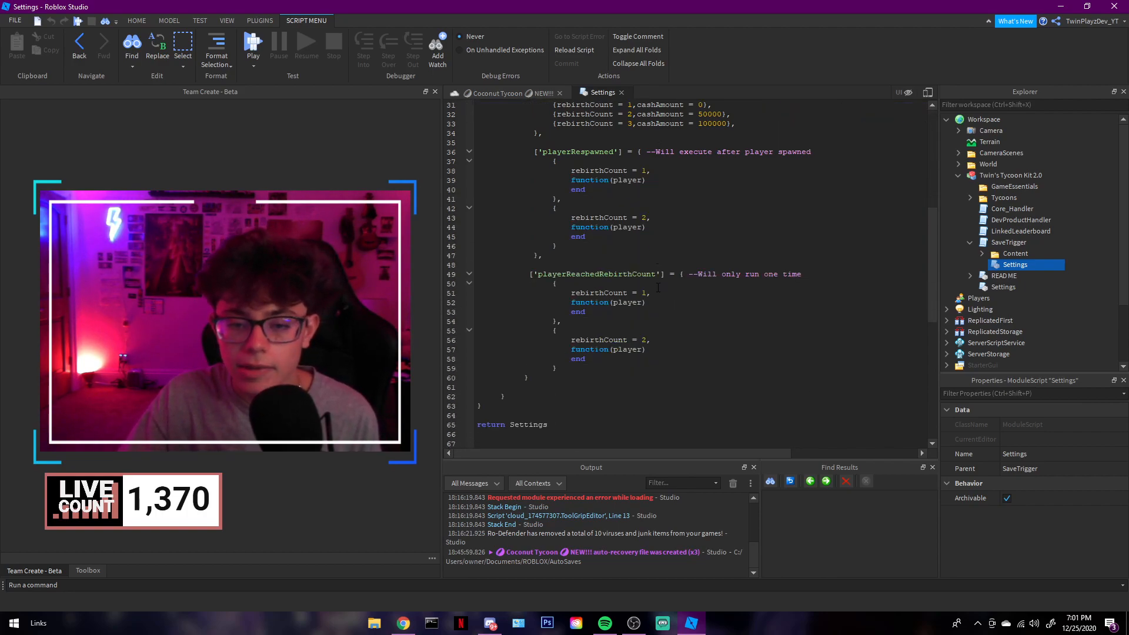
scroll(659, 288, down, 2)
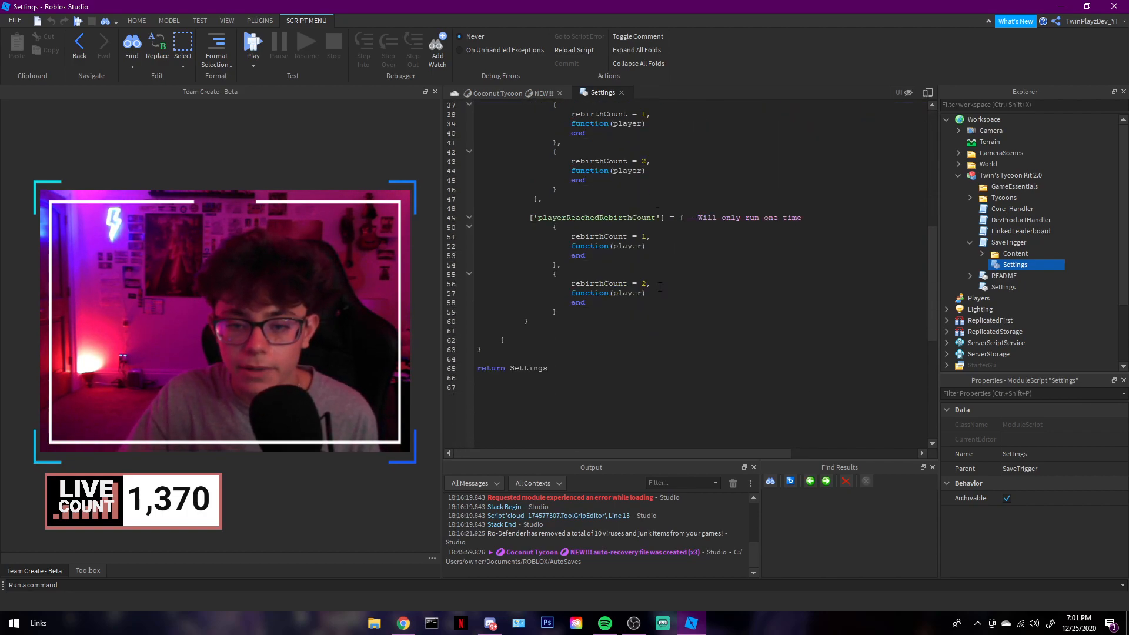
scroll(660, 286, up, 12)
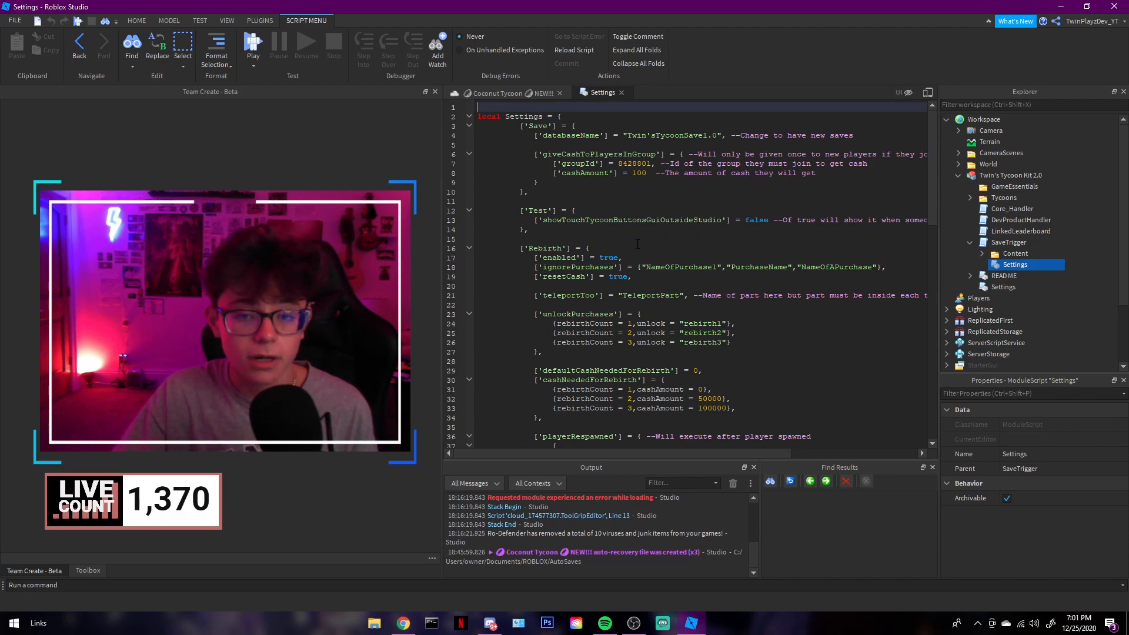
click(531, 201)
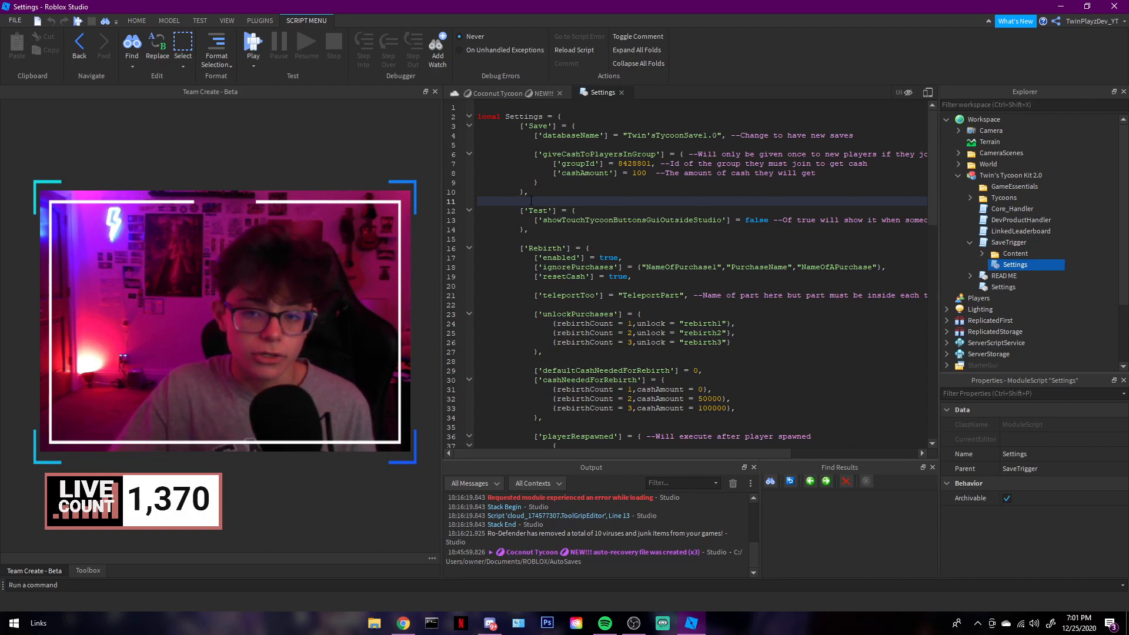
click(708, 135)
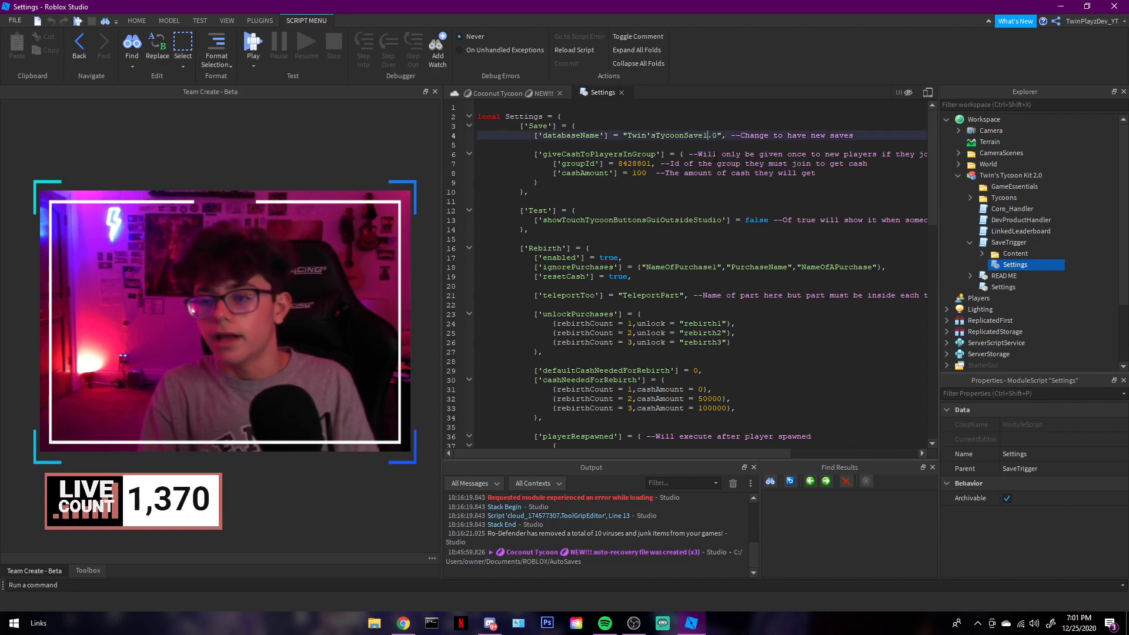
Examine the giveCashToPlayersInGroup section and its groupId value.
click(642, 154)
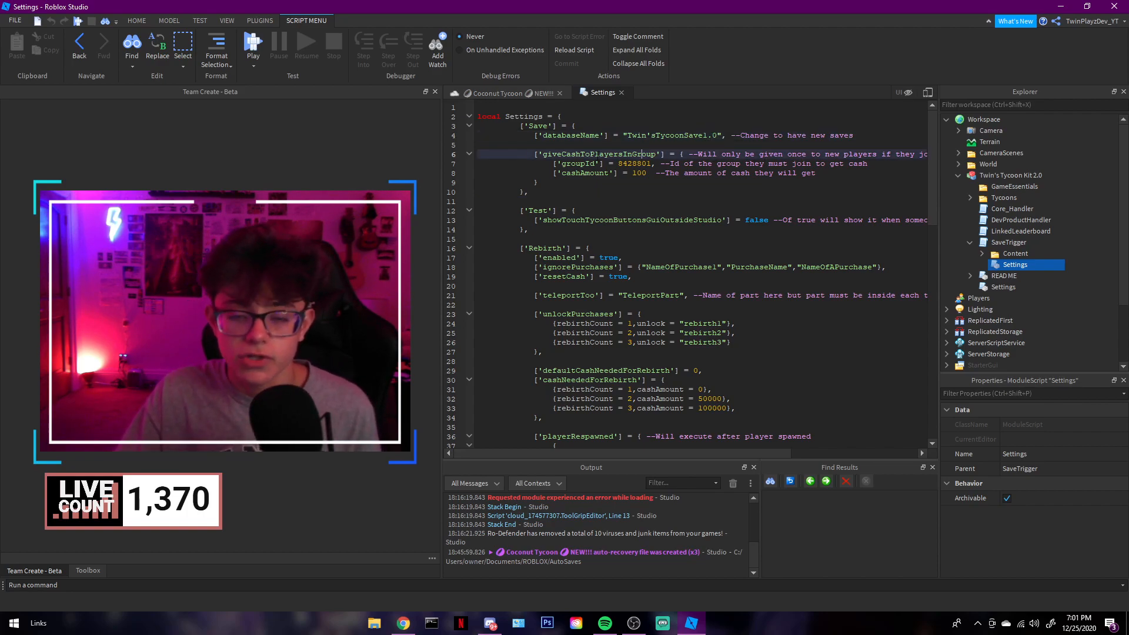
drag(552, 164, 633, 163)
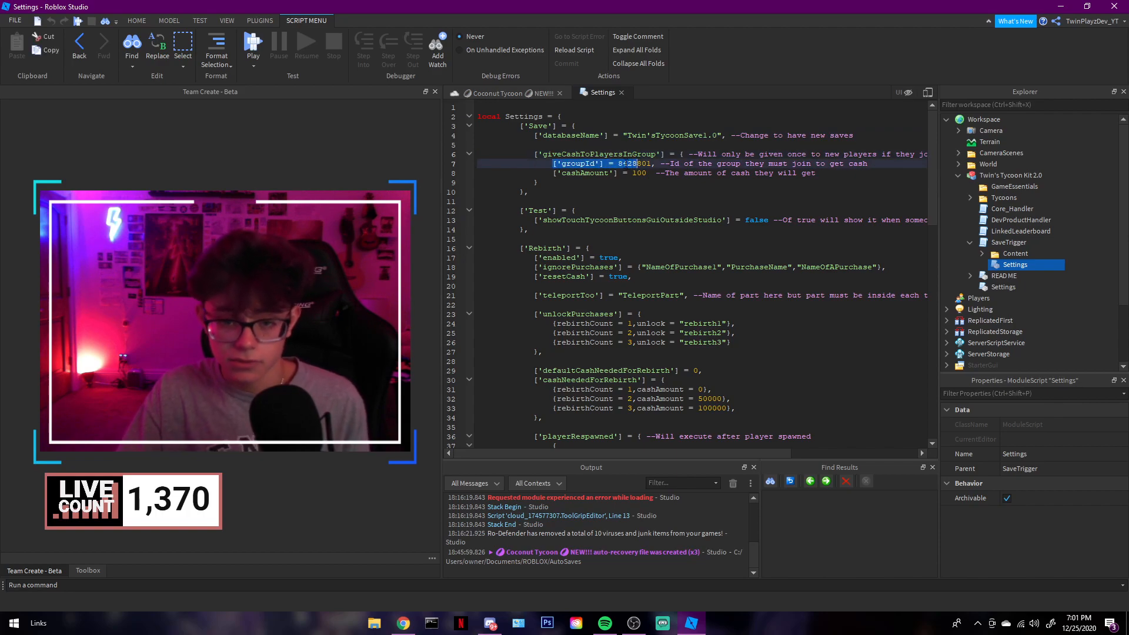
click(635, 163)
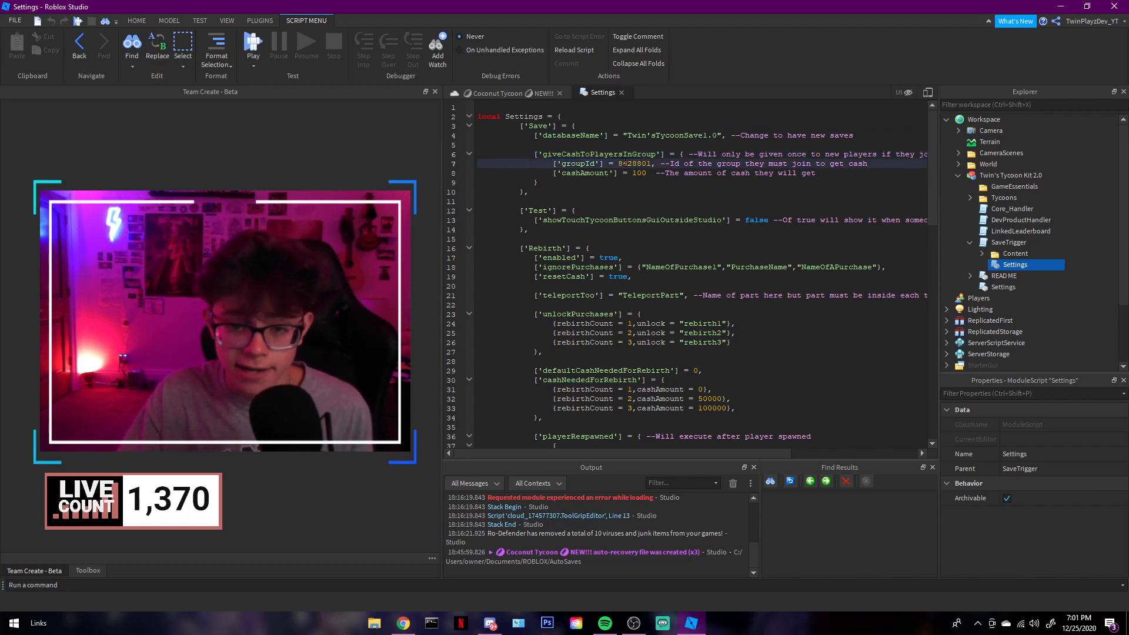
drag(619, 163, 647, 164)
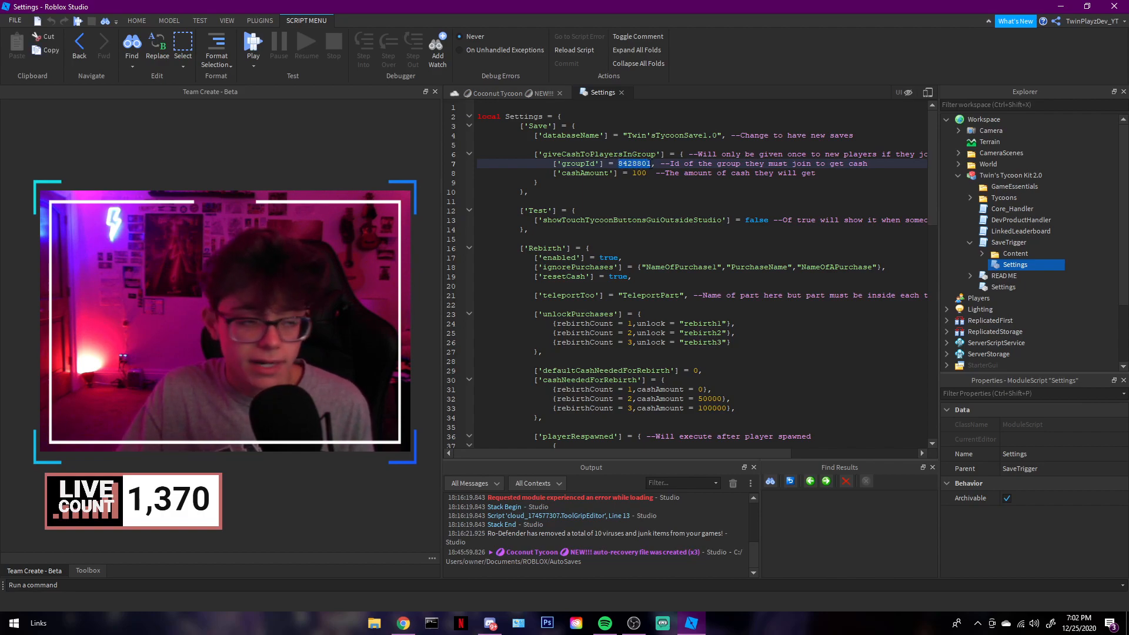
click(651, 164)
Switch to Chrome, find the group ID in the Twin's Community page address, and return to the groupId and cashAmount options in Roblox Studio.
drag(0, 12, 460, 12)
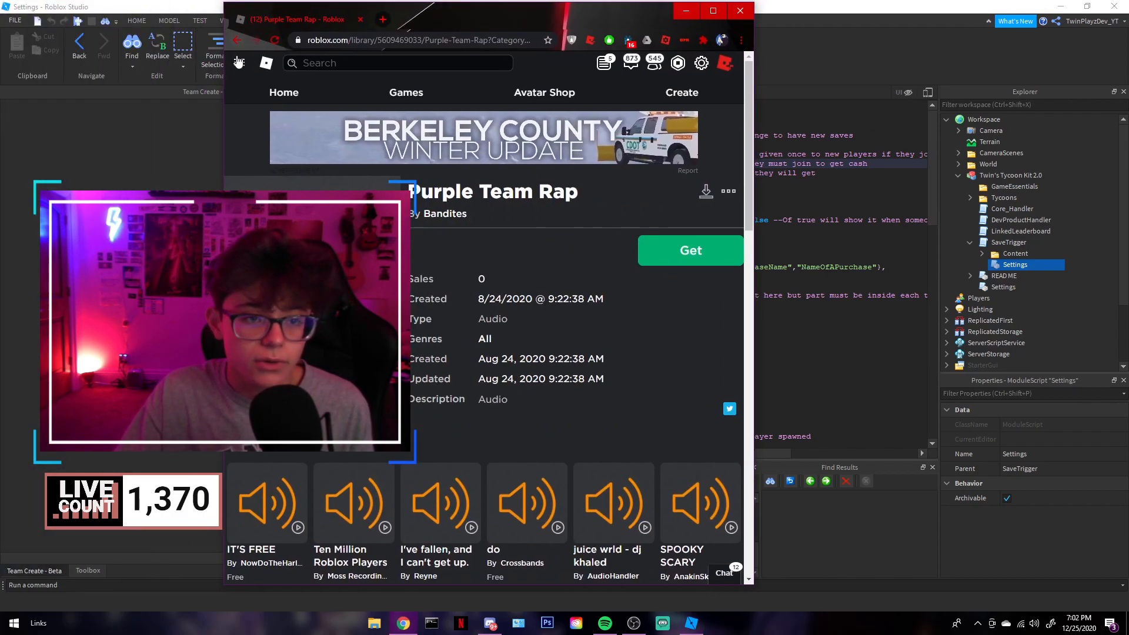
click(240, 61)
click(264, 215)
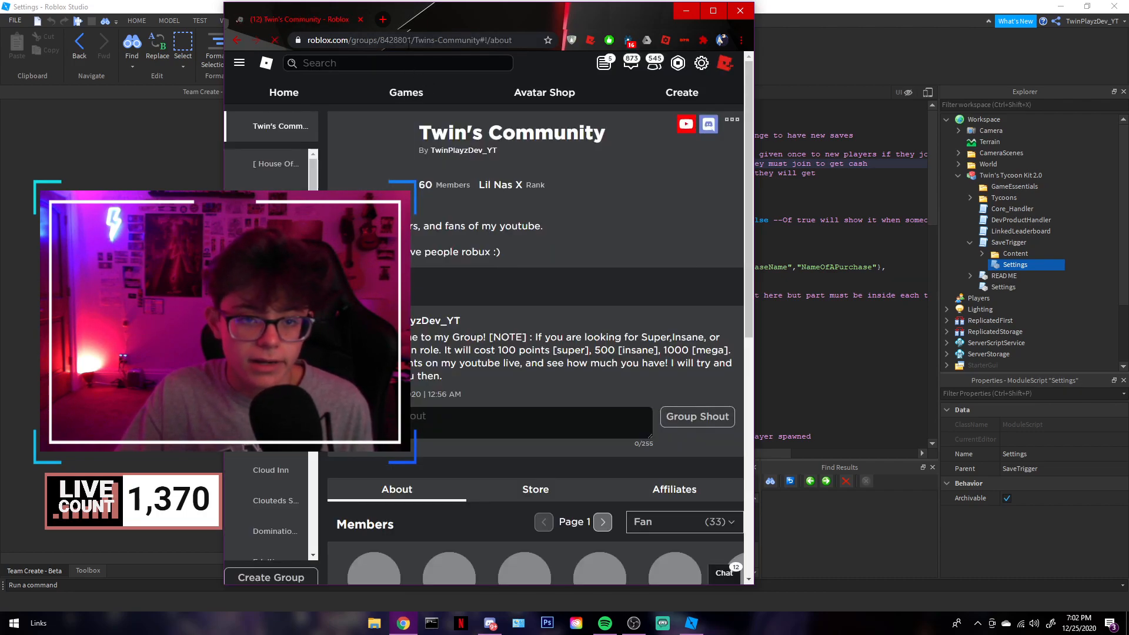
double_click(442, 40)
drag(499, 17, 0, 24)
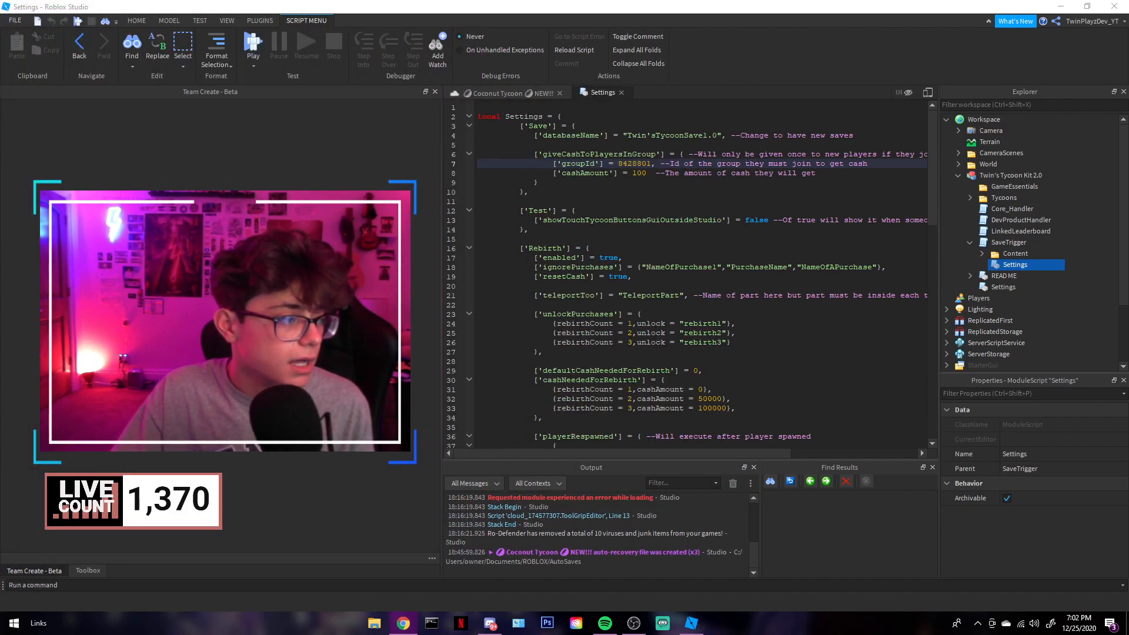
click(631, 164)
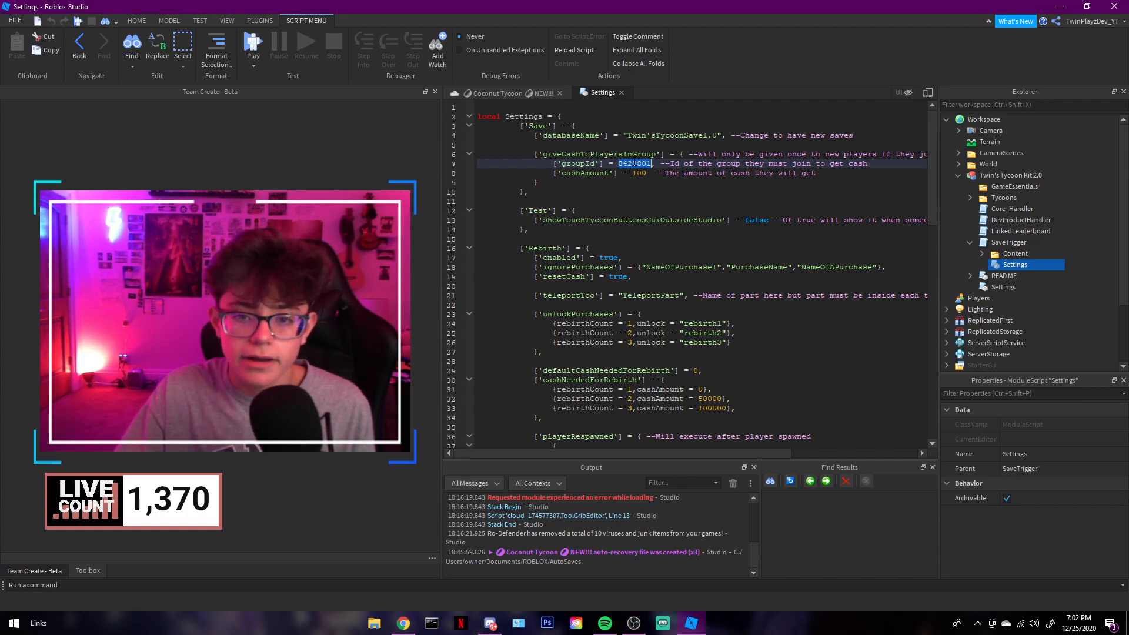
click(637, 173)
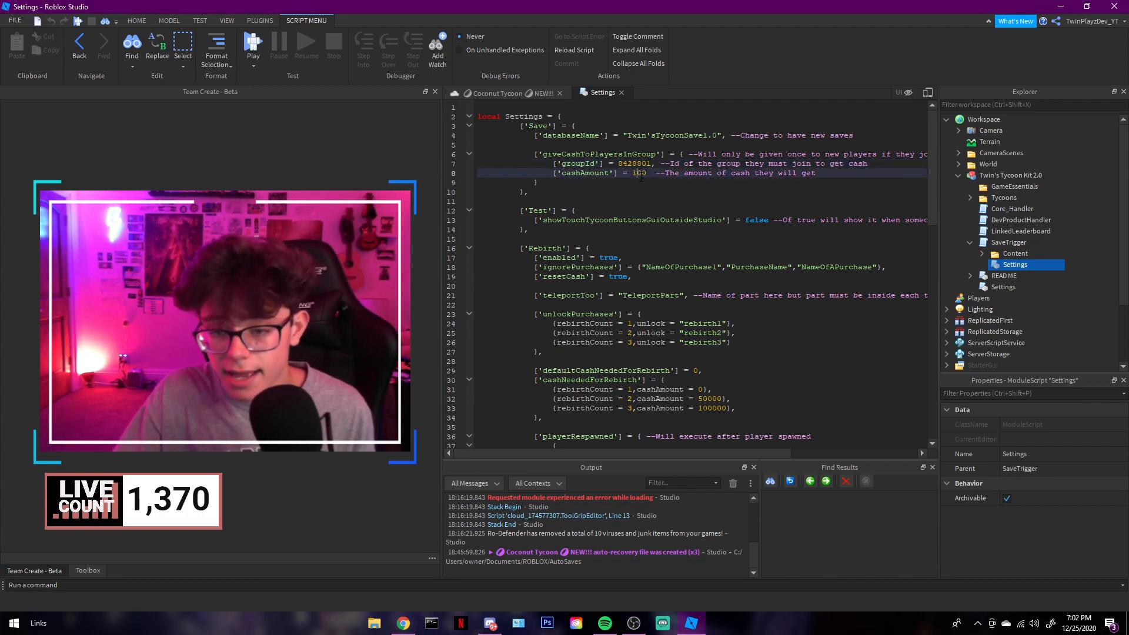
Skim the Rebirth section, including its unlockPurchases, cashNeededForRebirth and playerRespawned options.
scroll(694, 263, down, 3)
drag(679, 237, 753, 322)
click(753, 323)
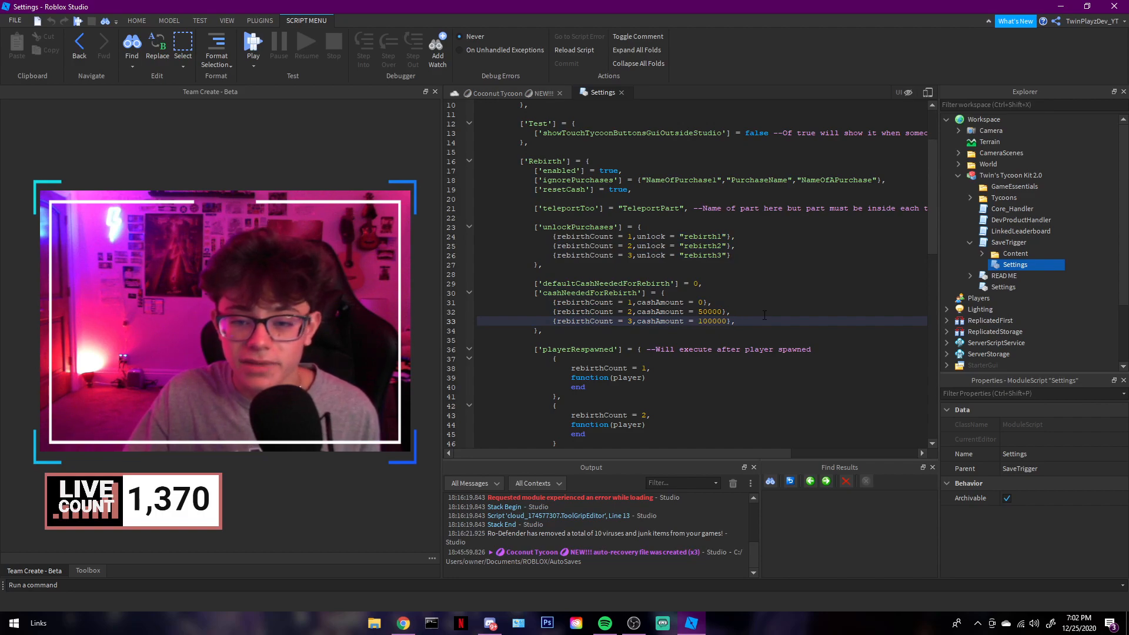
scroll(764, 315, down, 4)
scroll(764, 315, up, 3)
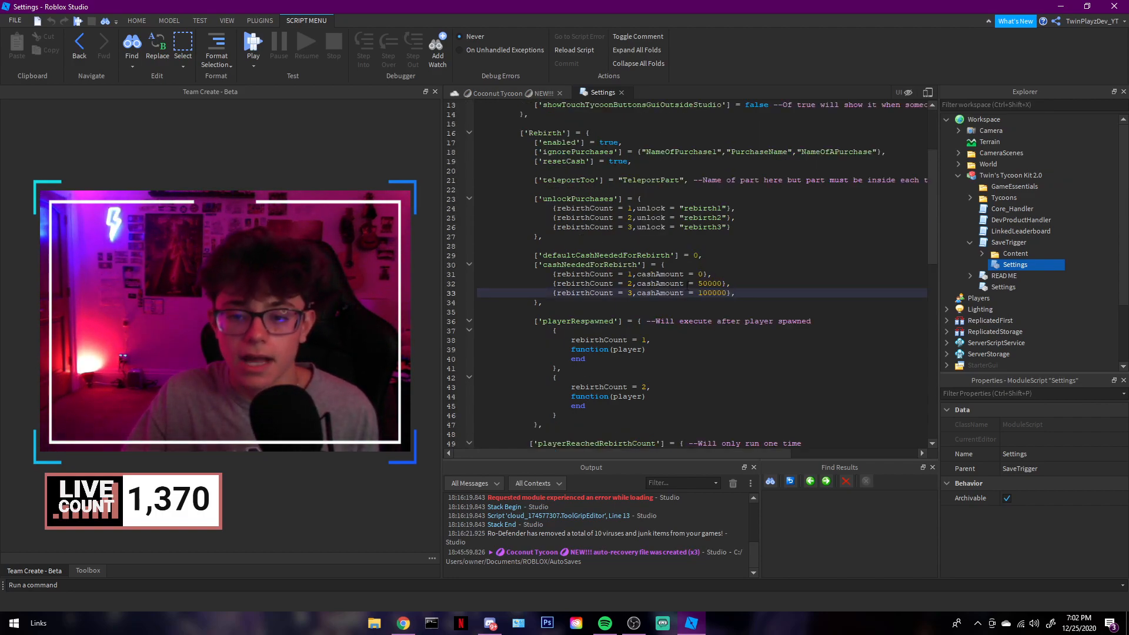
scroll(653, 283, up, 3)
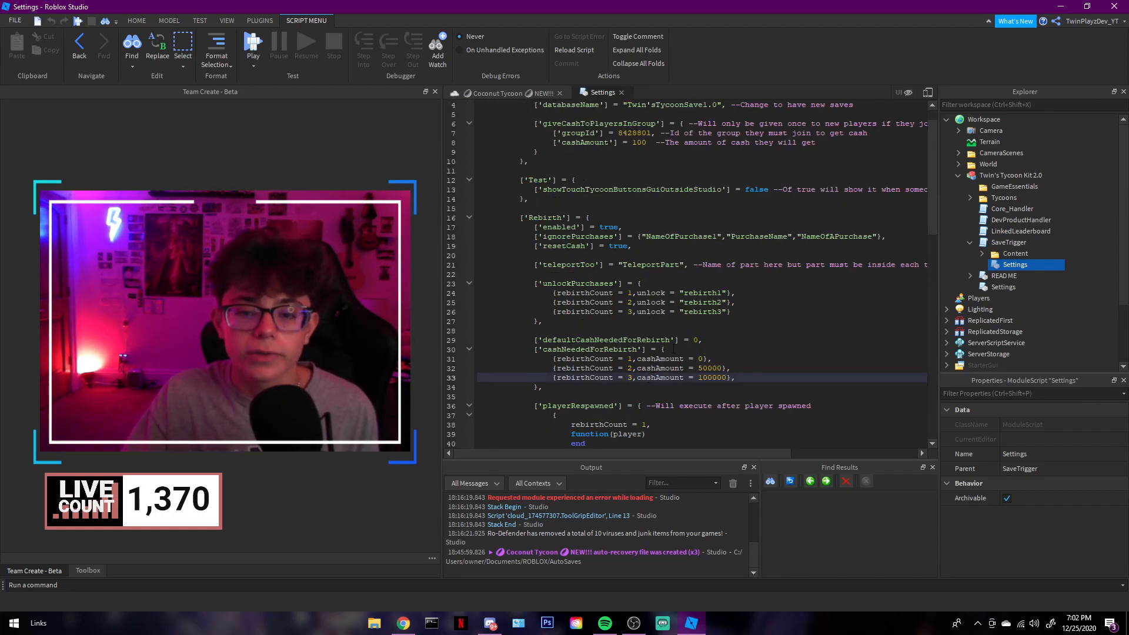
Examine the three cashNeededForRebirth entries that set the cash amount for each rebirth count.
drag(552, 359, 722, 358)
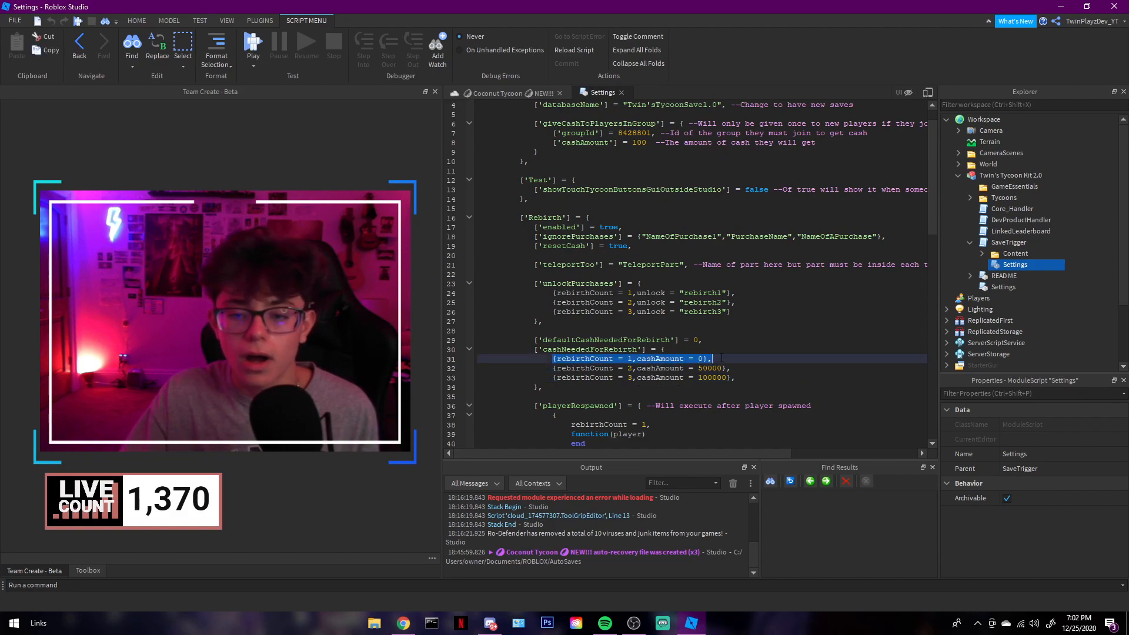
click(720, 358)
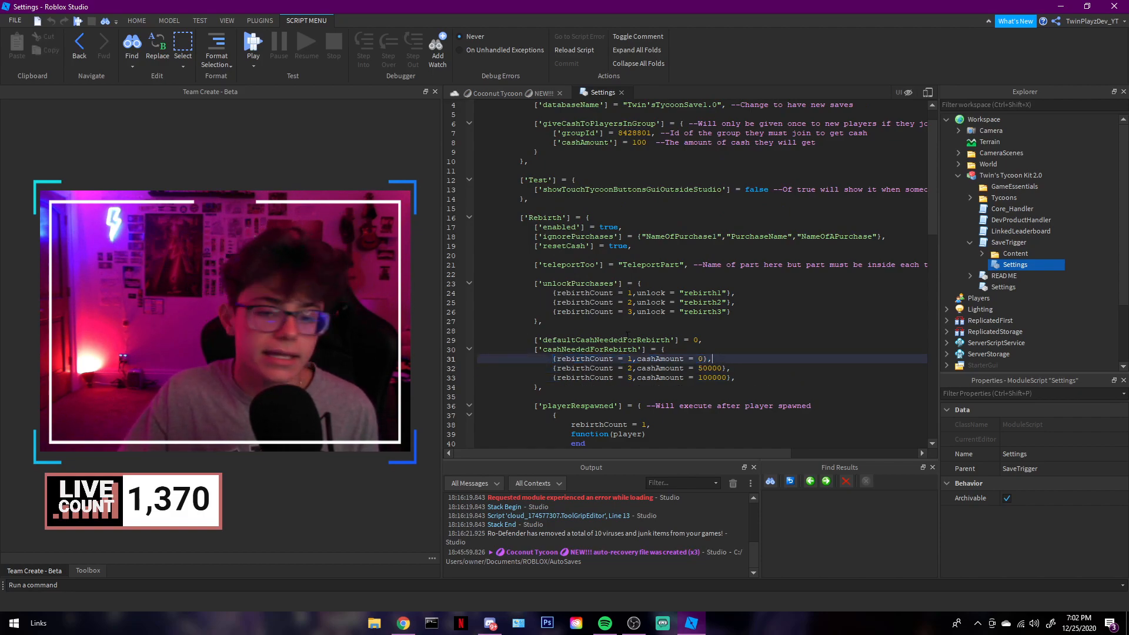
drag(552, 369, 752, 369)
click(736, 370)
drag(552, 378, 737, 378)
click(747, 377)
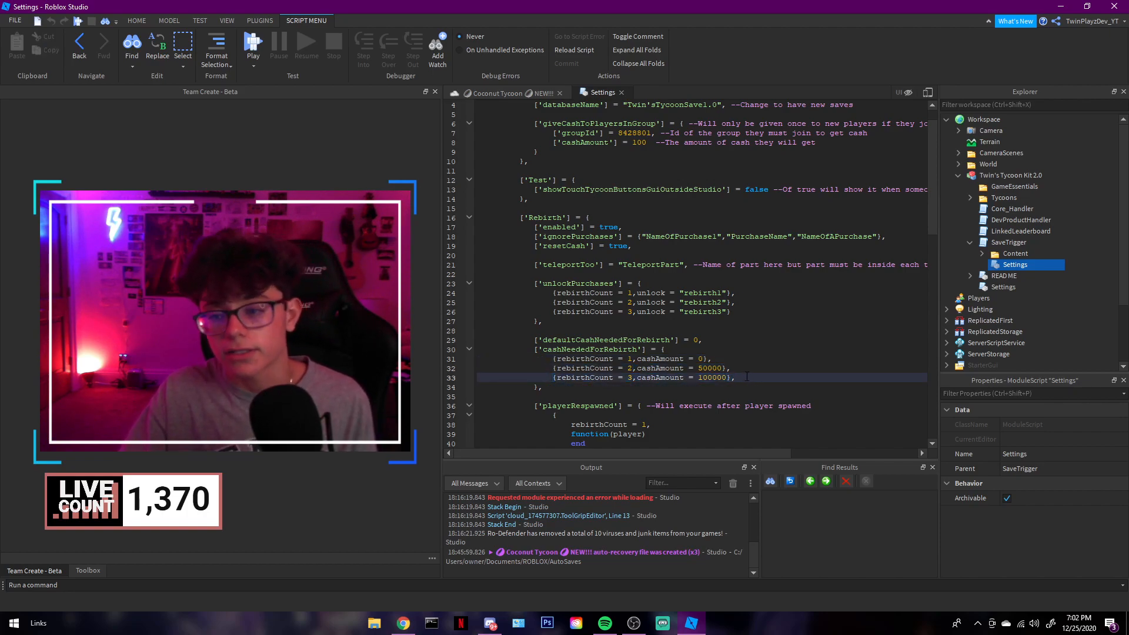
Close the Settings script and open the PurchaseHandlerNew script from SaveTrigger's Content folder.
click(622, 93)
click(981, 253)
scroll(979, 245, down, 2)
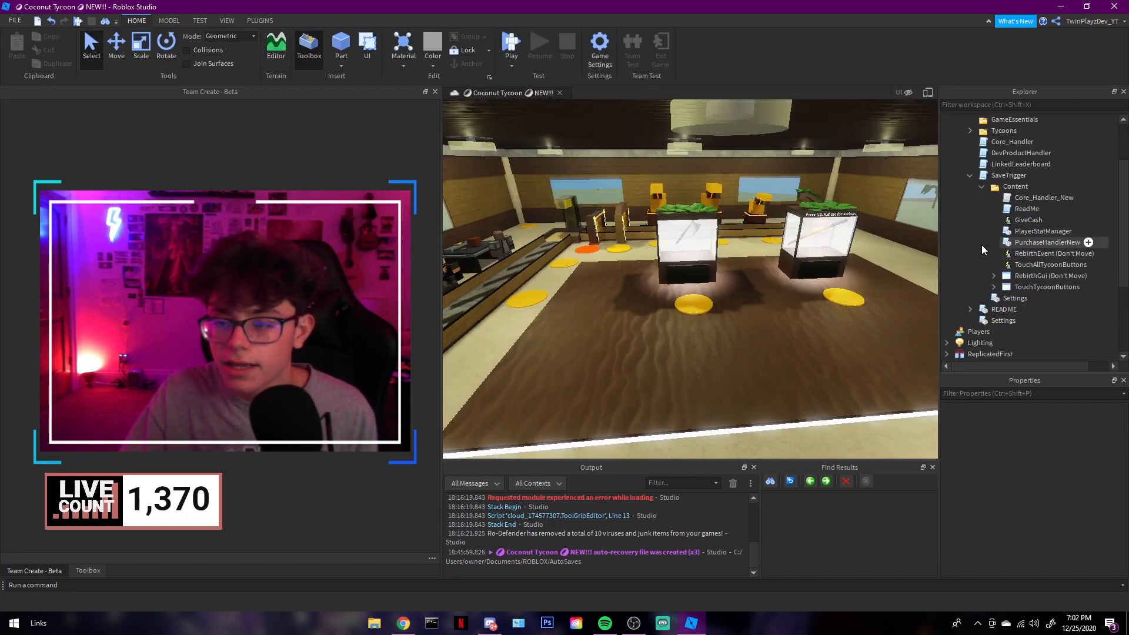
double_click(1014, 242)
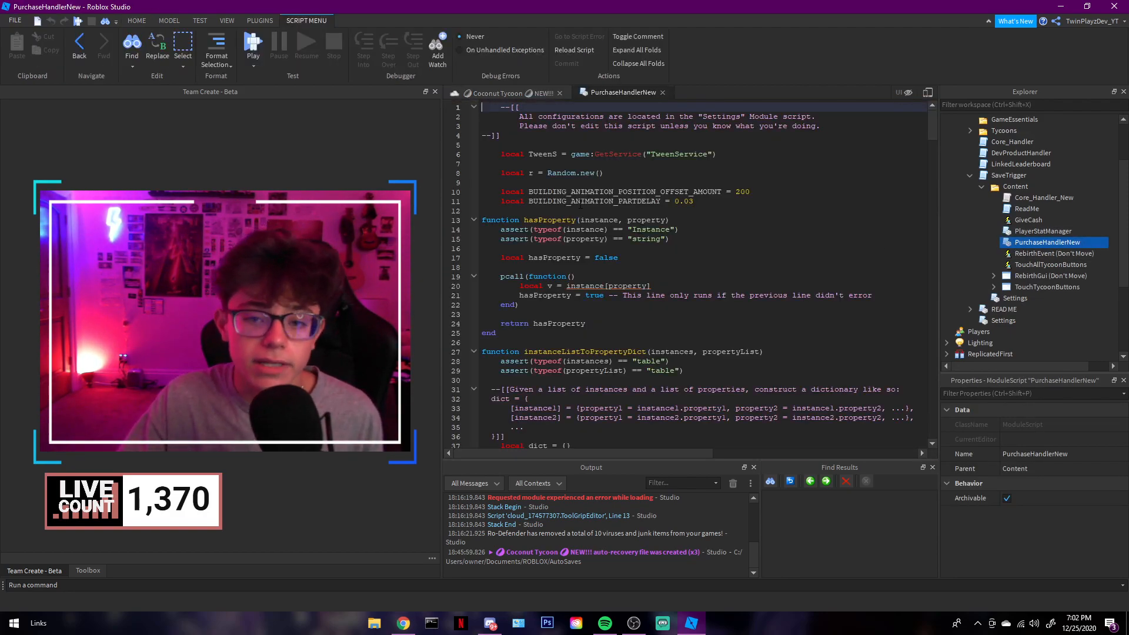
Examine the PurchaseHandlerNew script through to its end, including the building animation variables and the animateBuildingIn function.
drag(507, 158, 695, 201)
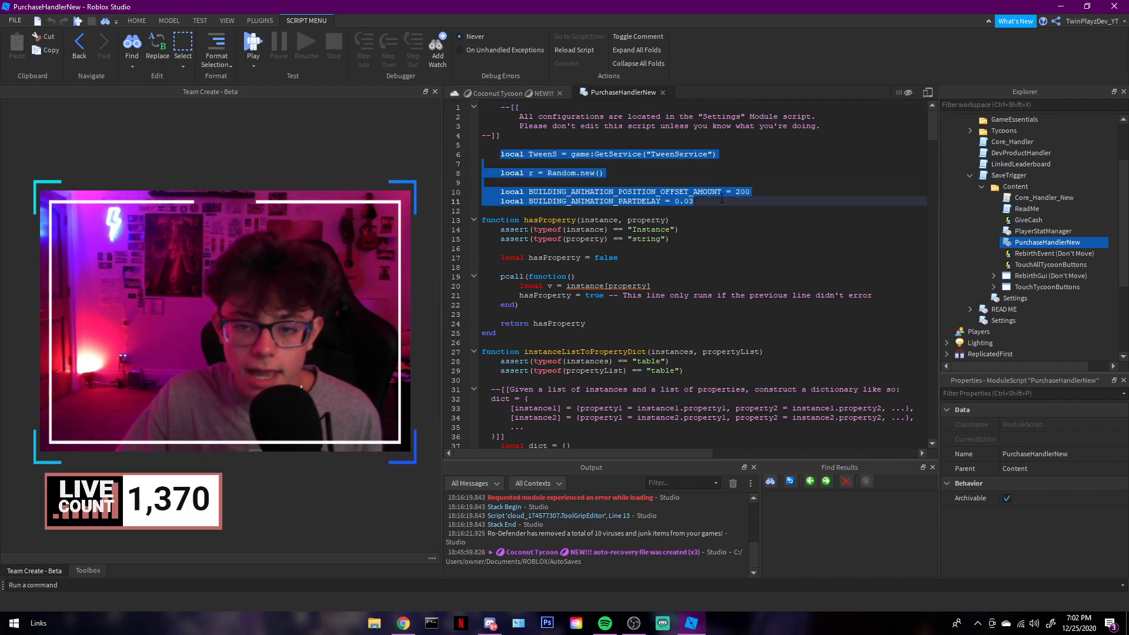
click(695, 201)
scroll(548, 314, down, 10)
double_click(559, 339)
scroll(560, 334, down, 7)
double_click(572, 292)
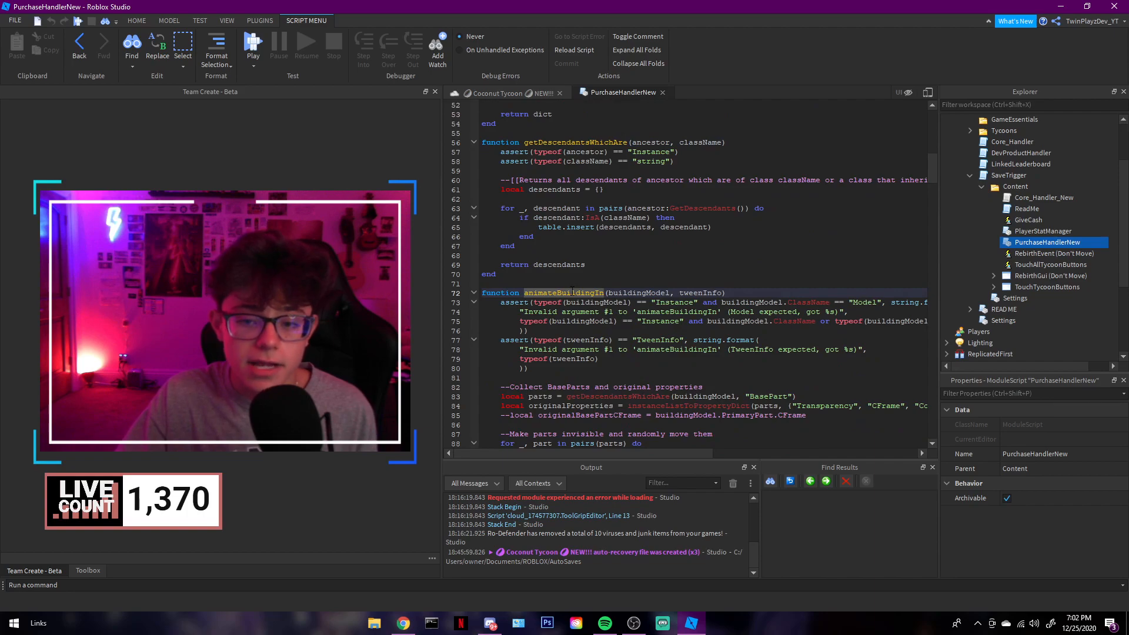
scroll(572, 292, down, 7)
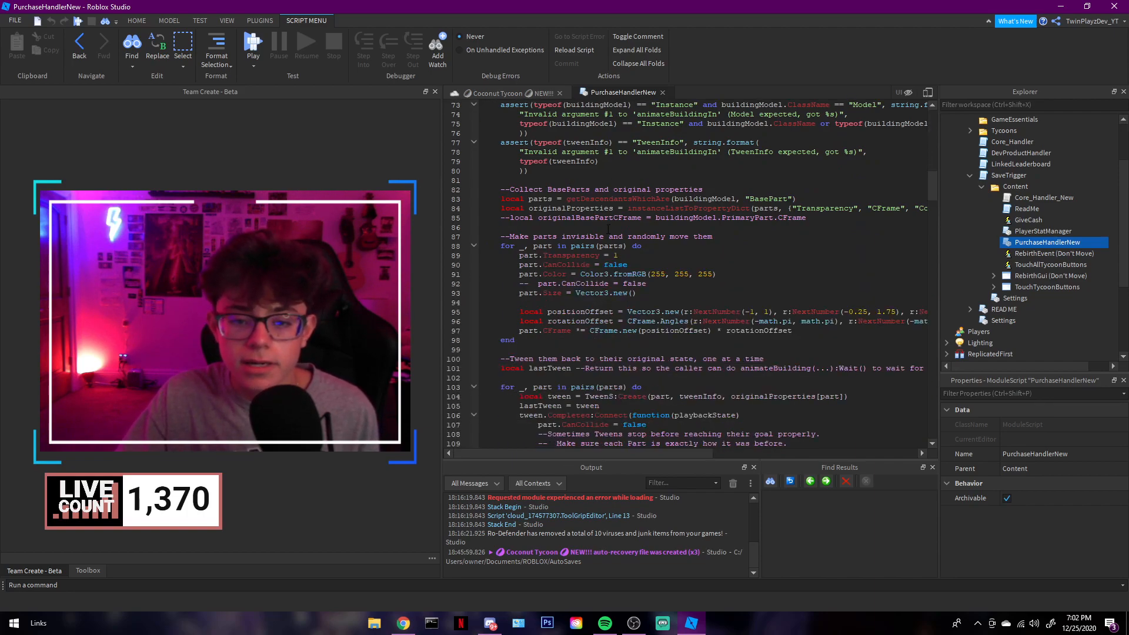
scroll(478, 232, up, 4)
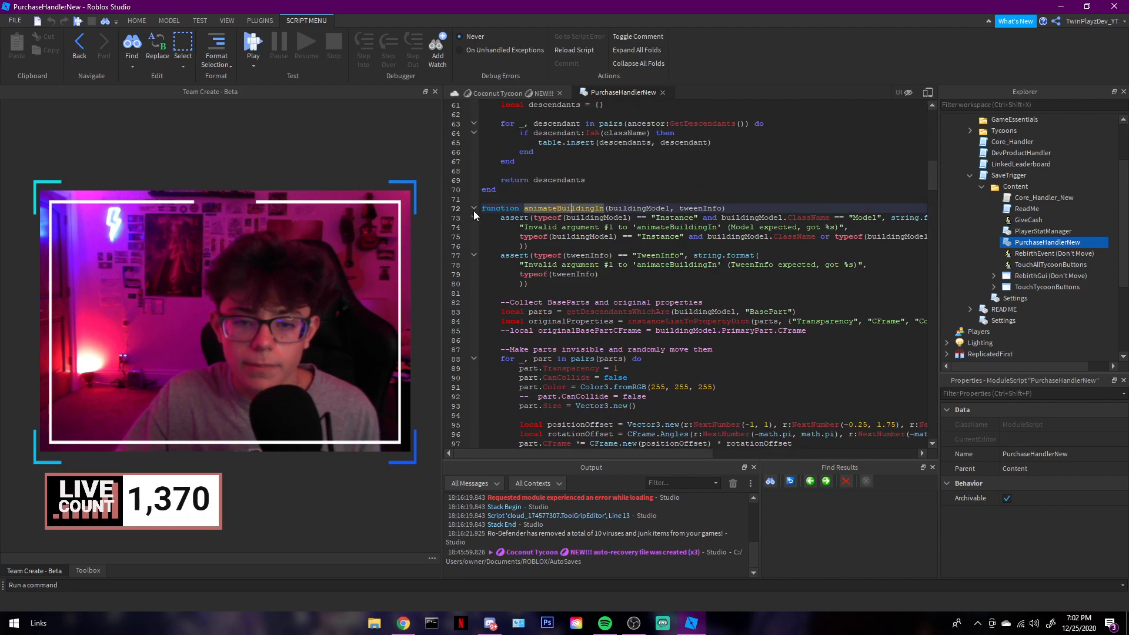
scroll(495, 224, down, 9)
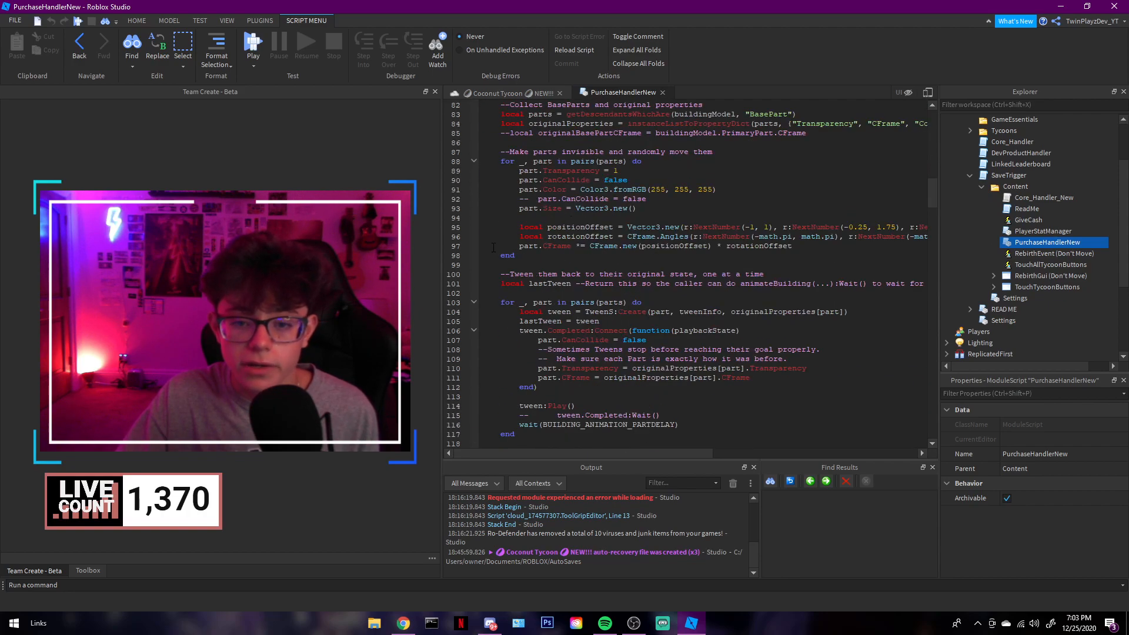
scroll(504, 257, down, 14)
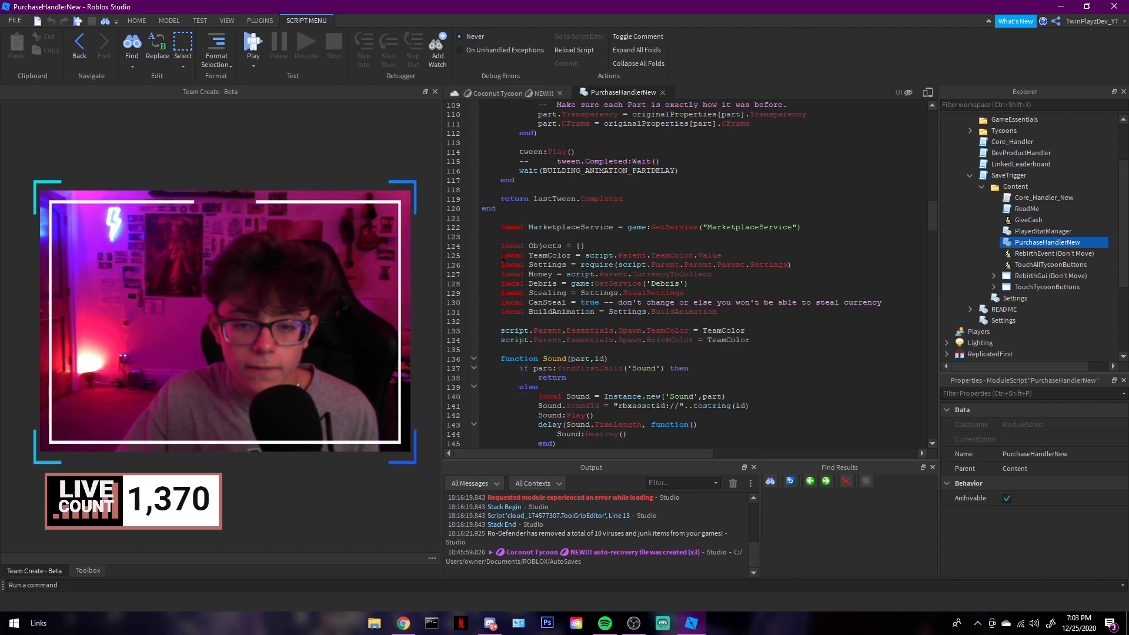
scroll(503, 257, down, 5)
drag(931, 253, 929, 404)
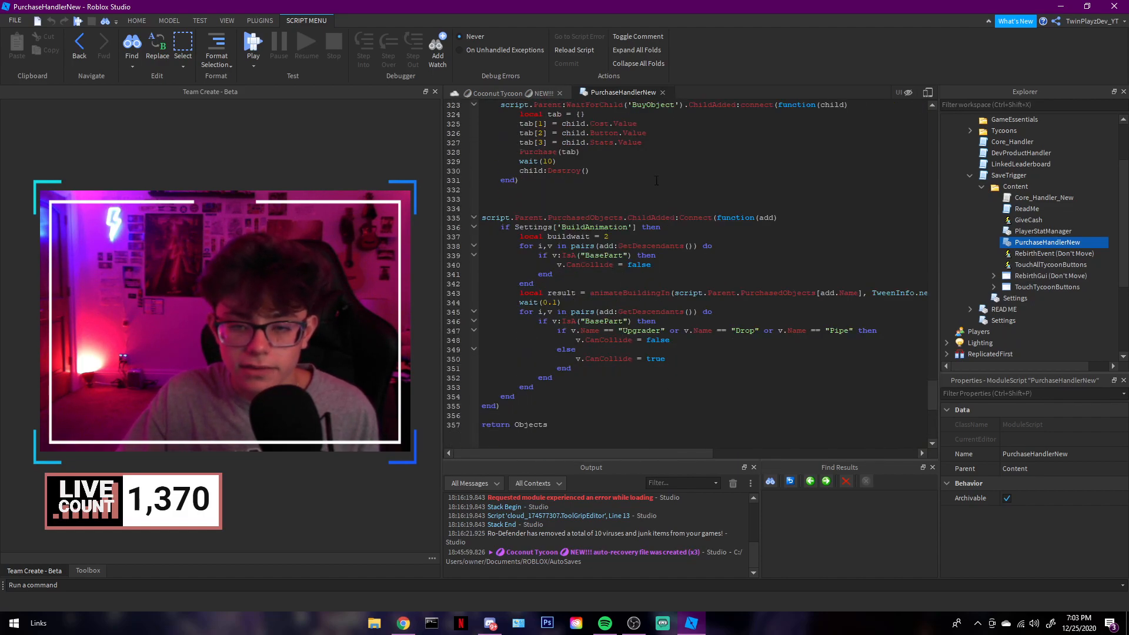
Close PurchaseHandlerNew and collapse the Content folder, SaveTrigger and Twin's Tycoon Kit 2.0 in the Explorer.
click(663, 92)
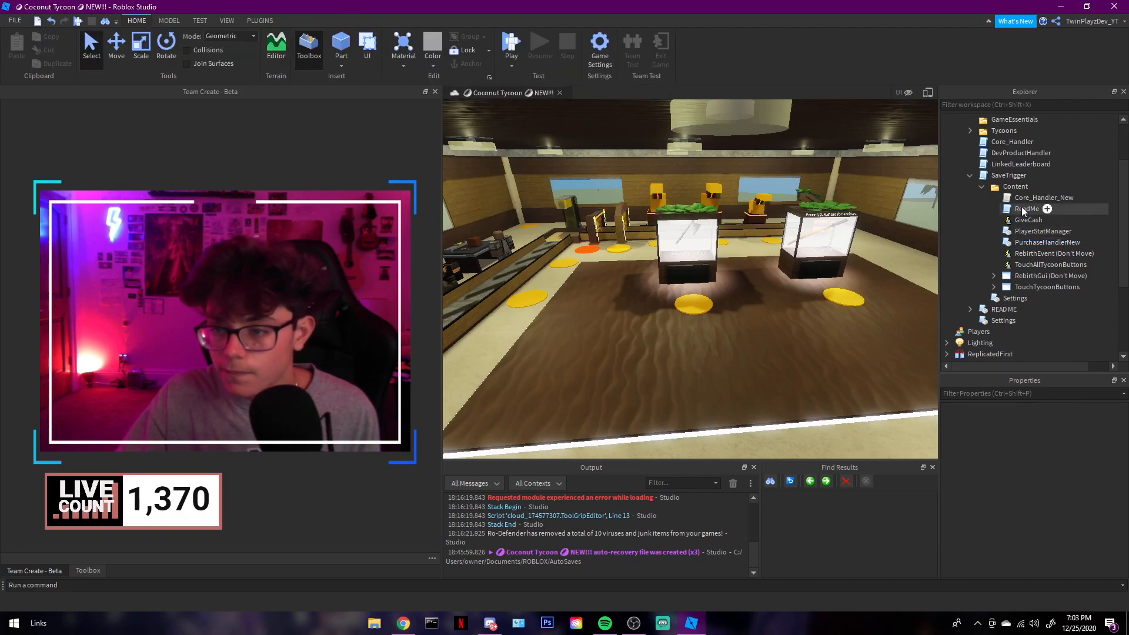
click(982, 187)
click(969, 176)
scroll(969, 220, up, 2)
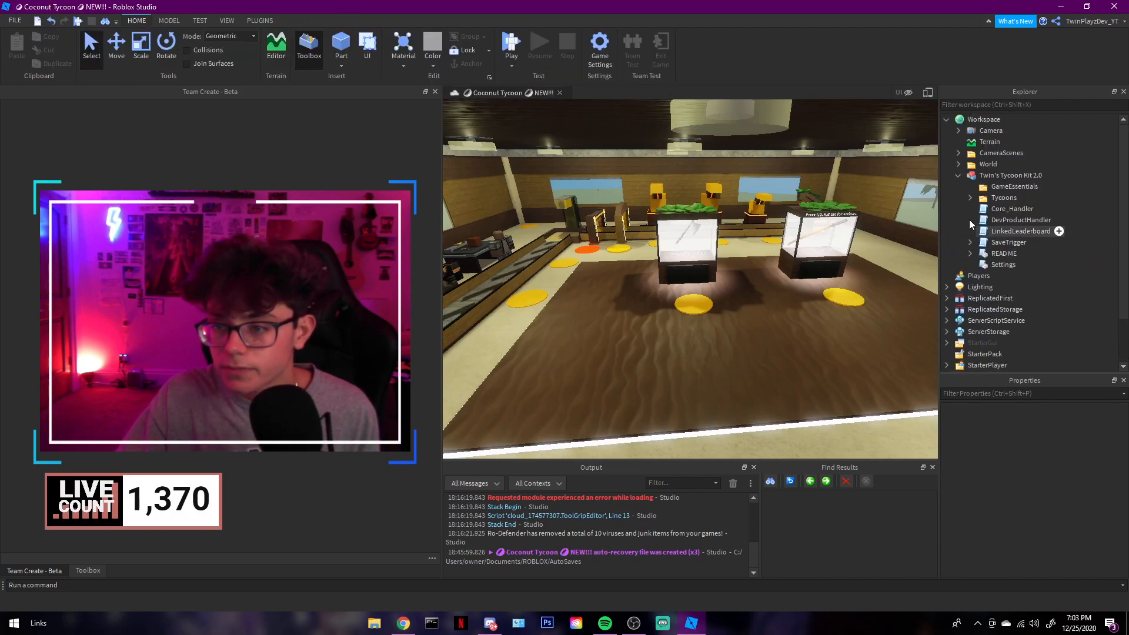
click(960, 176)
Start a play test, enter the game from its start screen and look around the tycoon's spawn pad.
click(520, 40)
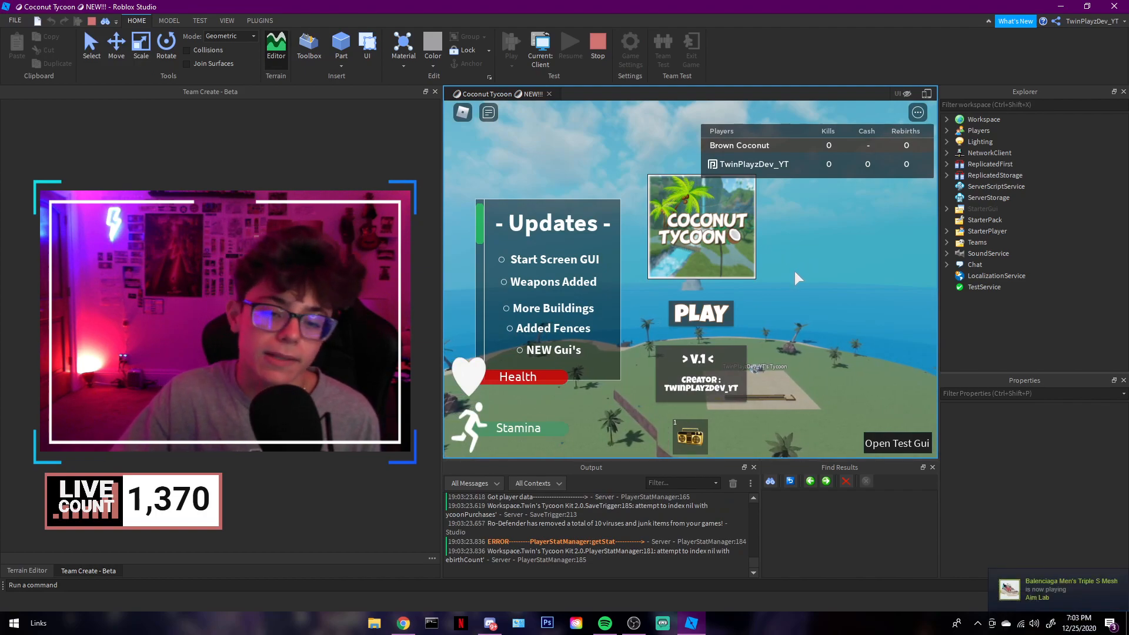
click(700, 313)
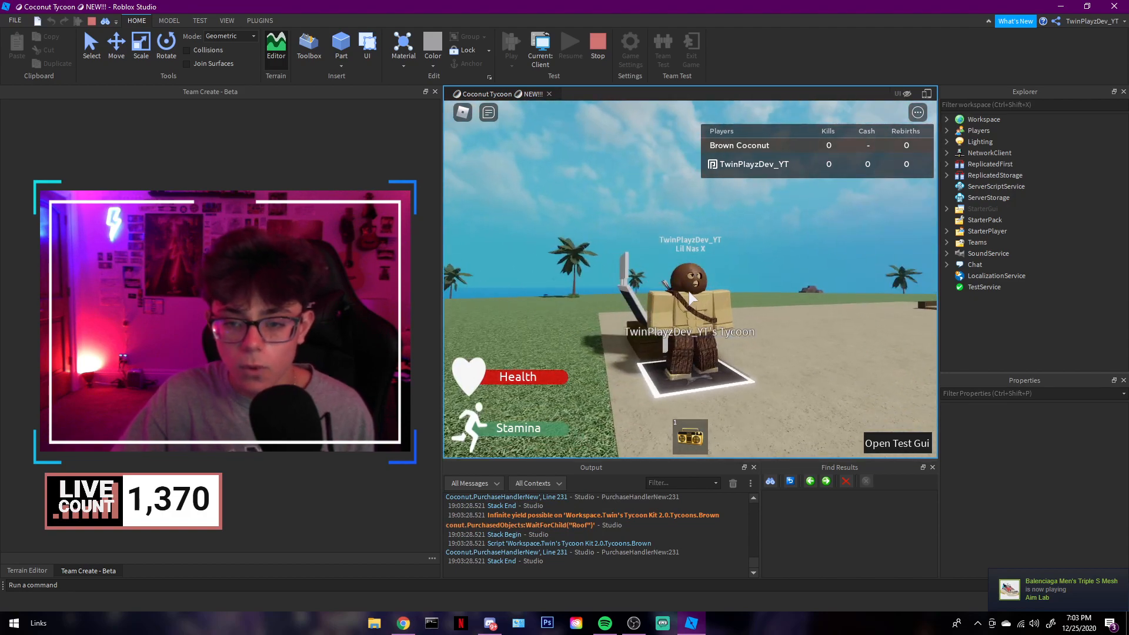
key(d)
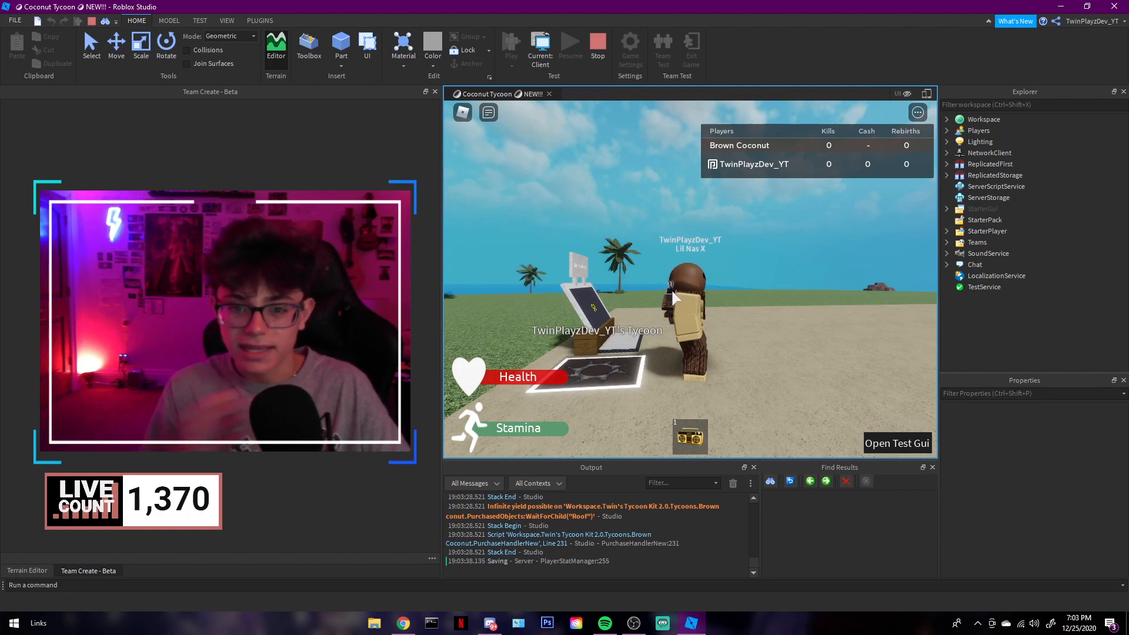
key(a)
right_drag(672, 291, 666, 292)
key(d)
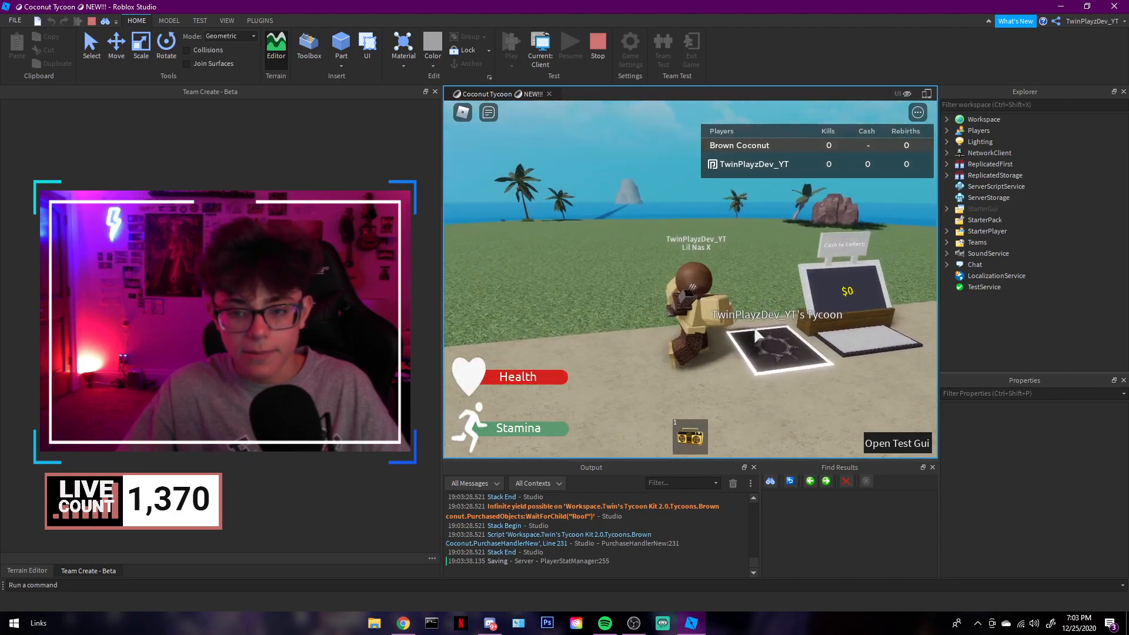
right_drag(781, 344, 781, 344)
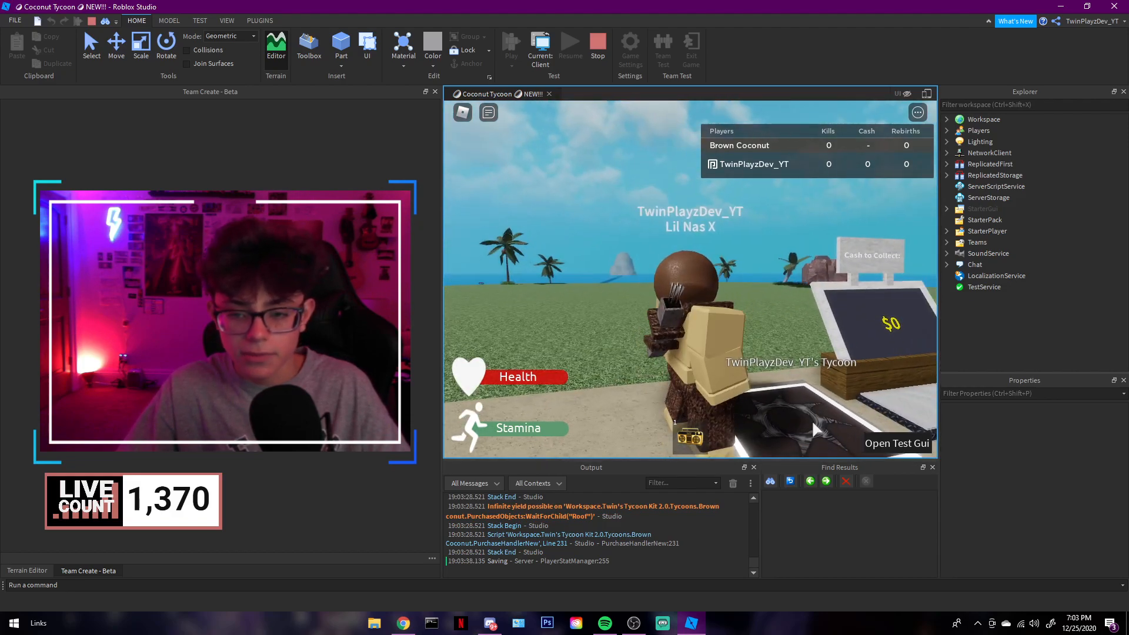
Walk the character across the tycoon base and look over the Begin Working! pad beside the conveyor.
key(w)
right_drag(805, 398, 807, 401)
right_drag(746, 325, 746, 326)
key(w)
right_drag(723, 287, 697, 260)
key(w)
key(w)
key(w)
right_drag(760, 281, 761, 281)
key(w)
right_drag(799, 241, 800, 241)
key(w)
scroll(799, 241, up, 1)
key(w)
right_drag(787, 292, 787, 292)
key(w)
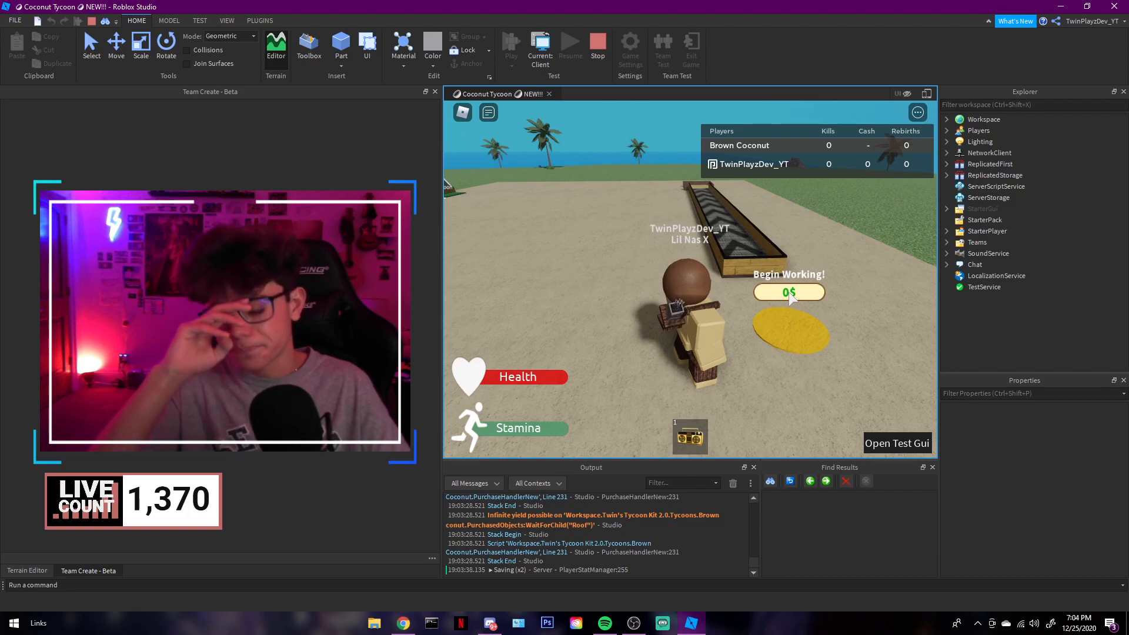
key(a)
right_drag(721, 272, 721, 272)
key(s)
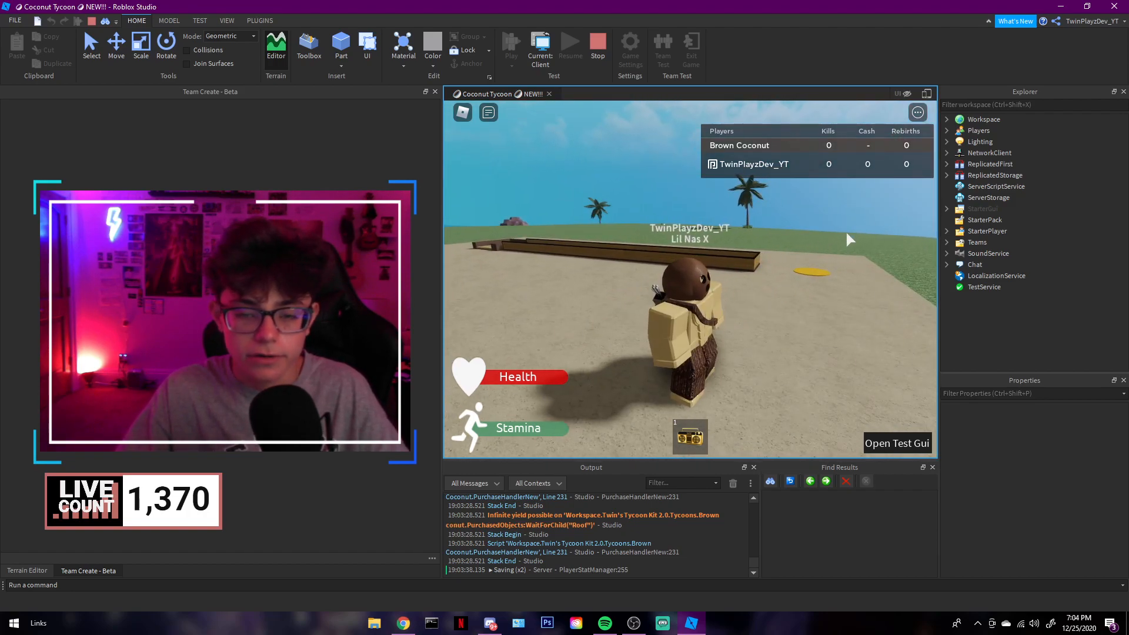
key(w)
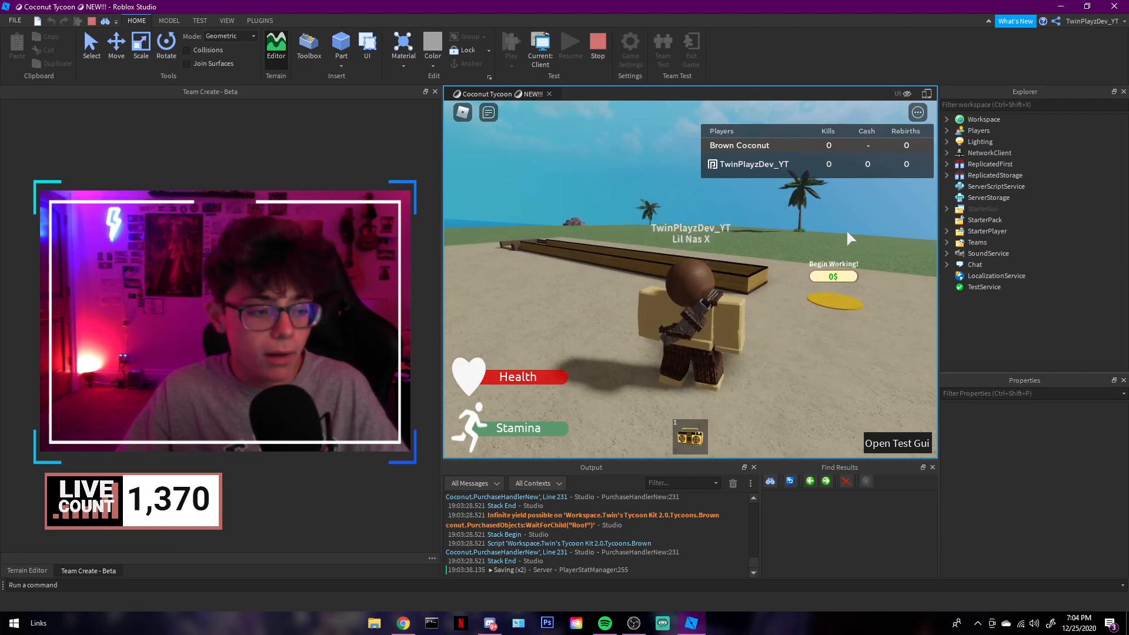
Activate the free Begin Working! pad and work repeatedly at the conveyor to produce cash.
key(d)
right_drag(847, 232, 847, 231)
key(d)
key(w)
key(w)
key(e)
key(d)
key(e)
key(e)
key(e)
key(e)
right_drag(776, 243, 777, 235)
key(e)
key(a)
Look at the Buy Dropper 1 pad and run the character back to the cash collector.
key(w)
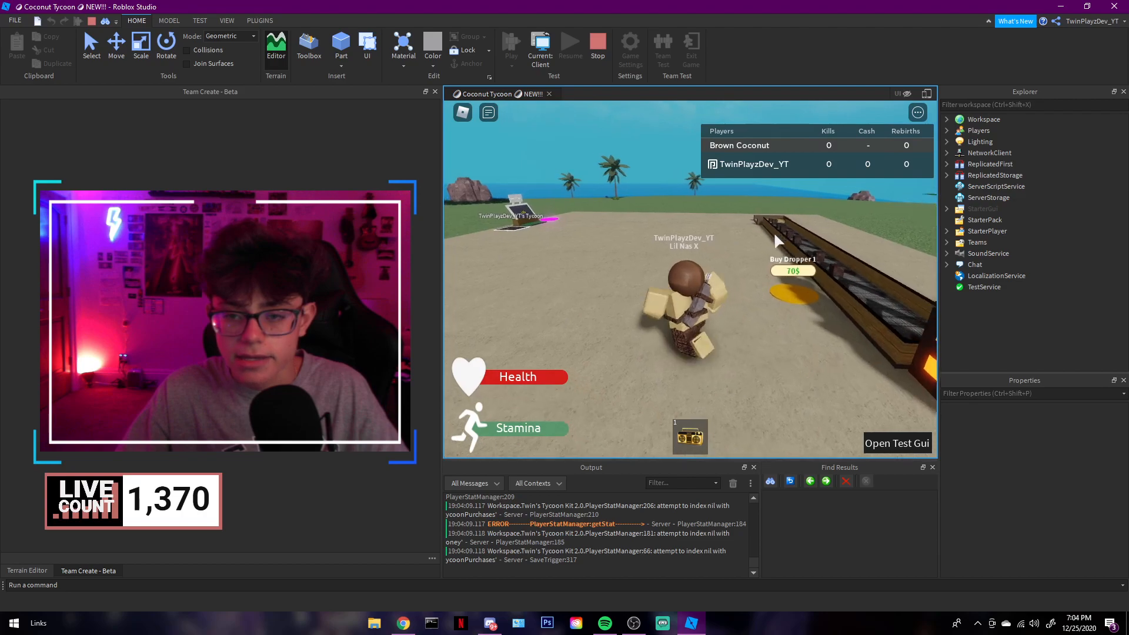
key(s)
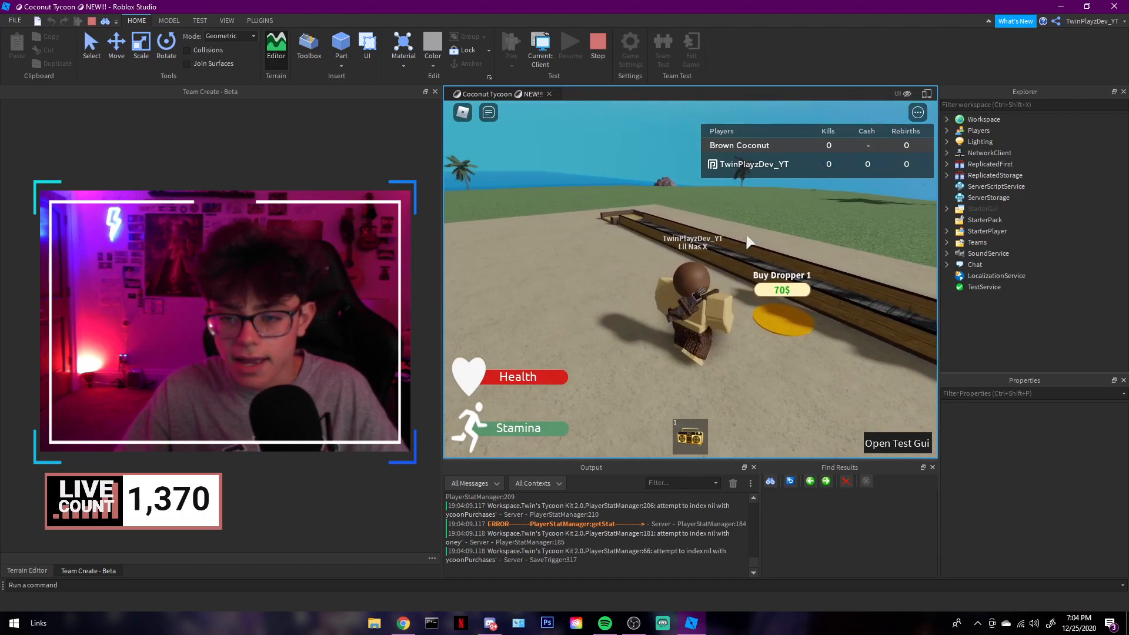
right_drag(796, 303, 795, 302)
key(w)
key(w)
right_drag(729, 248, 721, 264)
key(shift)
key(w)
key(shift)
key(w)
right_drag(795, 364, 795, 363)
right_drag(653, 244, 652, 244)
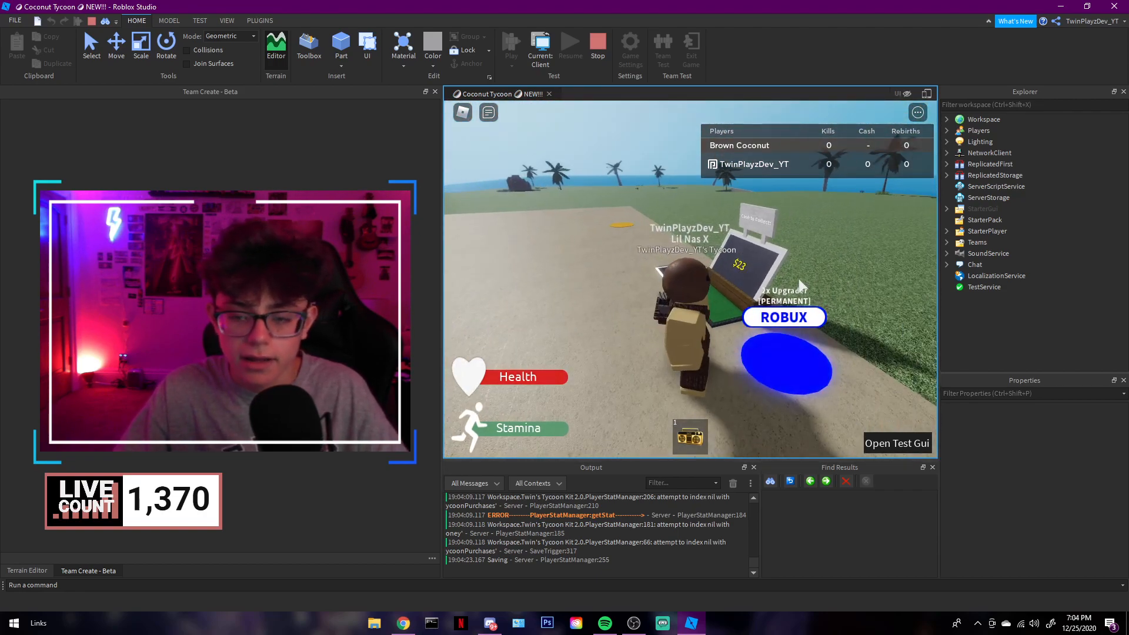
Look at the permanent 2x Upgrader Robux pad and collect the cash waiting at the collector.
key(w)
right_drag(802, 322, 790, 323)
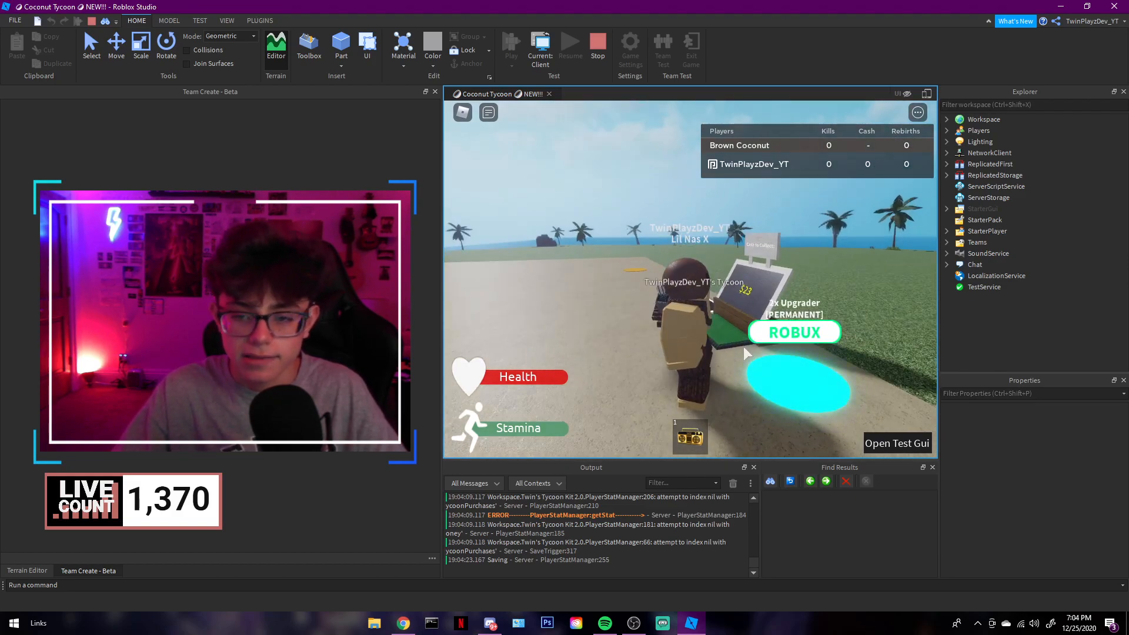
right_drag(817, 282, 816, 282)
key(d)
key(a)
key(w)
Give the player 1000000 cash through the test GUI and buy the droppers and upgraders along the conveyor.
click(915, 439)
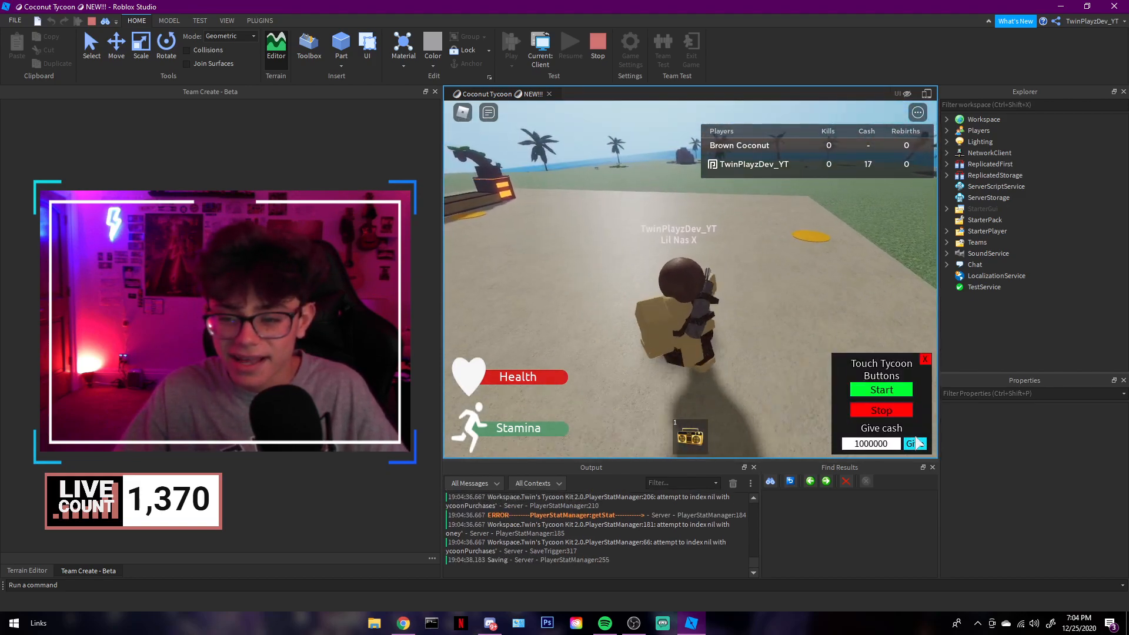
click(926, 361)
key(w)
right_drag(768, 254, 763, 254)
key(w)
key(a)
key(a)
key(a)
key(a)
key(d)
scroll(762, 253, down, 3)
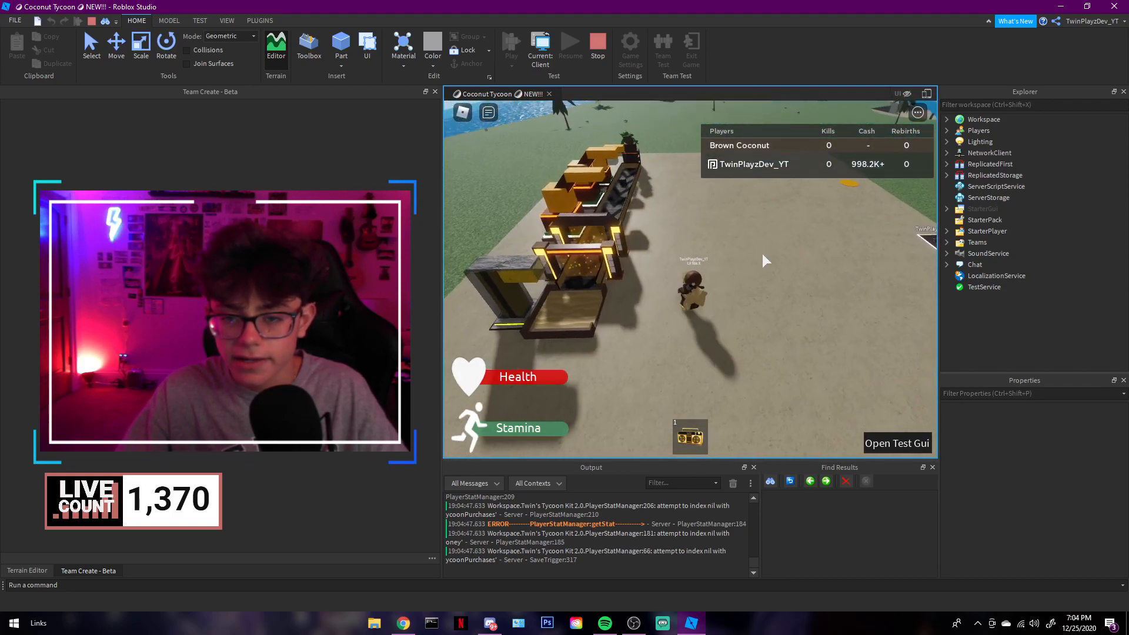
Buy the wall beams and further wall sections, viewing the build animation around the tycoon base.
key(w)
key(d)
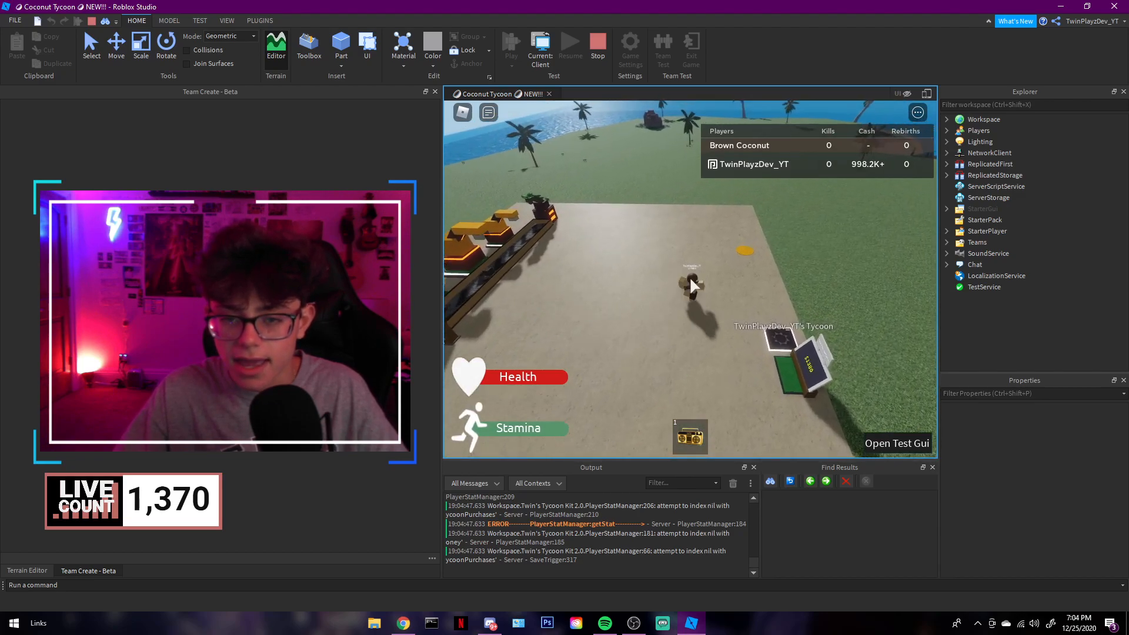
scroll(743, 257, up, 3)
key(w)
scroll(743, 256, up, 2)
right_drag(744, 257, 743, 256)
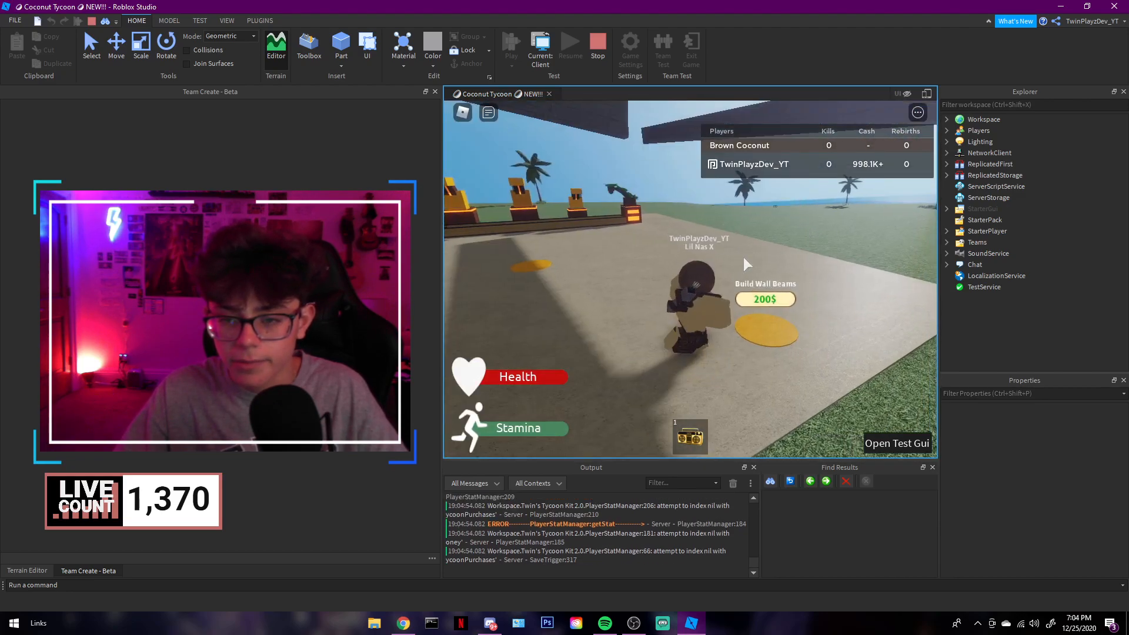
scroll(742, 256, down, 5)
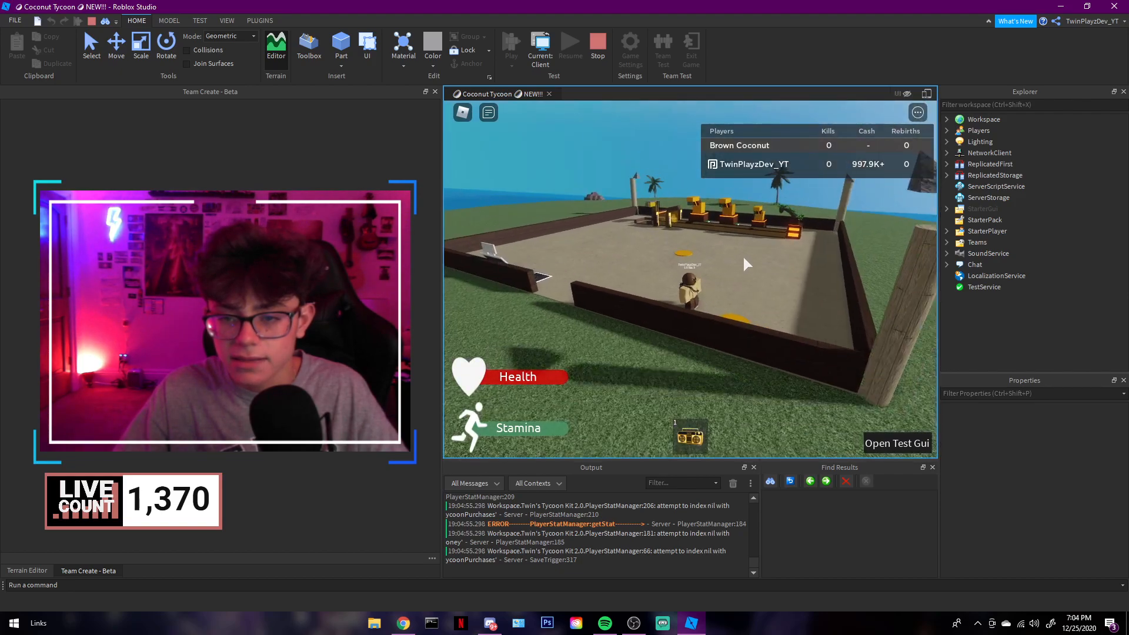
scroll(743, 257, down, 4)
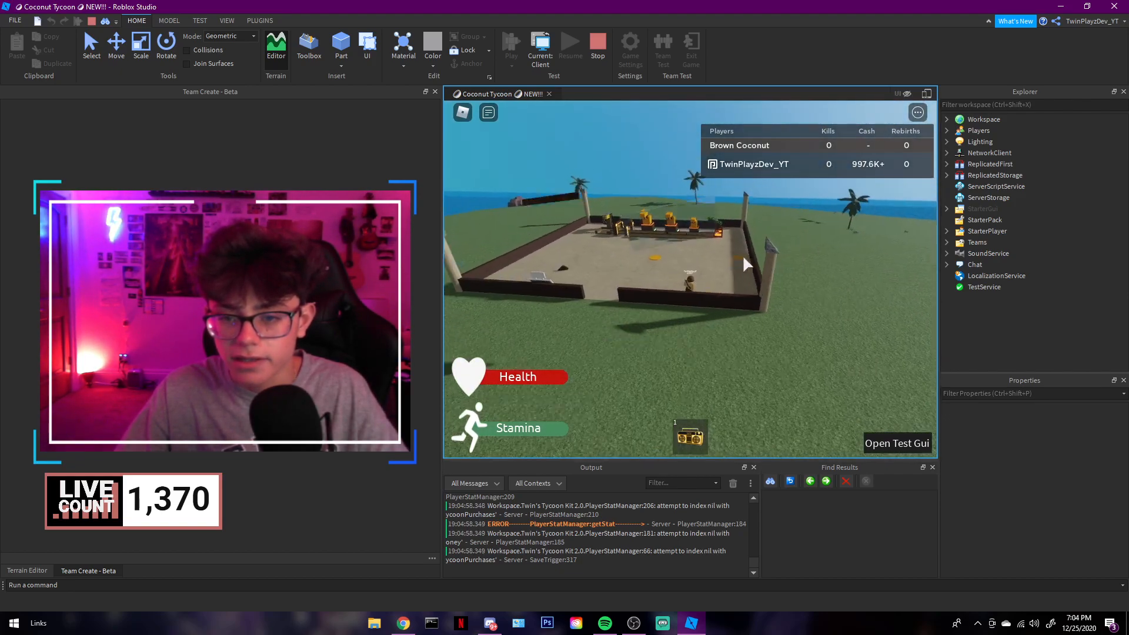
scroll(728, 249, up, 4)
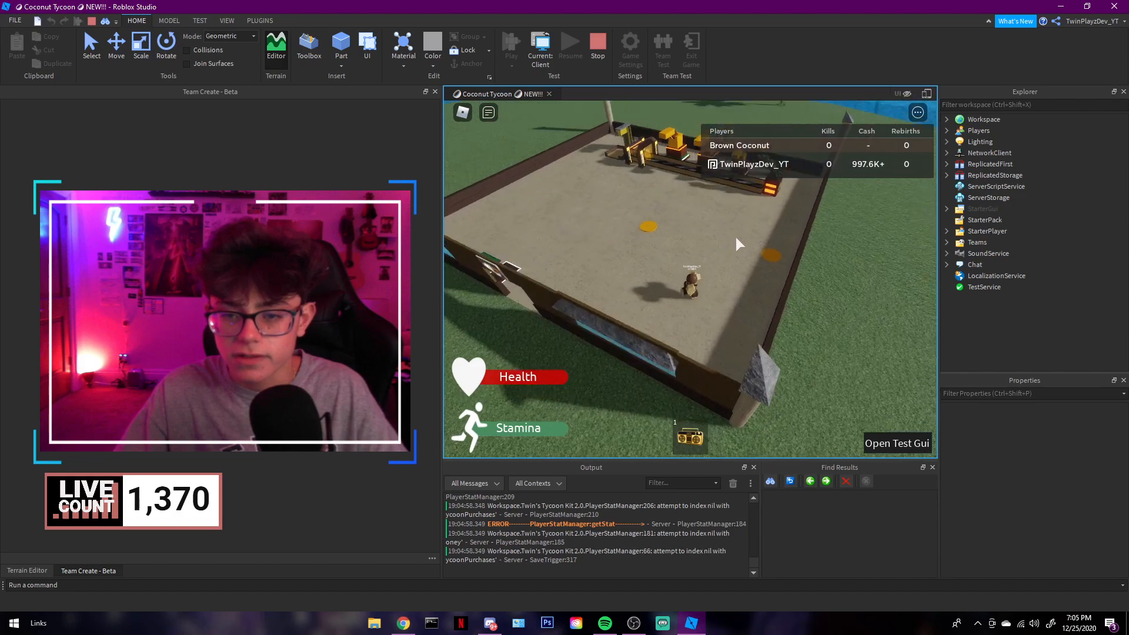
Continue through the purchase pads into the weapon area and buy the Axe display for 1000$.
scroll(736, 238, up, 3)
right_drag(736, 238, 728, 266)
key(w)
key(w)
key(w)
key(w)
key(a)
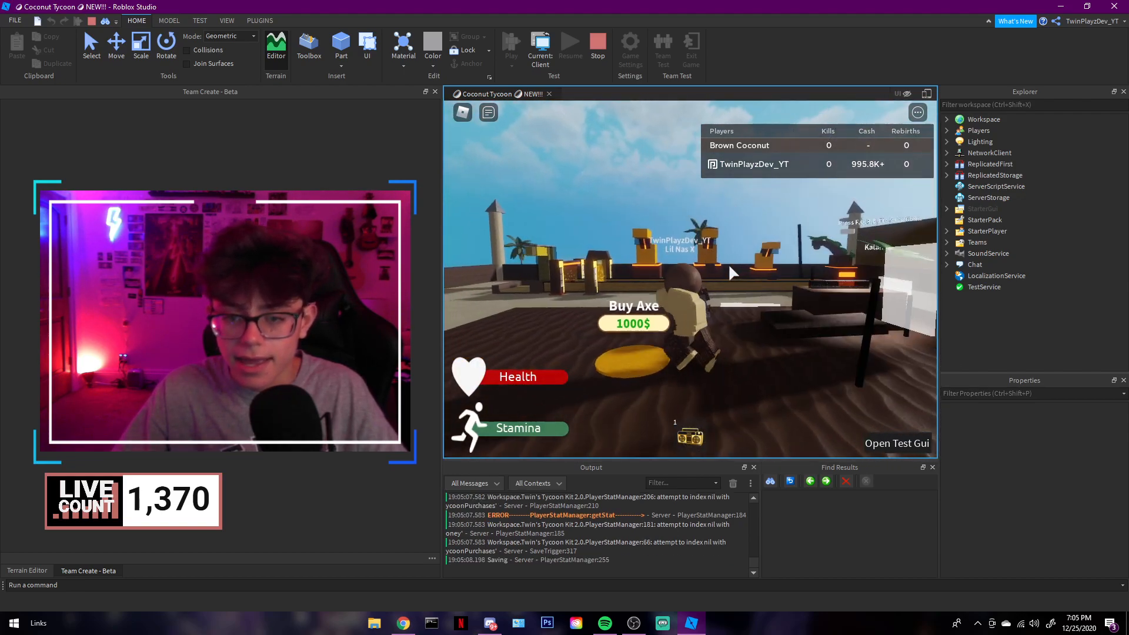
key(d)
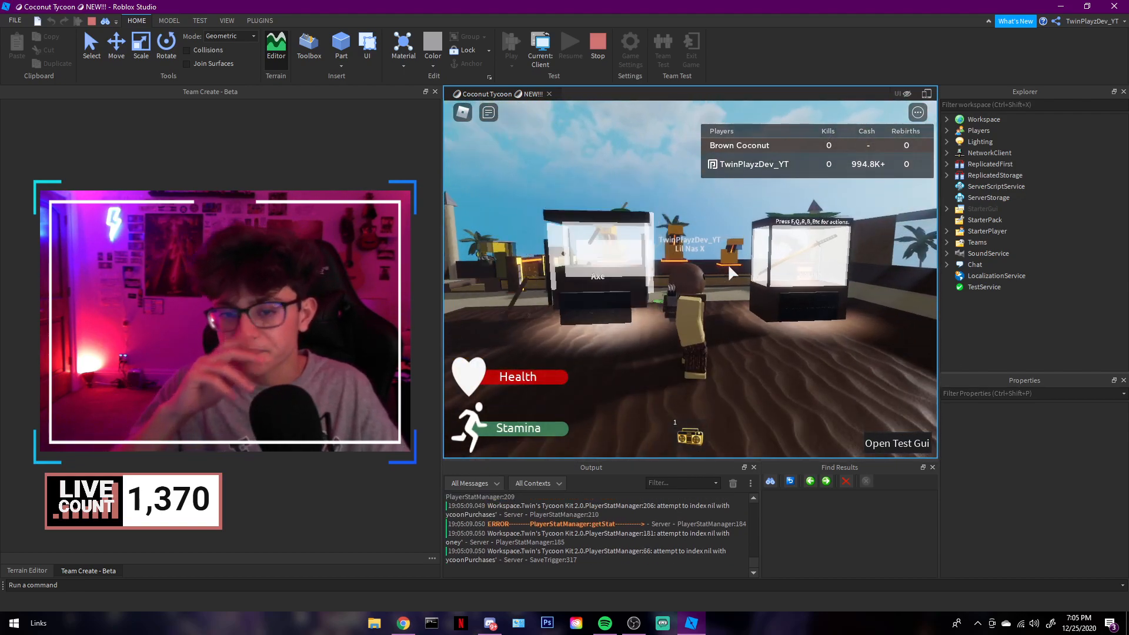
Take the Axe from its display case, equip it and swing it.
key(w)
right_drag(748, 270, 748, 271)
key(s)
key(2)
click(749, 271)
key(d)
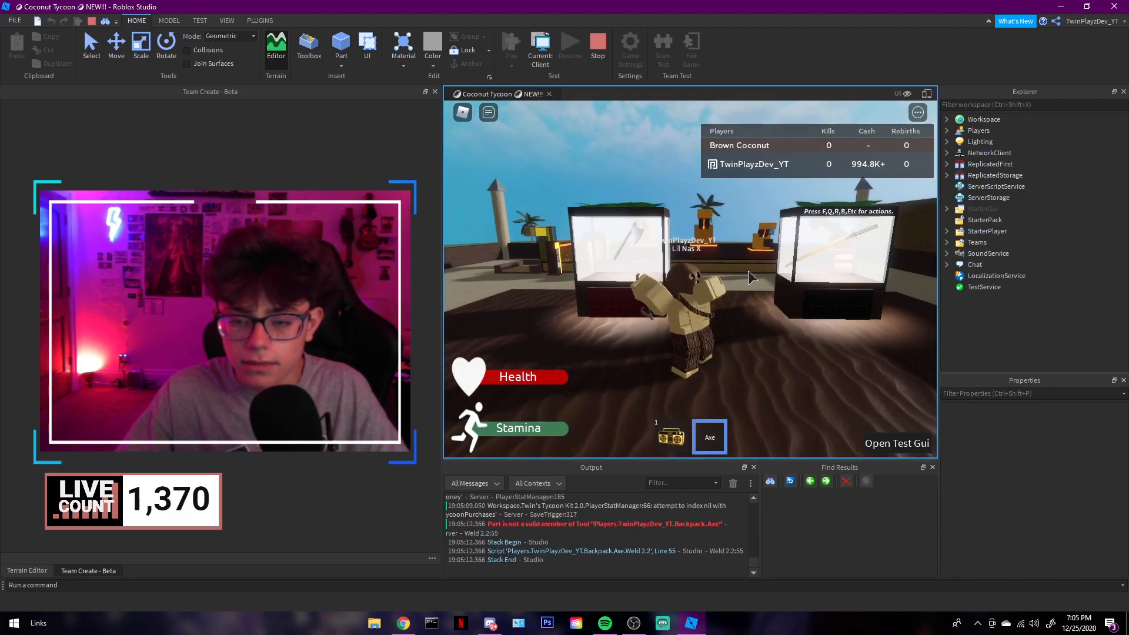
Put the Axe away, take the Katana from its display case and walk around with it equipped.
key(2)
key(w)
key(3)
key(s)
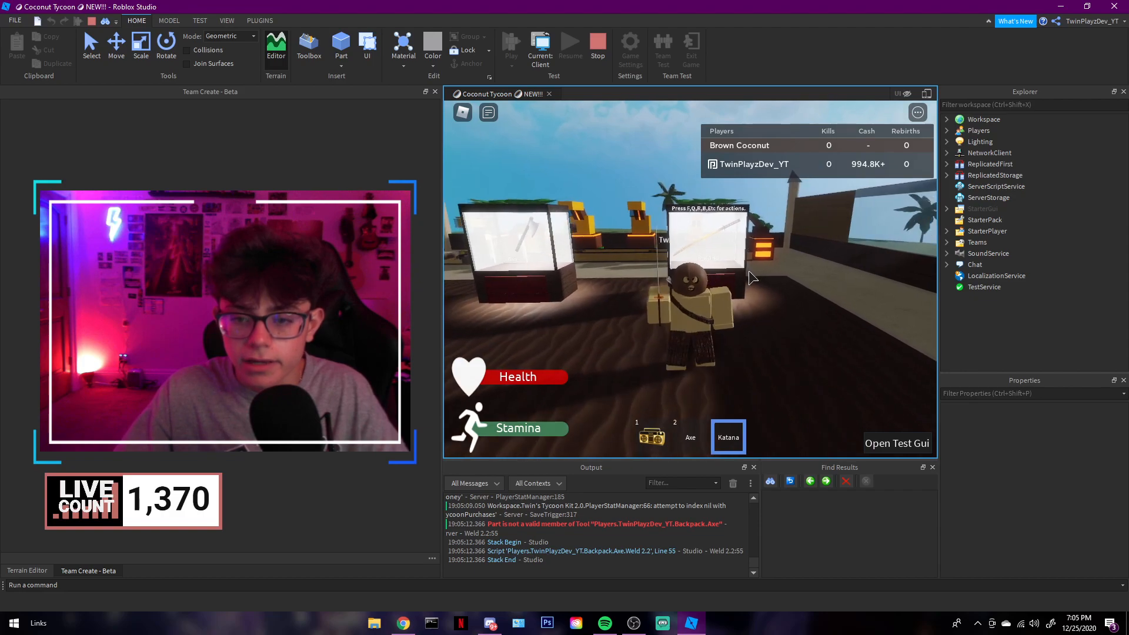
right_drag(779, 275, 775, 277)
key(w)
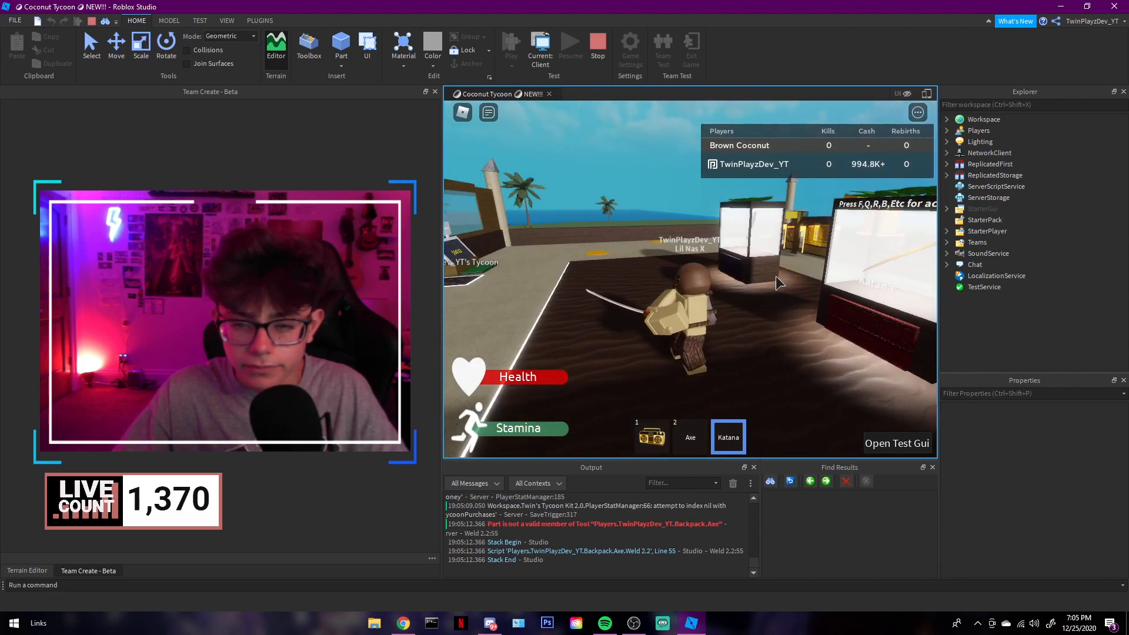
Swing the equipped Katana several times and put it away.
right_drag(721, 255, 721, 256)
click(721, 256)
click(721, 255)
click(720, 255)
key(3)
Walk over the next purchase pads to build further tycoon sections, then return to the weapon displays with the Katana equipped.
key(w)
right_drag(736, 257, 736, 257)
key(w)
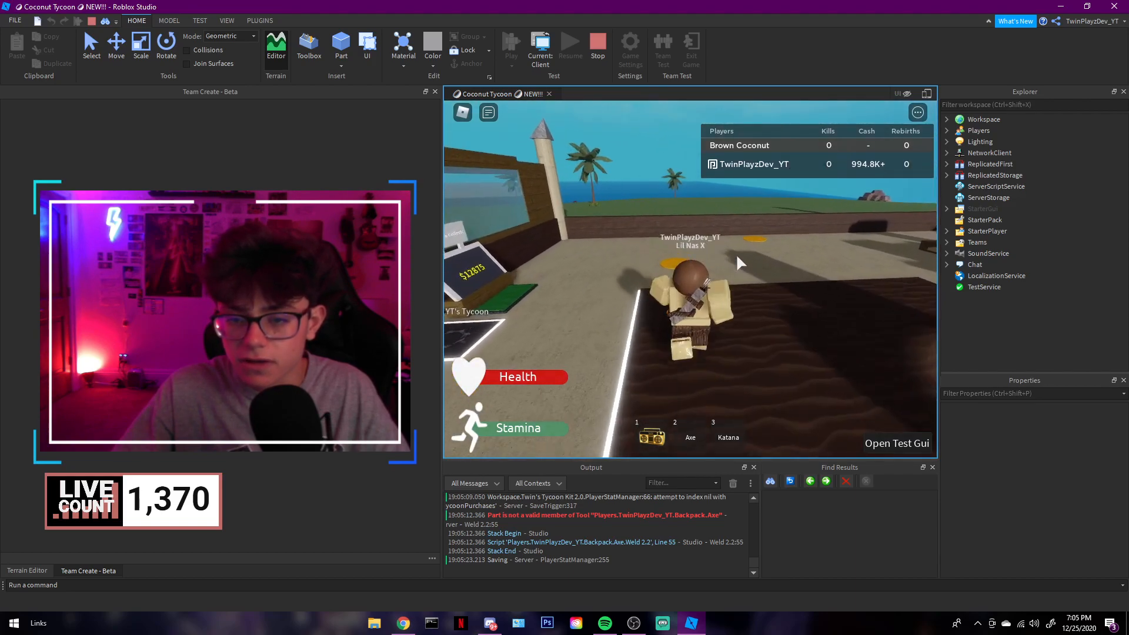
key(w)
key(d)
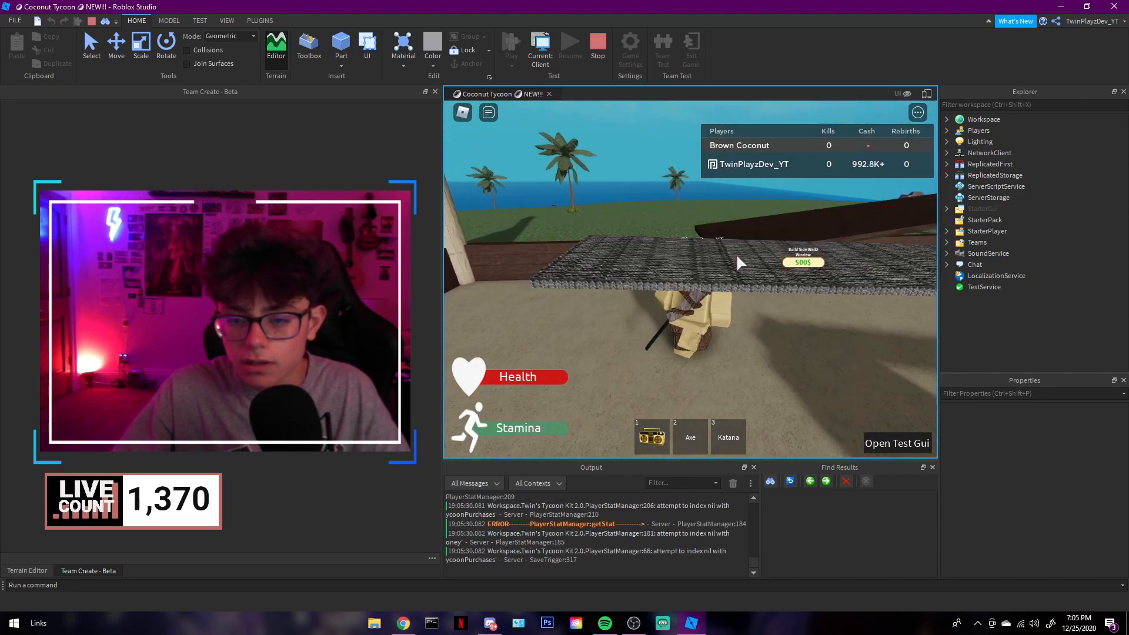
right_drag(737, 257, 718, 242)
key(w)
key(w)
key(w)
key(s)
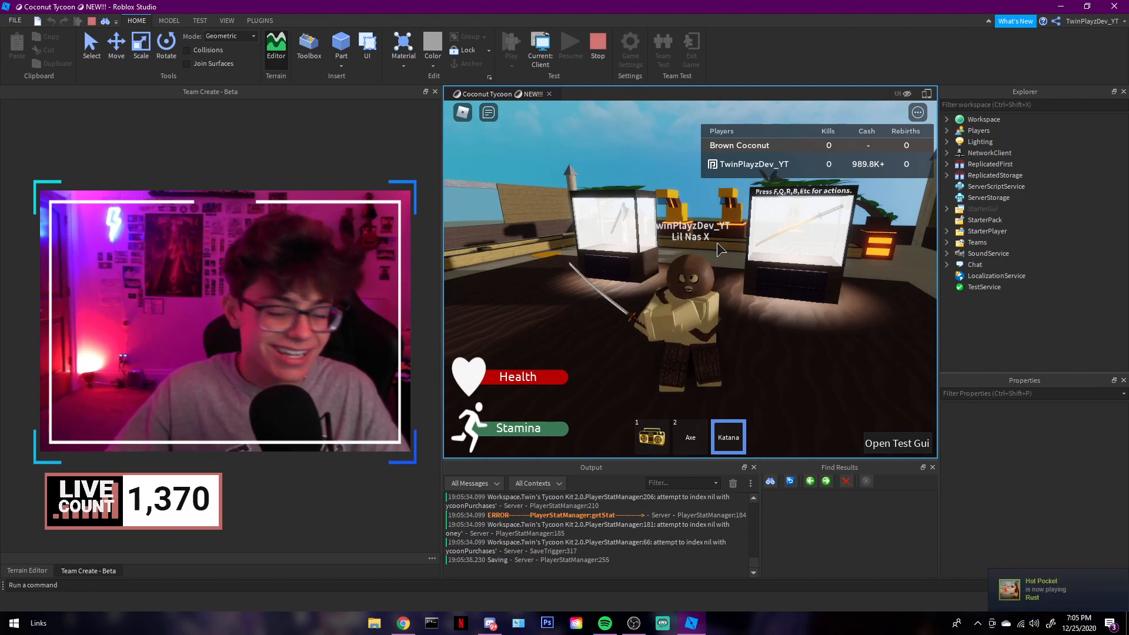
Put the Katana away, then briefly equip the Axe in front of the weapon display cases and stow it.
key(w)
key(a)
key(3)
key(d)
key(w)
key(s)
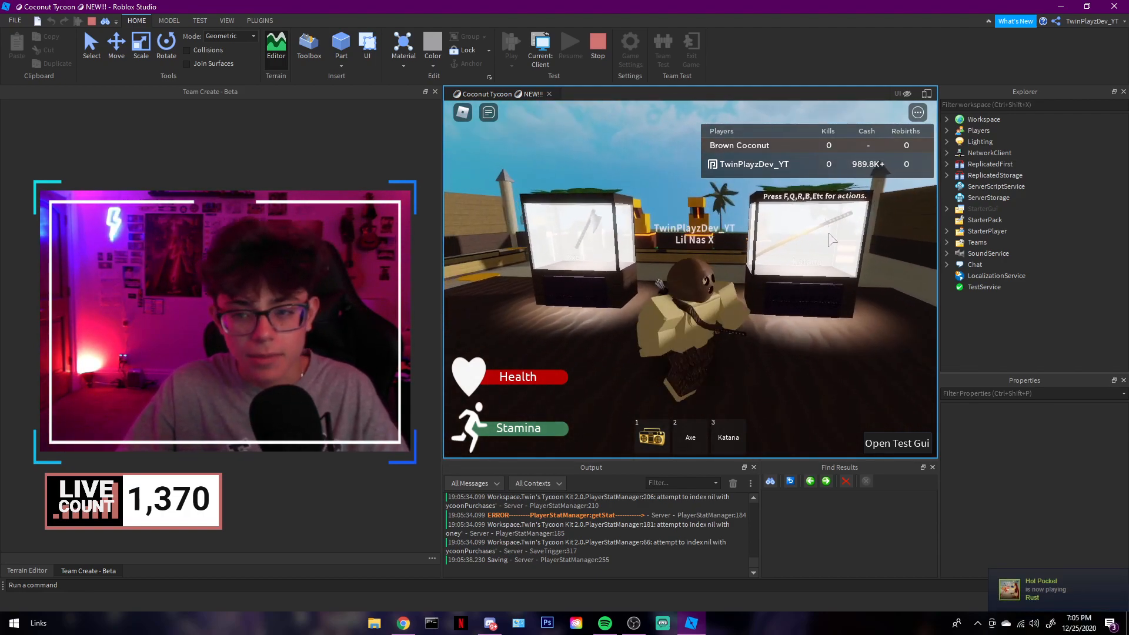
key(2)
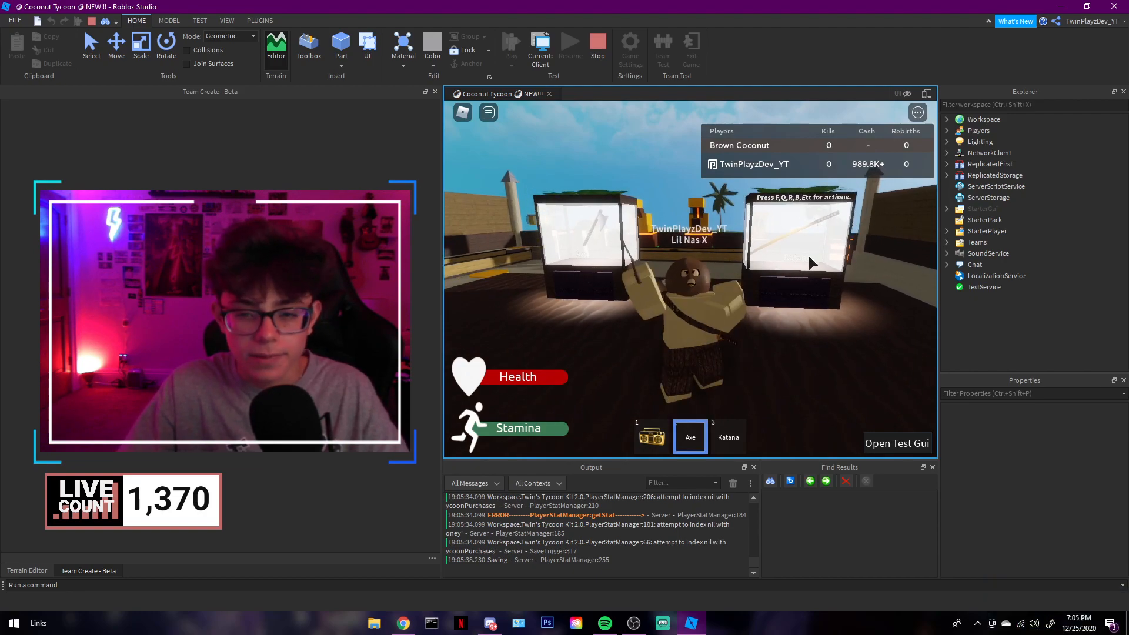
key(w)
key(a)
key(2)
right_drag(809, 252, 809, 253)
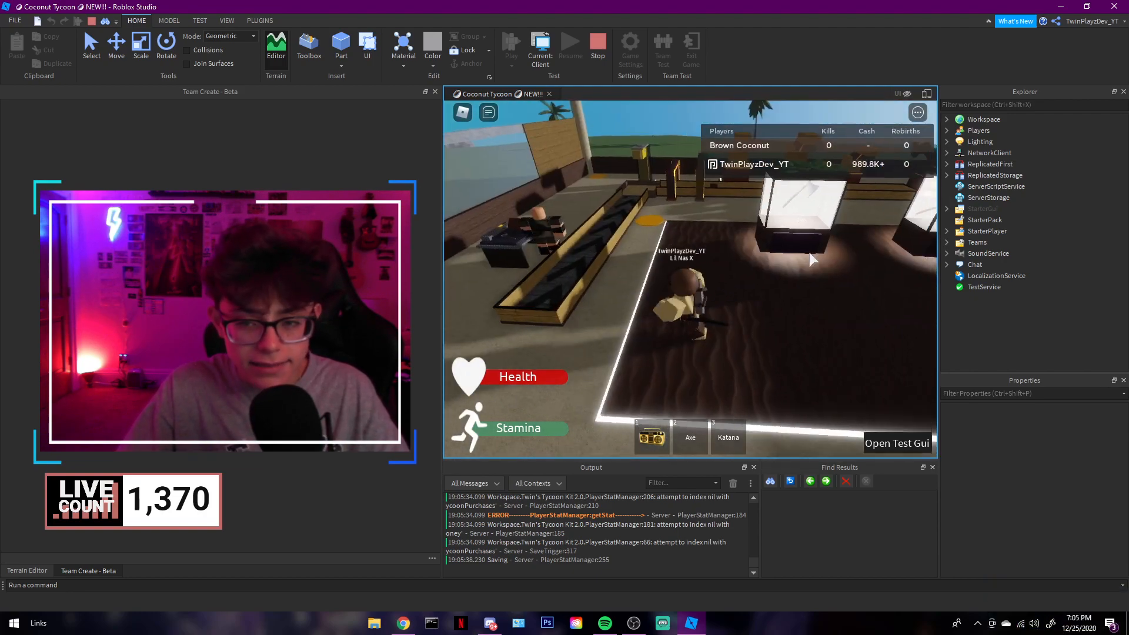
Walk along the conveyor area and buy the next items from the pads, including another worker desk.
key(a)
key(w)
key(w)
right_drag(716, 276, 716, 276)
key(w)
key(space)
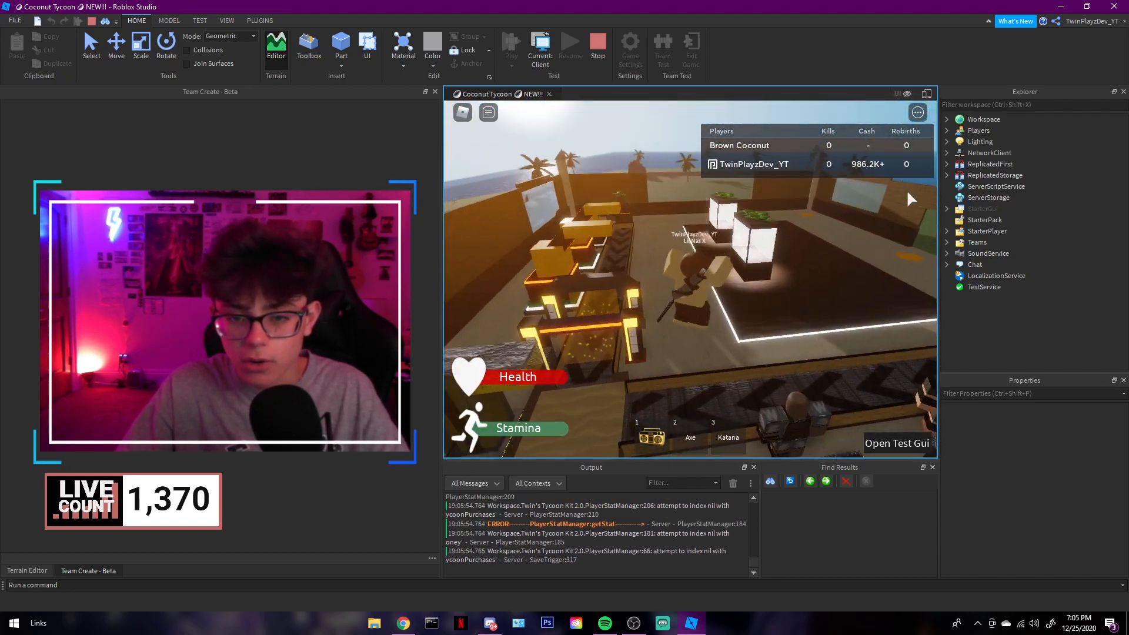
Examine the workers at their desks beside the conveyor, then stop the play test.
key(s)
right_drag(715, 218, 716, 218)
key(w)
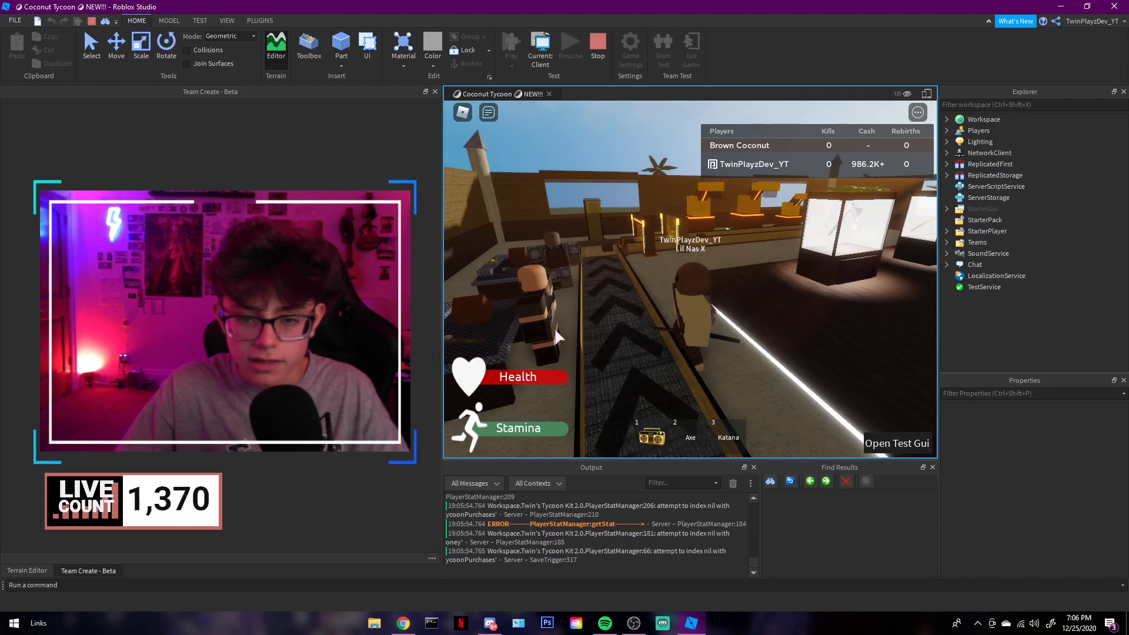
right_drag(612, 303, 612, 300)
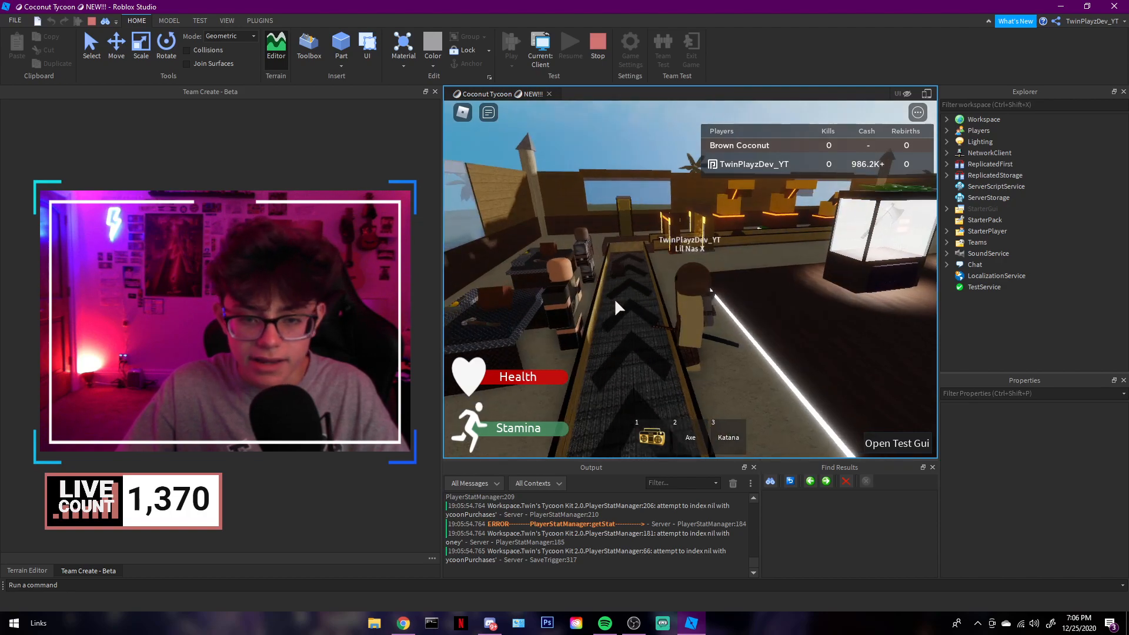
right_drag(658, 282, 657, 282)
key(s)
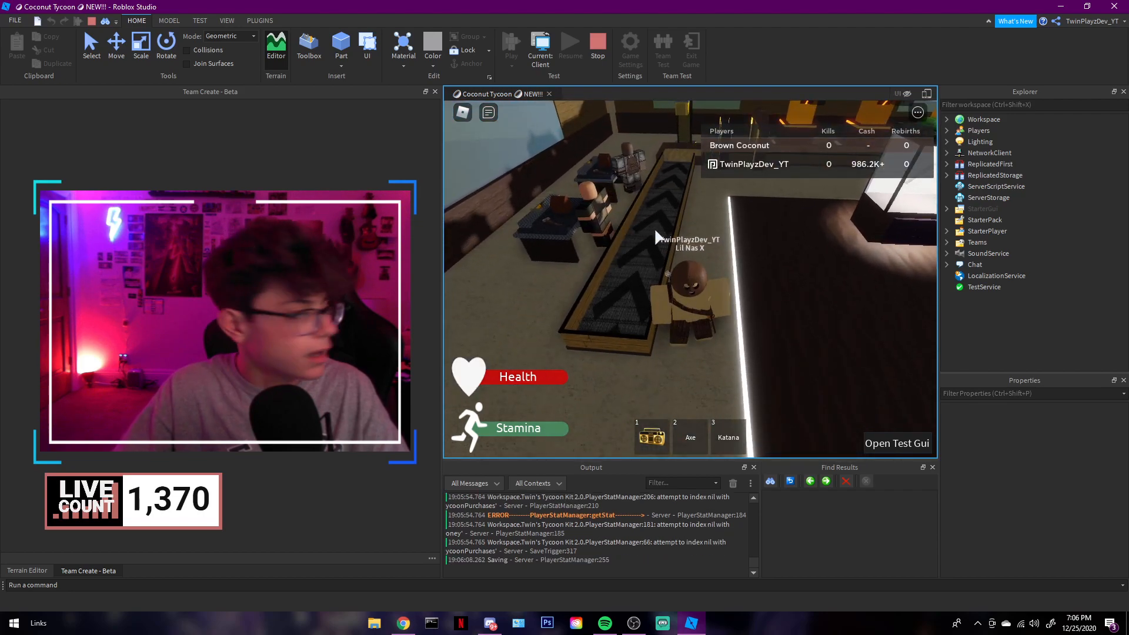
right_drag(711, 248, 718, 181)
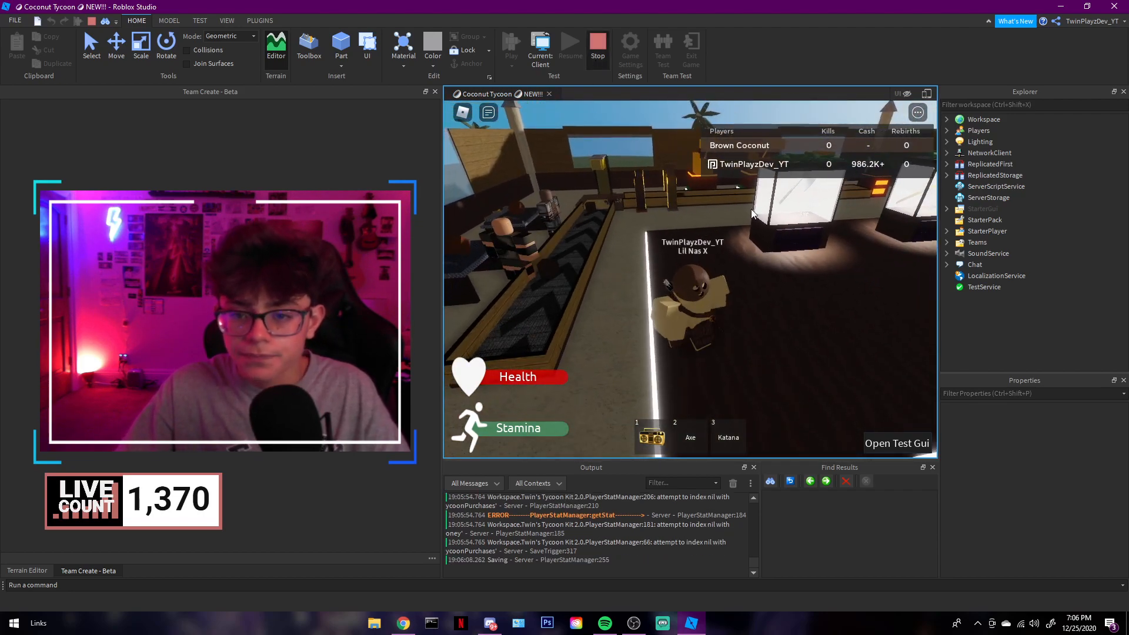
key(shift+F5)
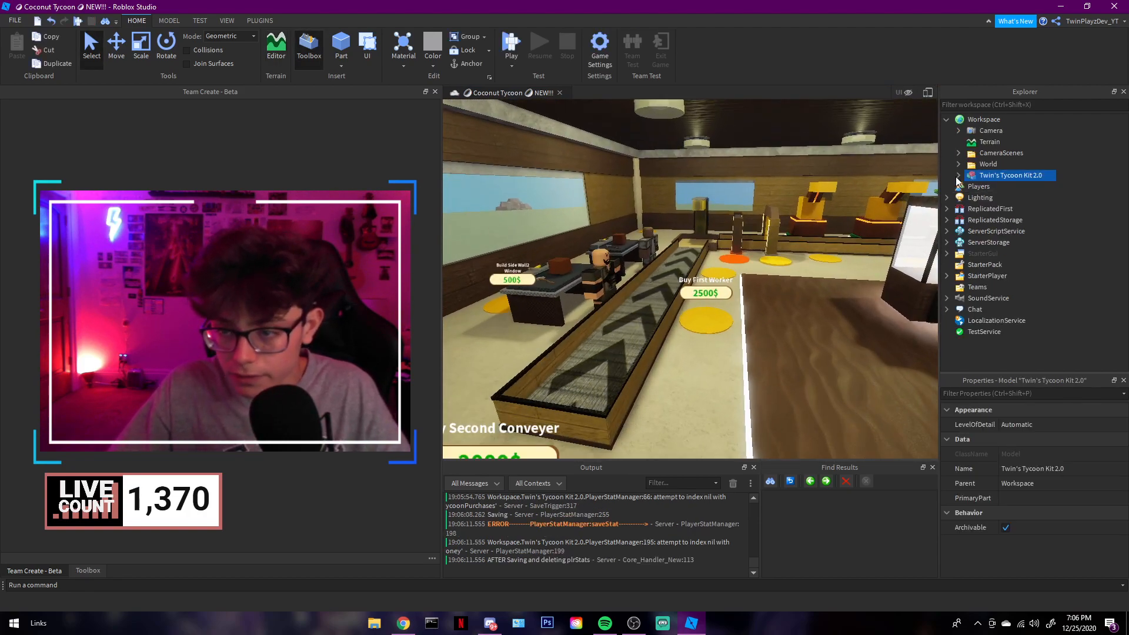
Duplicate the Brown Coconut tycoon in the Tycoons folder and move the copy beside the original.
click(970, 198)
click(1001, 202)
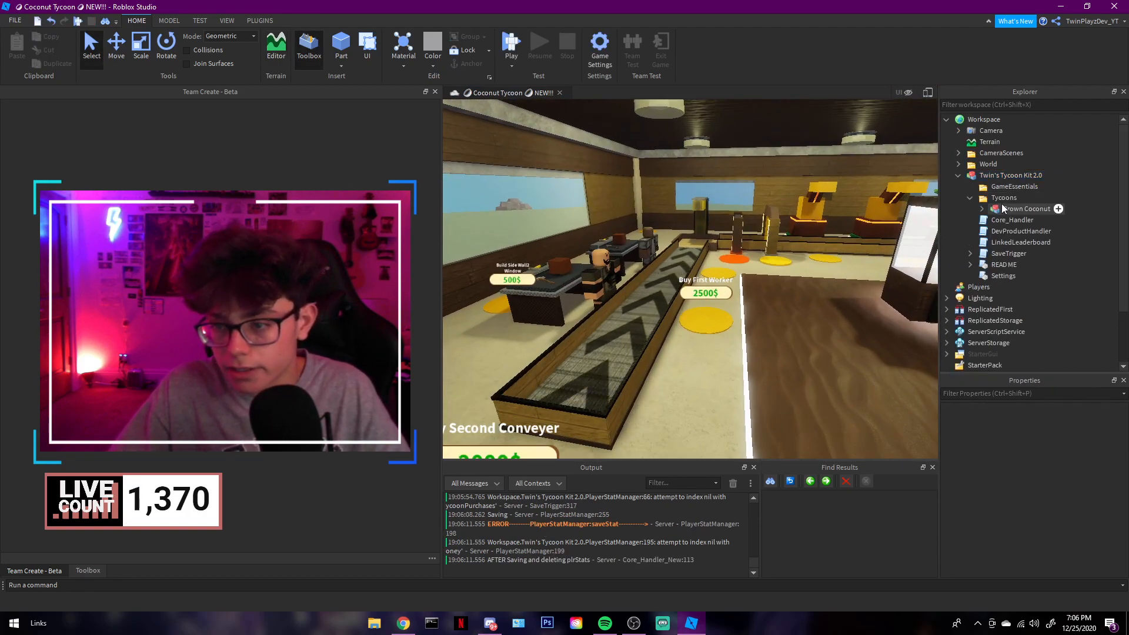
key(f)
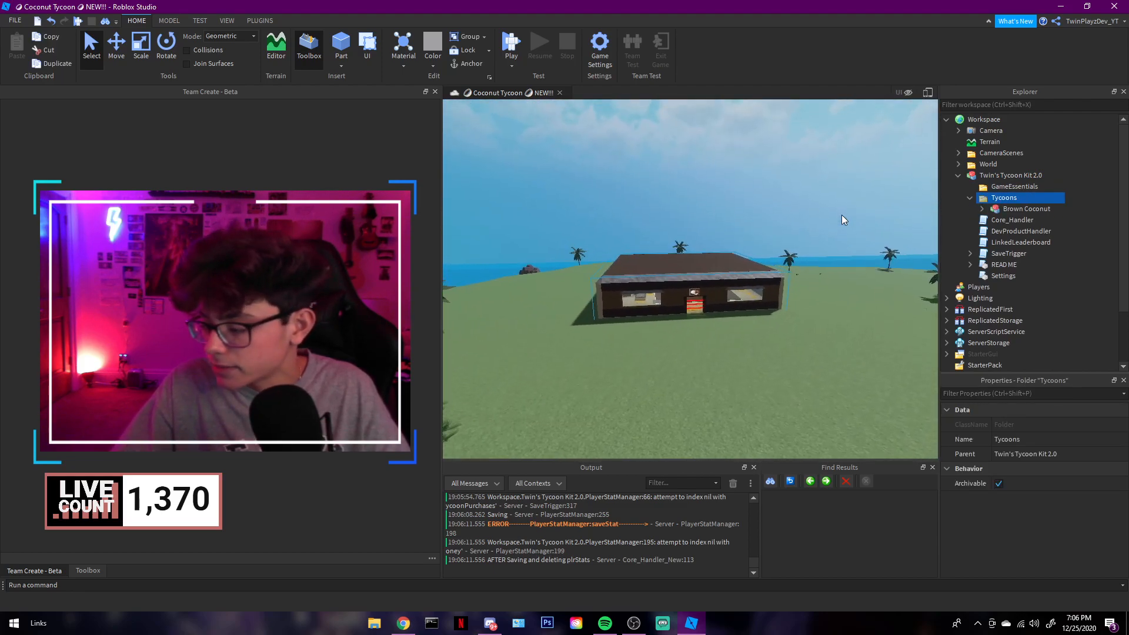
click(1006, 210)
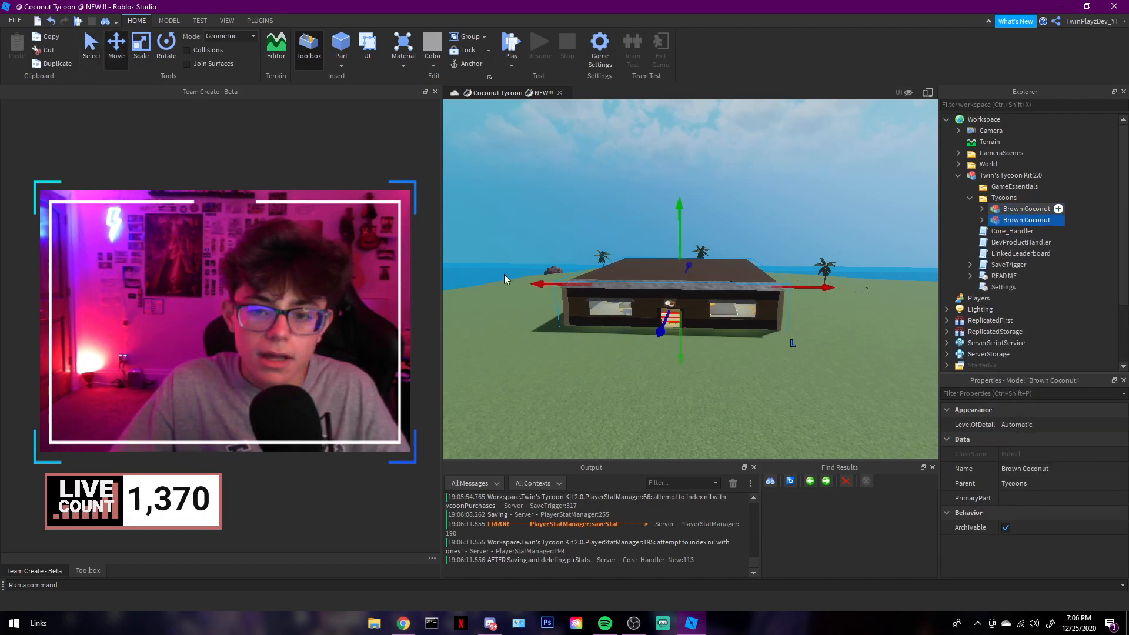
key(a)
drag(779, 283, 864, 229)
key(s)
key(d)
Rename the duplicated tycoon Green Coconut and set its DropColor value to a green shade.
click(1053, 465)
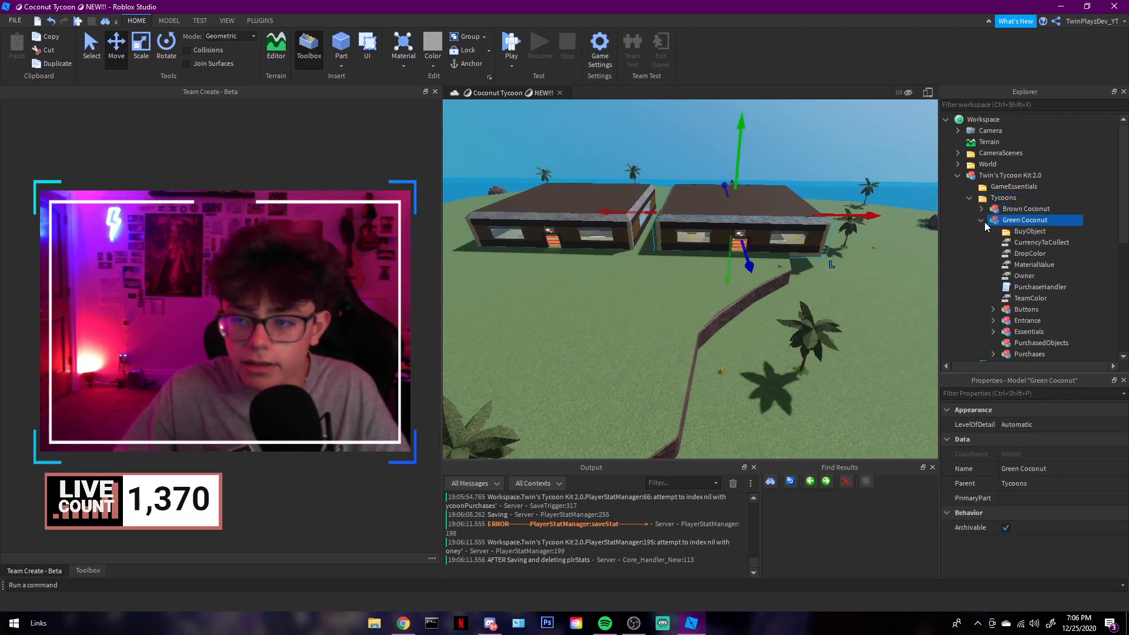
click(1014, 240)
click(1014, 253)
click(1019, 470)
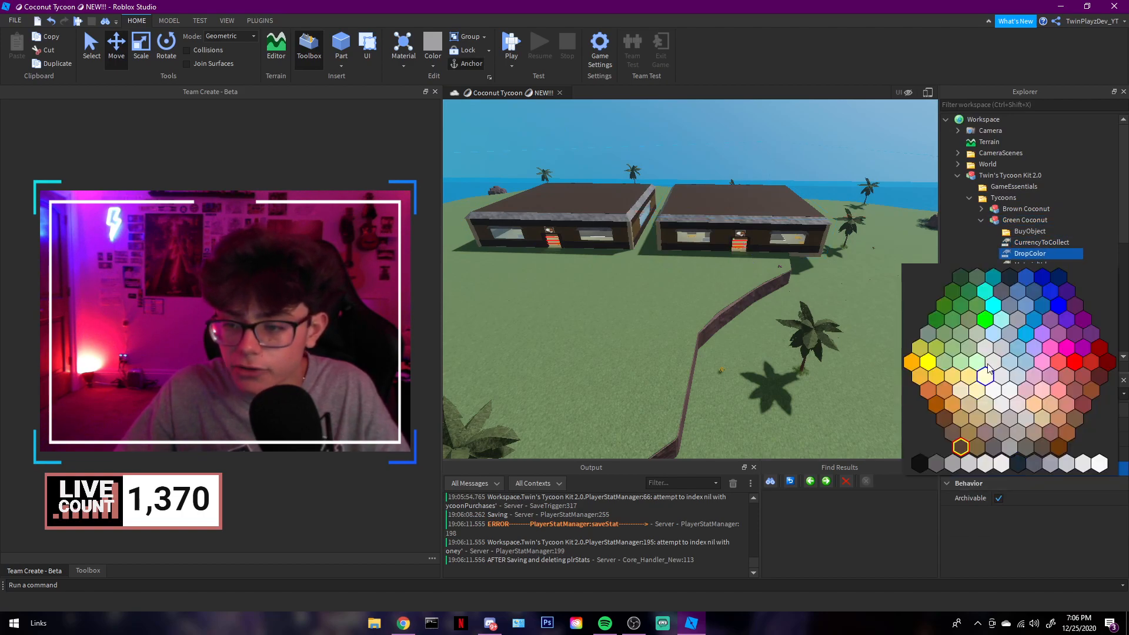
click(976, 306)
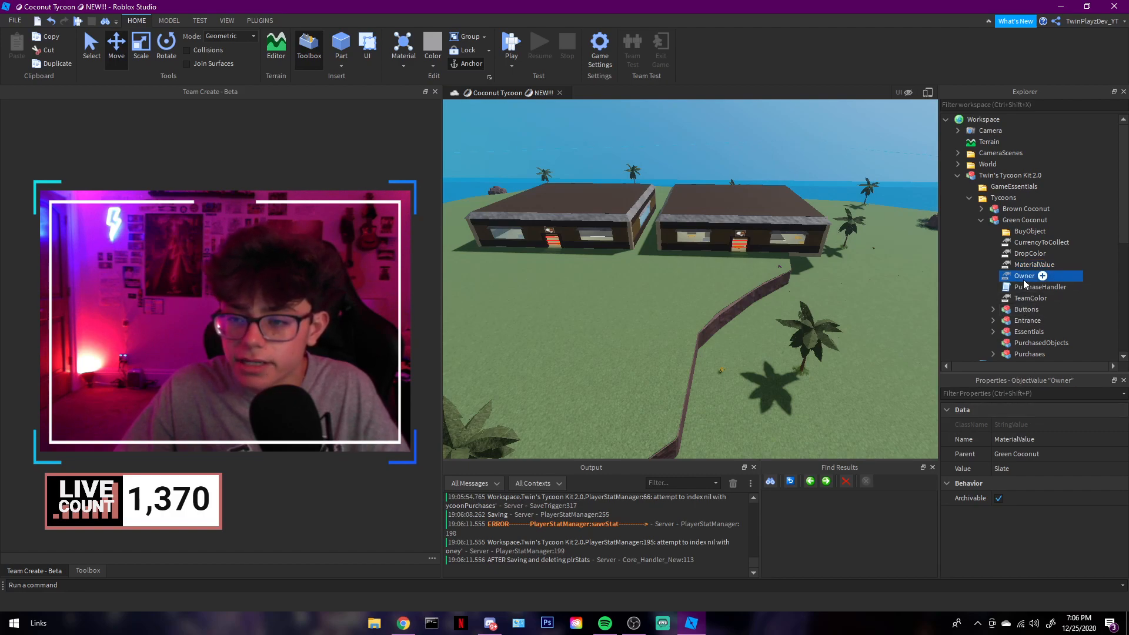
Set the Green Coconut tycoon's TeamColor value to Lime green.
click(1014, 302)
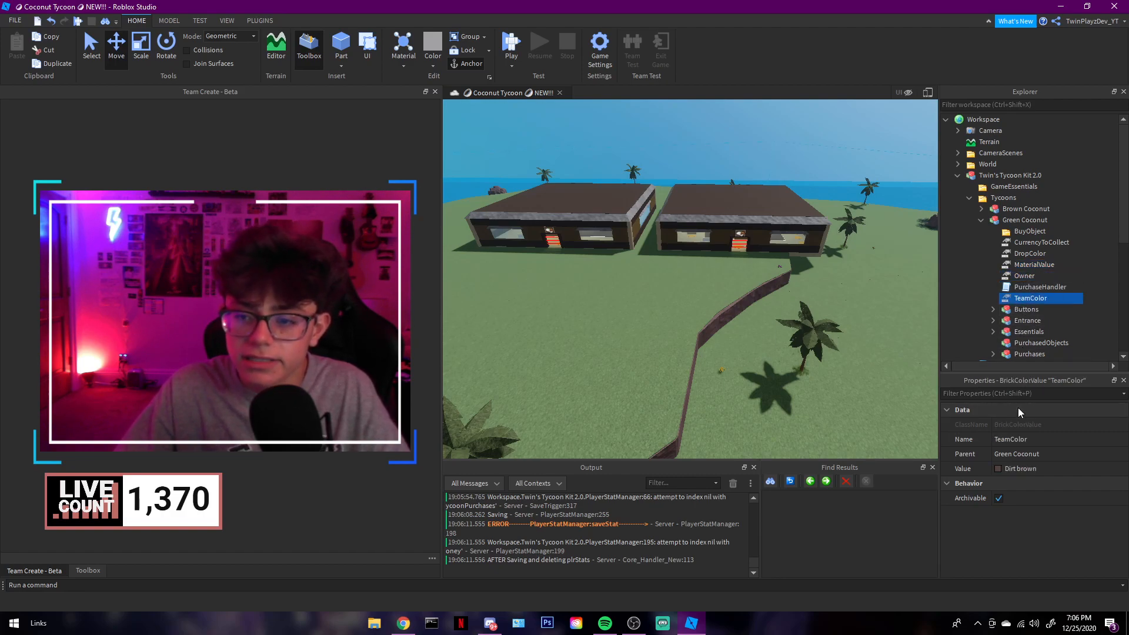
click(1012, 470)
click(988, 319)
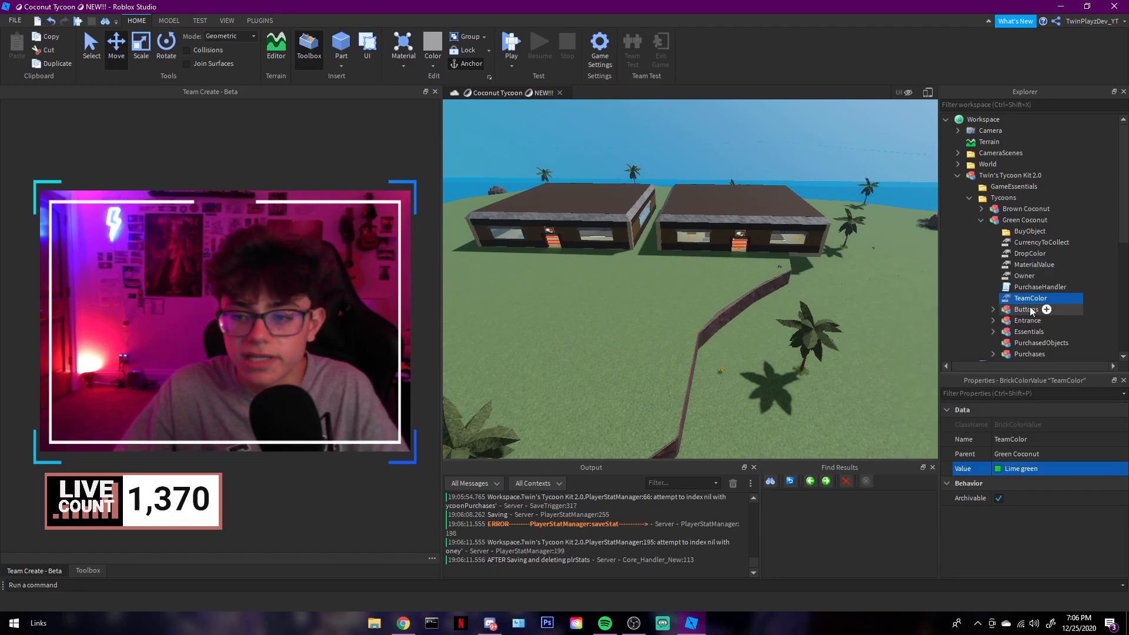
click(1098, 299)
click(980, 221)
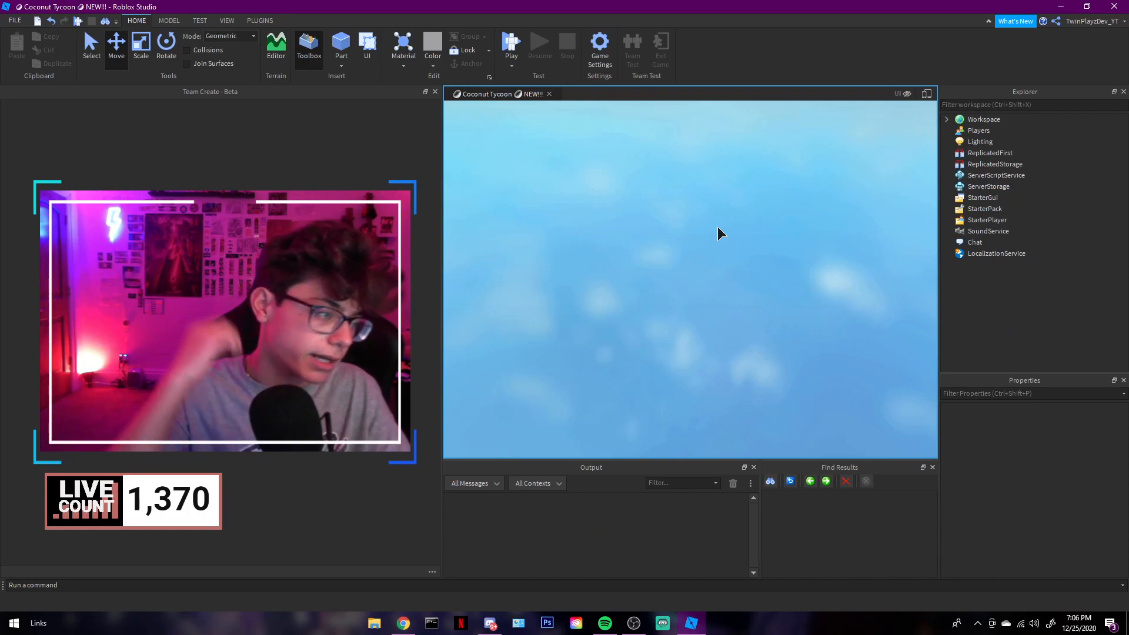
Start a play test, enter the game and run past the tycoon plots to check the second tycoon.
key(F5)
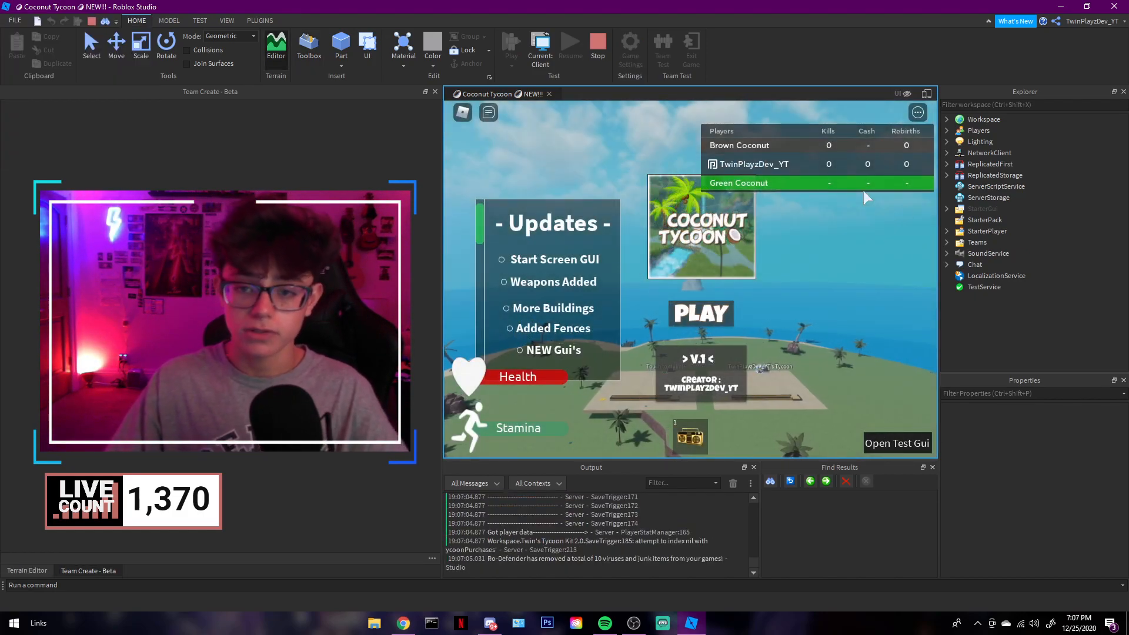
click(675, 318)
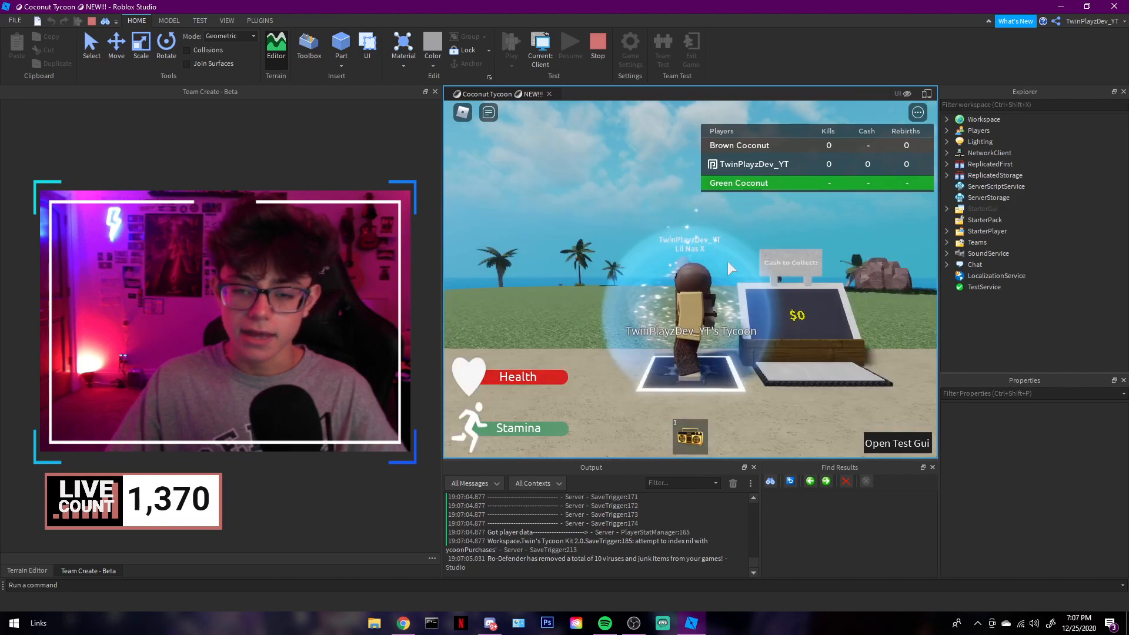
key(w)
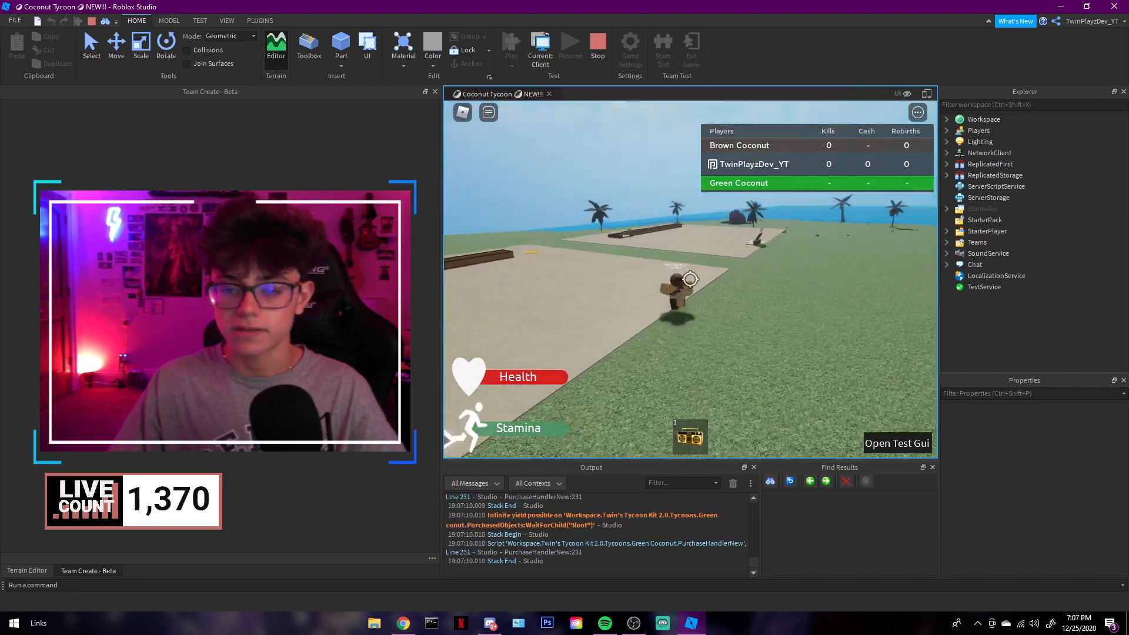
key(shift)
right_drag(759, 233, 748, 241)
key(w)
right_drag(861, 347, 850, 350)
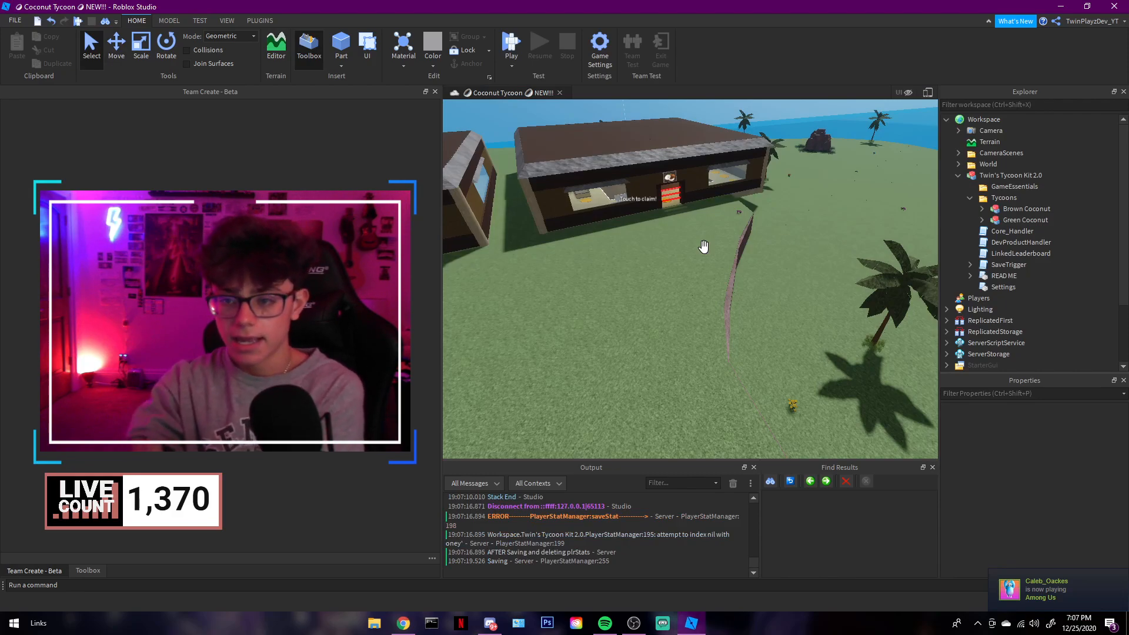
Delete the Green Coconut tycoon from the Tycoons folder.
click(1027, 222)
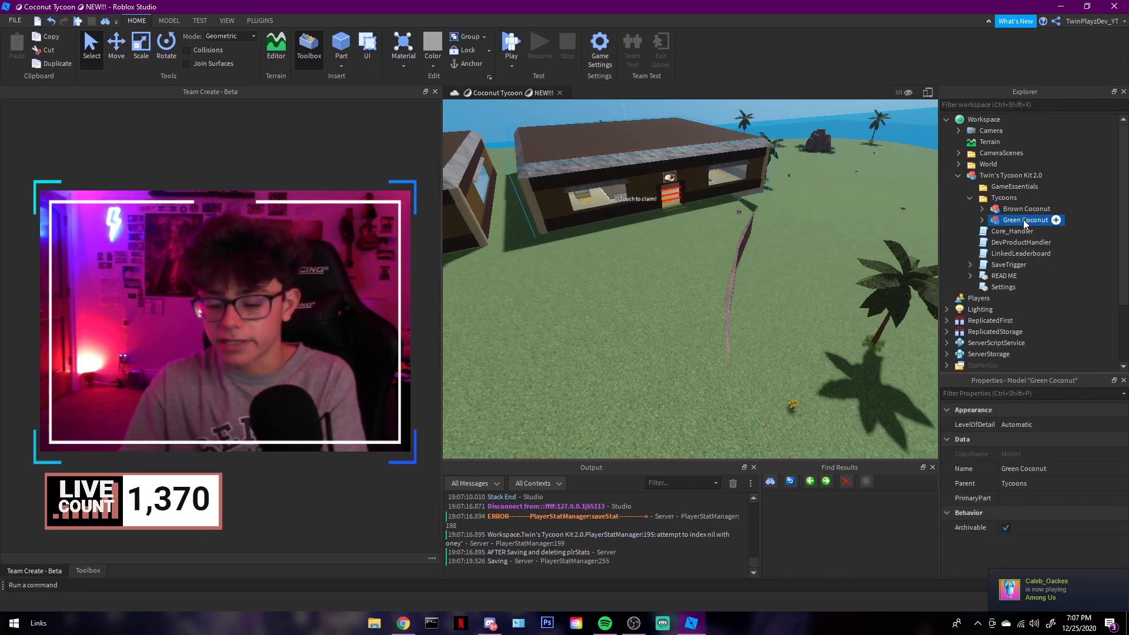
key(Delete)
right_drag(845, 180, 814, 183)
key(a)
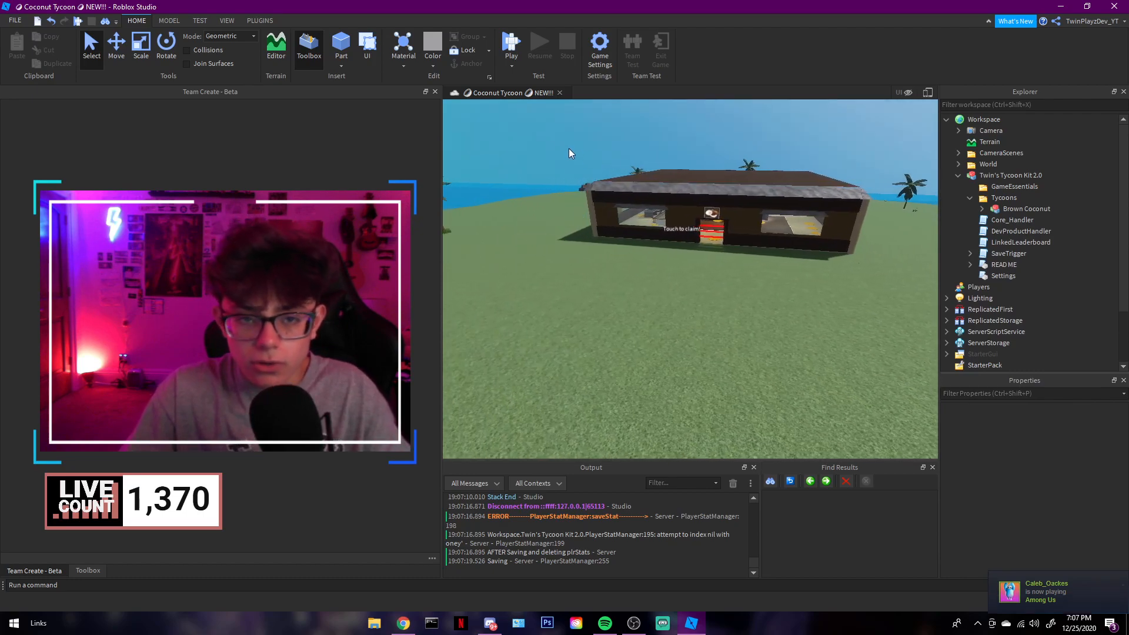
Insert a block part on the grass in front of the Brown Coconut tycoon.
right_drag(570, 150, 557, 166)
click(686, 276)
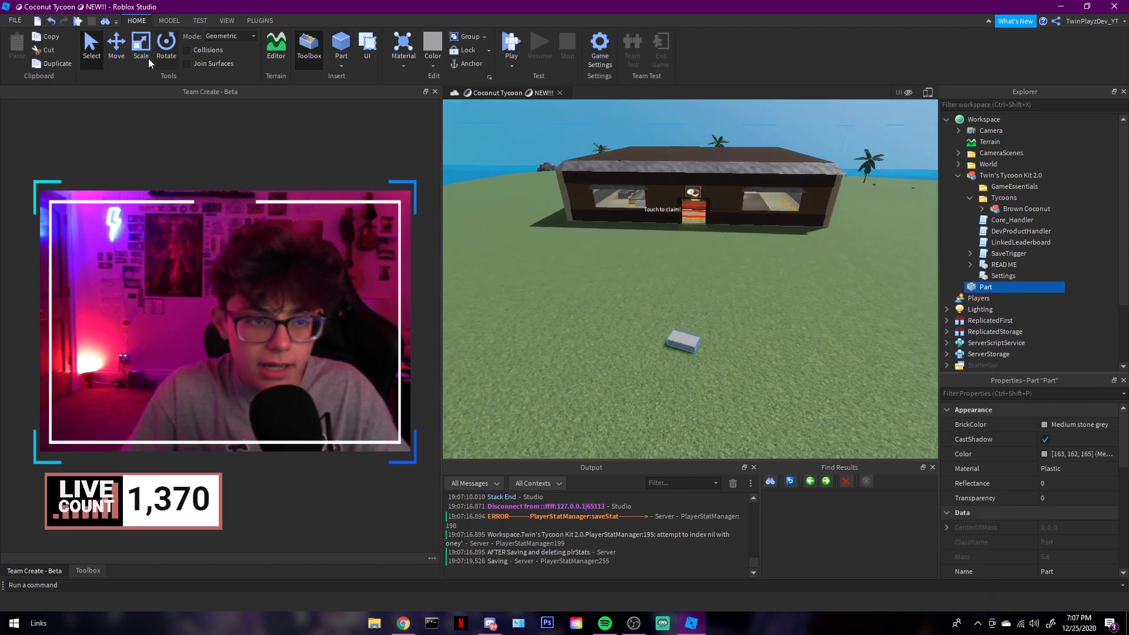
key(d)
right_drag(619, 240, 617, 240)
key(w)
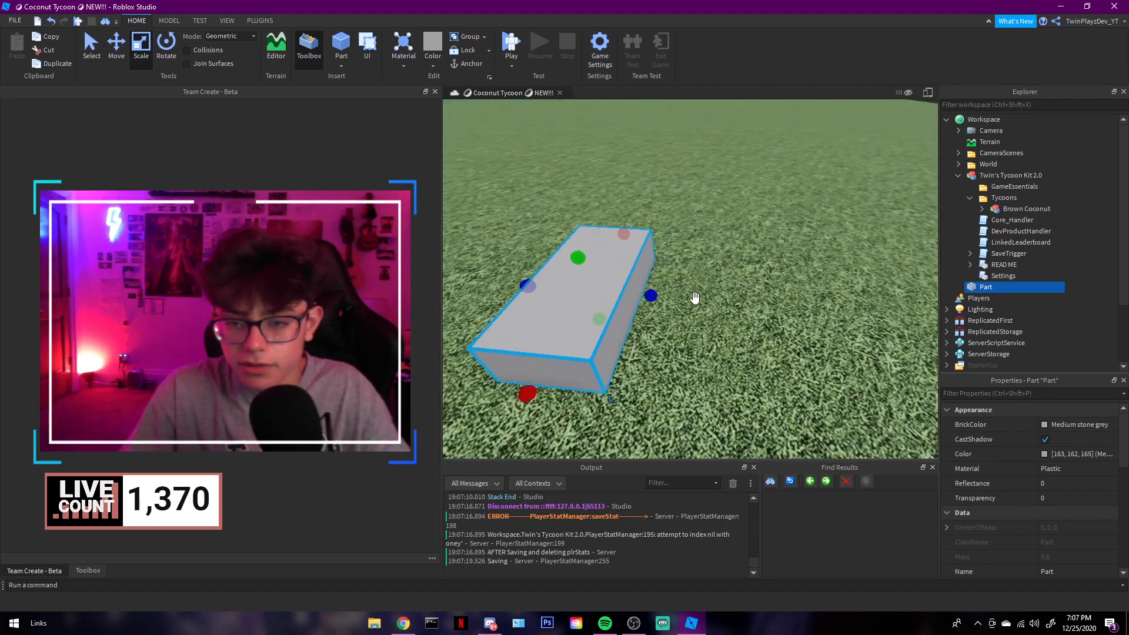
Scale the new part into a wide, tall box and set its BrickColor to Dirt brown.
drag(649, 299, 699, 299)
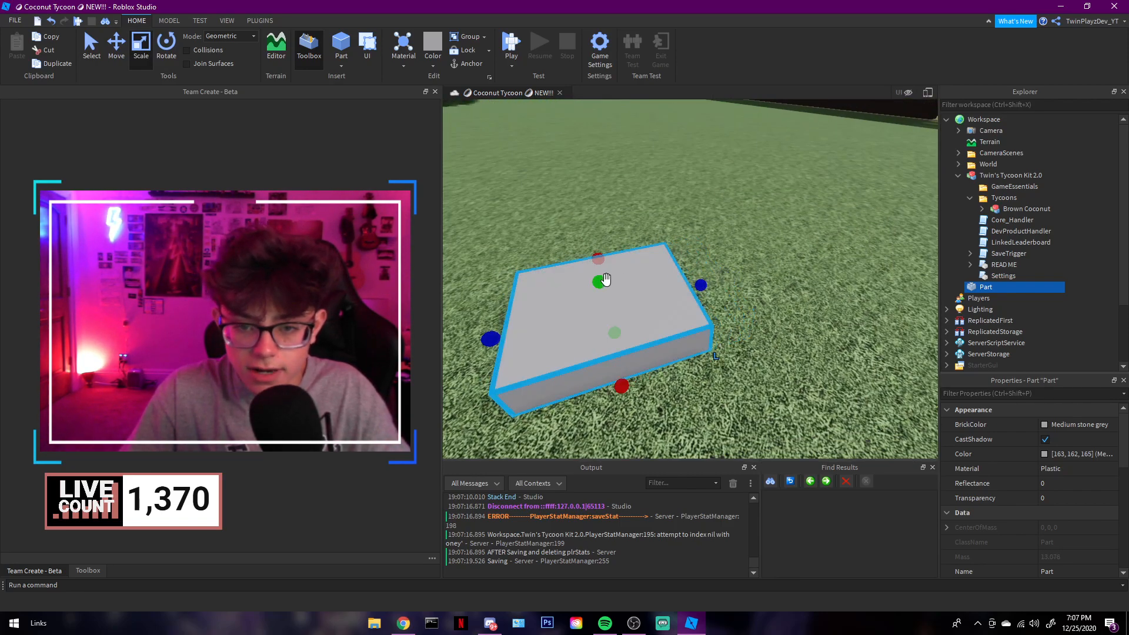
drag(603, 279, 601, 257)
right_drag(601, 257, 601, 235)
drag(601, 256, 602, 211)
click(1071, 425)
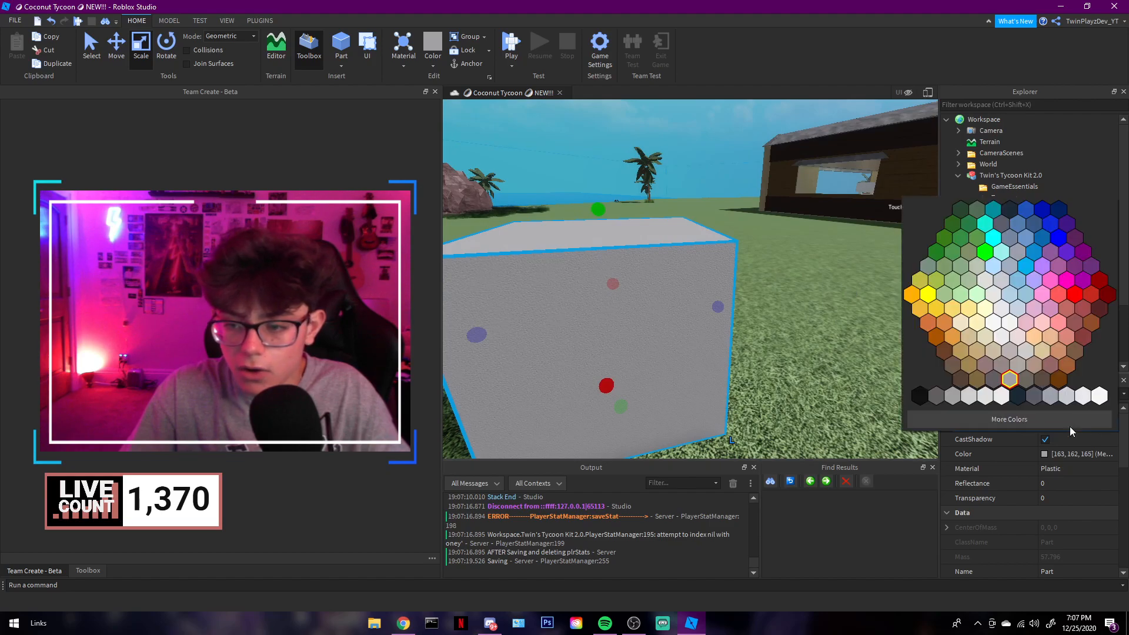
click(977, 379)
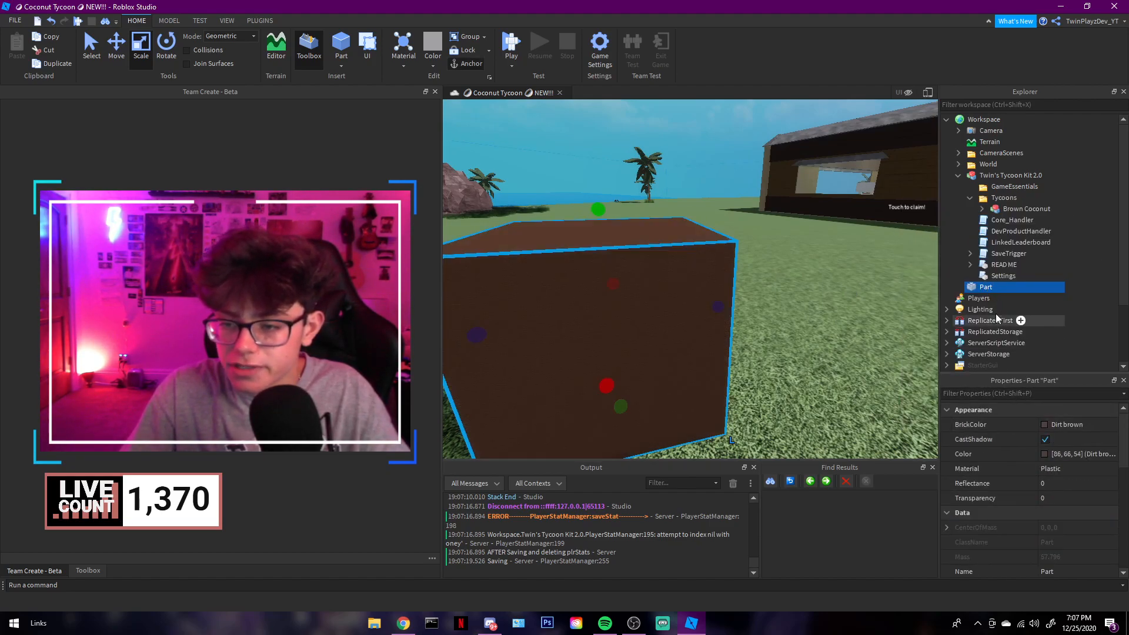
Duplicate the brown box, shrink the copy to a thin slab along one side and set its BrickColor to Institutional white.
key(ctrl+d)
scroll(749, 310, down, 3)
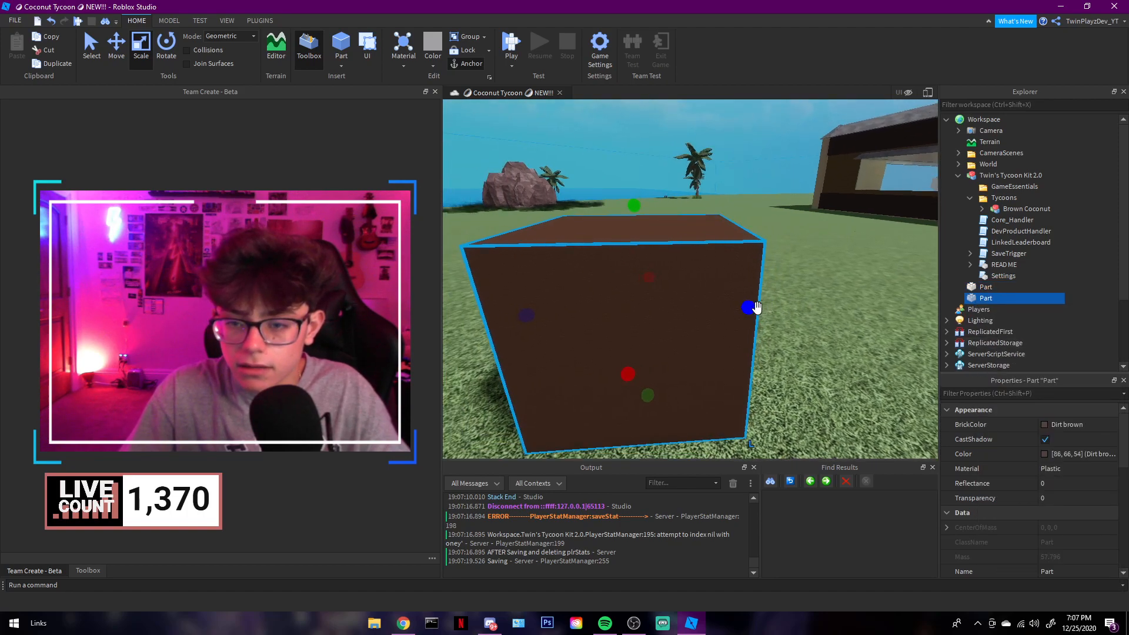
right_drag(749, 310, 705, 332)
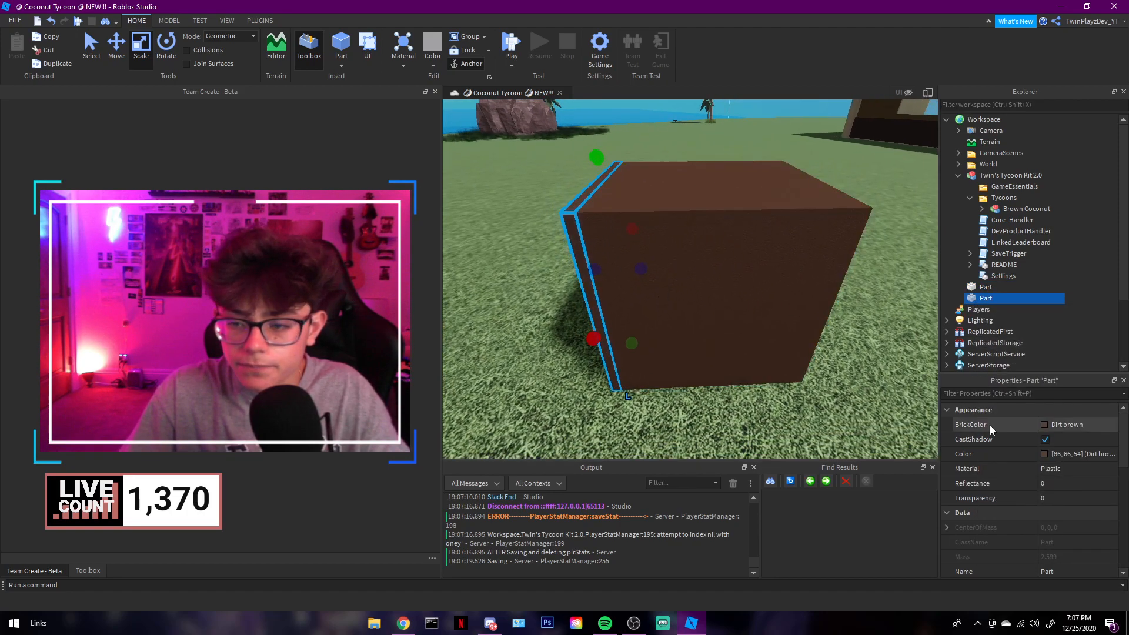
click(1052, 424)
click(1015, 297)
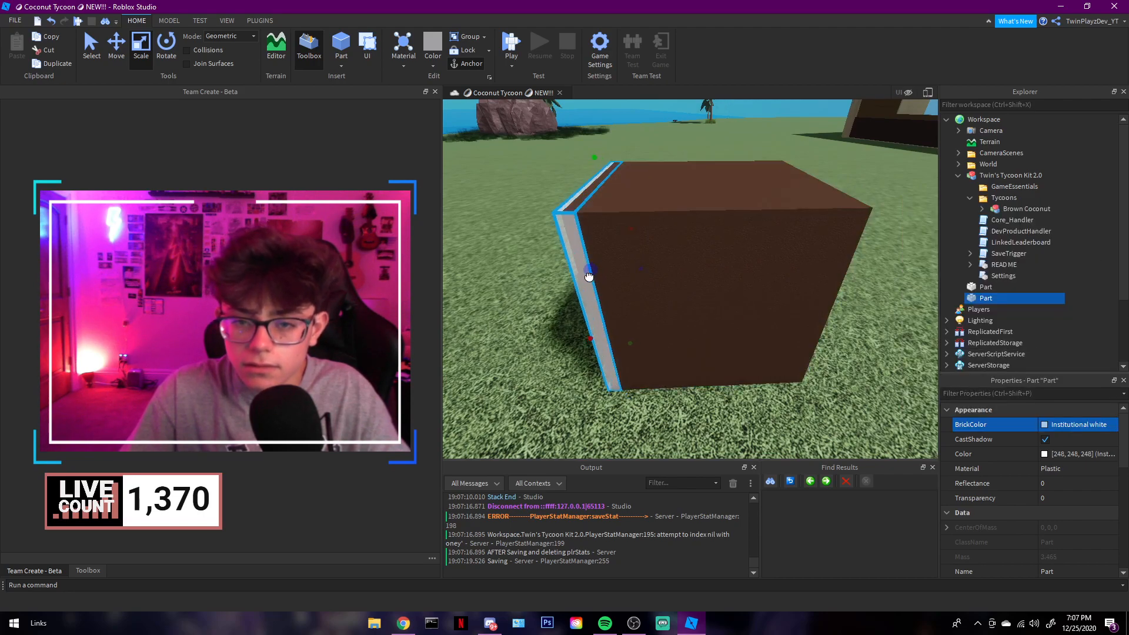
Thicken the white side slab and reshape a duplicate of it into a slab covering the brown box's top.
drag(589, 275, 618, 353)
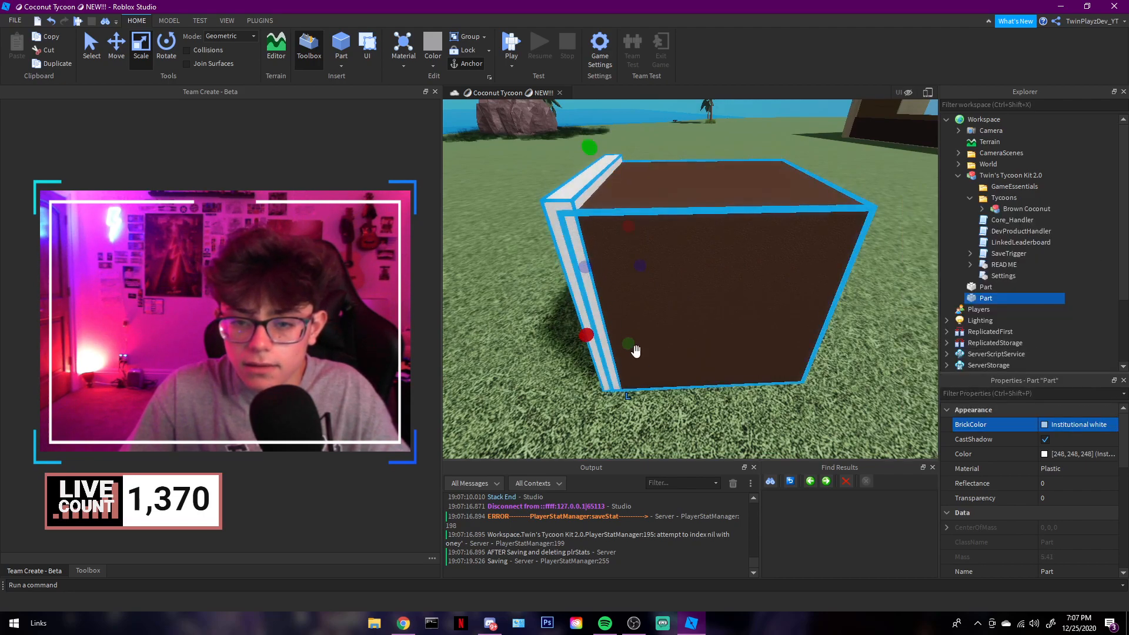
right_click(985, 302)
click(1042, 47)
drag(632, 345, 863, 184)
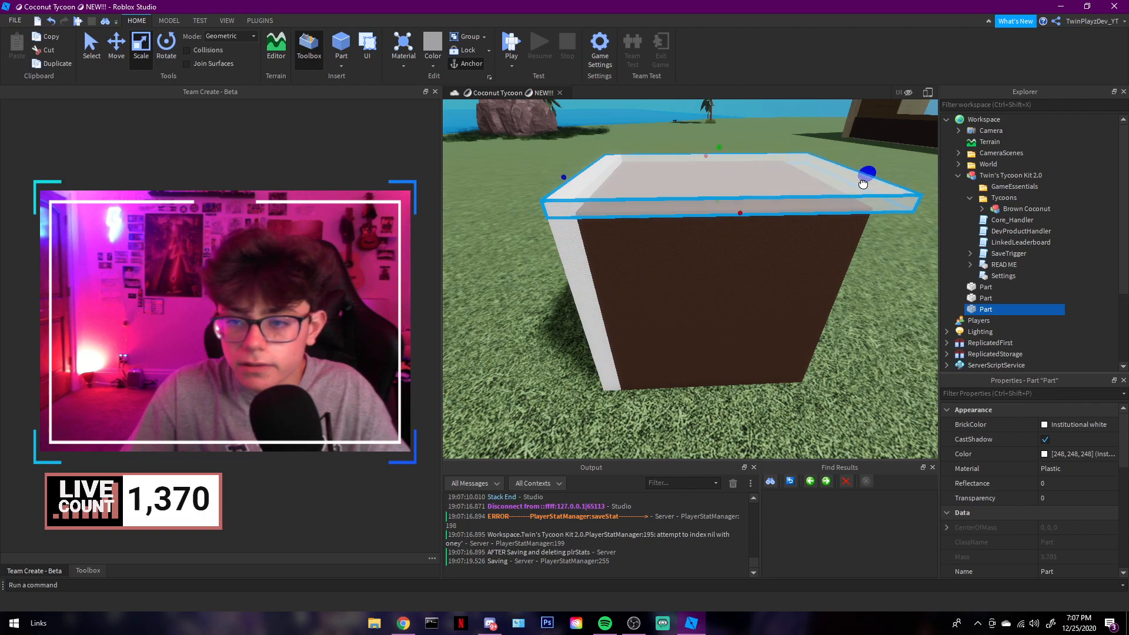
Duplicate the white side slab and move the copy to the opposite side of the brown box.
click(985, 298)
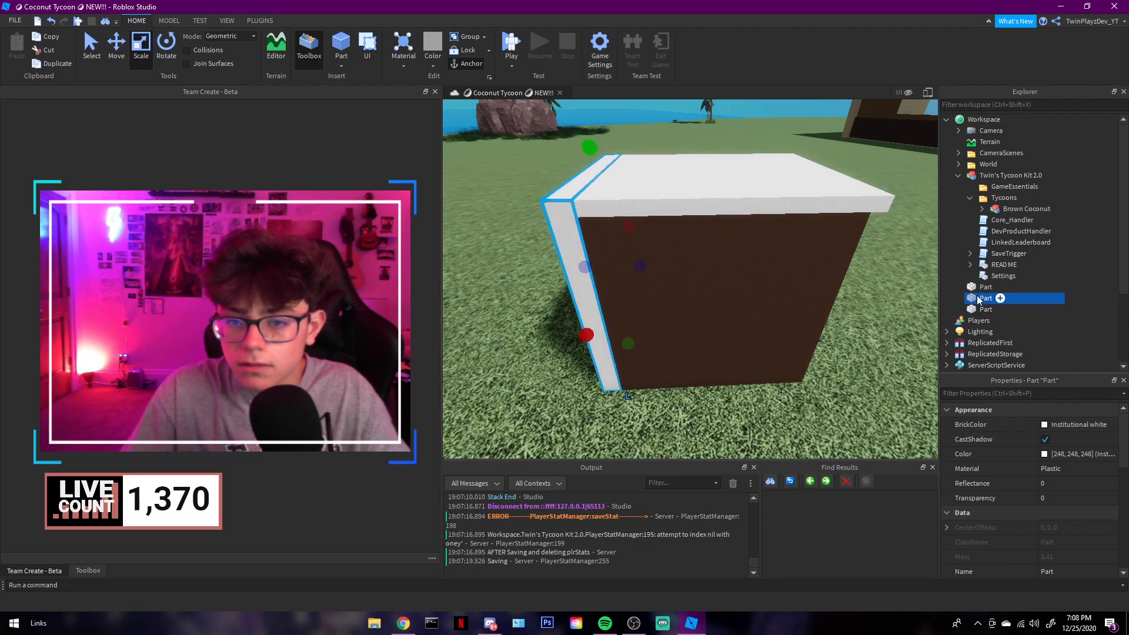
right_click(979, 299)
click(1011, 50)
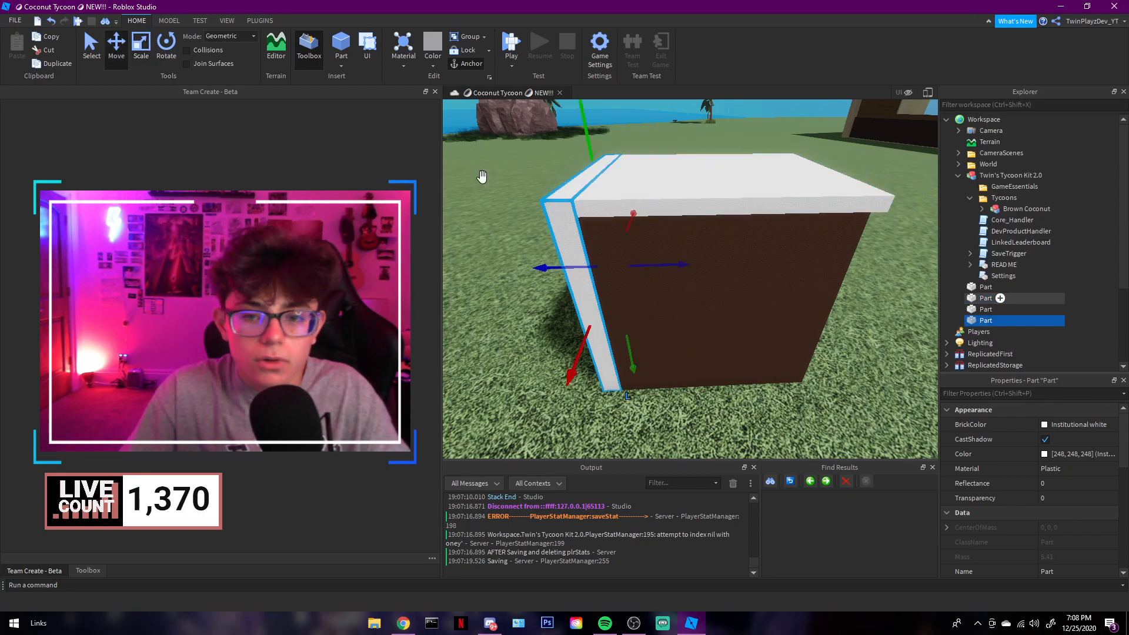
key(d)
drag(647, 267, 726, 259)
right_drag(725, 259, 724, 258)
key(s)
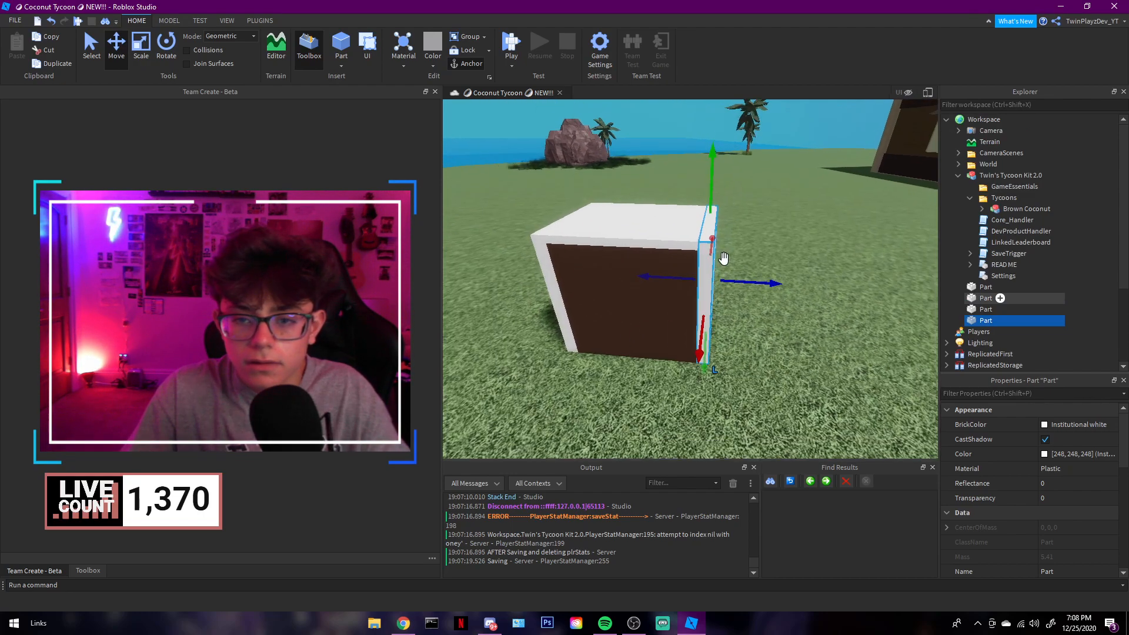
key(w)
Set the Material of the brown box and all three white slabs to Wood.
drag(1069, 320, 997, 290)
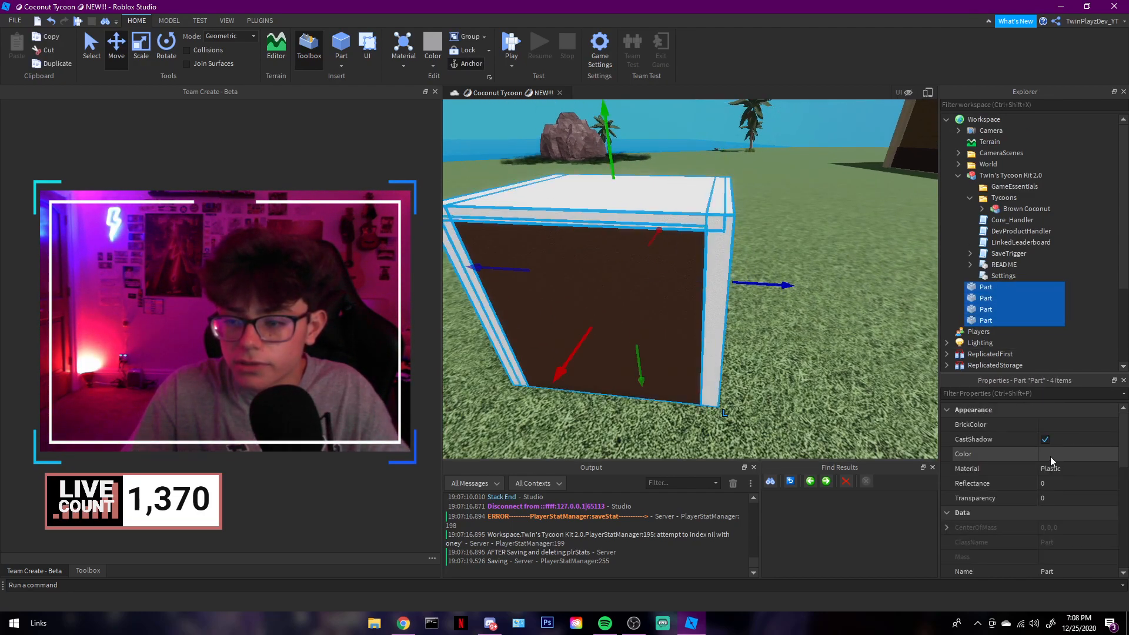
click(1052, 469)
click(1059, 550)
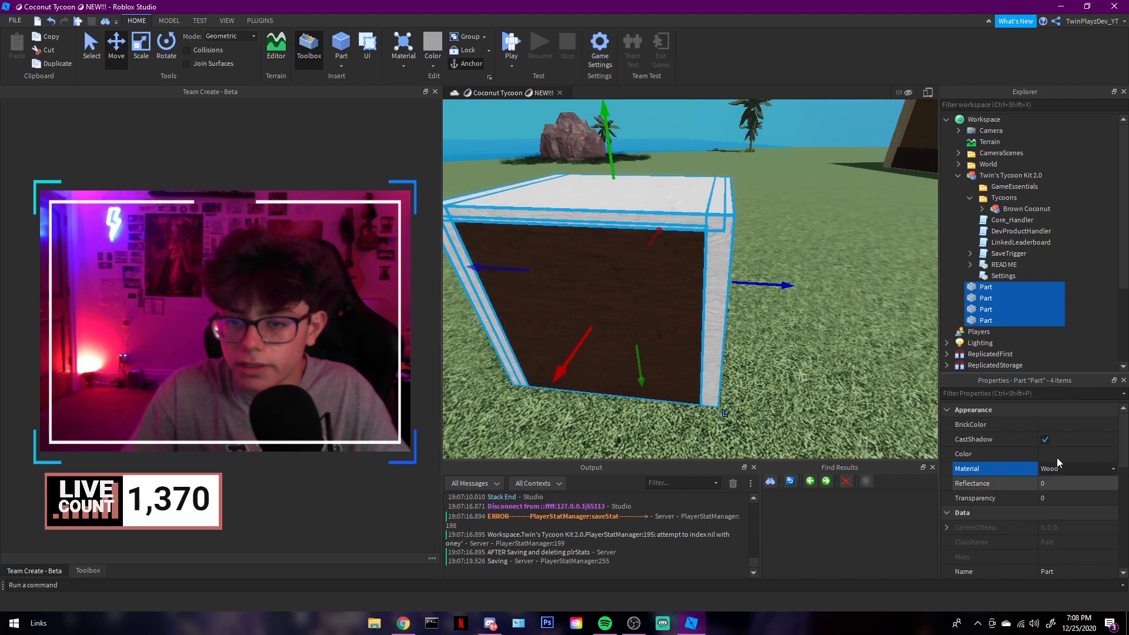
click(1083, 327)
Adjust the fit of the wooden parts on the box's other face so the white slabs frame the brown box.
key(s)
key(d)
right_drag(809, 234, 809, 234)
key(d)
key(w)
click(780, 300)
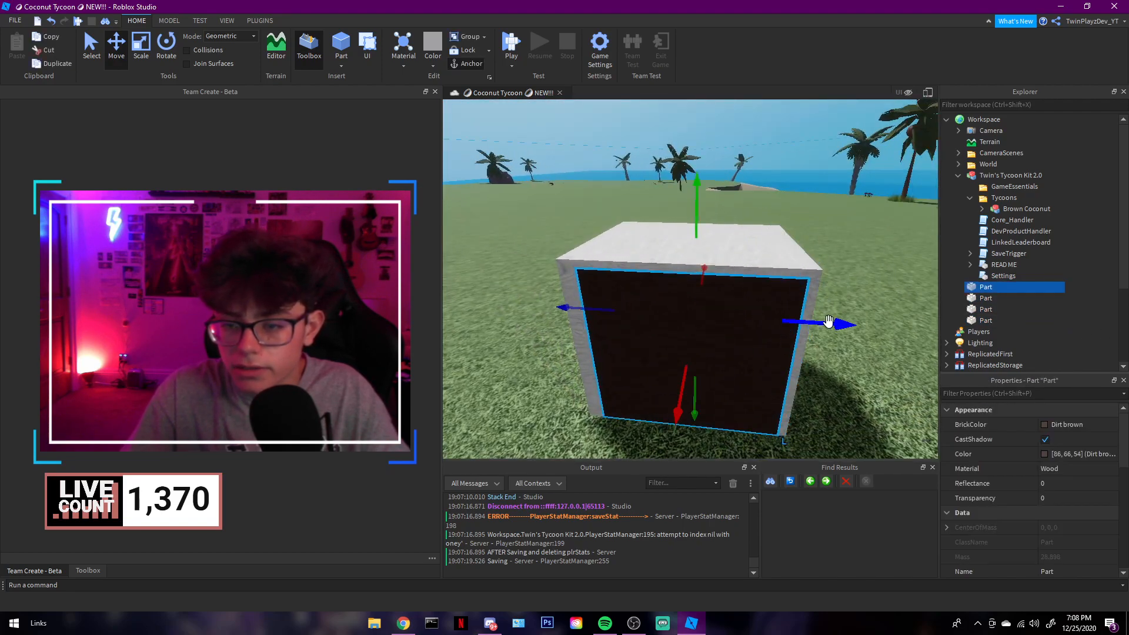
drag(800, 316, 794, 323)
Group the four wooden parts into one model and name it Table.
drag(1071, 286, 1006, 318)
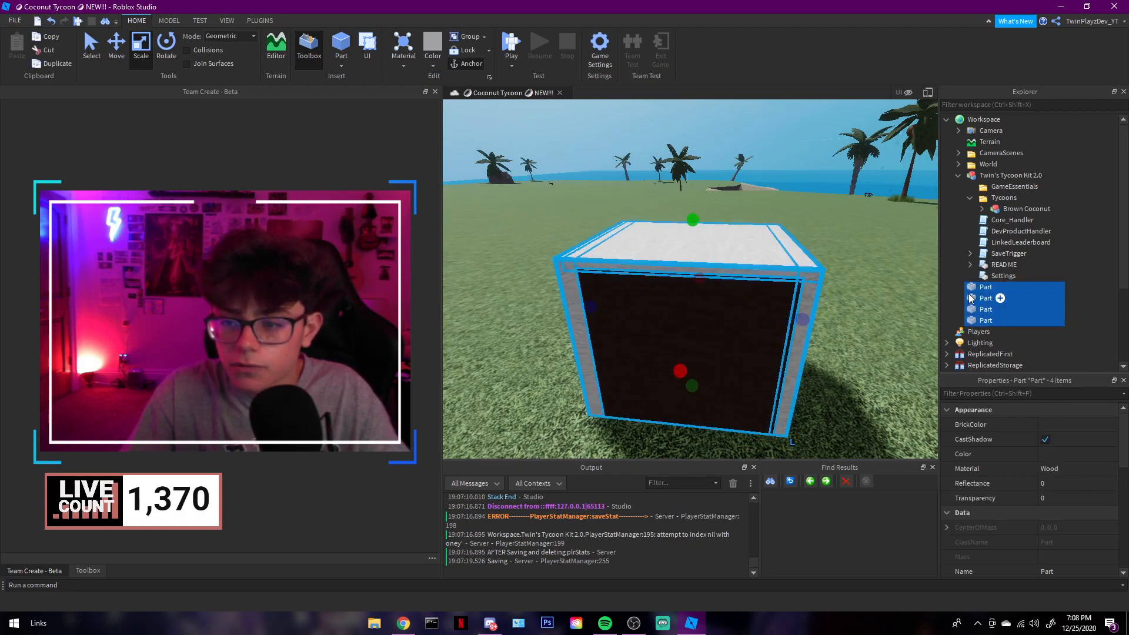
right_click(969, 287)
click(990, 374)
key(d)
right_drag(767, 252, 768, 252)
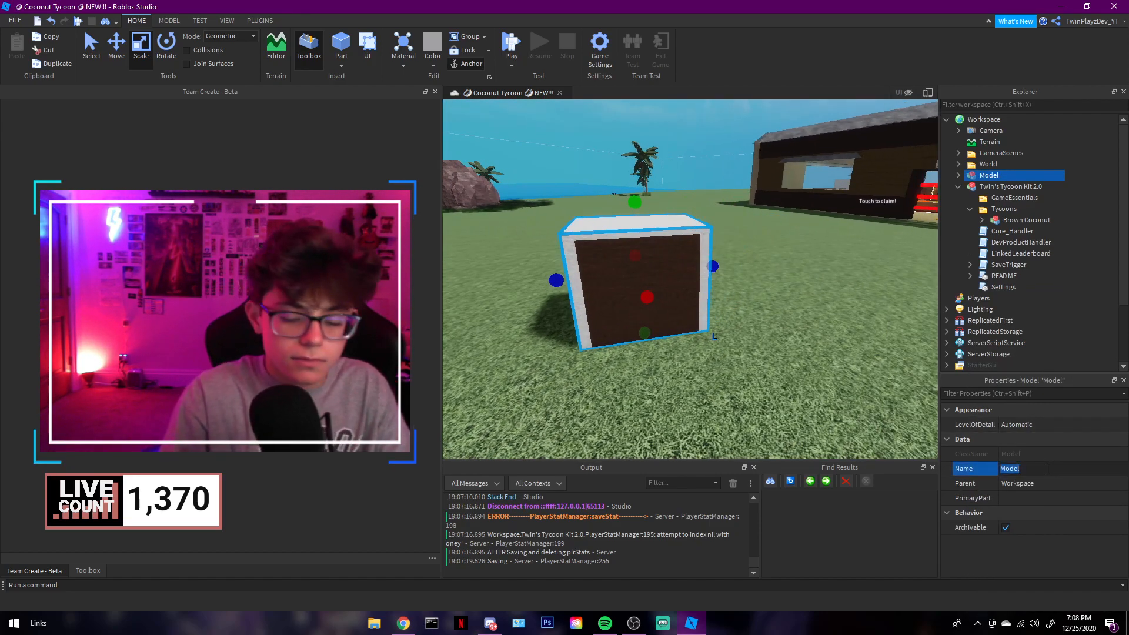
click(1076, 241)
Examine the Brown Coconut tycoon's contents and the Touch to claim! gate inside its Entrance model.
click(980, 219)
scroll(982, 220, down, 2)
scroll(1007, 300, up, 1)
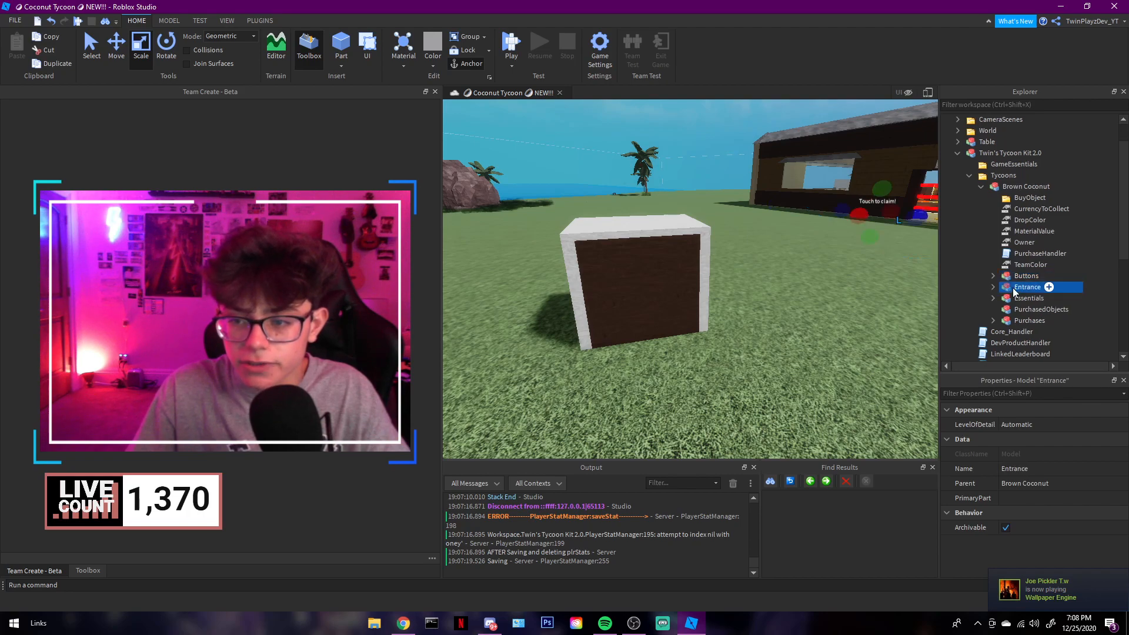
click(1016, 322)
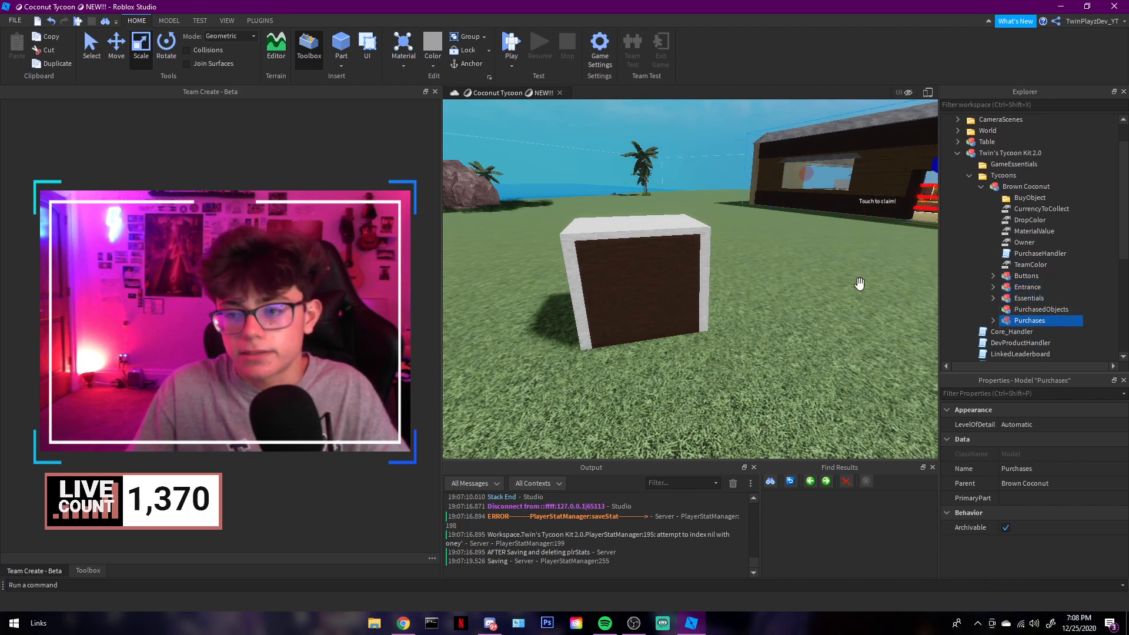
right_drag(859, 285, 897, 275)
click(1088, 294)
click(1003, 288)
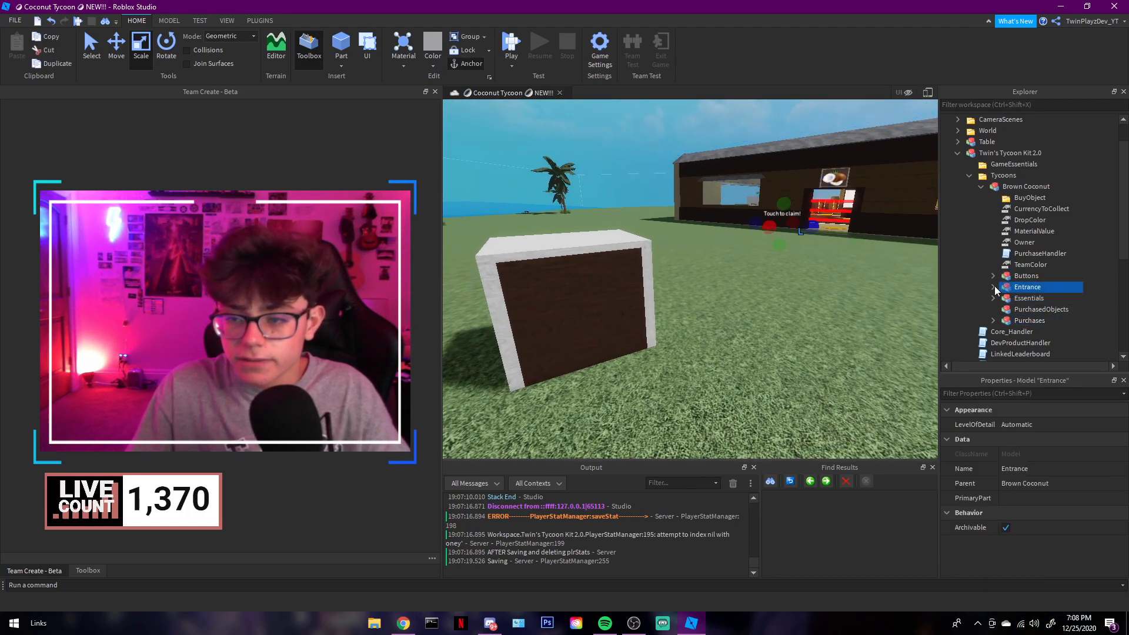
click(993, 287)
key(f)
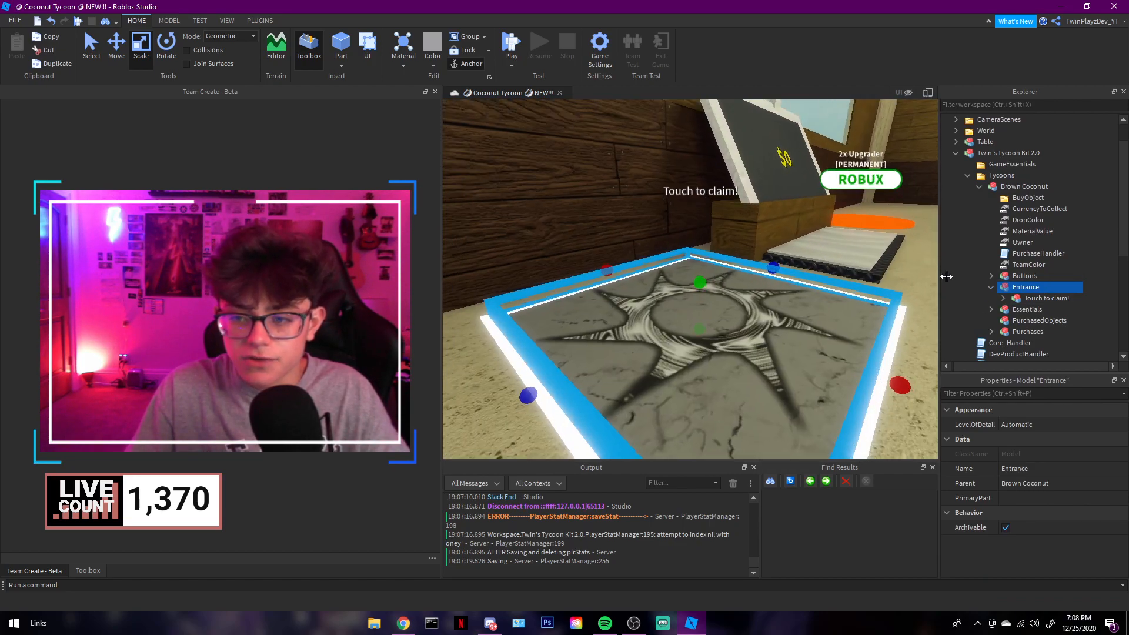
click(1024, 298)
click(1003, 298)
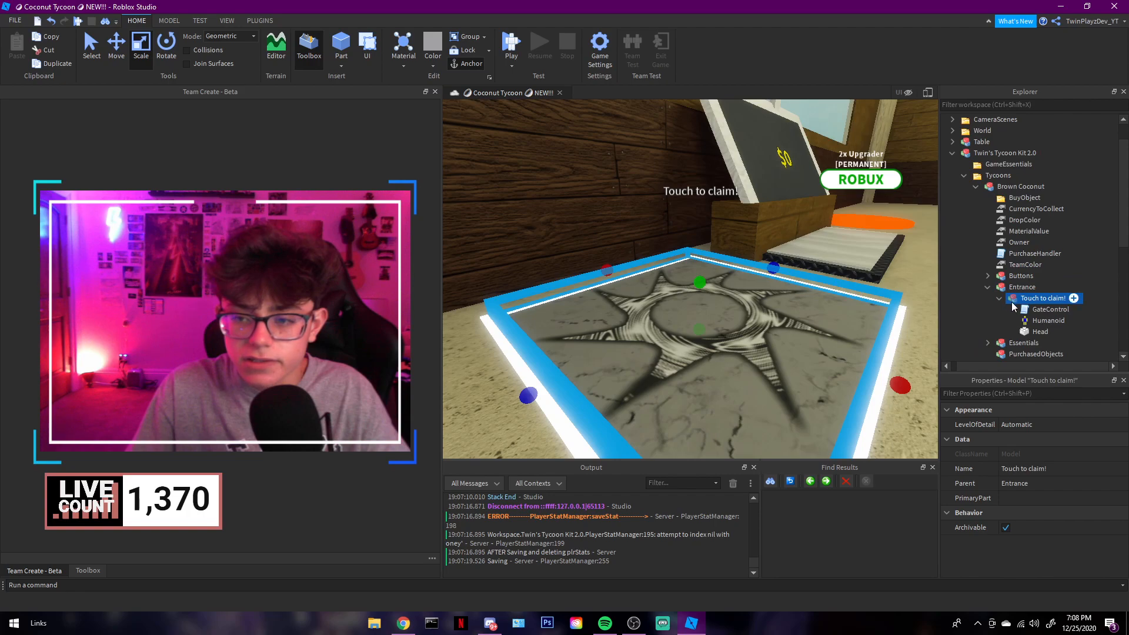
Scale the Touch to claim! gate's Head part slightly along one edge and collapse the Entrance model.
click(1037, 332)
mouse_move(606, 269)
mouse_down()
mouse_move(721, 328)
mouse_move(591, 281)
mouse_up()
click(1091, 316)
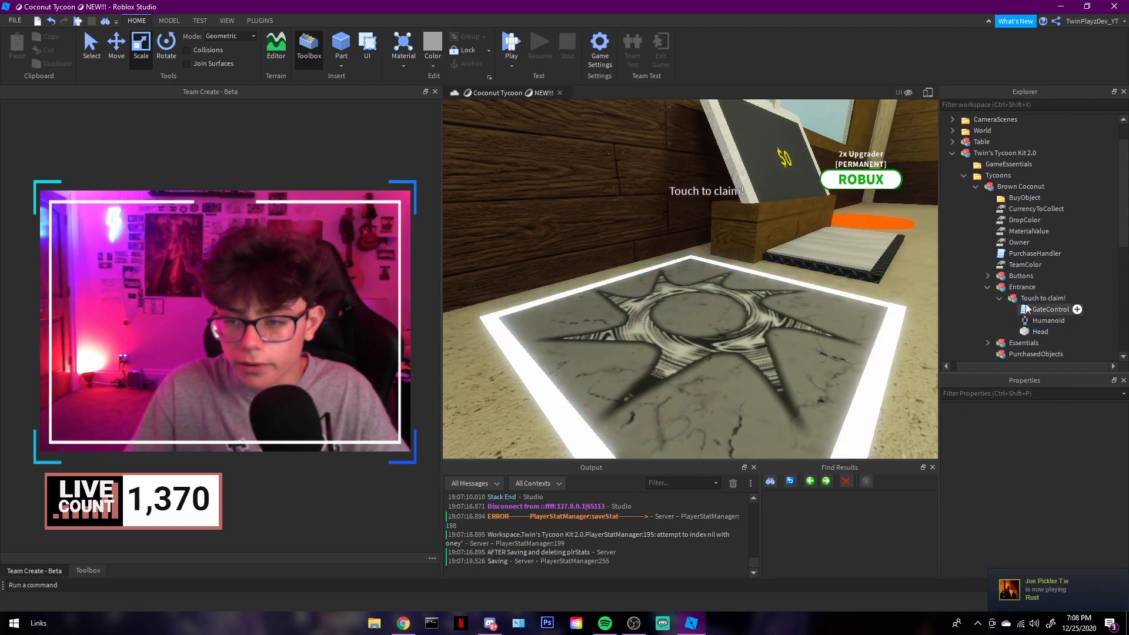
click(1024, 299)
click(996, 297)
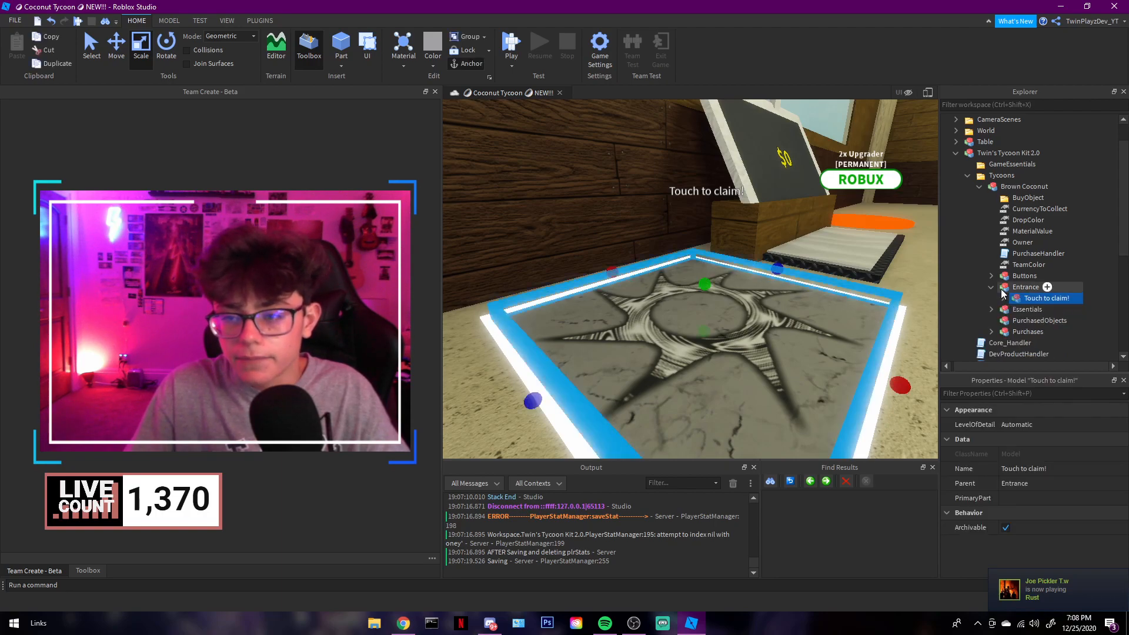
click(992, 285)
Examine the Essentials model's contents and focus the view on its CollectorParts.
click(1003, 298)
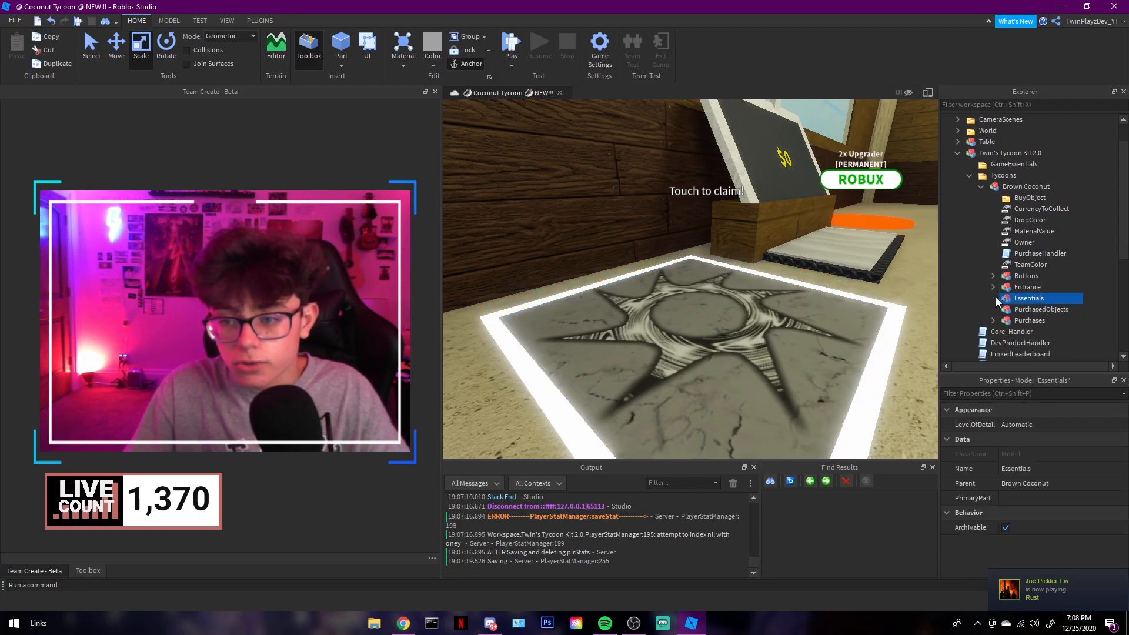
click(992, 298)
scroll(869, 248, down, 2)
right_drag(868, 248, 853, 241)
scroll(1048, 288, down, 2)
key(w)
click(1004, 254)
click(1003, 253)
click(1047, 253)
key(f)
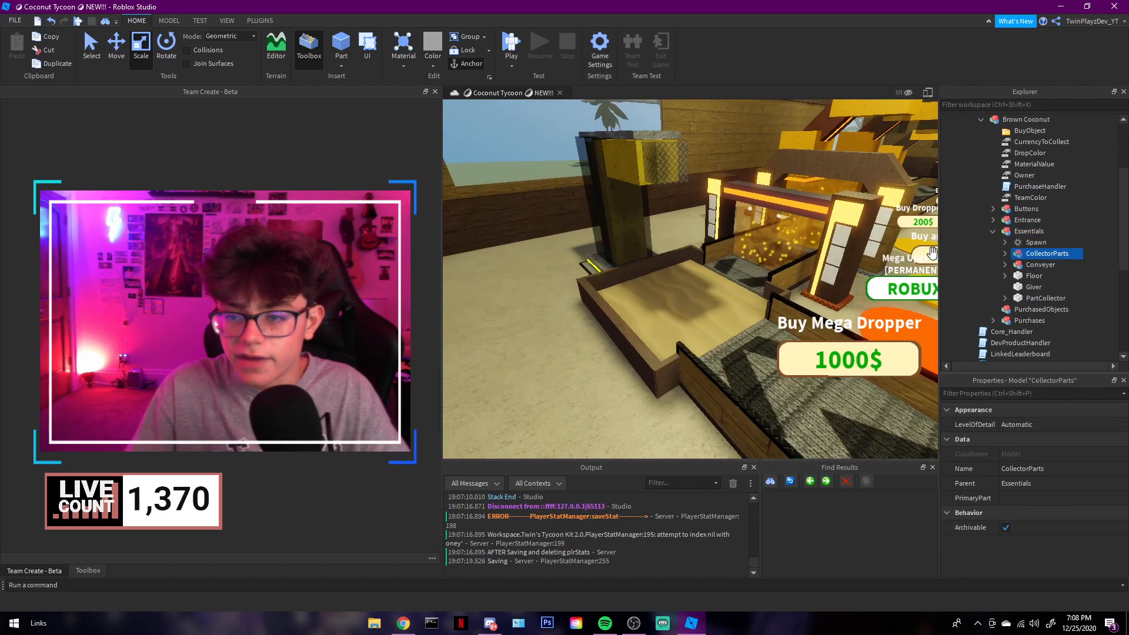
Examine the Giver and Floor parts of the Essentials model in the viewport.
click(1033, 276)
click(1033, 287)
key(f)
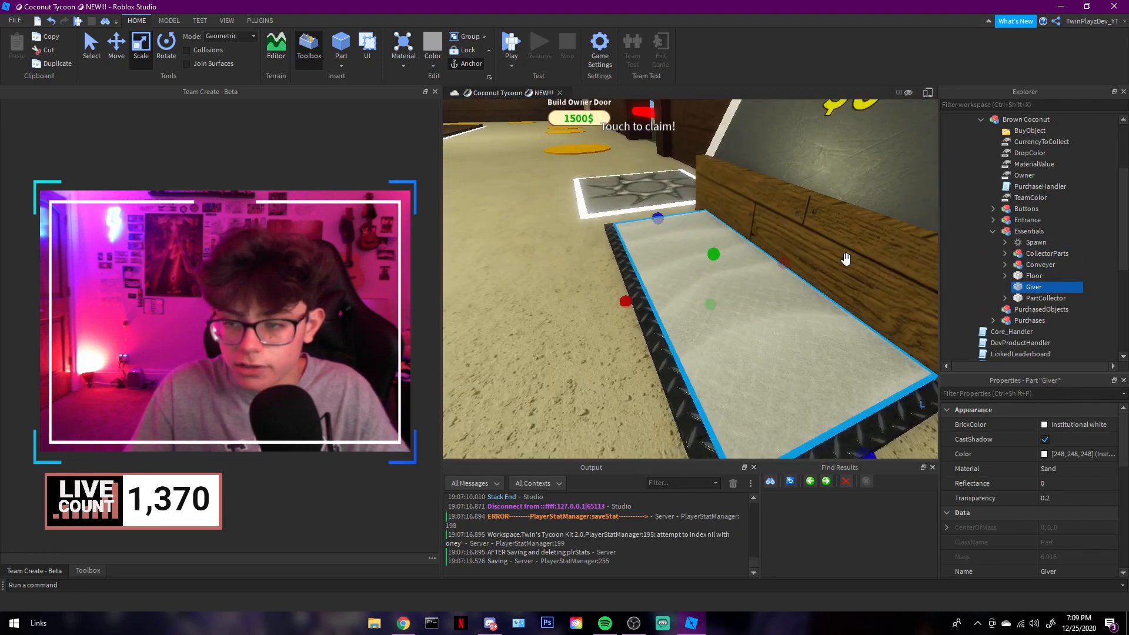
key(f)
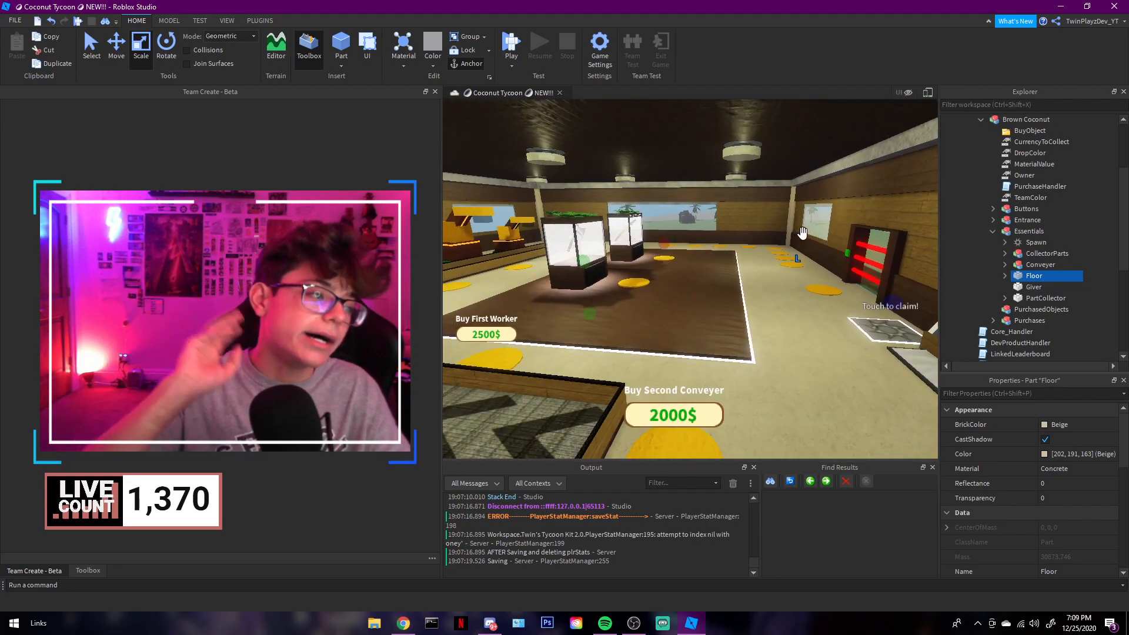
click(1005, 276)
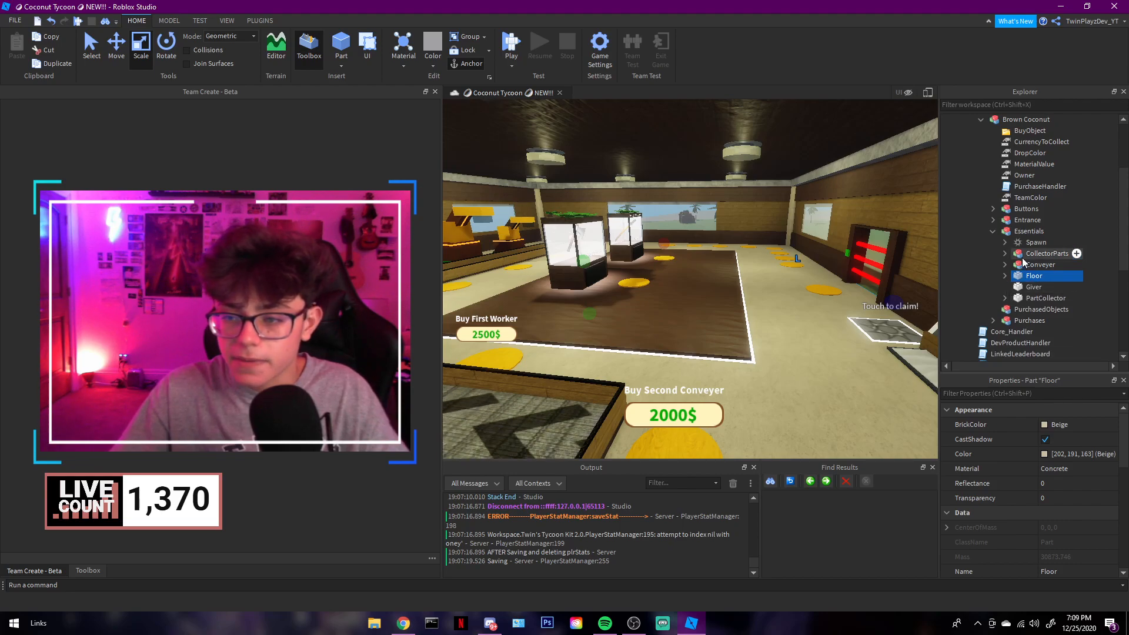
Examine the PartCollector part at the conveyor's end, including its Mesh and Extra children.
click(1044, 299)
key(f)
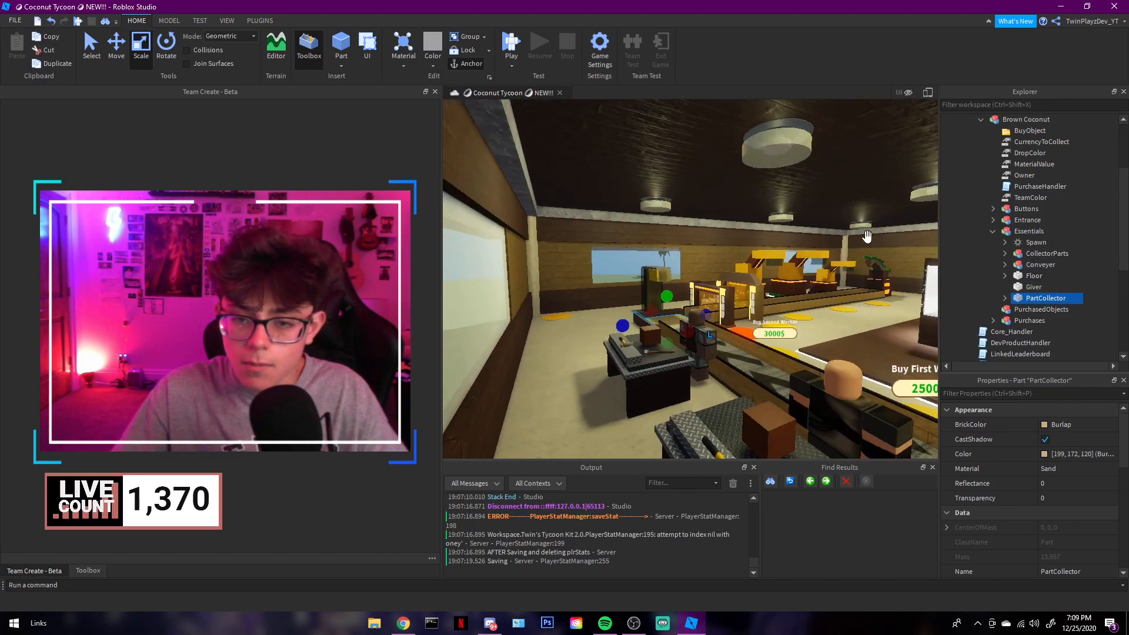
scroll(866, 236, up, 3)
right_drag(866, 236, 862, 236)
click(1088, 303)
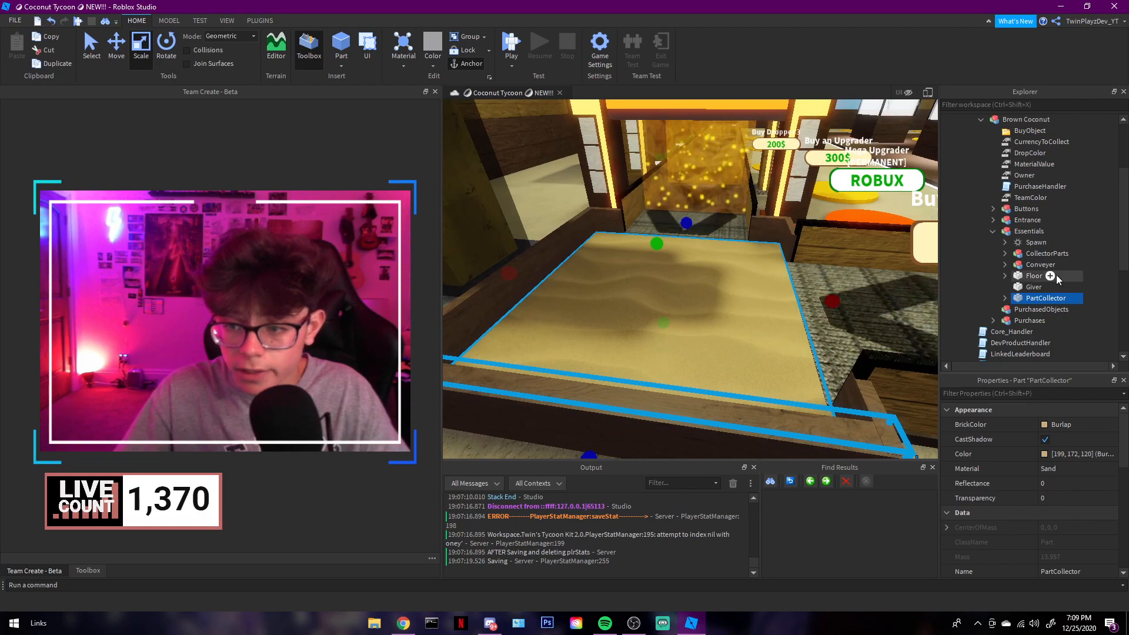
click(1012, 300)
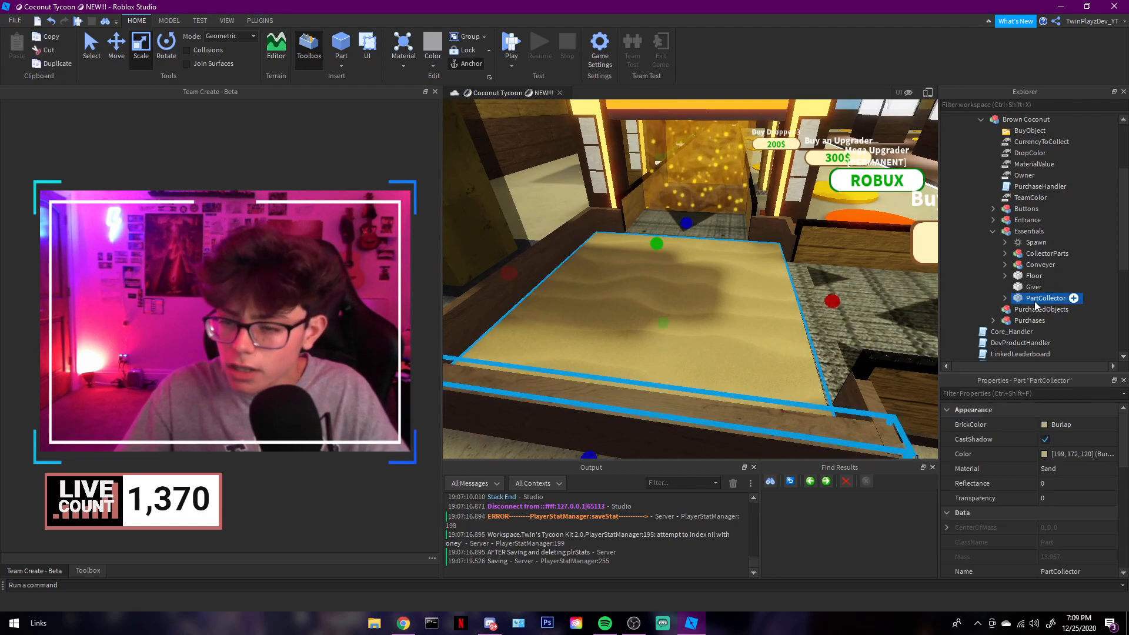
click(1005, 299)
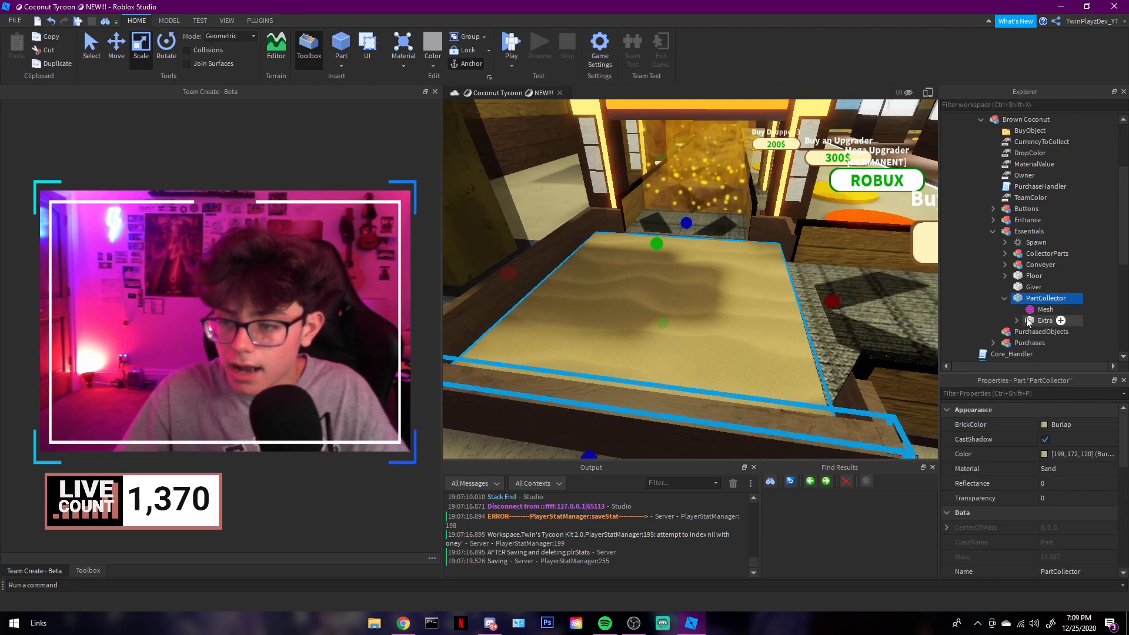
click(1043, 321)
key(f)
right_drag(861, 242, 862, 242)
key(d)
click(1017, 303)
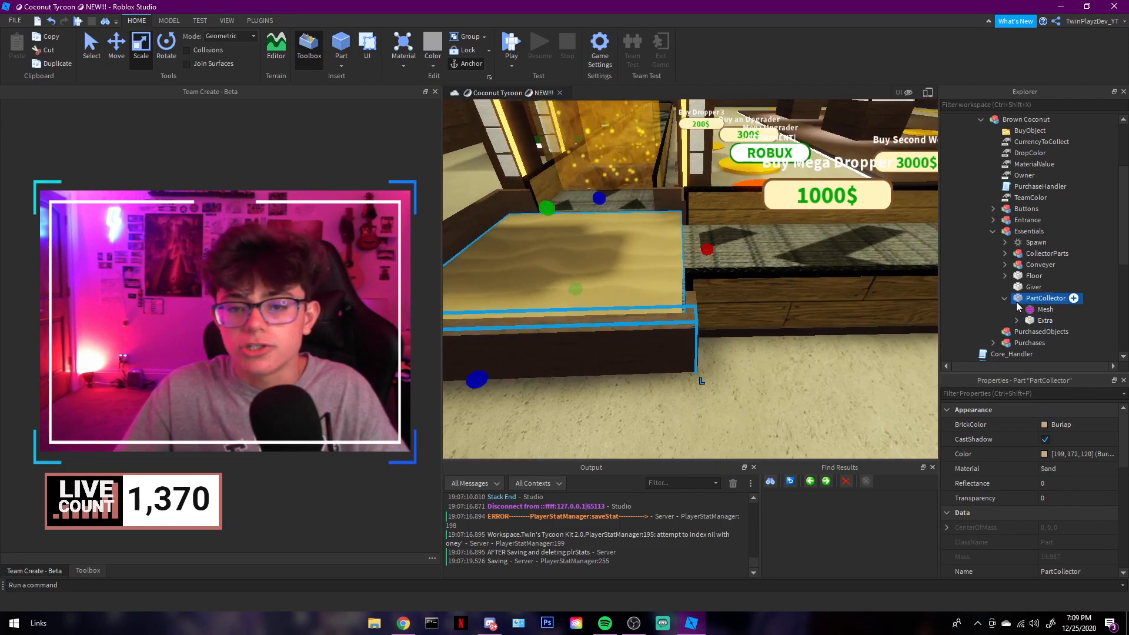
click(1004, 299)
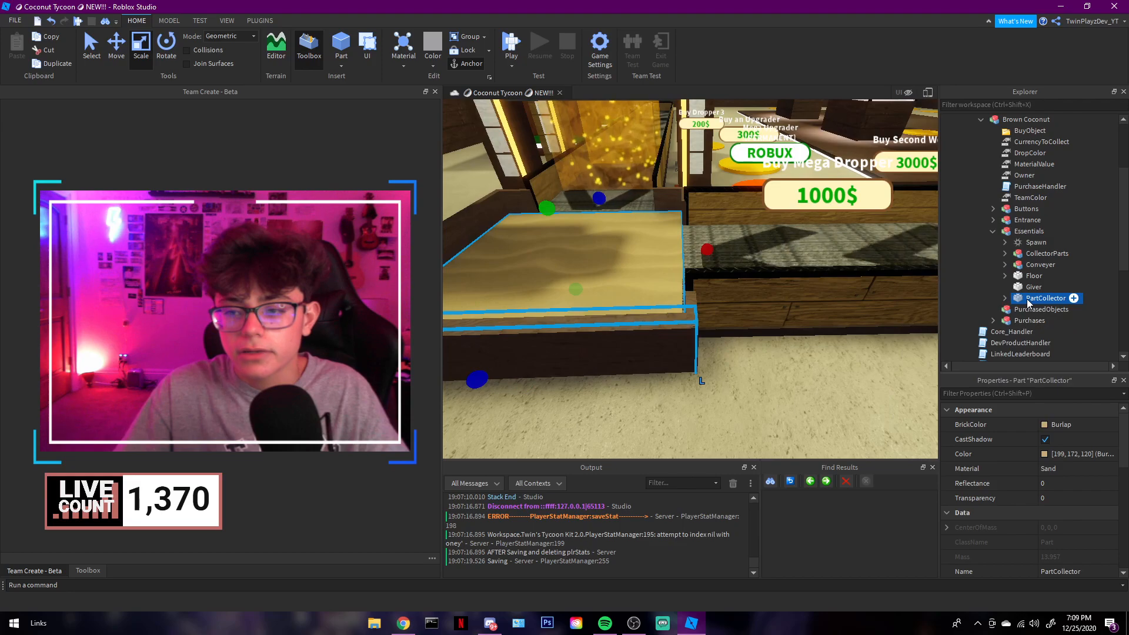
Duplicate the PartCollector part in the Essentials model and delete the copy.
right_click(1029, 301)
click(1059, 47)
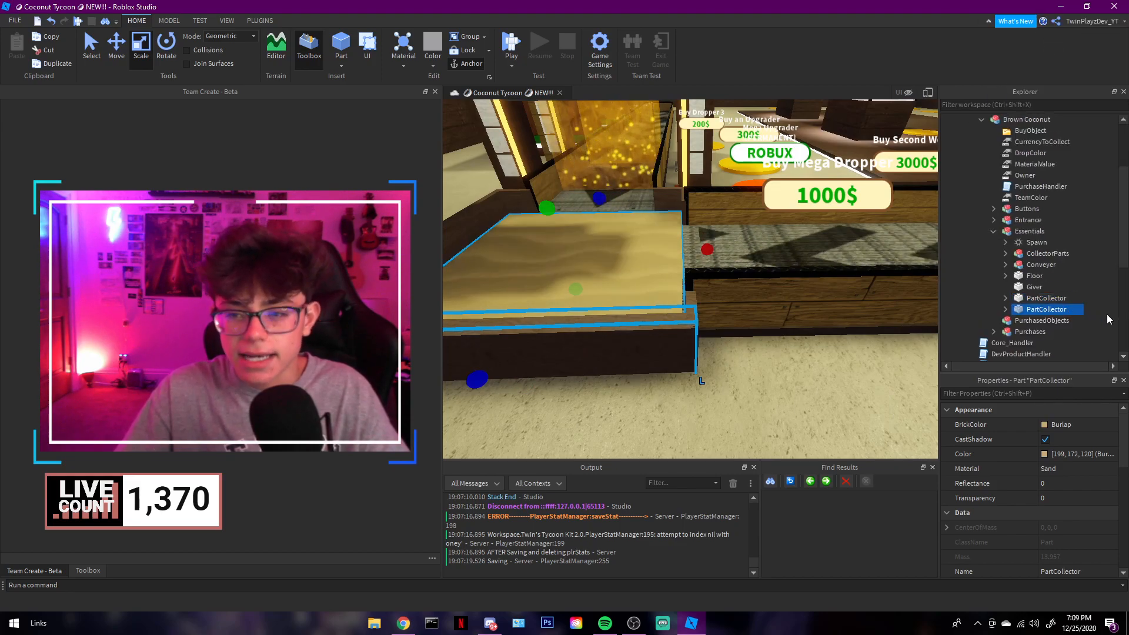
key(s)
right_drag(748, 241, 747, 242)
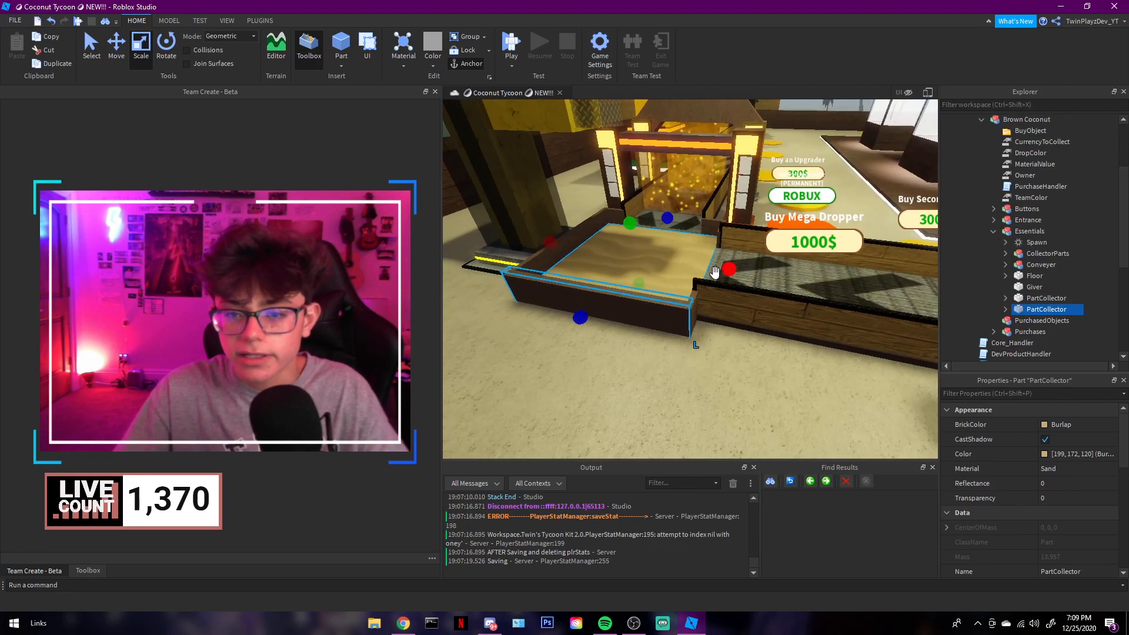
key(Delete)
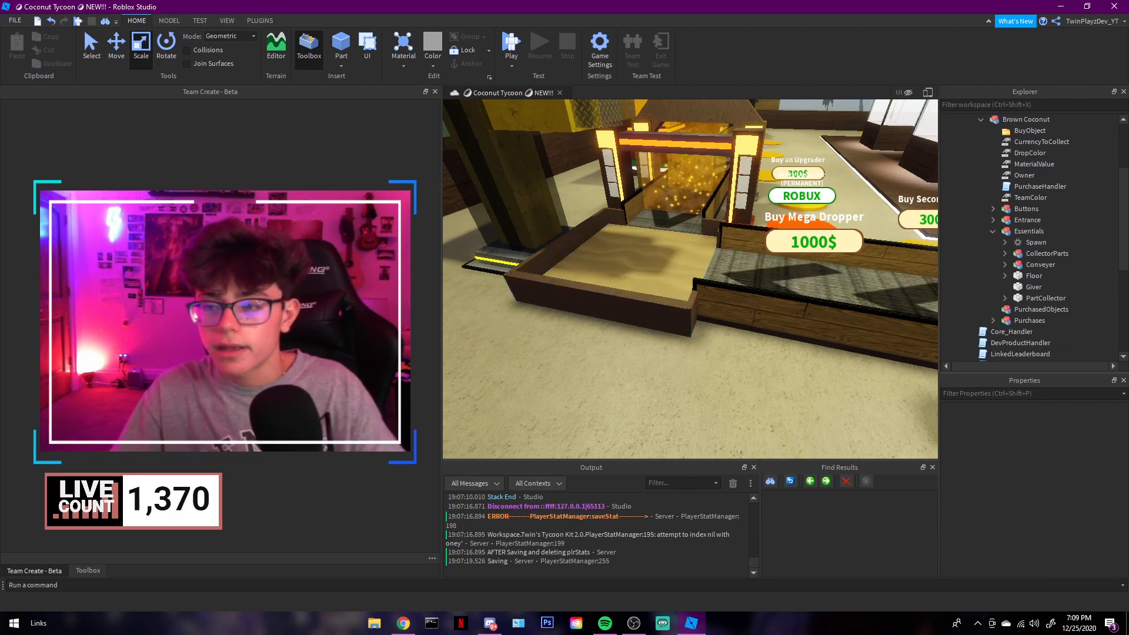
Move the Table model from the Workspace into the Brown Coconut tycoon's Purchases model.
click(993, 231)
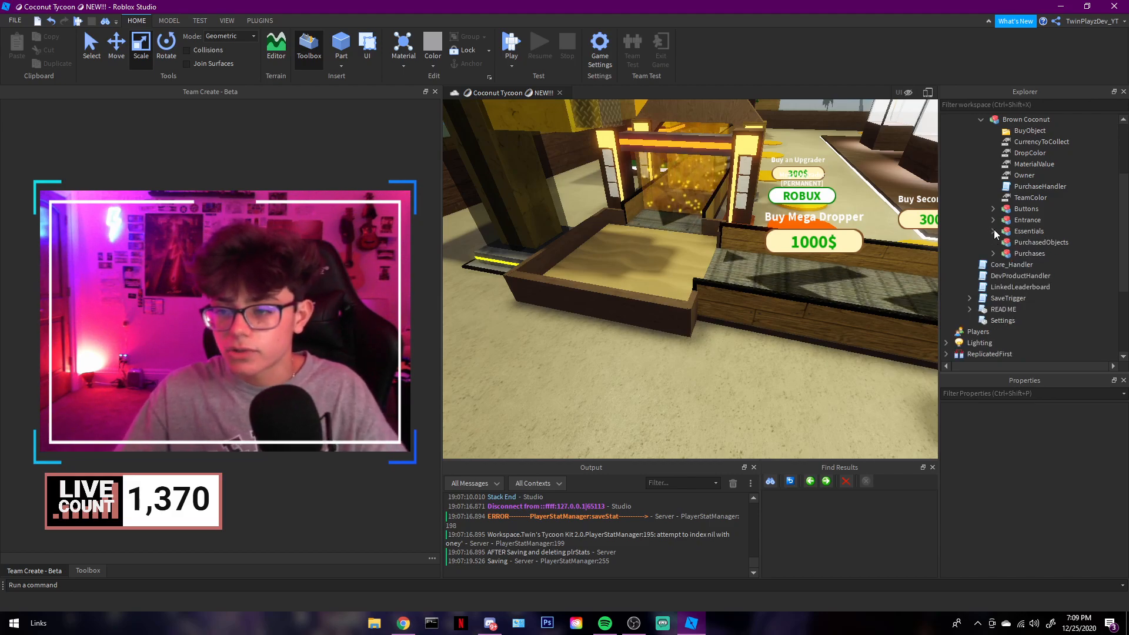
right_drag(809, 252, 809, 253)
key(w)
key(w)
click(657, 328)
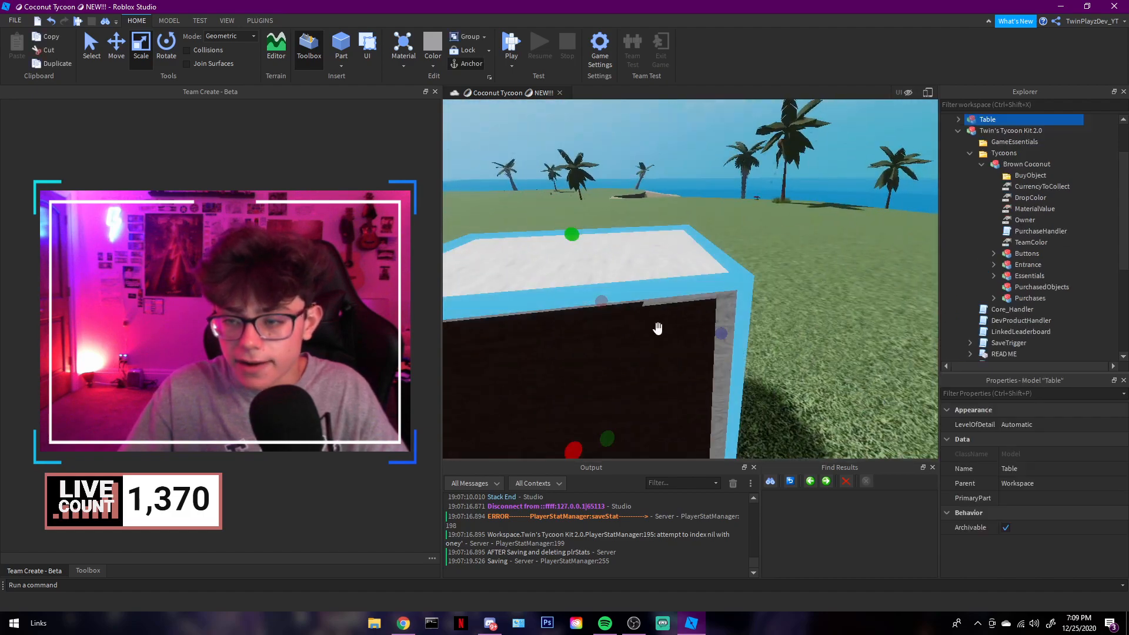
drag(981, 122, 1025, 298)
click(1114, 298)
scroll(1076, 305, up, 5)
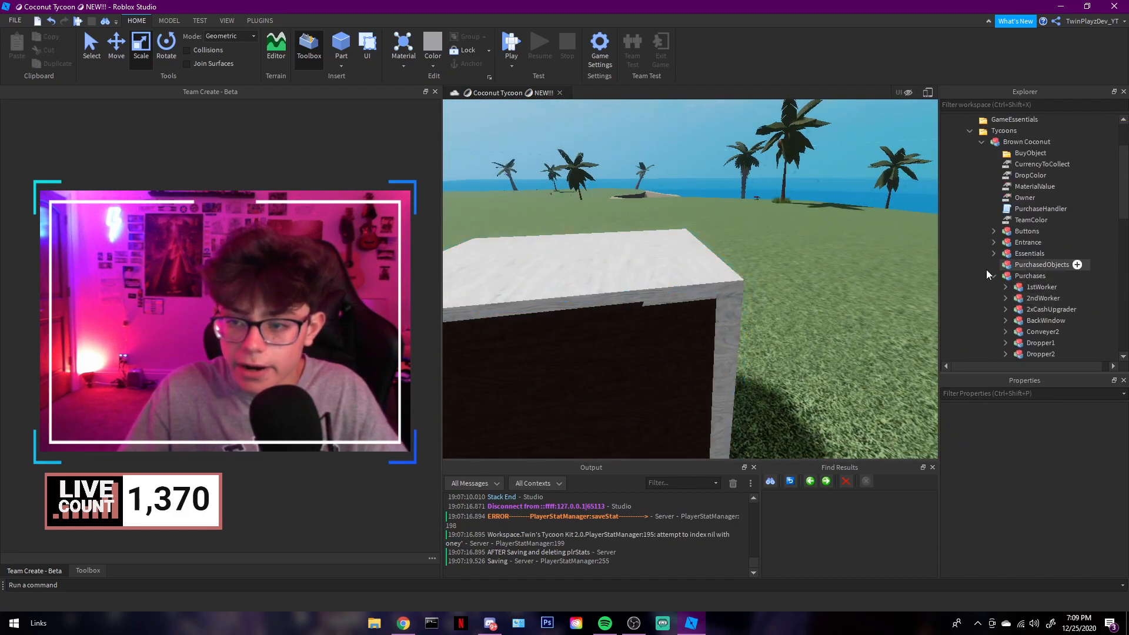
Select the Table model under Purchases and move it from the grass into the tycoon building.
key(s)
right_drag(846, 221, 848, 221)
key(w)
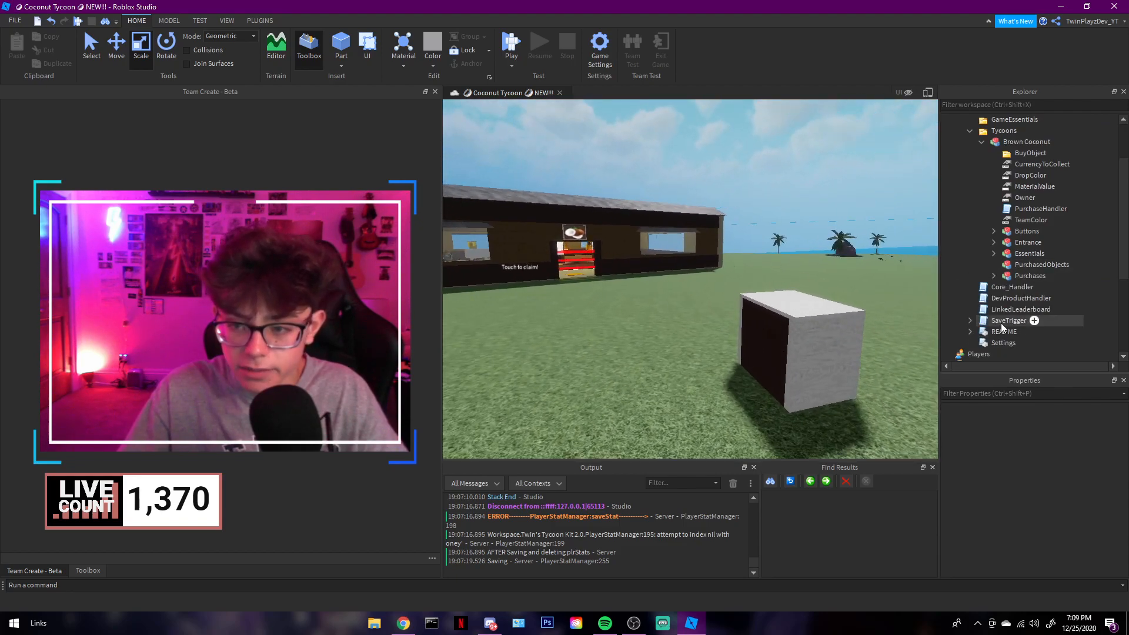
click(995, 277)
click(994, 277)
scroll(1005, 285, down, 3)
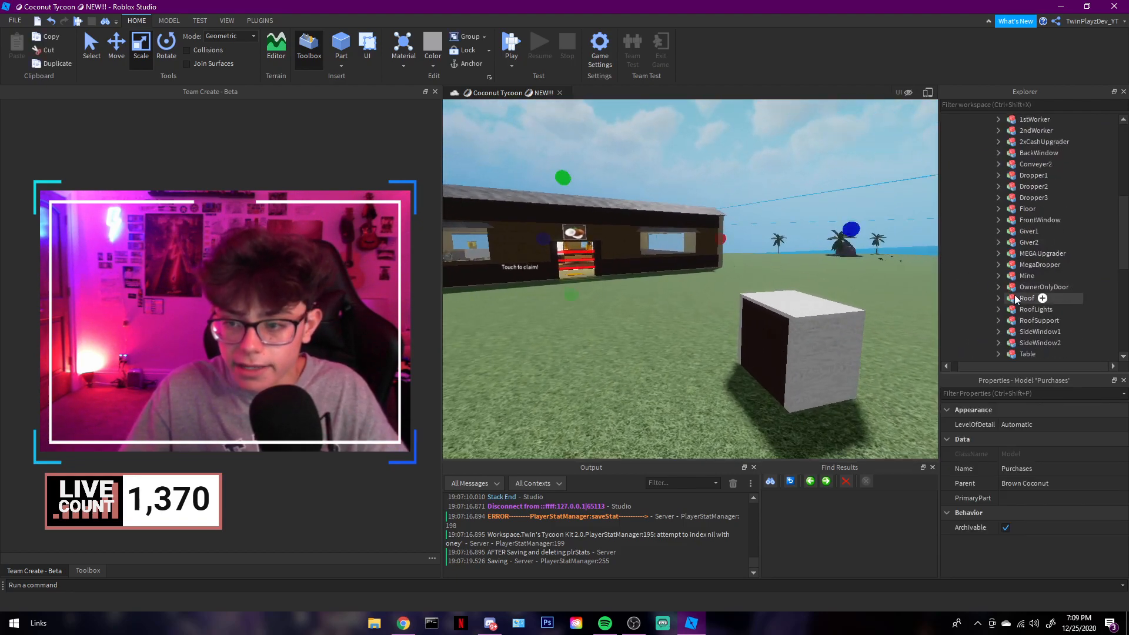
click(1027, 254)
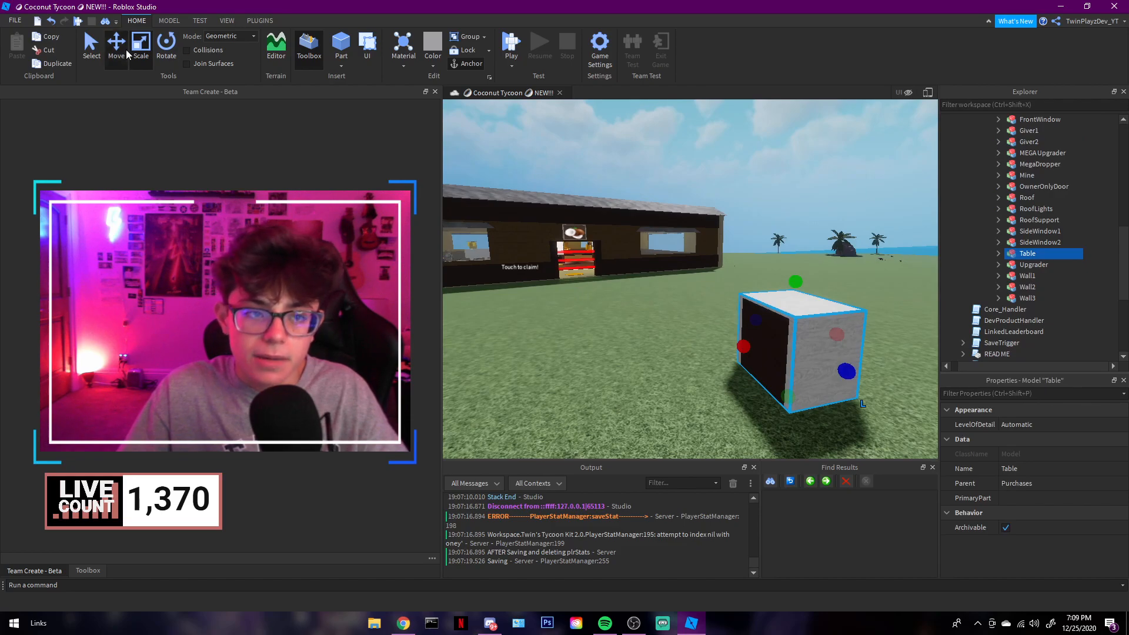
key(f)
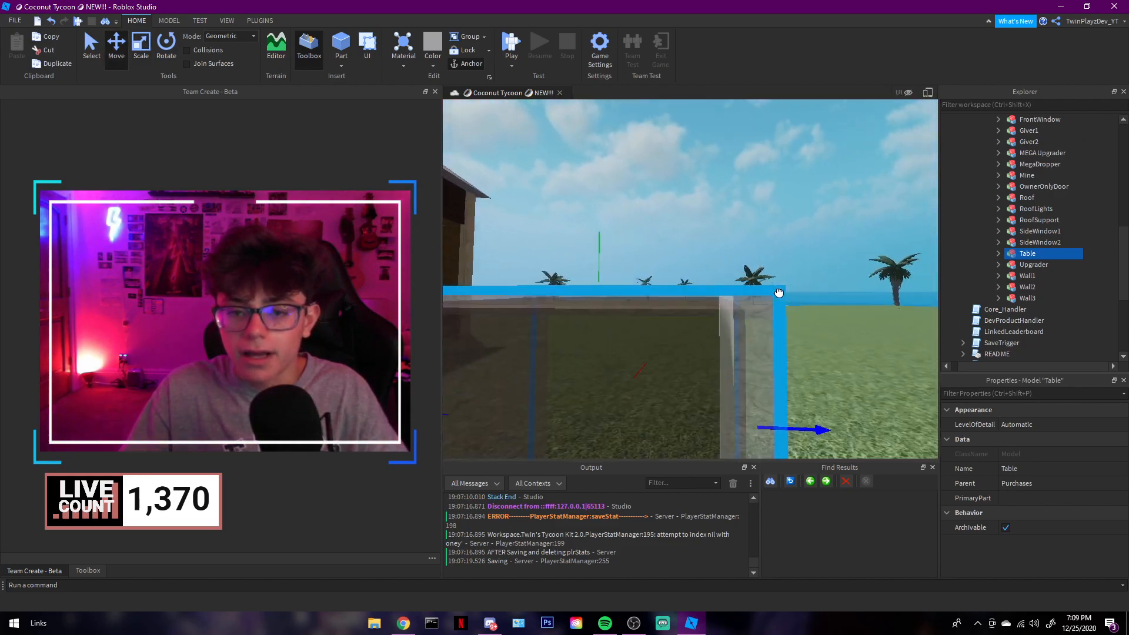
scroll(777, 294, down, 5)
right_drag(777, 294, 778, 292)
scroll(708, 308, up, 2)
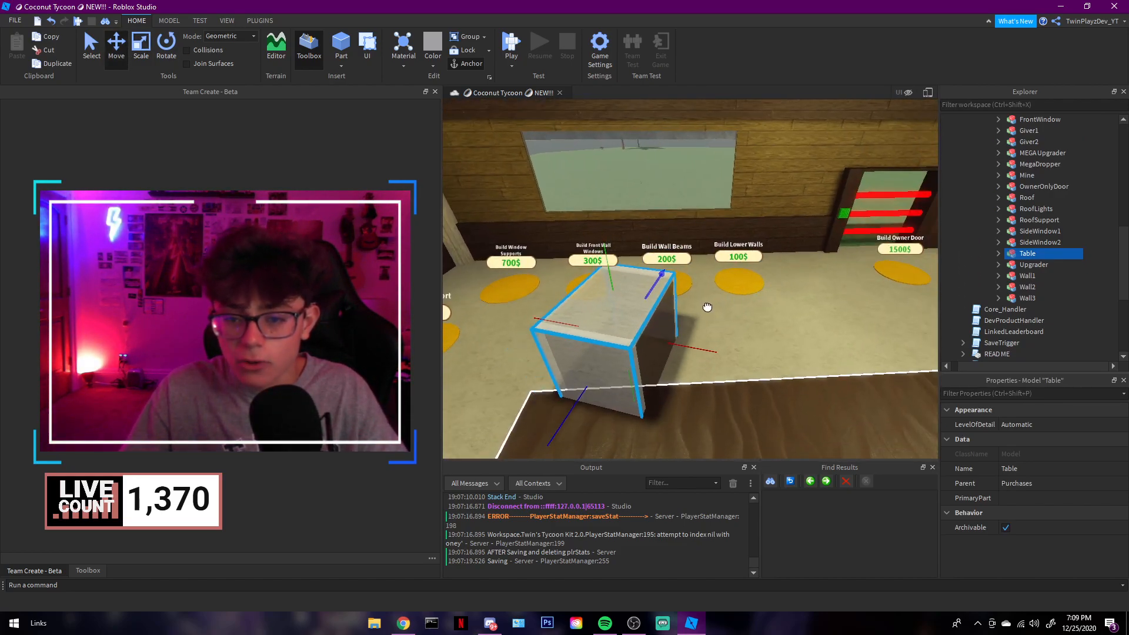
scroll(703, 309, down, 5)
scroll(703, 308, up, 5)
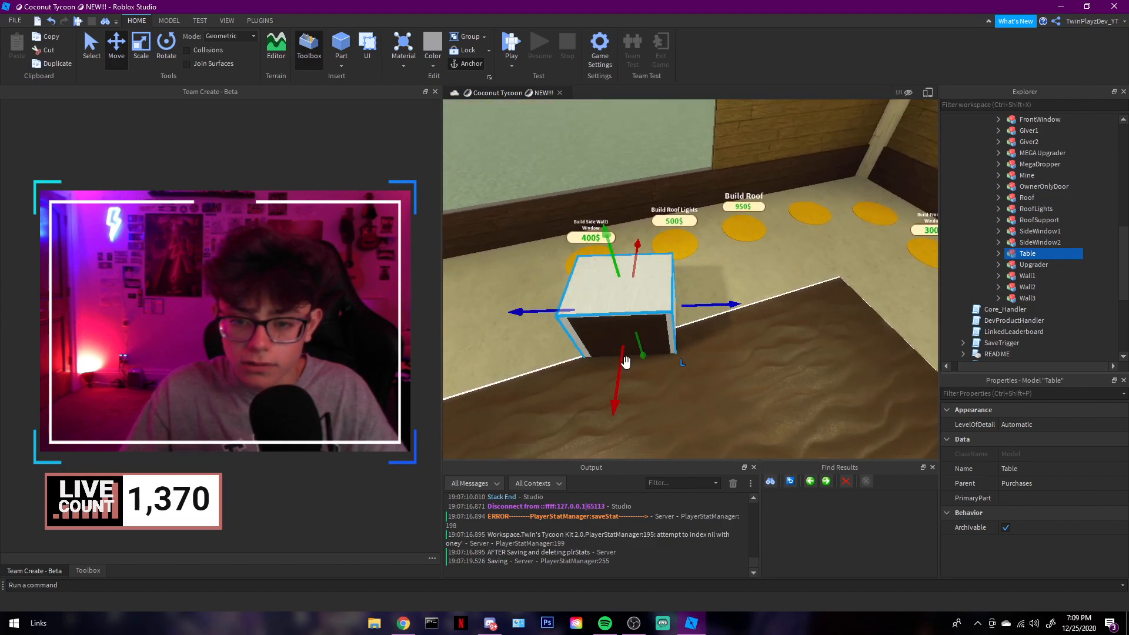
Move the table across the tycoon floor towards the side wall window.
drag(618, 365, 678, 259)
key(a)
drag(693, 221, 675, 226)
right_drag(671, 227, 675, 226)
drag(675, 226, 811, 230)
drag(735, 249, 795, 263)
Rotate the table to line up with the side wall beneath the window.
click(166, 50)
key(w)
right_drag(799, 253, 801, 257)
key(s)
key(w)
key(s)
drag(704, 270, 758, 245)
key(ctrl+2)
key(a)
right_drag(758, 244, 755, 245)
key(d)
key(a)
Duplicate the Begin Working! - [$0] button model in the tycoon's Buttons group.
click(1095, 280)
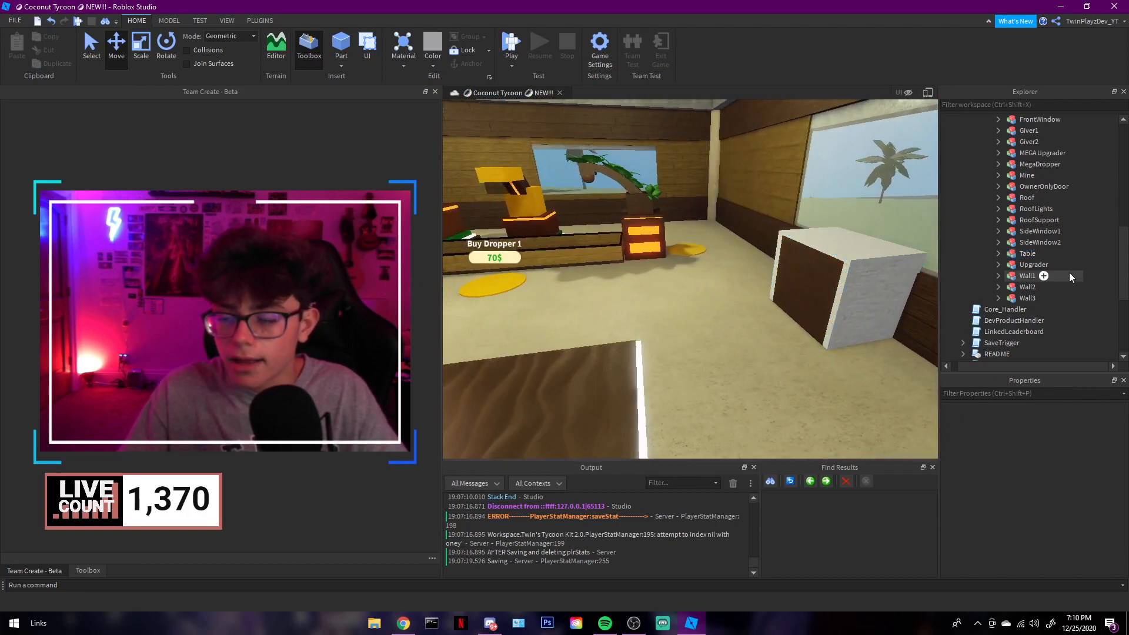
click(1015, 253)
click(1087, 276)
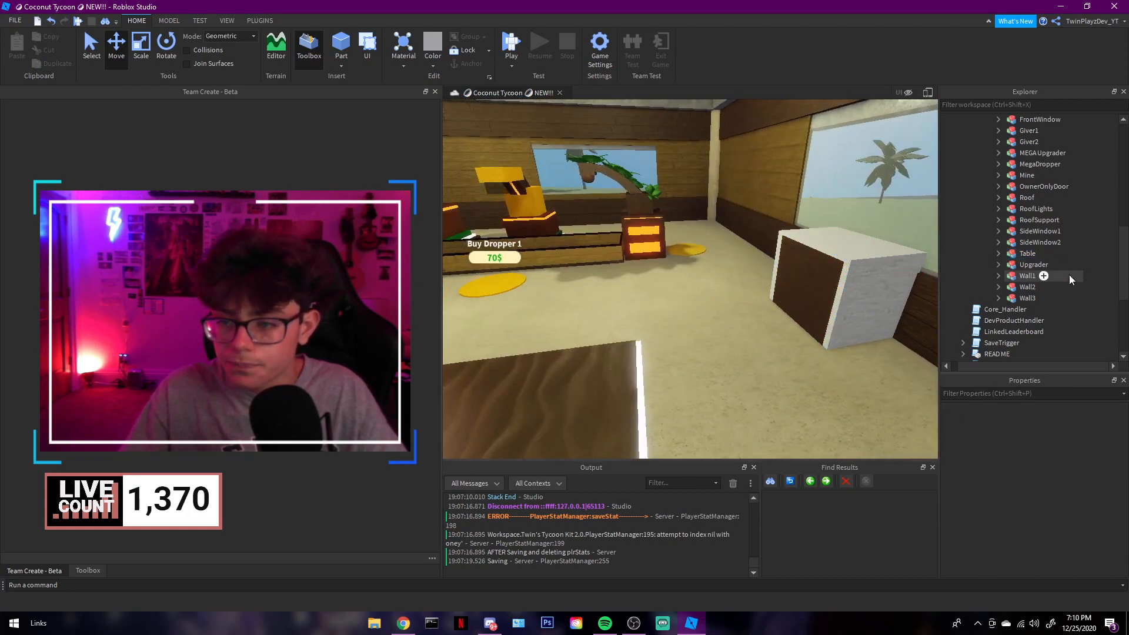
scroll(1047, 285, up, 6)
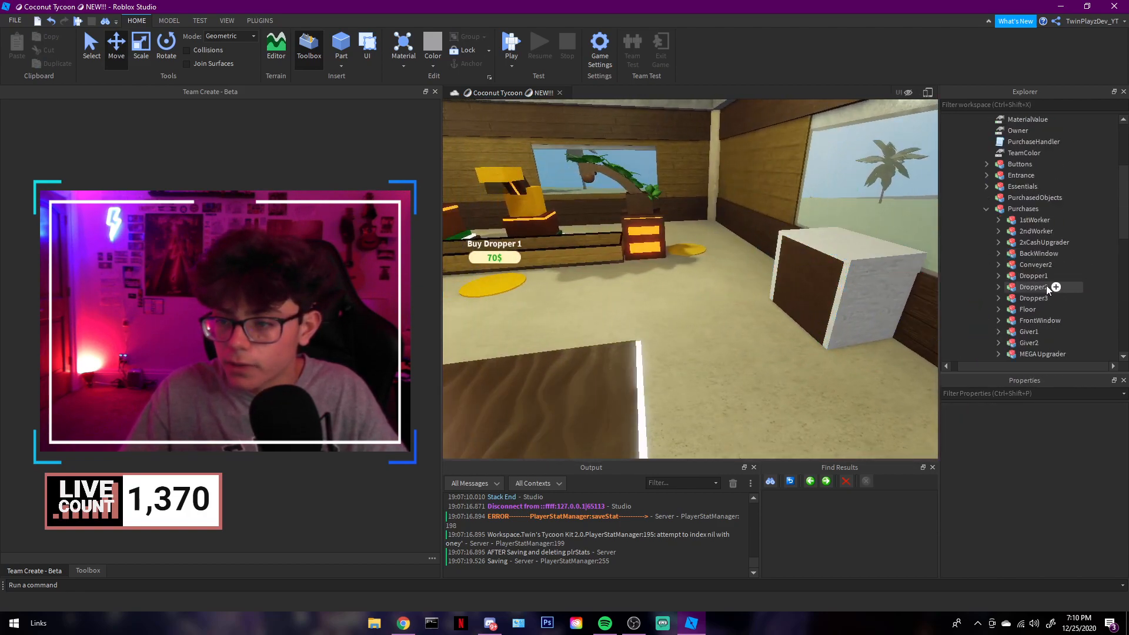
click(987, 209)
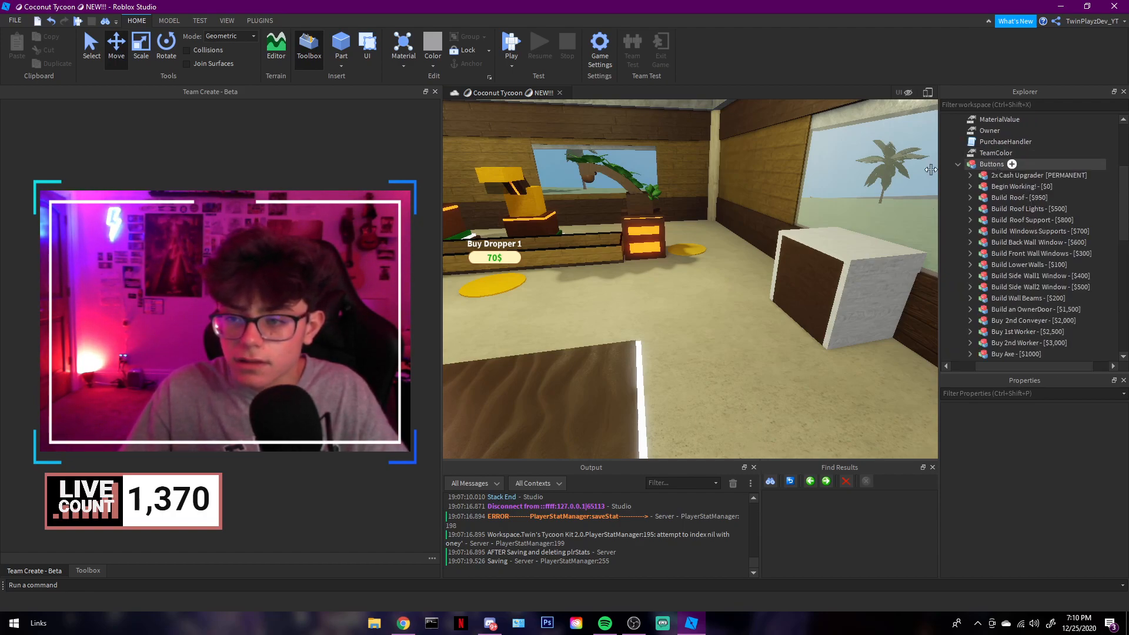
click(1002, 187)
key(f)
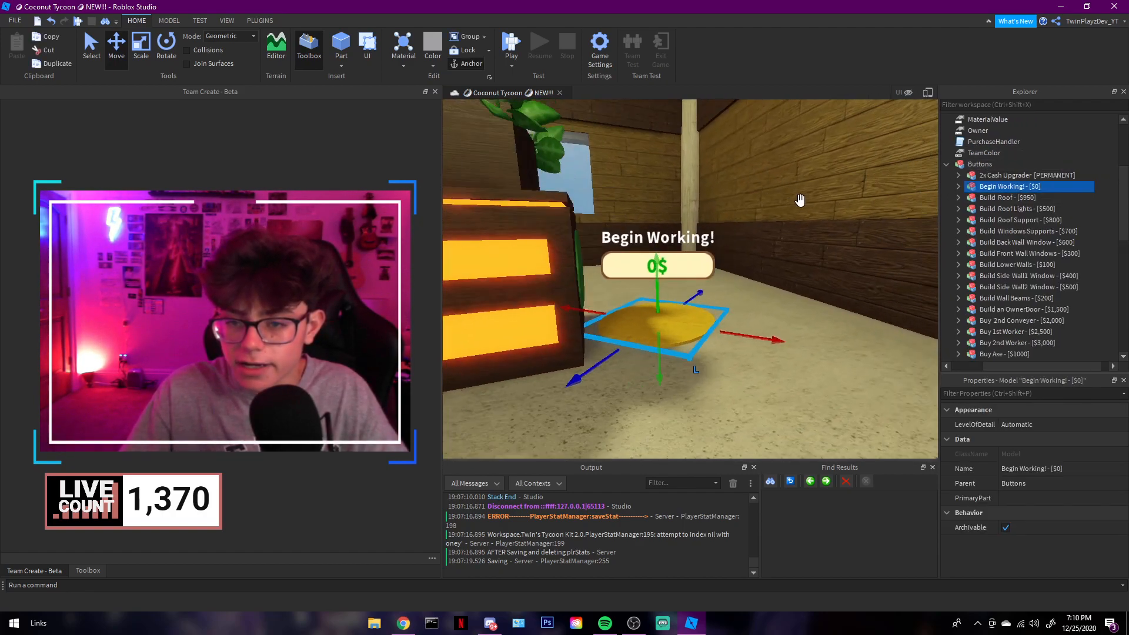
right_click(977, 187)
click(1001, 231)
Move the duplicated Begin Working! button onto the floor in front of the table.
drag(747, 316, 949, 369)
scroll(812, 382, down, 1)
drag(809, 388, 816, 386)
right_drag(812, 382, 816, 386)
key(s)
drag(816, 386, 755, 316)
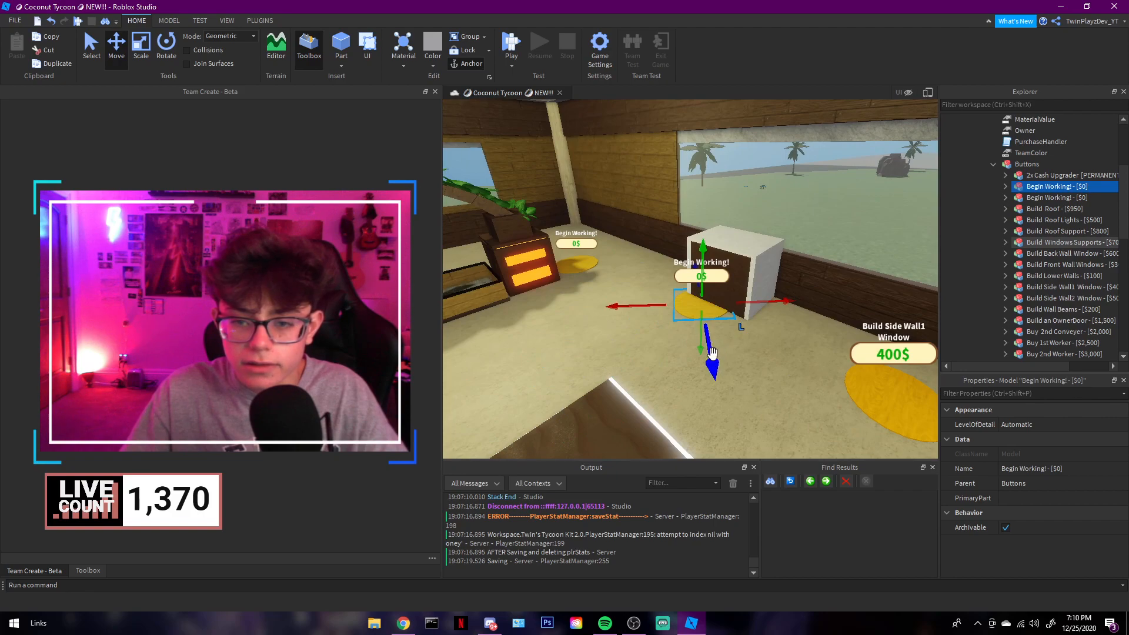
drag(711, 356, 726, 399)
drag(762, 331, 736, 333)
drag(689, 407, 687, 394)
right_drag(764, 302, 786, 329)
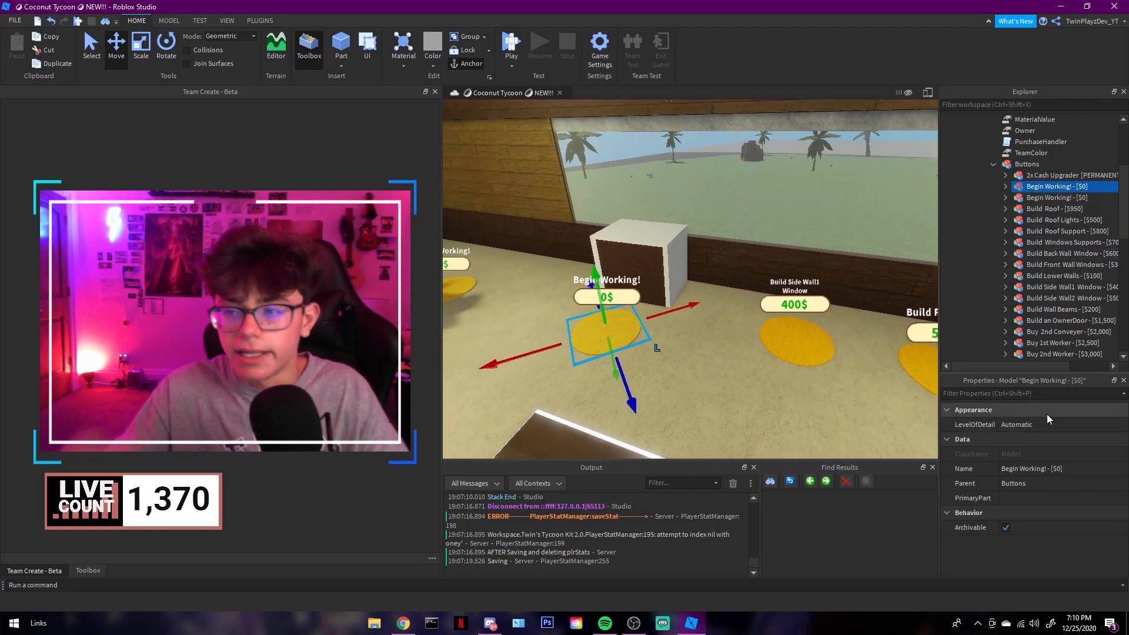
Rename the duplicated button model to "Build Table - [$100]".
click(1024, 469)
key(BackSpace)
text(Build Table - [)
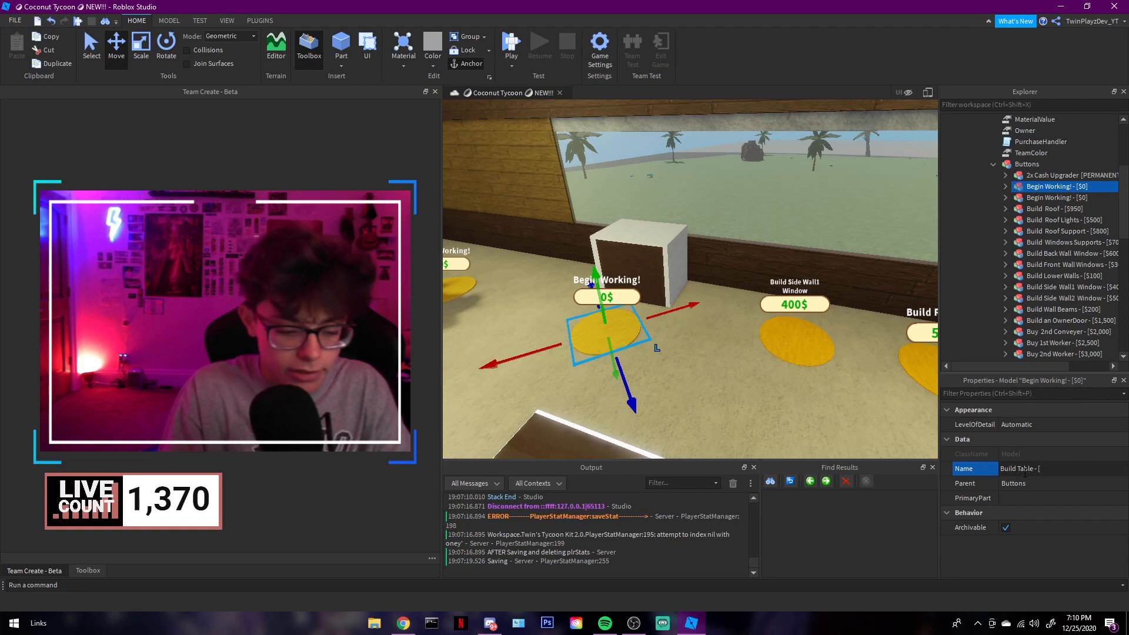
text($100])
key(Return)
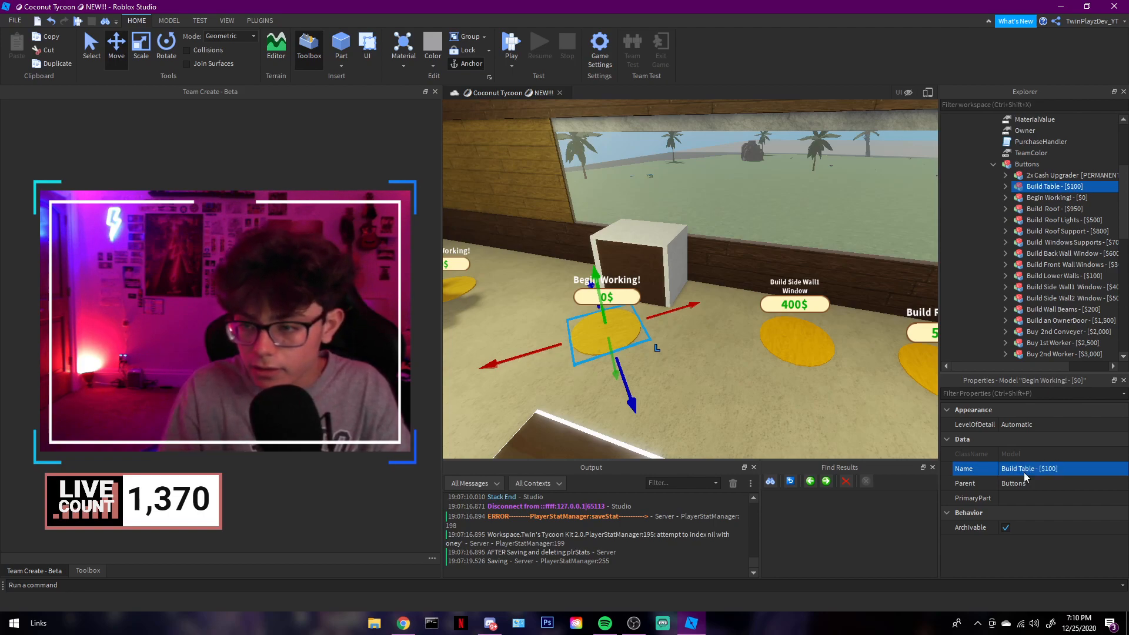
Set the value of the Build Table button's Object to Table.
click(1004, 187)
right_drag(776, 270, 776, 270)
key(w)
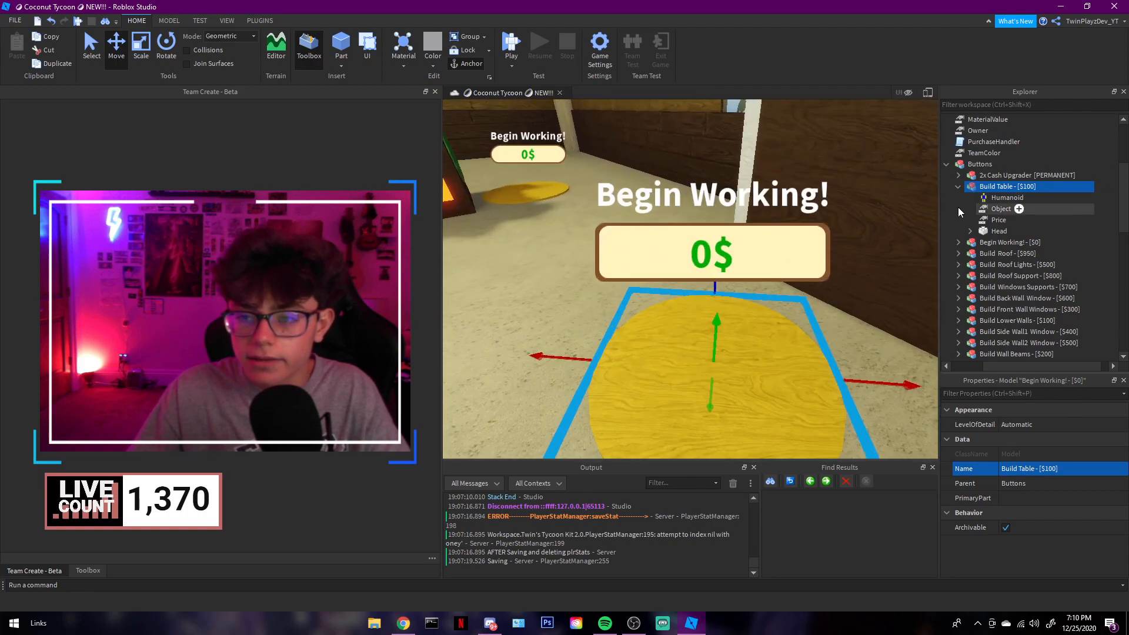
click(1001, 209)
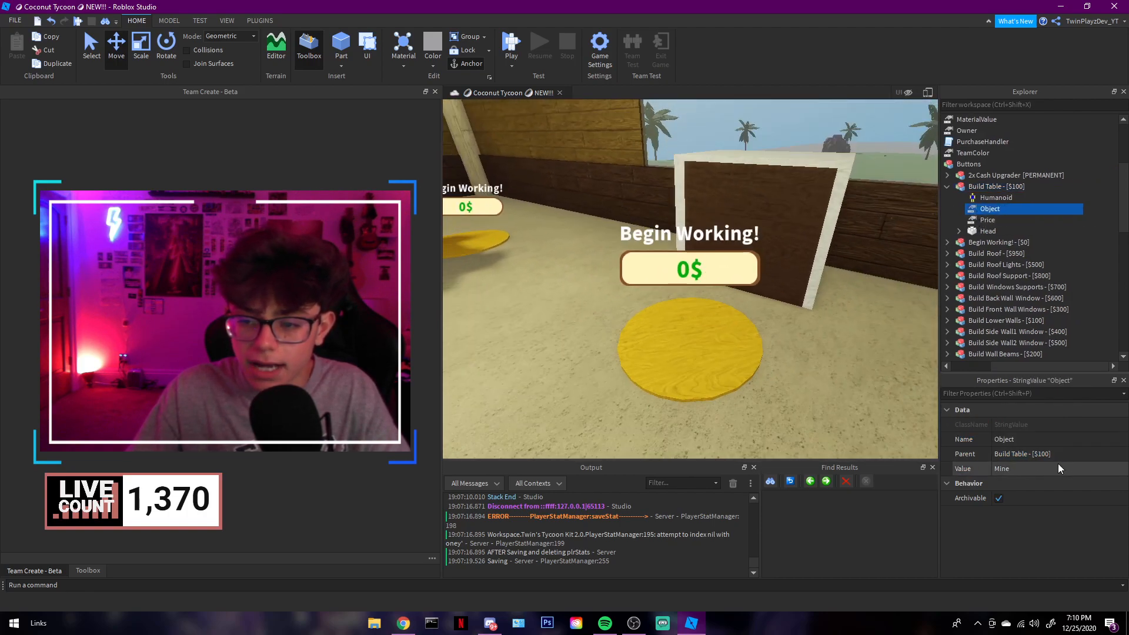
click(1049, 466)
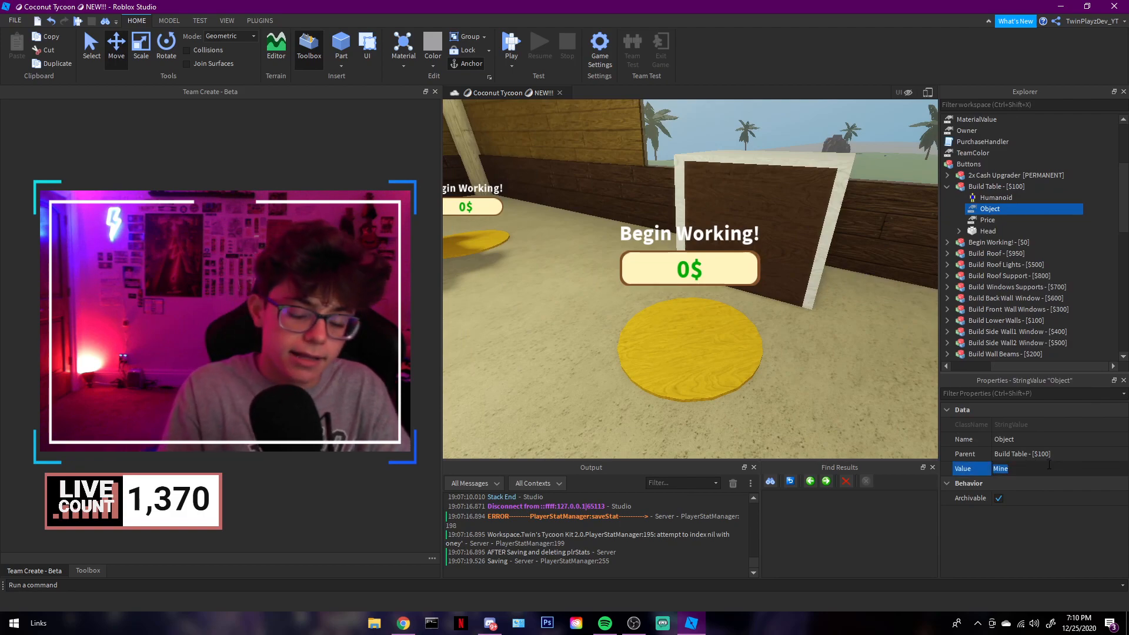
text(Table)
key(Return)
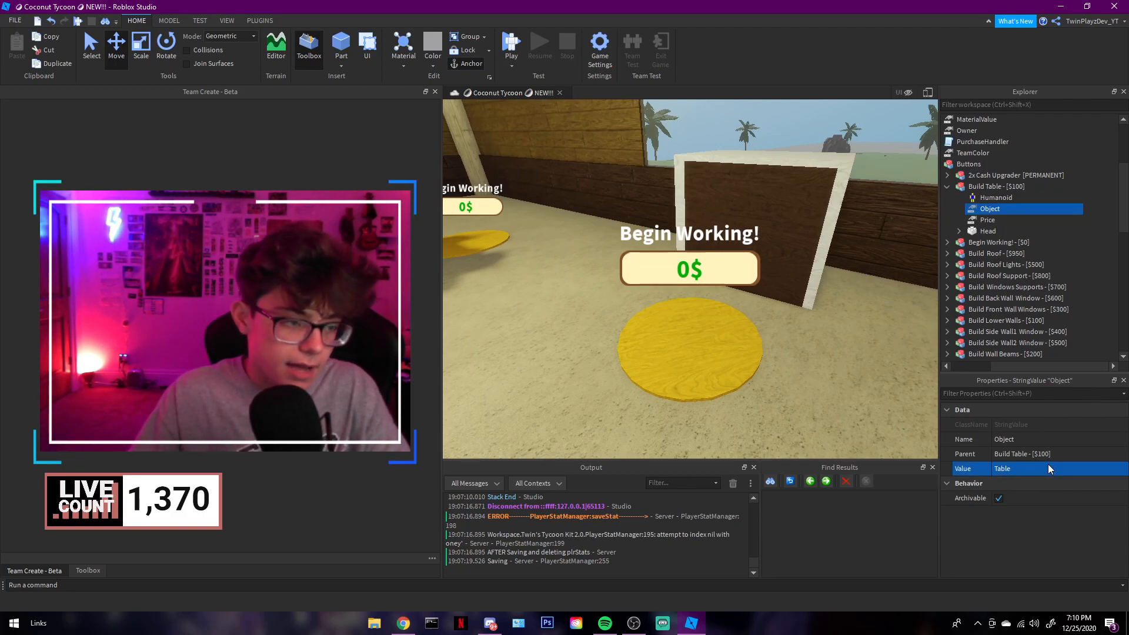
Set the value of the Build Table button's Price to 100.
click(979, 224)
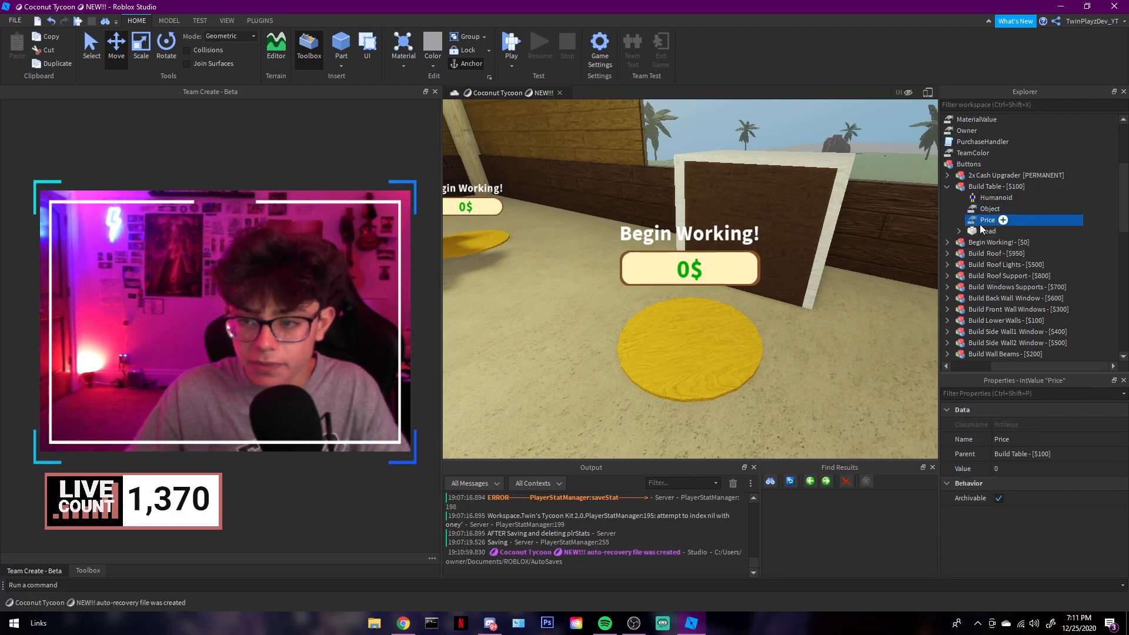
click(1026, 473)
text(100)
key(Return)
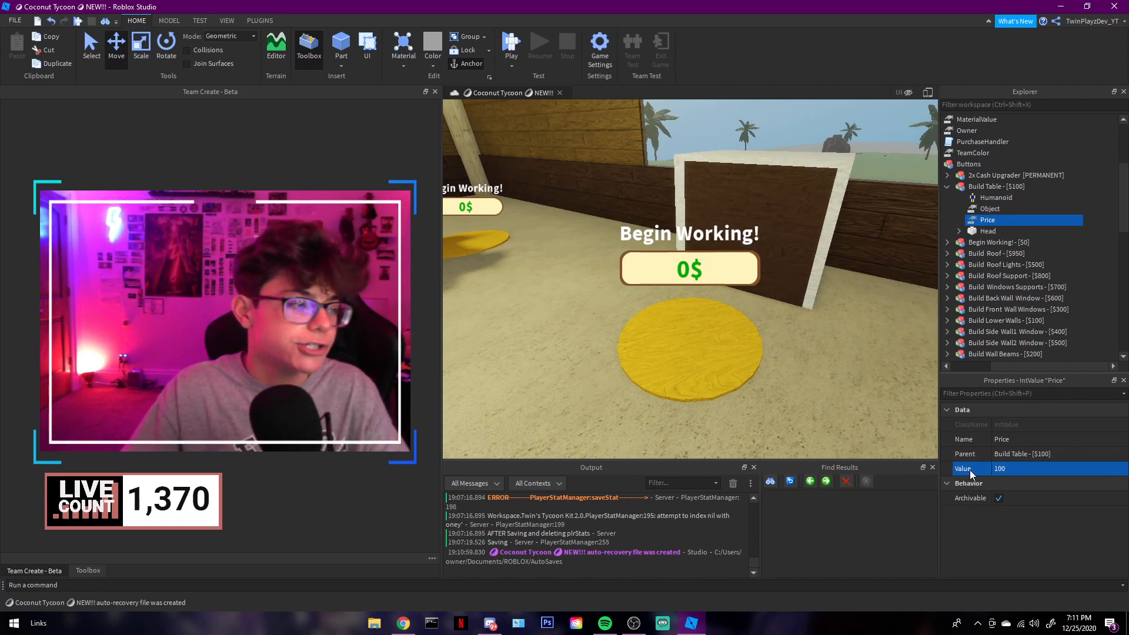
click(976, 210)
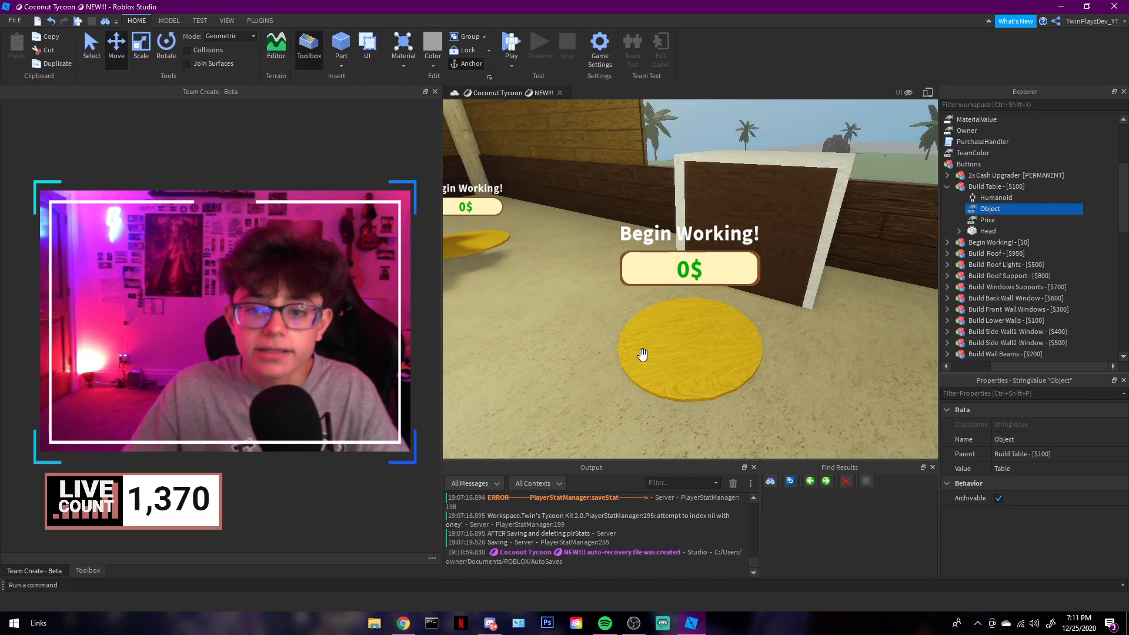
click(981, 220)
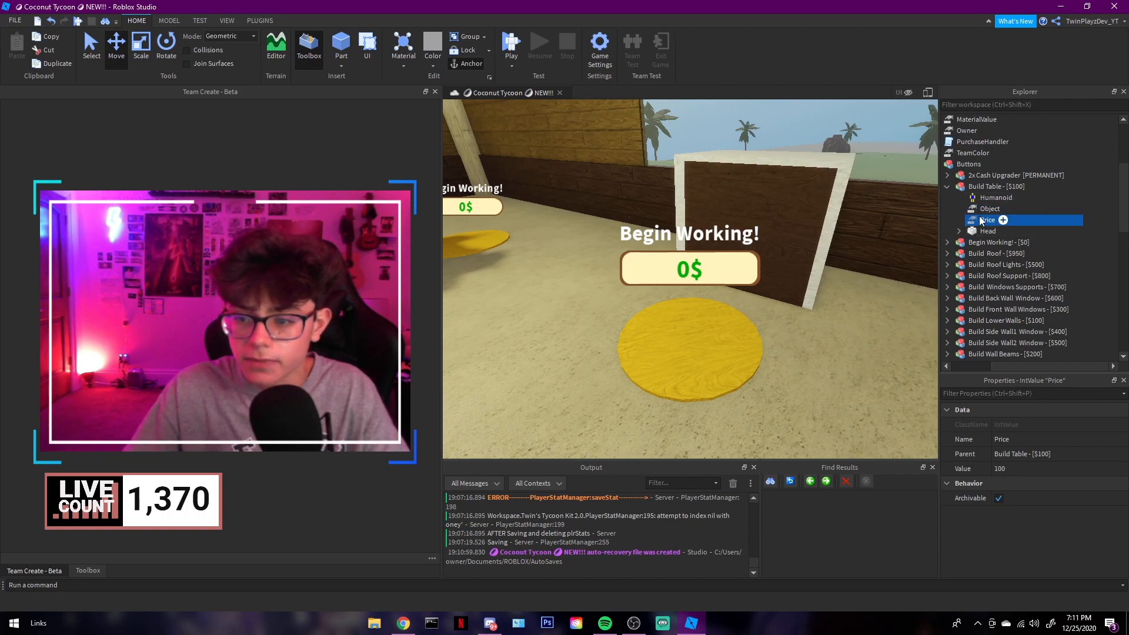
drag(1010, 367, 993, 366)
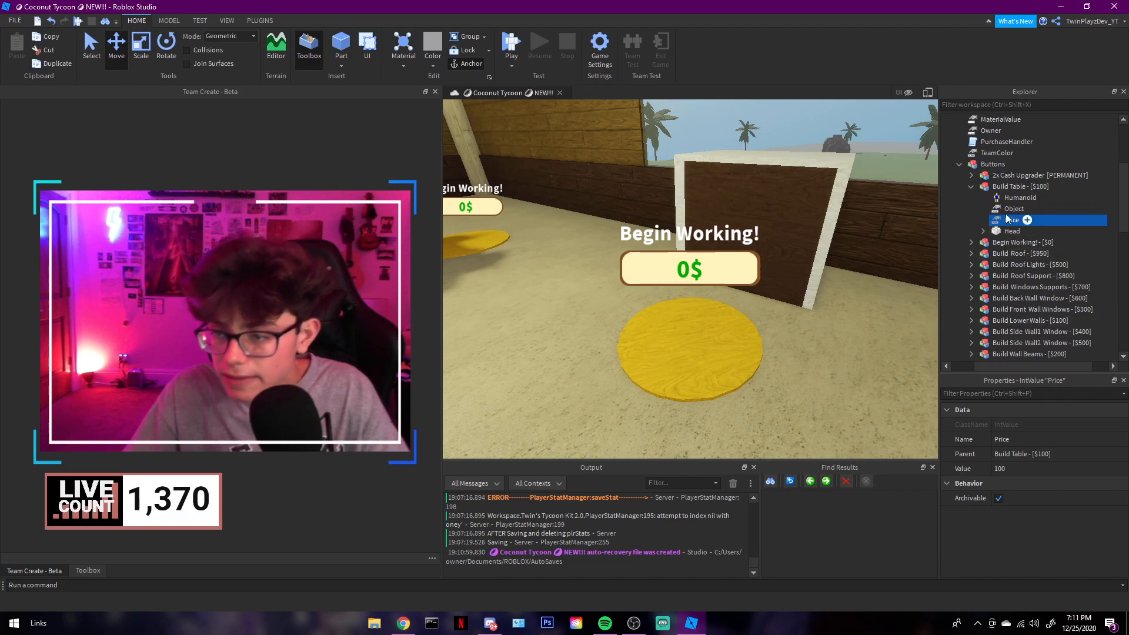
Duplicate the Dependency value of the 2x Cash Upgrader button and place the copy inside Build Table - [$100].
click(972, 175)
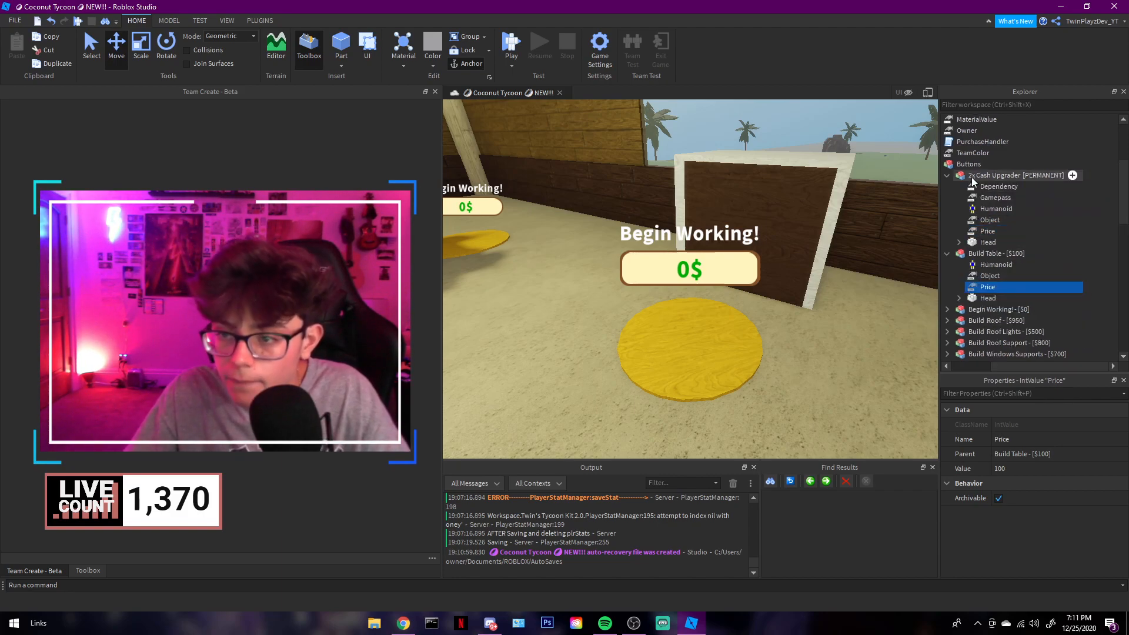
click(973, 187)
right_click(975, 187)
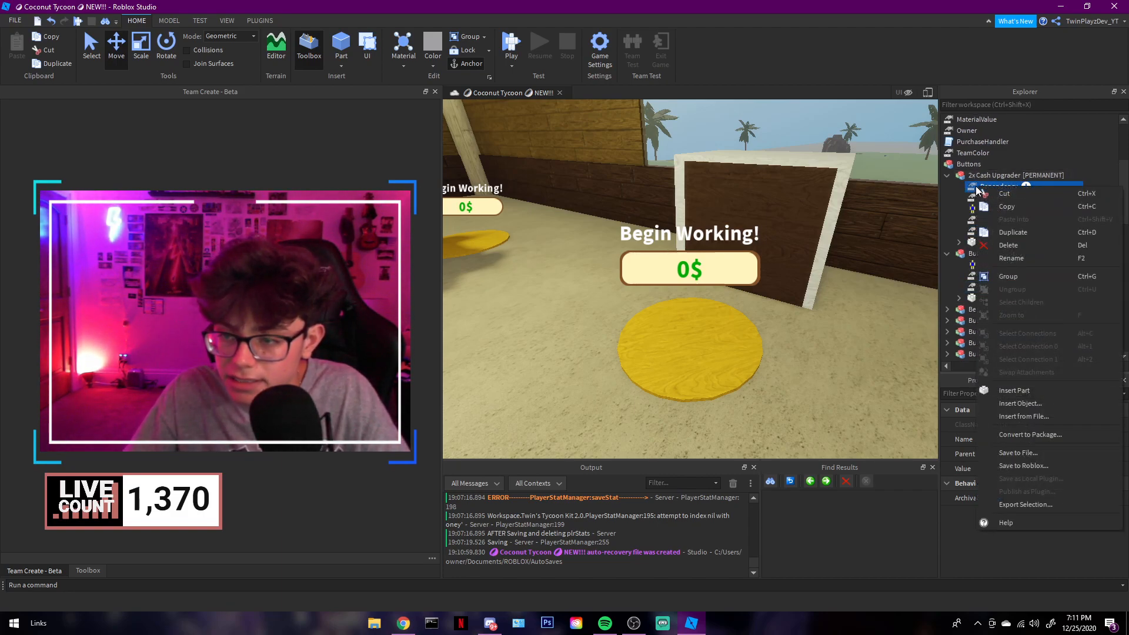
click(1011, 232)
drag(1047, 187, 1036, 266)
click(1005, 175)
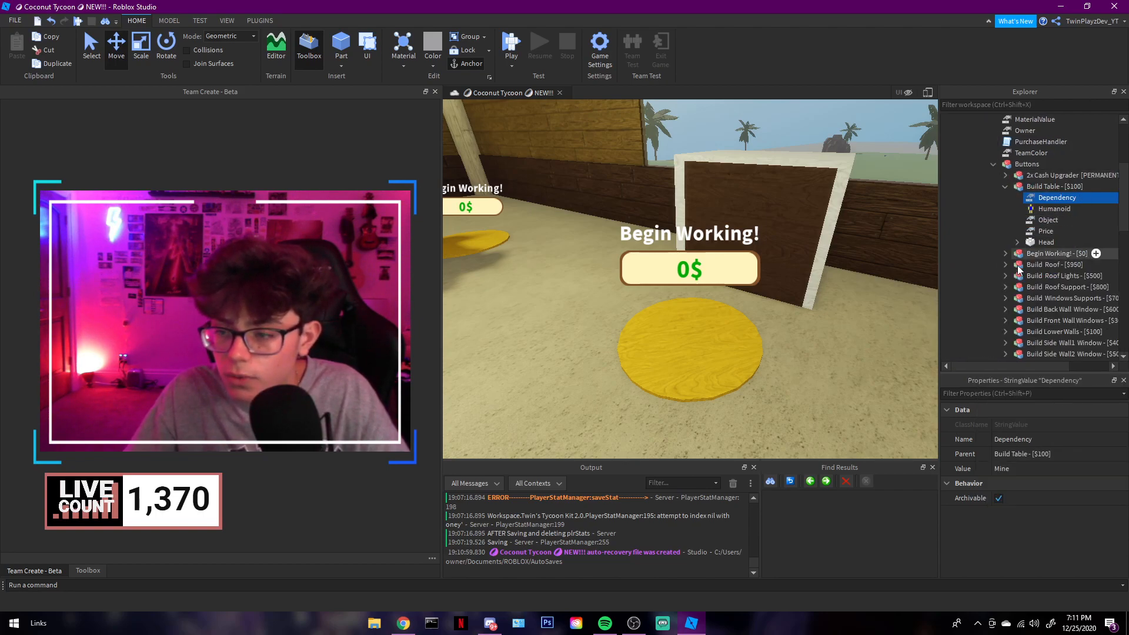
Enter Mine as the value of the Build Table button's Dependency.
click(1005, 265)
click(947, 265)
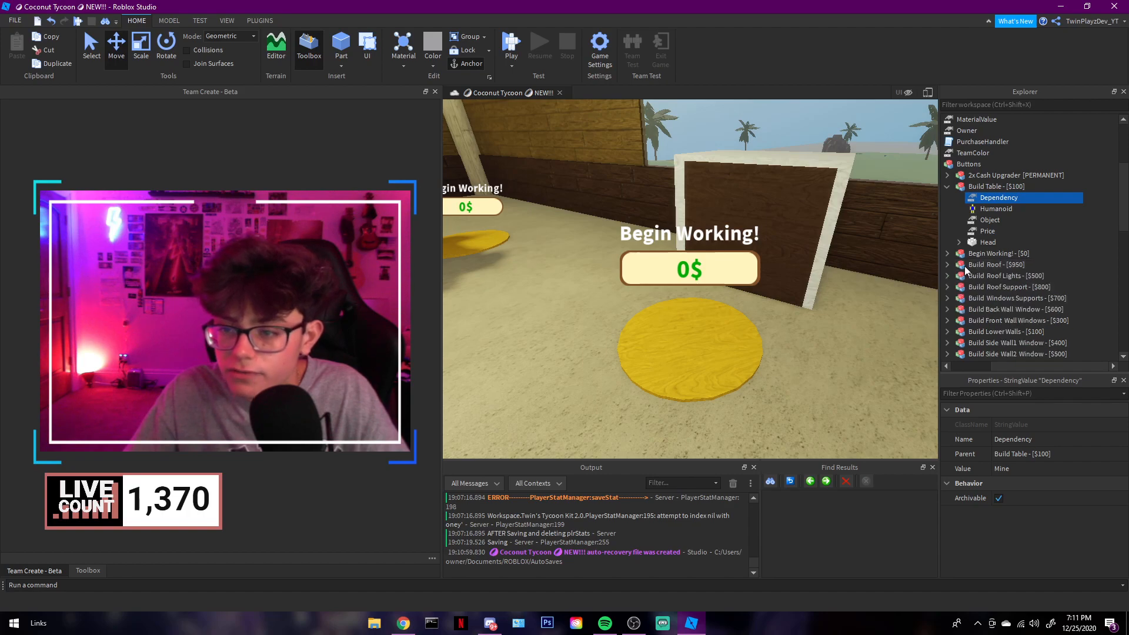
drag(1004, 365, 985, 365)
right_drag(735, 262, 720, 259)
right_drag(784, 212, 775, 206)
key(d)
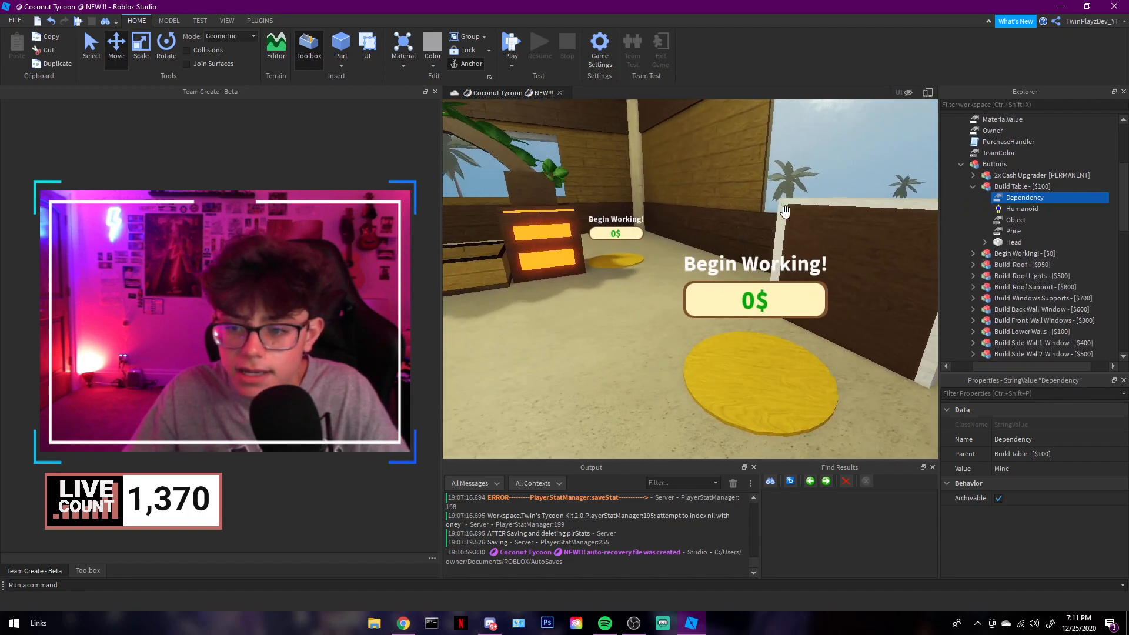
key(d)
right_drag(840, 278, 848, 277)
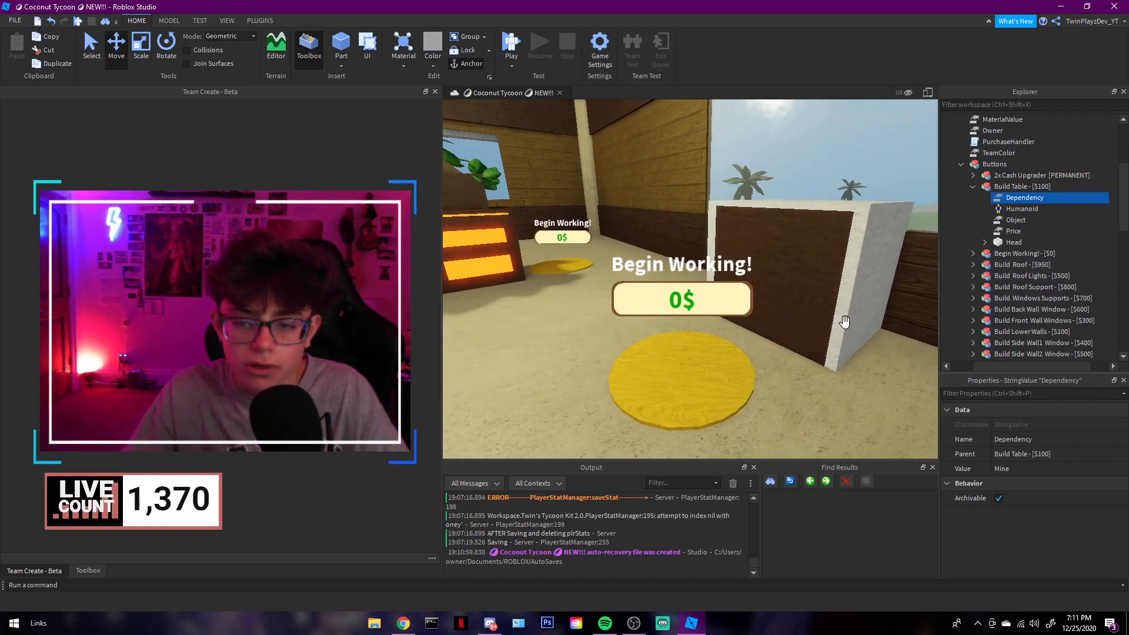
click(1022, 468)
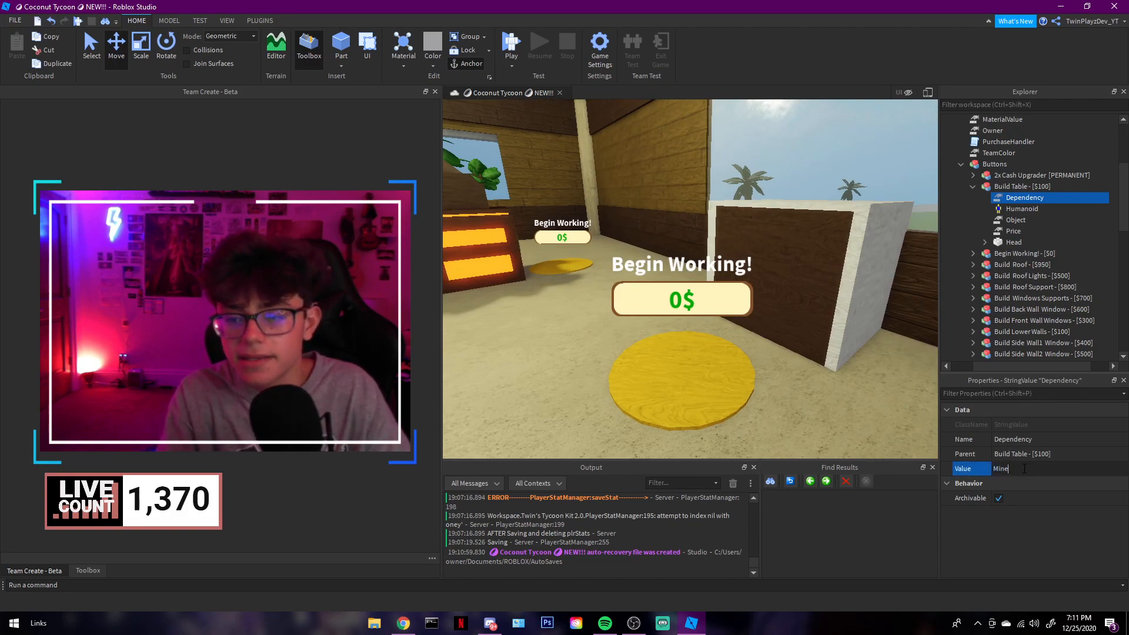
key(Return)
key(s)
right_drag(824, 277, 822, 281)
key(w)
scroll(539, 232, down, 2)
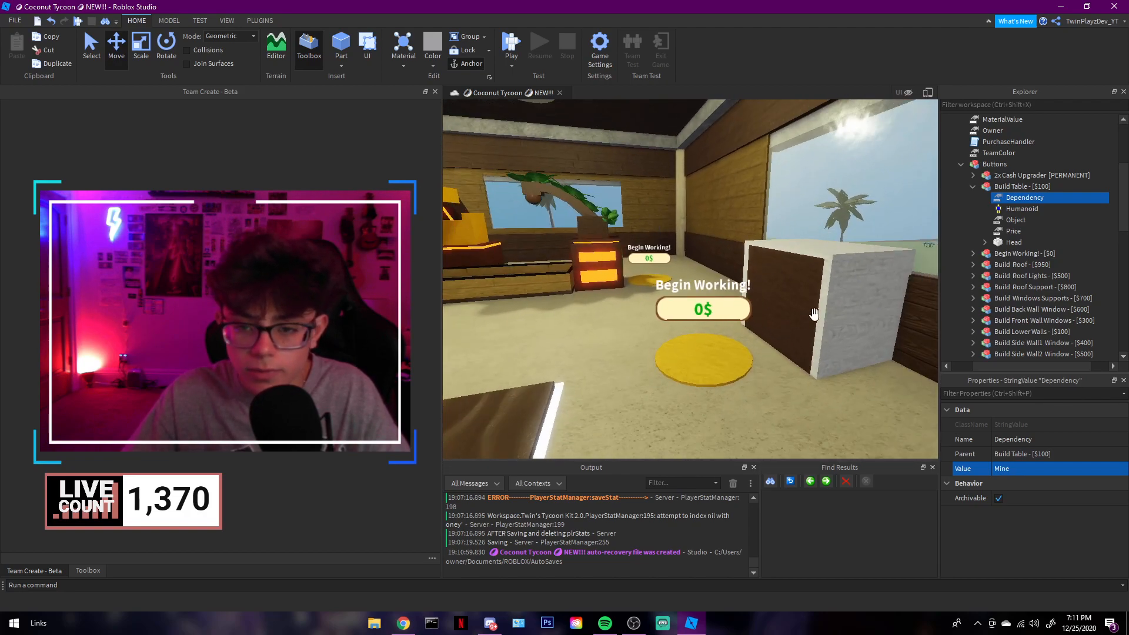
Set the BrickColor of the Build Table button's Head part to Institutional white.
click(973, 186)
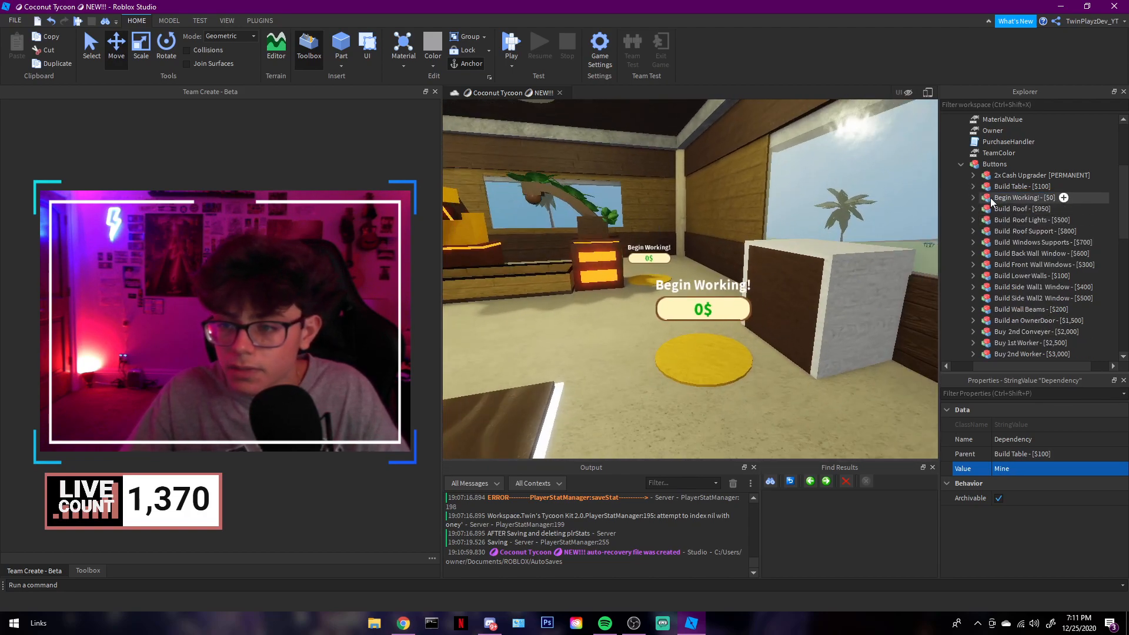
click(977, 198)
click(975, 197)
click(959, 198)
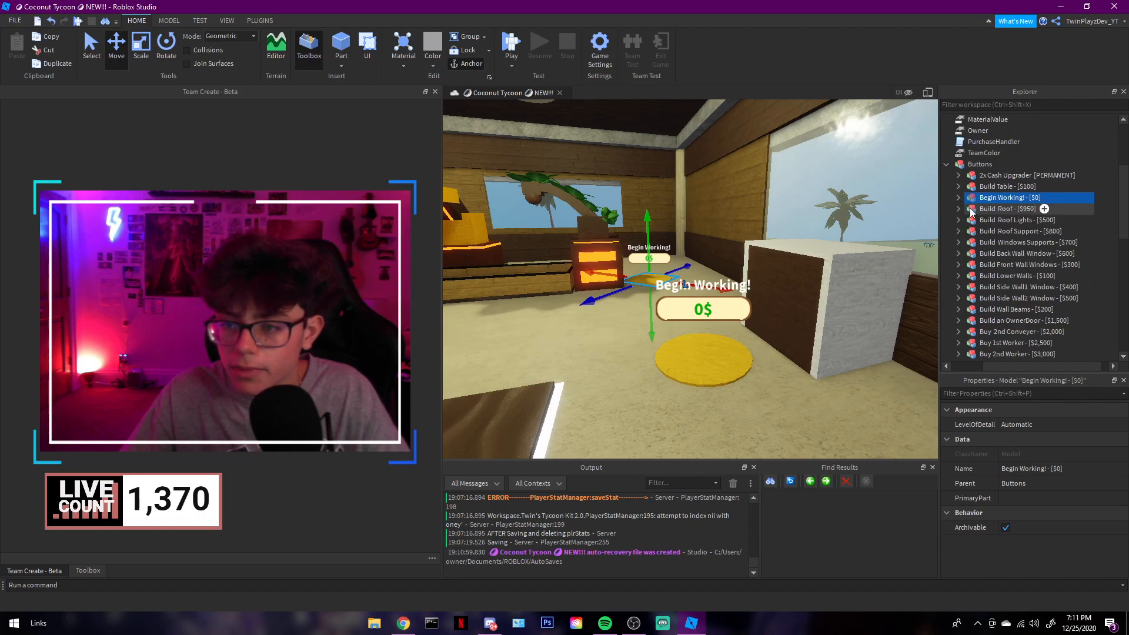
click(1000, 187)
click(958, 187)
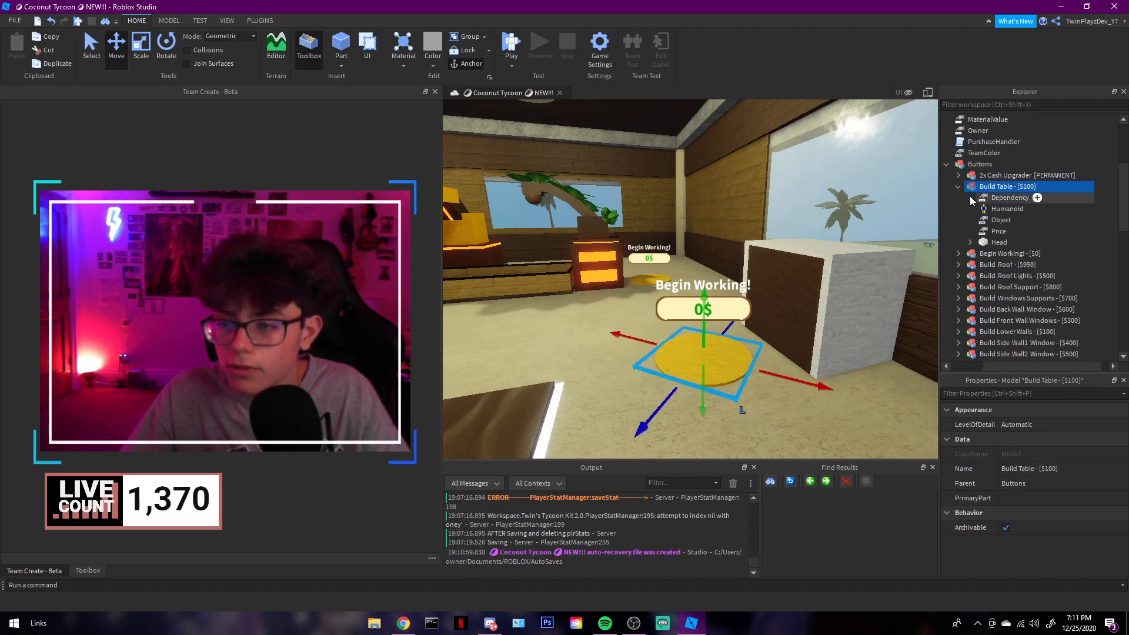
click(969, 242)
click(999, 242)
key(f)
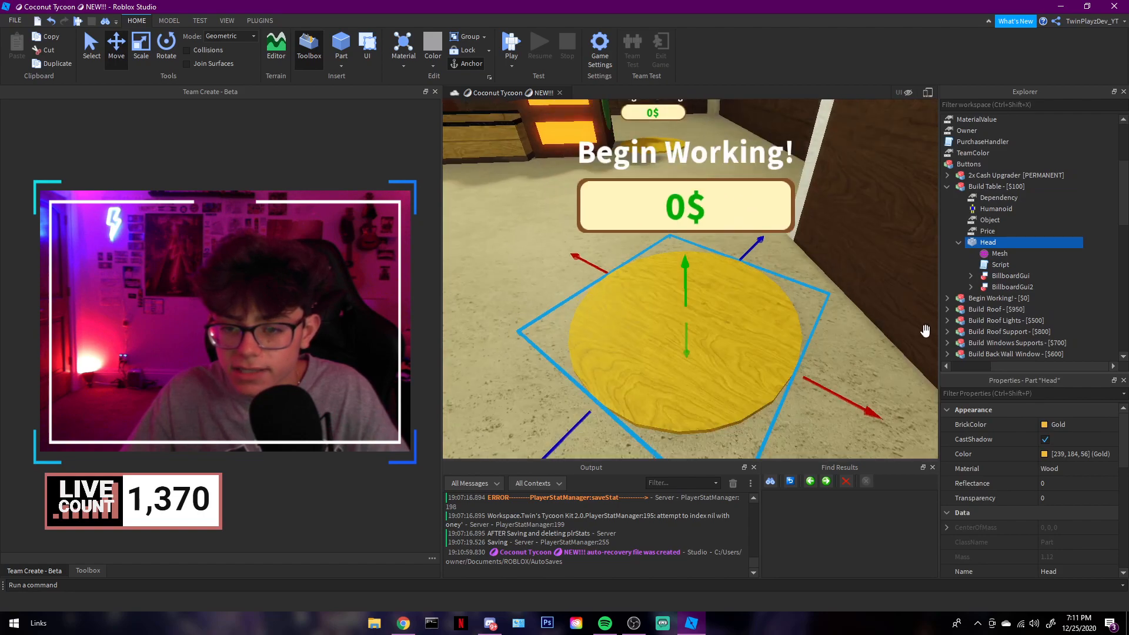
click(1056, 424)
click(1010, 306)
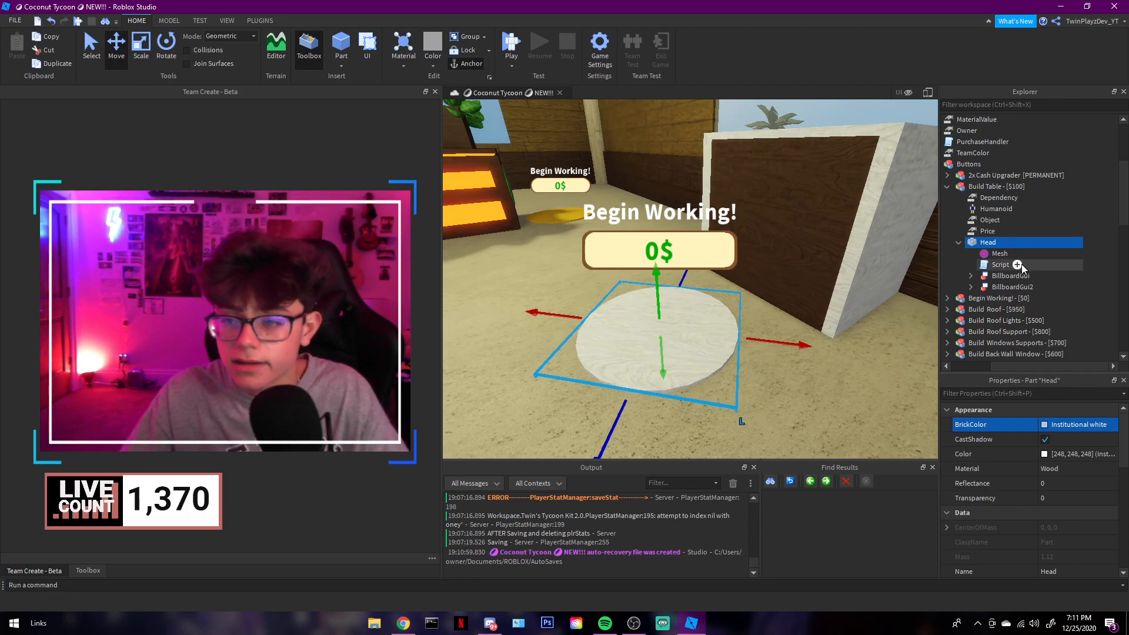
Read the script inside the Build Table button's Head that links the labels' transparency to the part, then close it.
double_click(1000, 266)
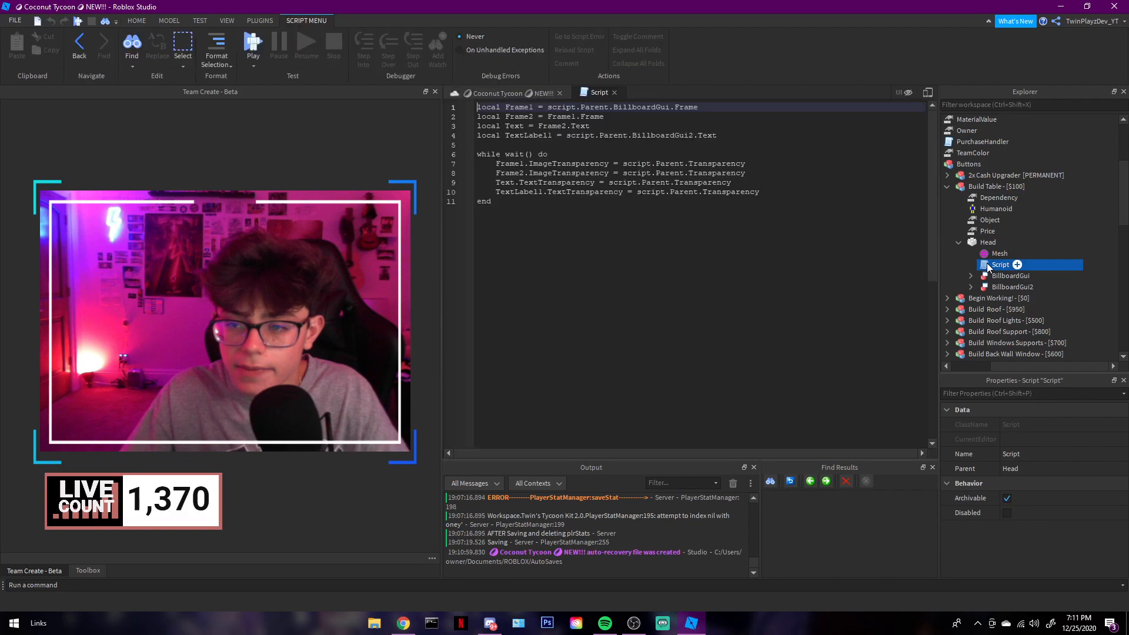
click(623, 173)
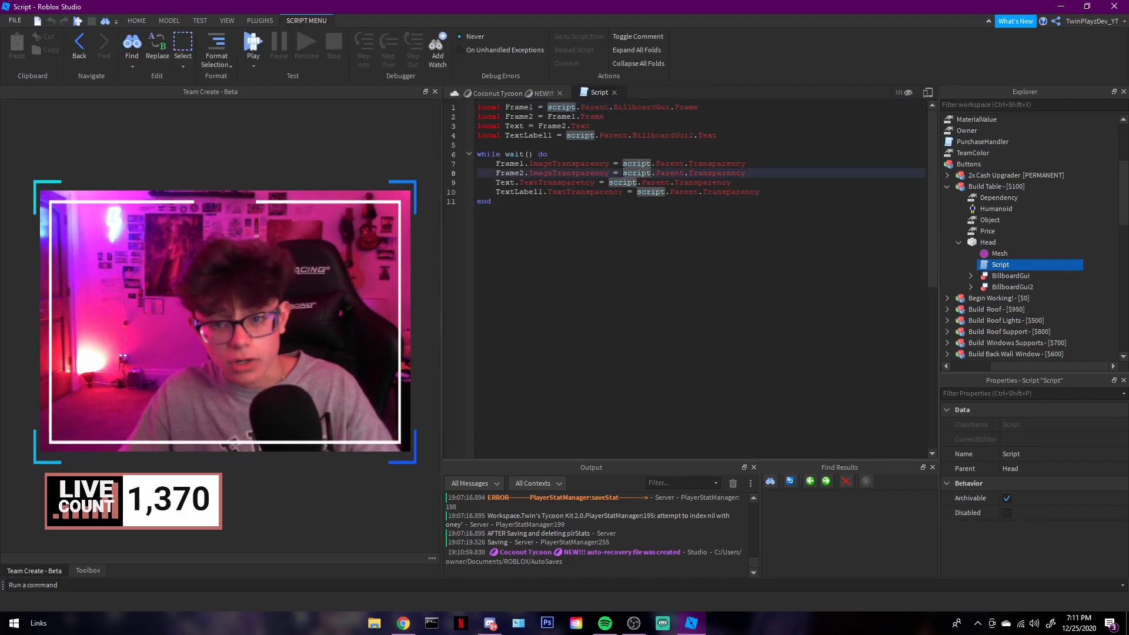
click(679, 142)
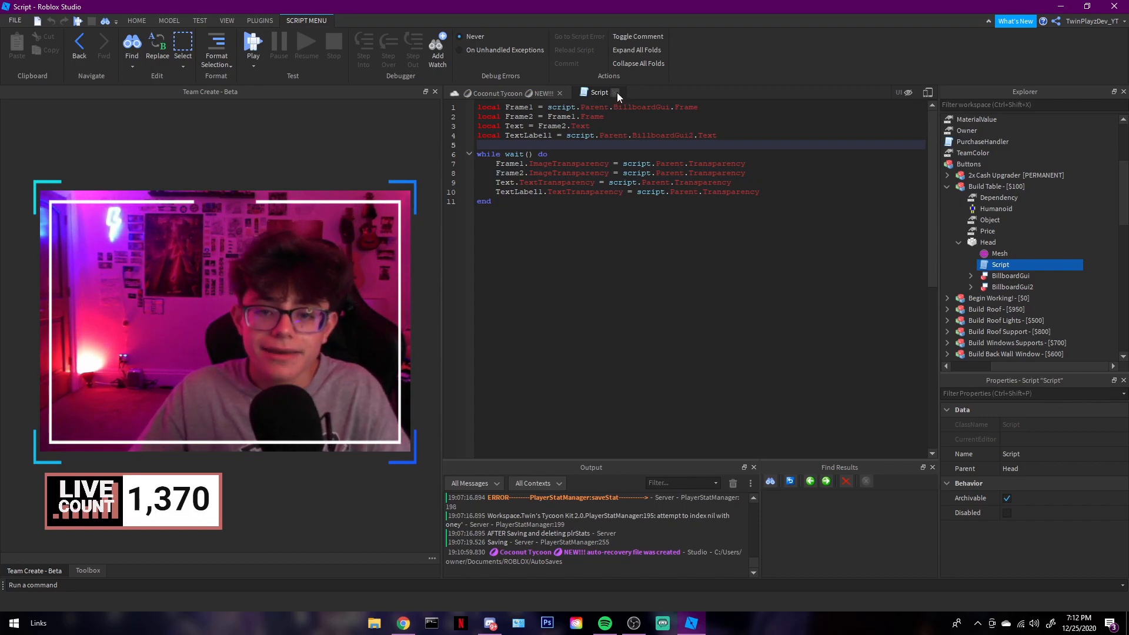
click(672, 175)
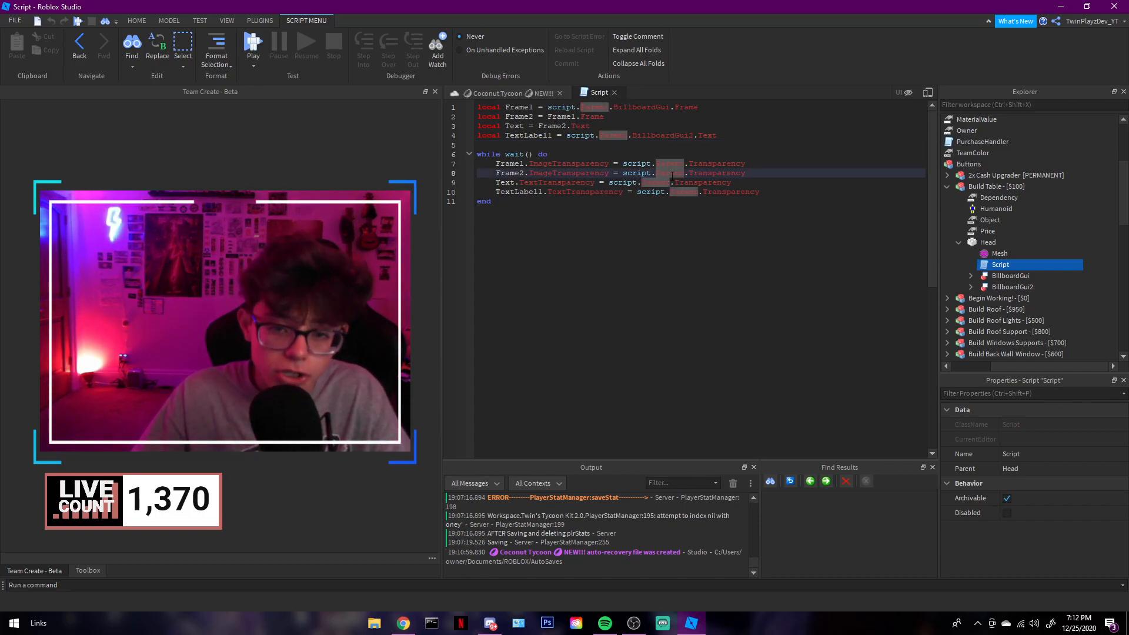
click(615, 93)
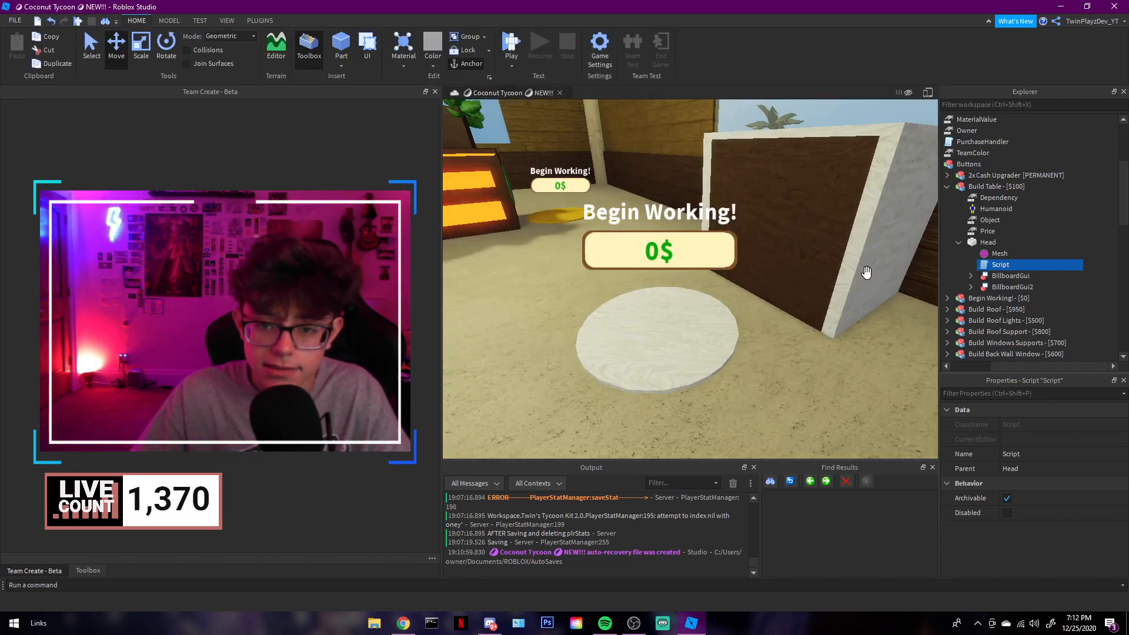
Change the title text in the Build Table button's BillboardGui2 to "Build Table!".
click(994, 276)
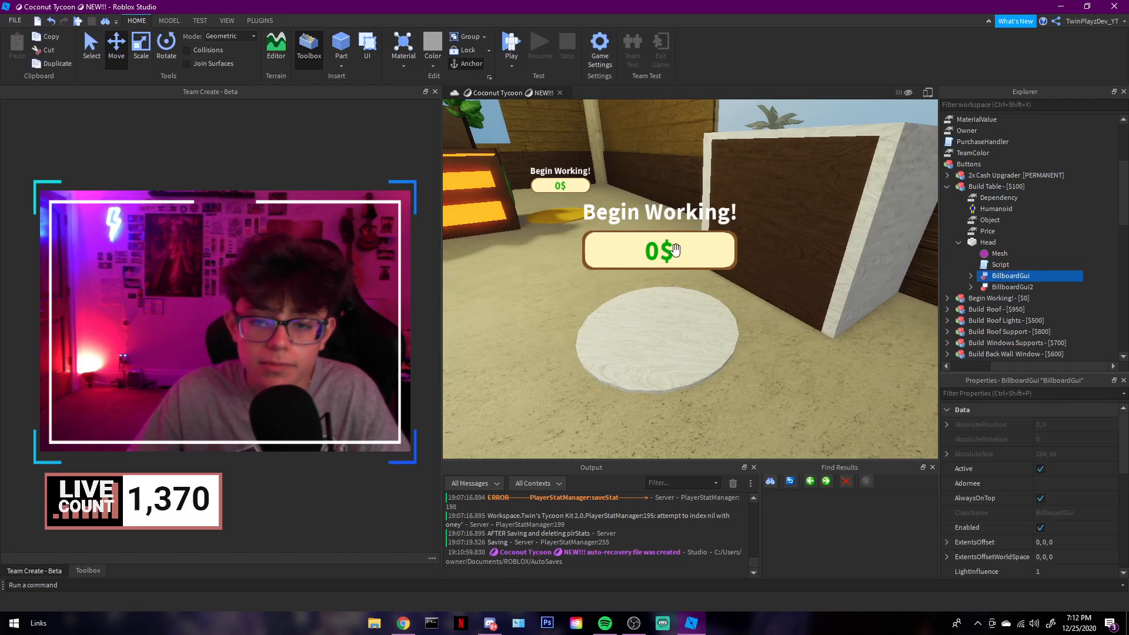
click(999, 286)
click(971, 287)
click(1008, 299)
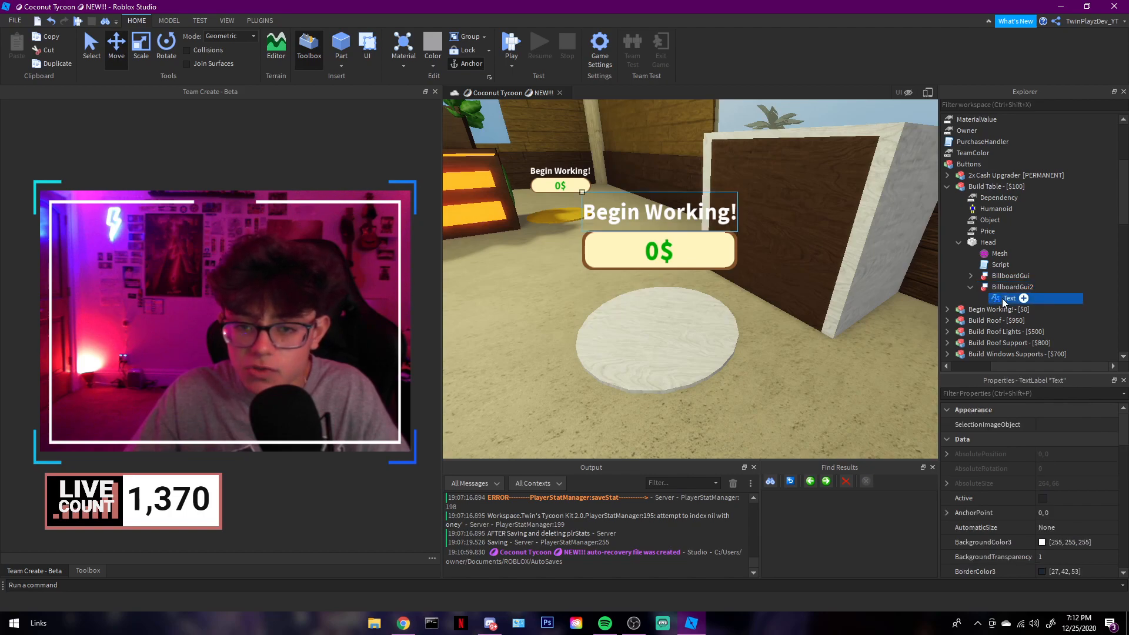
scroll(1068, 492, down, 10)
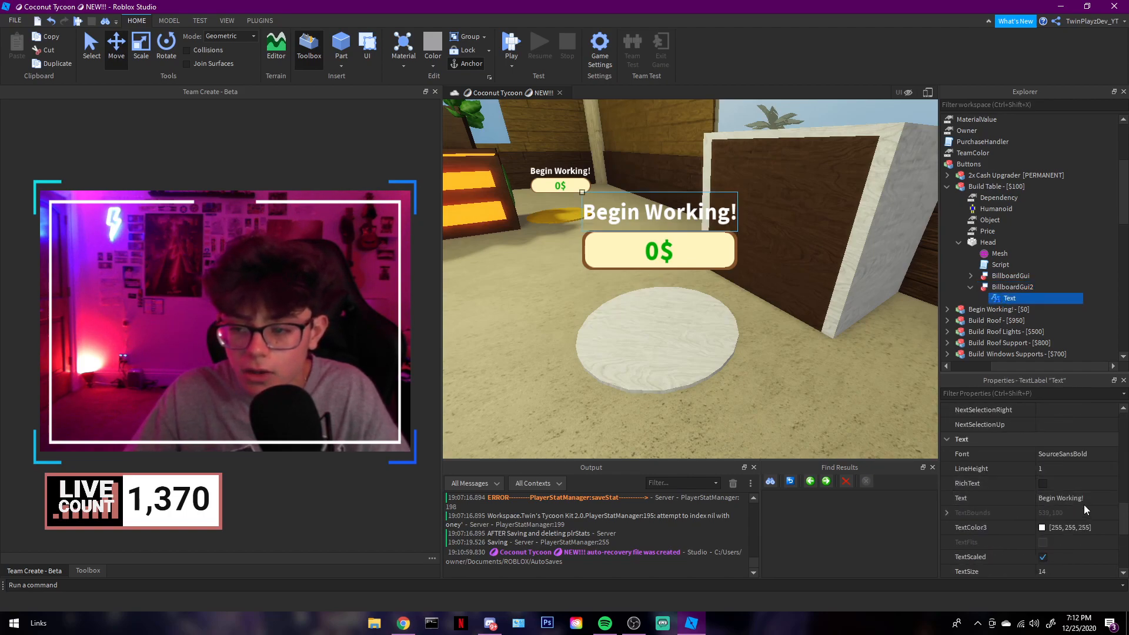
click(1076, 499)
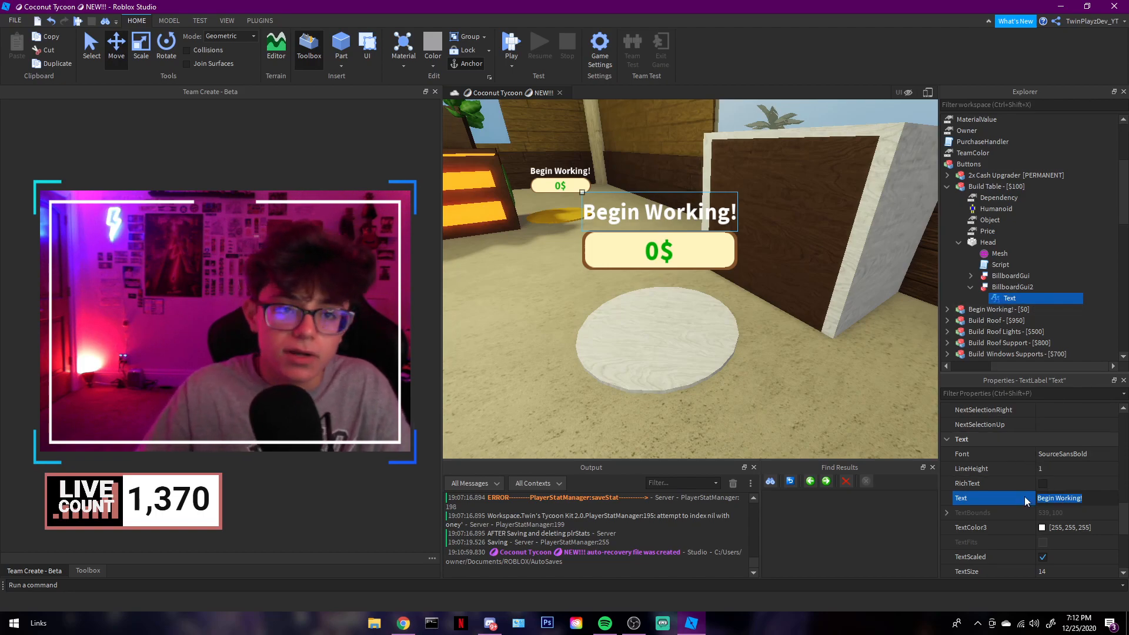
click(224, 22)
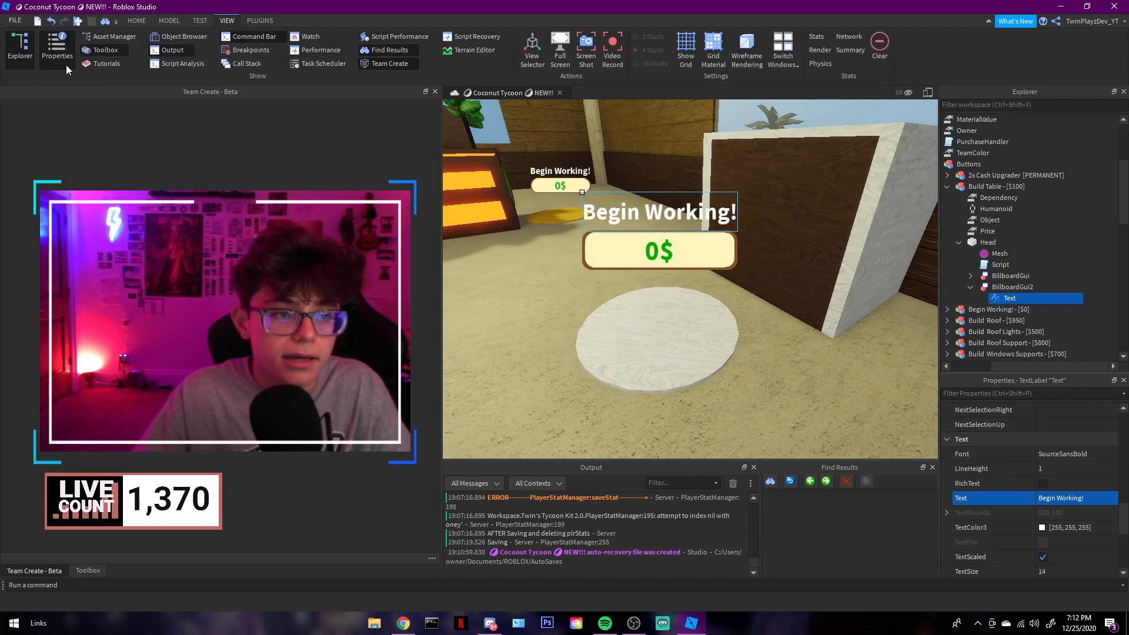
click(136, 21)
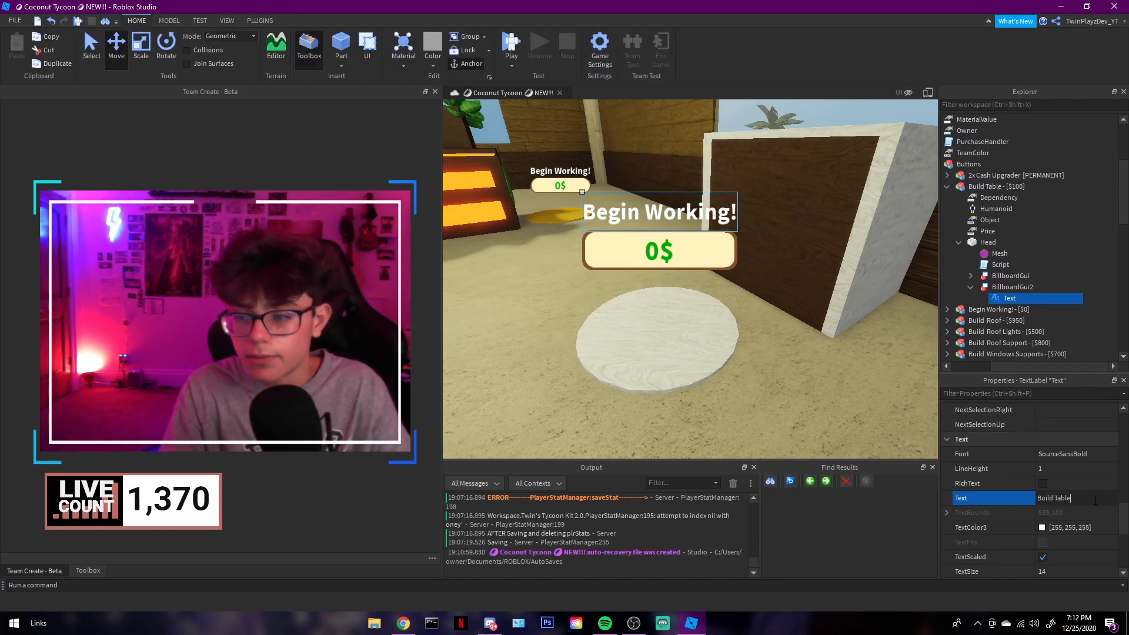
text(!)
key(Return)
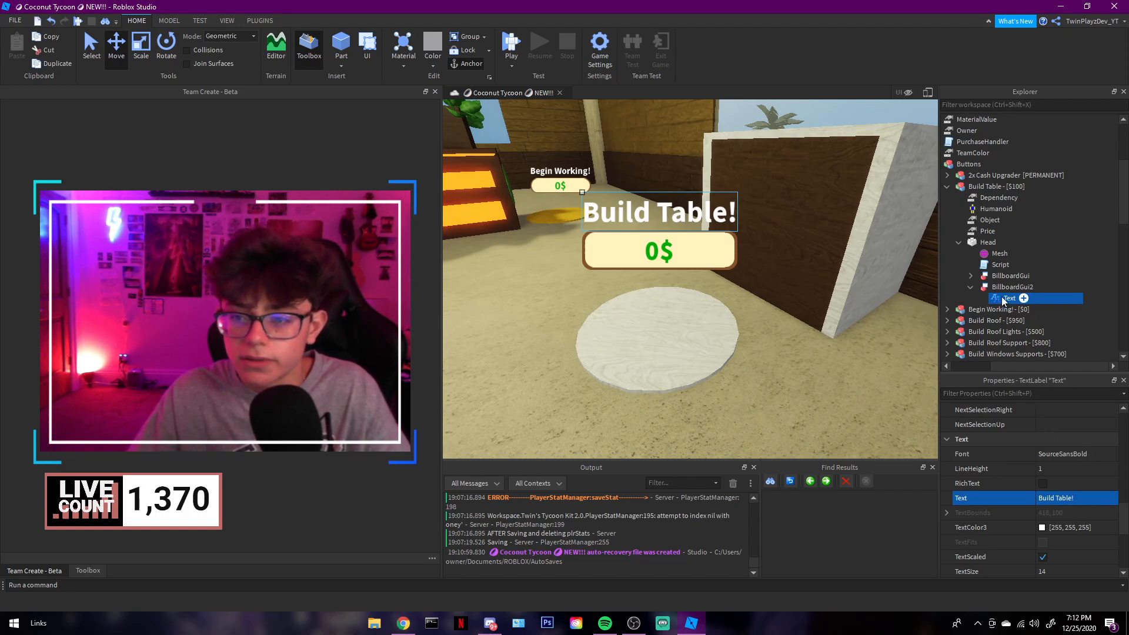
Set the price label text nested in the Build Table button's BillboardGui to 100$.
click(970, 287)
click(974, 277)
click(970, 276)
click(983, 287)
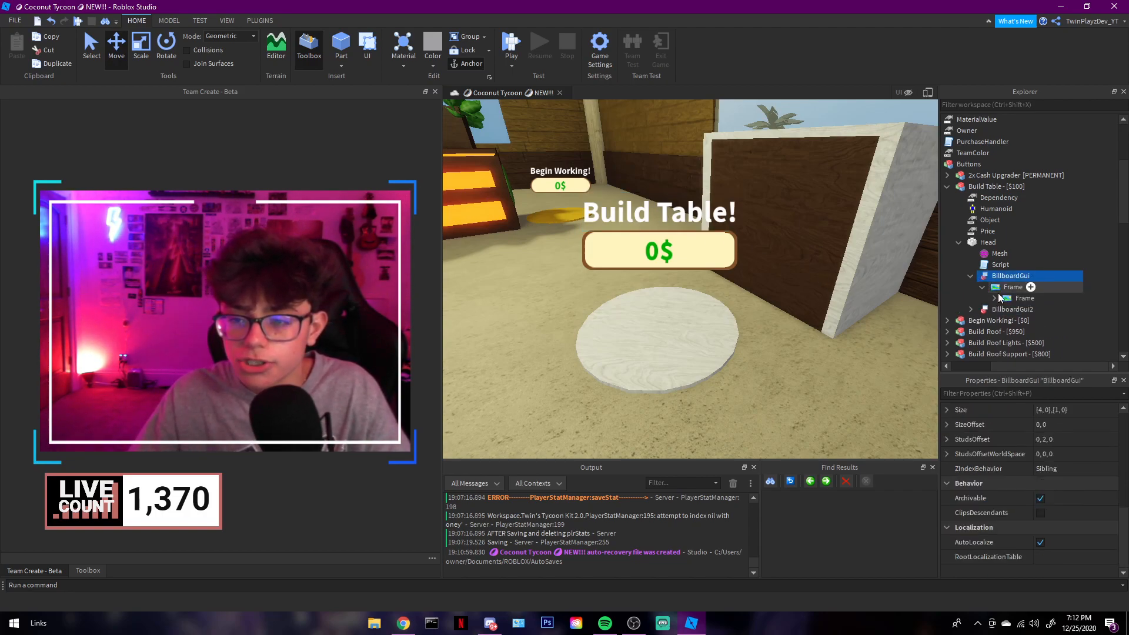
click(1017, 310)
scroll(1074, 486, down, 1)
scroll(1061, 516, down, 2)
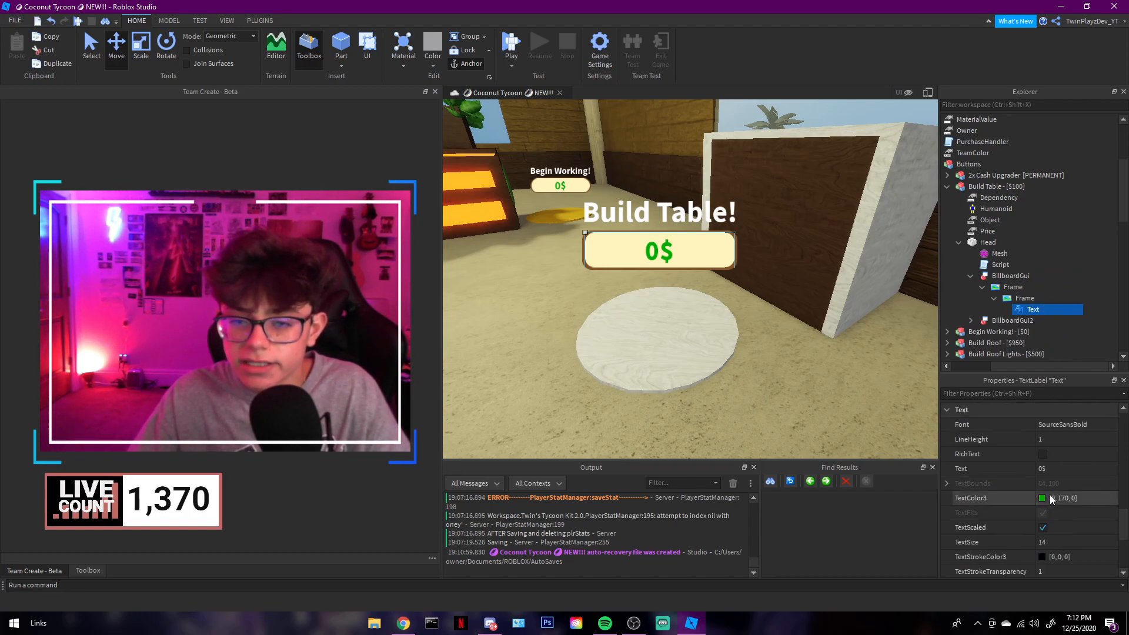
click(1058, 468)
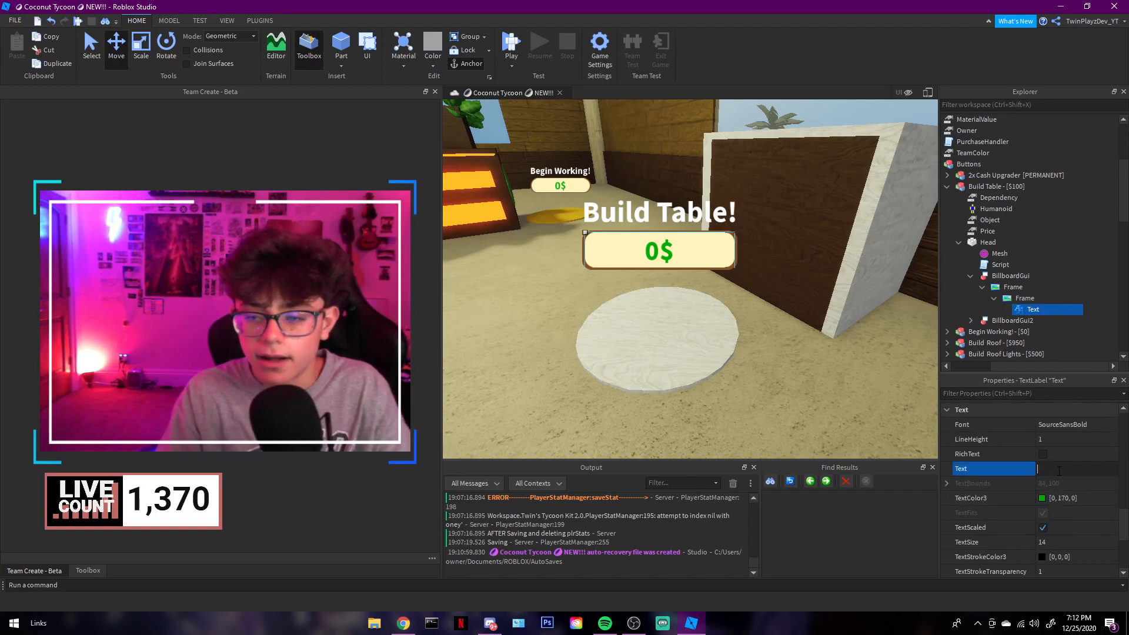
text(100$)
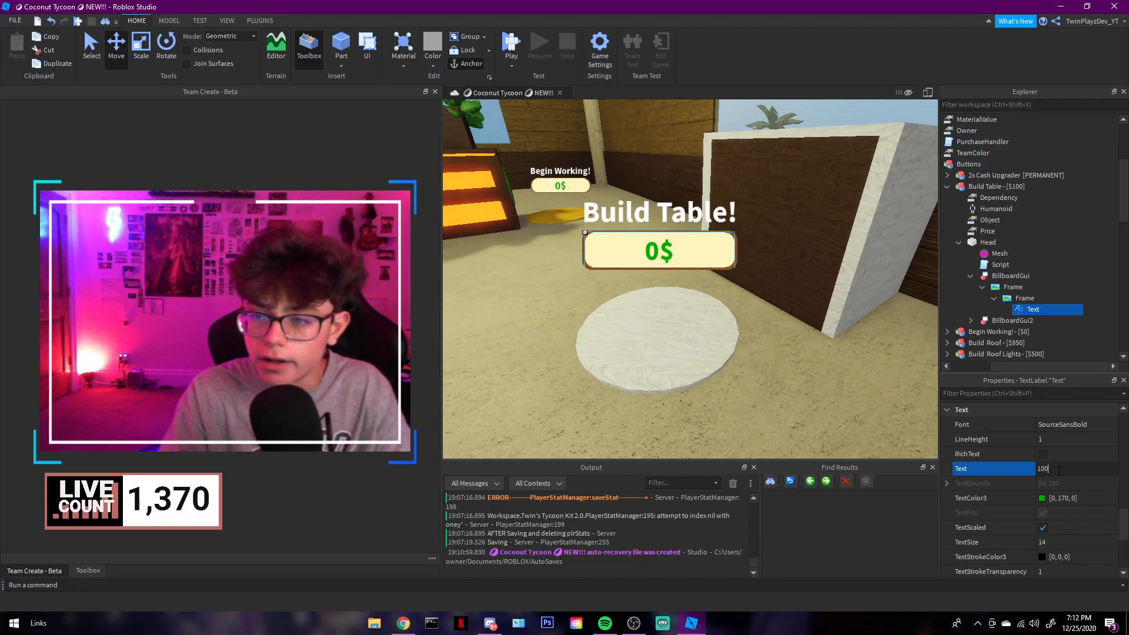
key(Return)
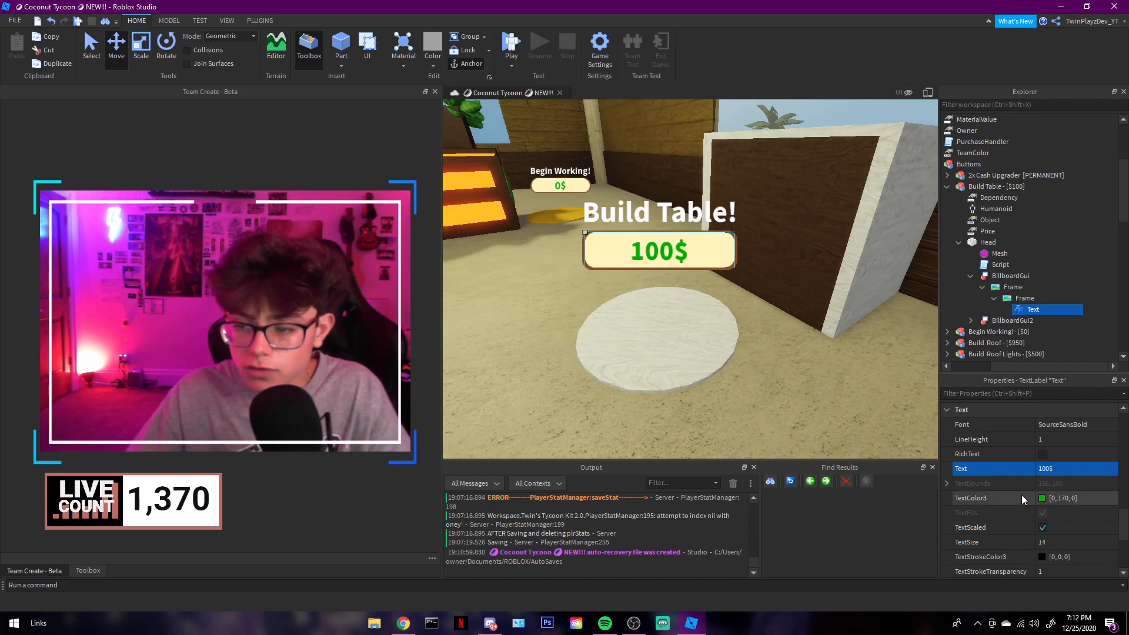
Recolour the 100$ price label's text to grey (170, 170, 170).
click(1042, 498)
drag(594, 284, 711, 358)
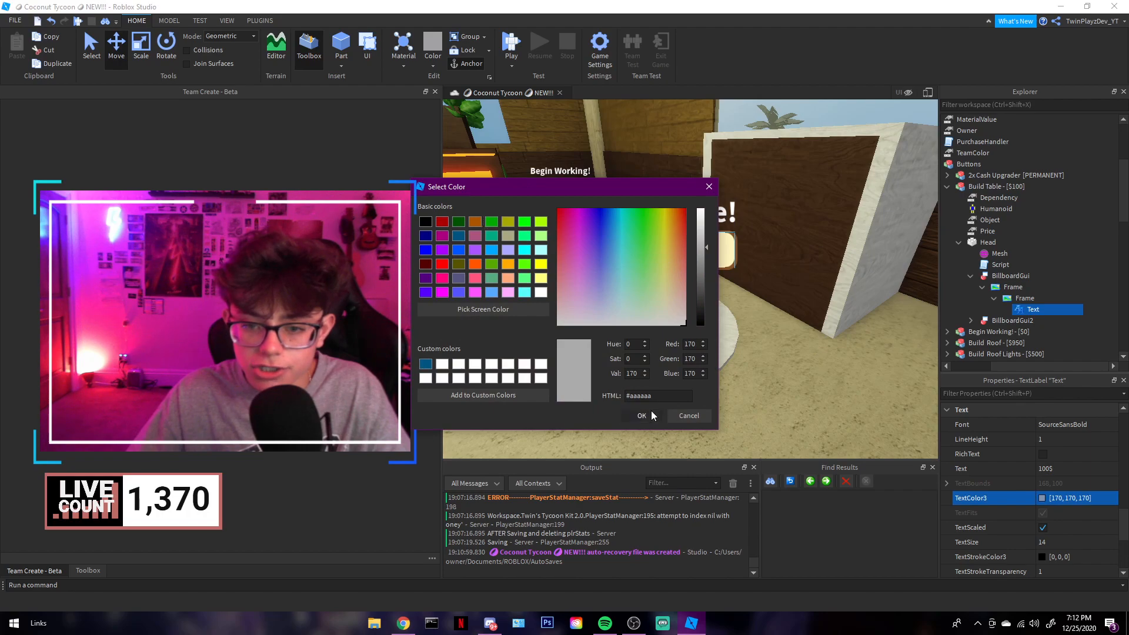
click(642, 415)
Set the ImageColor3 of the inner Frame behind the price label to light orange (255, 217, 164).
click(1025, 298)
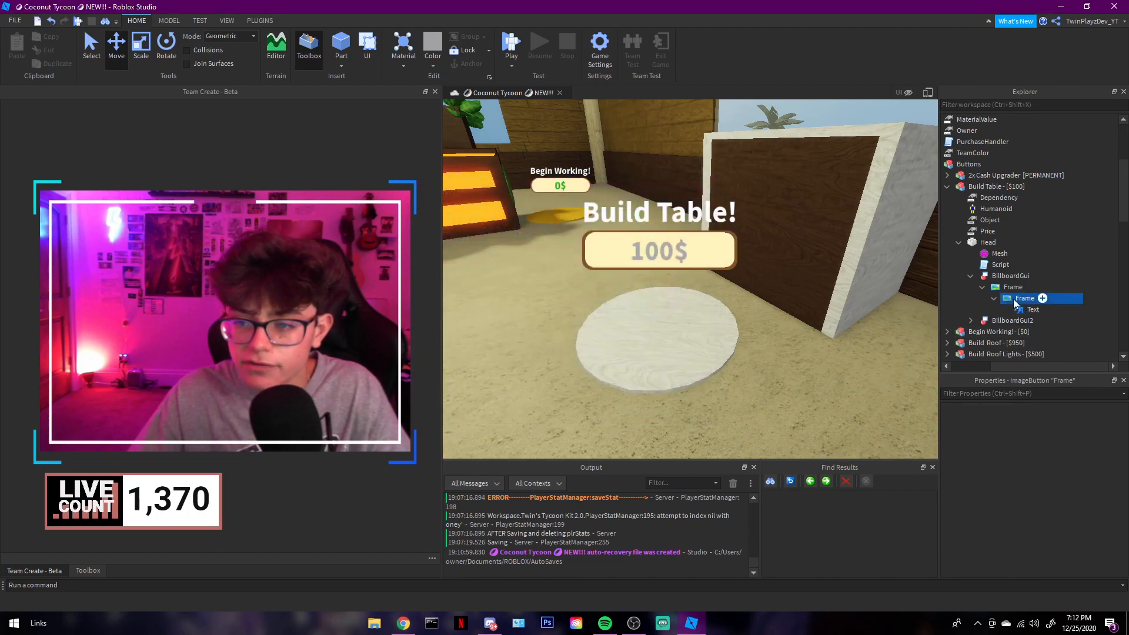
scroll(1026, 503, down, 5)
scroll(1055, 531, down, 3)
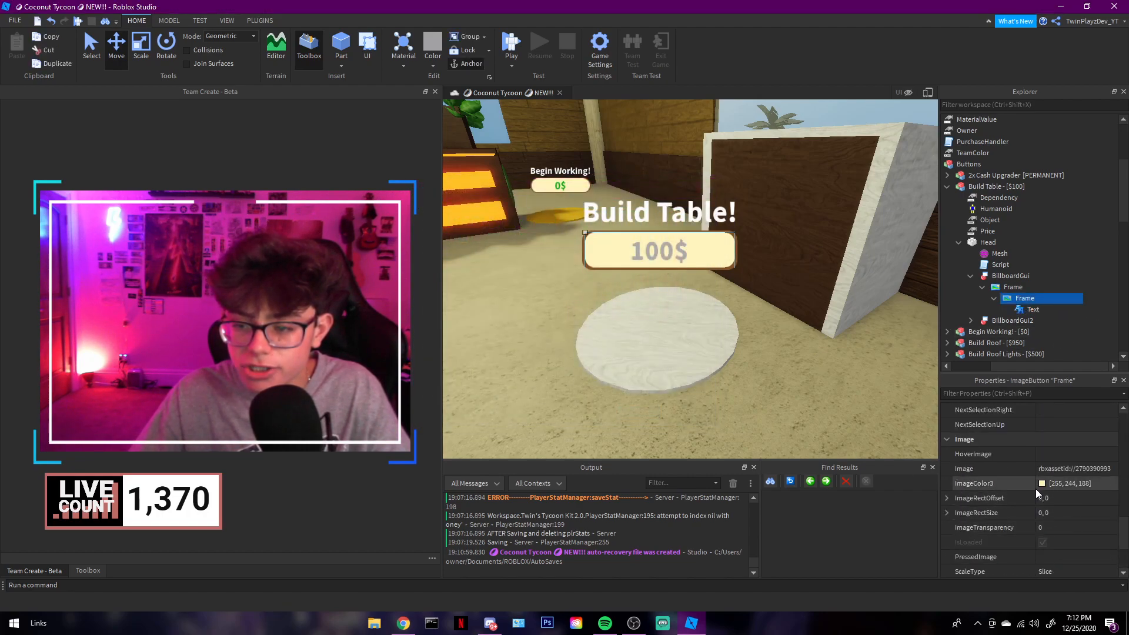
click(1041, 483)
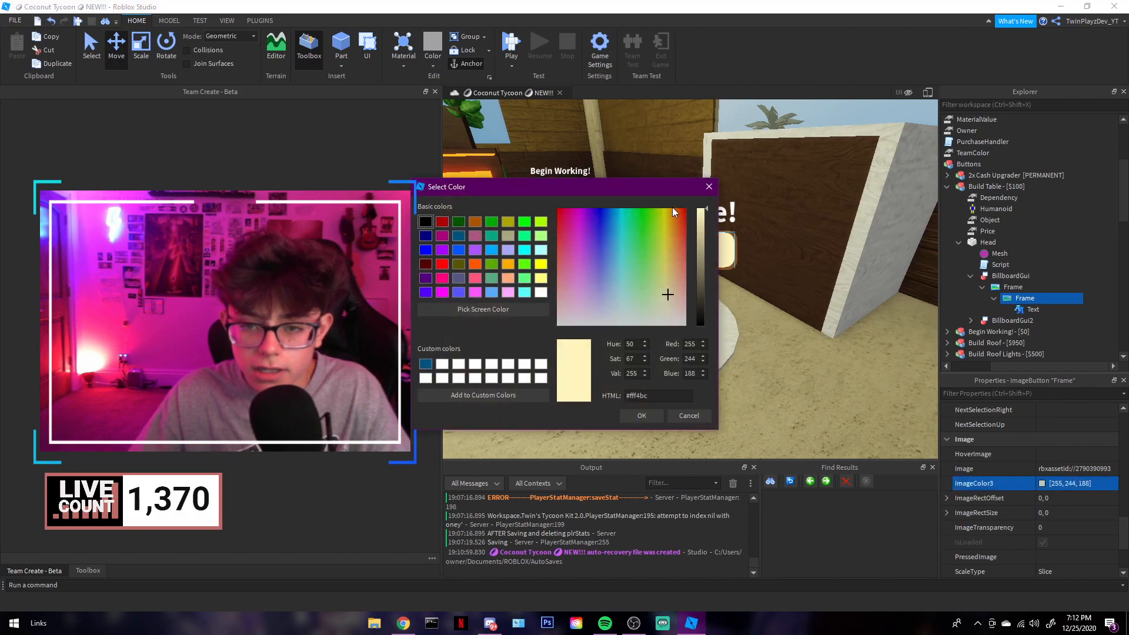
drag(667, 187, 443, 174)
drag(432, 230, 449, 272)
click(421, 410)
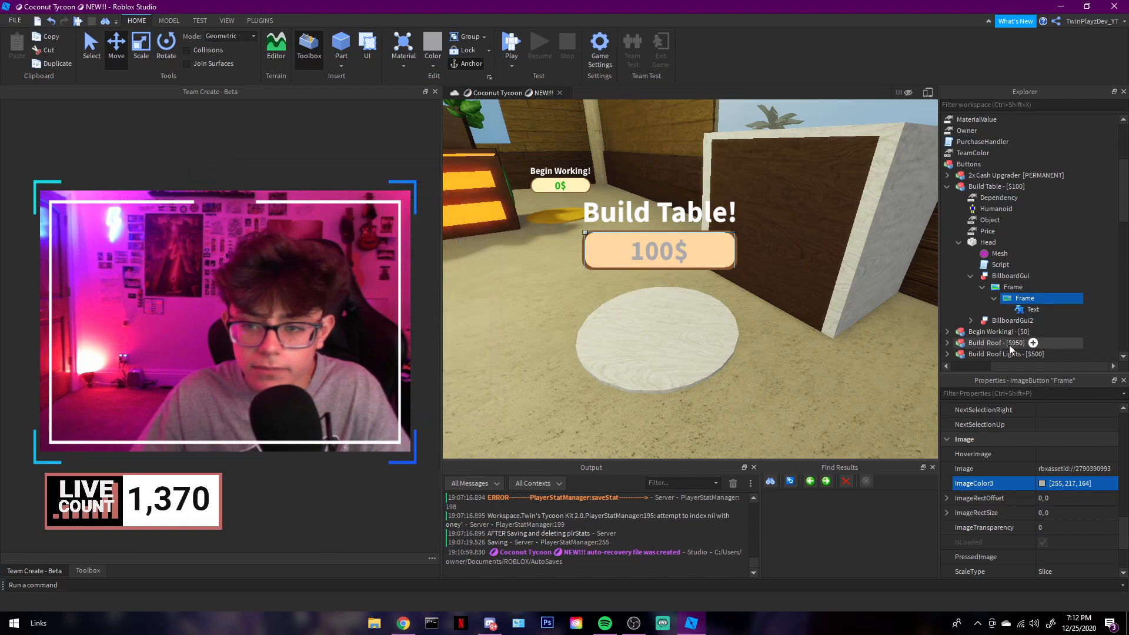
Set the ImageColor3 of the outer Frame in the Build Table button's BillboardGui to grey (130, 130, 130).
click(1013, 287)
click(1041, 483)
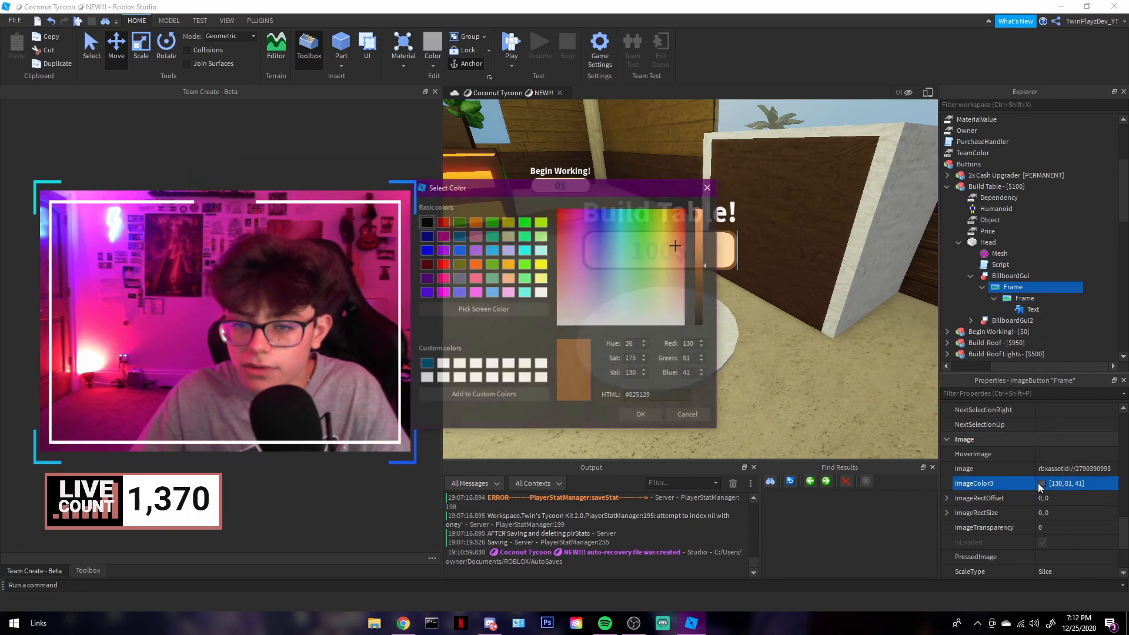
drag(553, 192, 320, 194)
drag(425, 283, 607, 391)
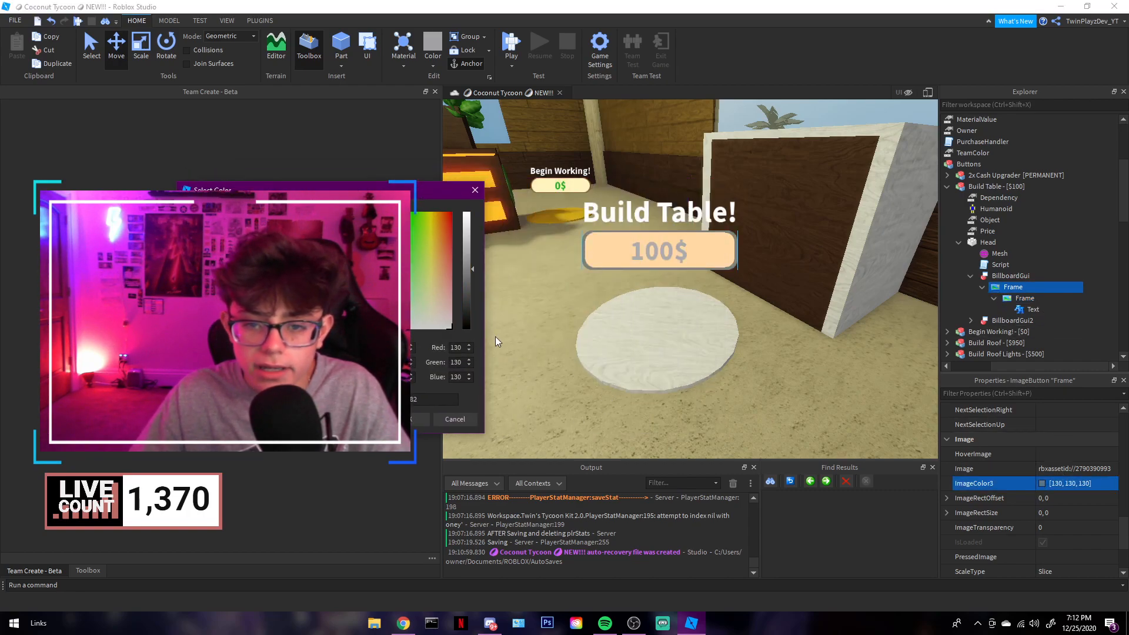
click(418, 416)
Deselect the frame and collapse the Build Table button's Head contents and the Buttons group in the object hierarchy.
click(1098, 290)
right_drag(815, 253, 819, 254)
click(982, 288)
click(970, 277)
click(959, 243)
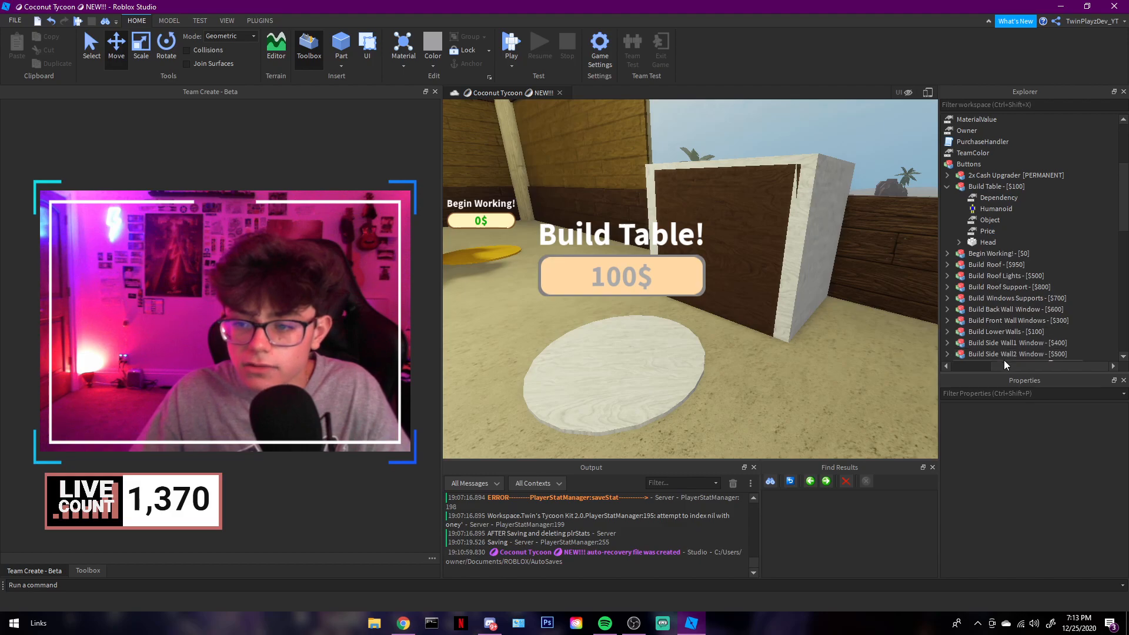
drag(1004, 364, 978, 364)
click(993, 164)
scroll(1001, 206, up, 3)
scroll(1022, 232, down, 1)
Examine the restyled Build Table button and the table model beside it from several angles.
right_drag(689, 270, 693, 270)
key(s)
key(w)
right_drag(733, 408, 740, 392)
key(a)
right_drag(669, 268, 672, 268)
key(d)
right_drag(847, 297, 717, 349)
key(d)
key(d)
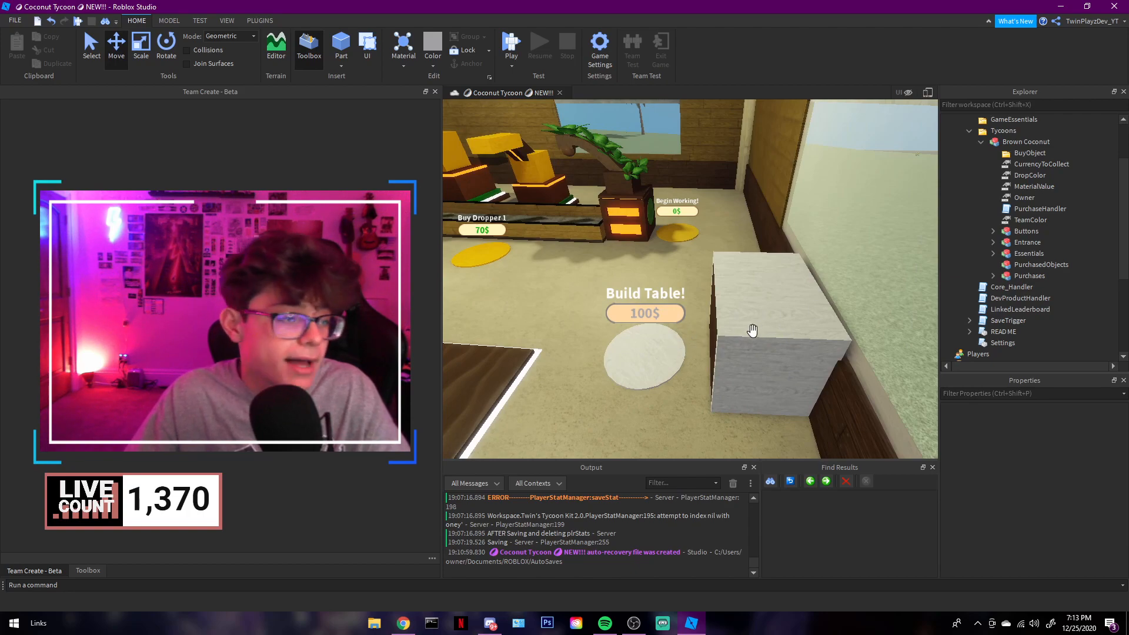
key(a)
Start a play test of the tycoon and enter the game from its start screen.
click(512, 44)
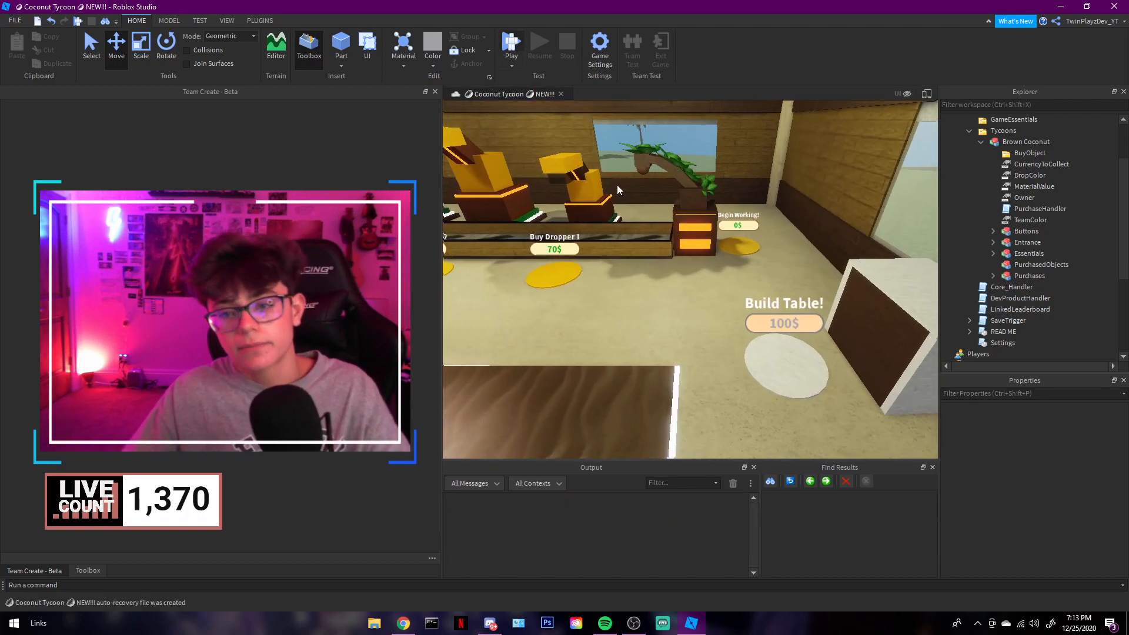
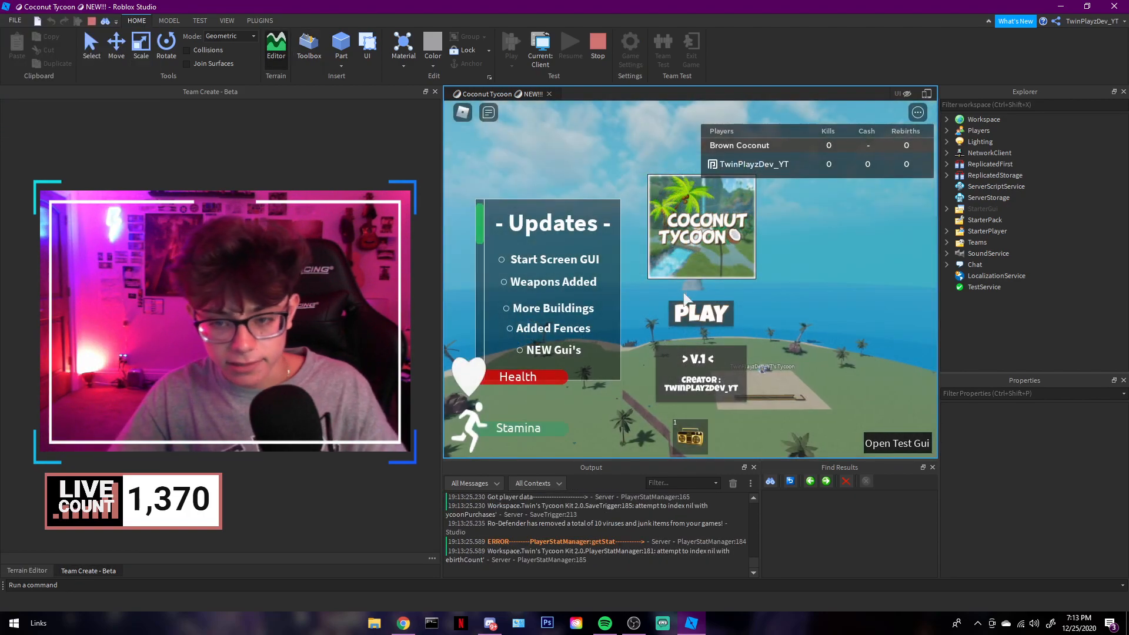
click(684, 297)
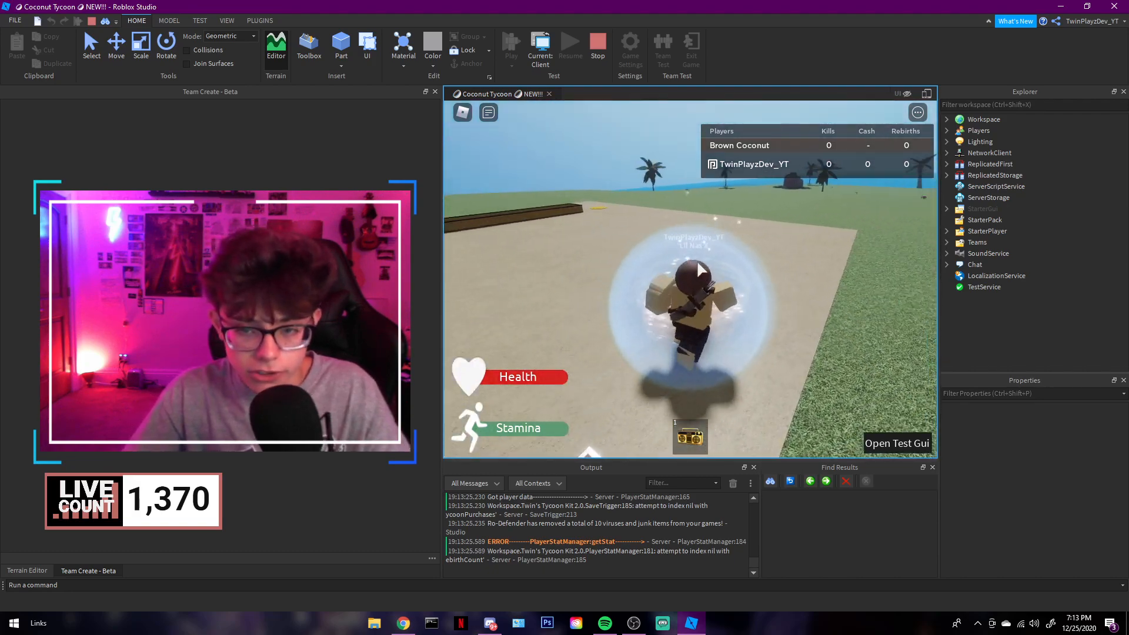
Walk the character onto the tycoon base towards its buttons and open the test GUI.
key(shift+w)
key(w)
right_drag(740, 238, 717, 285)
key(d)
key(w)
key(space)
key(w)
click(882, 450)
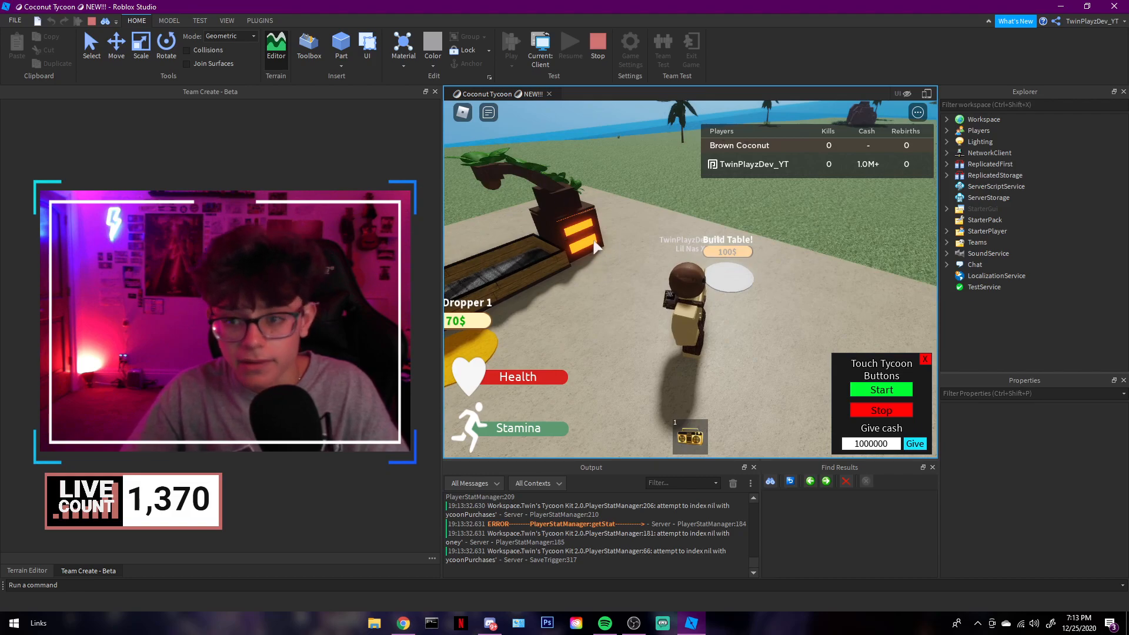
Close the test GUI and walk the character onto the Build Table button to purchase the table.
click(924, 359)
right_drag(882, 326, 882, 325)
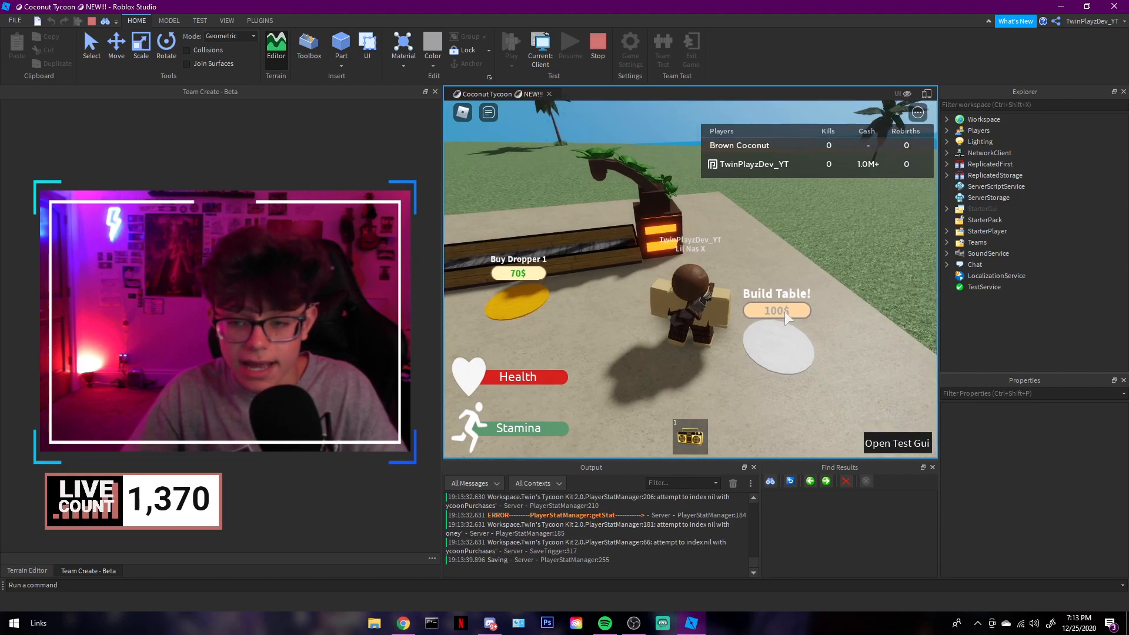
key(d)
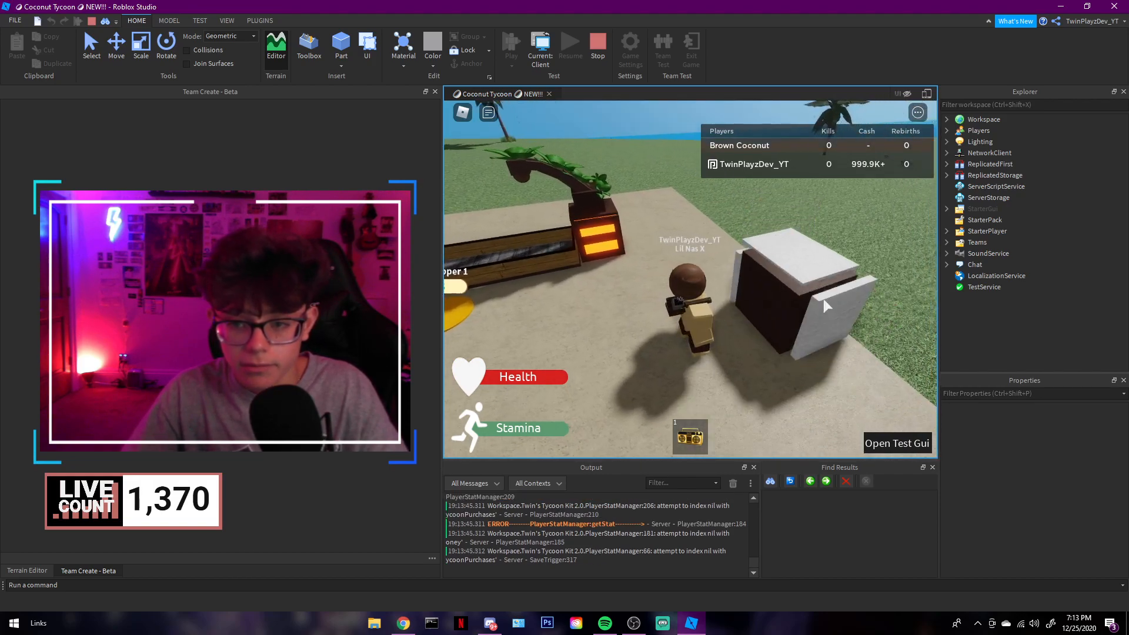
Jump onto the purchased table and examine it from several sides.
key(w)
right_drag(768, 263, 768, 263)
key(space)
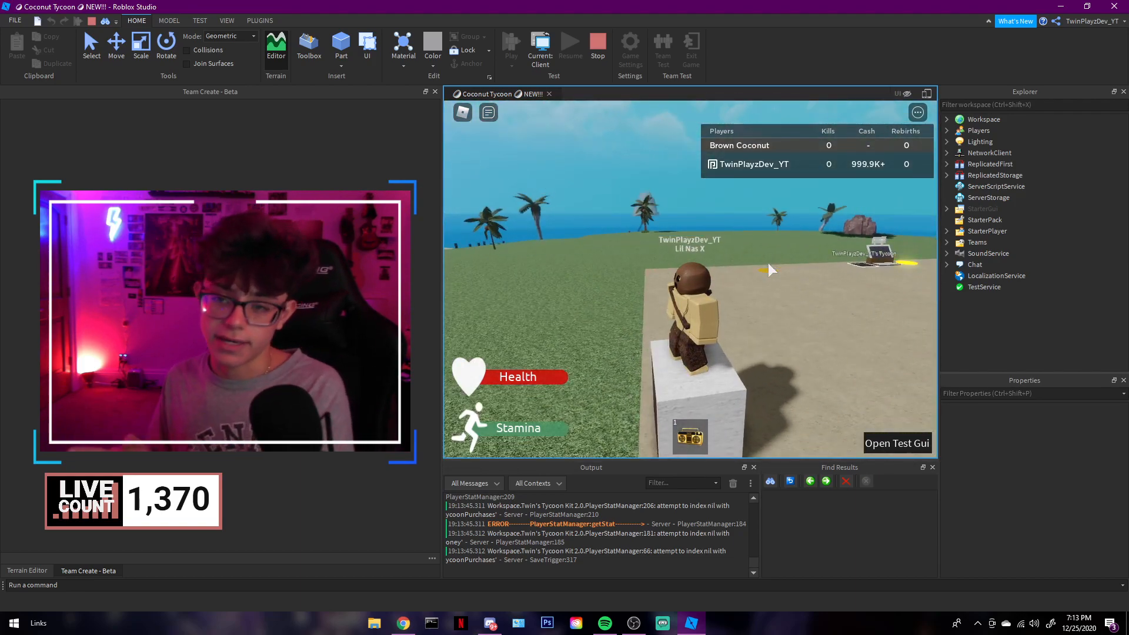
right_drag(749, 274, 757, 294)
key(w)
key(s)
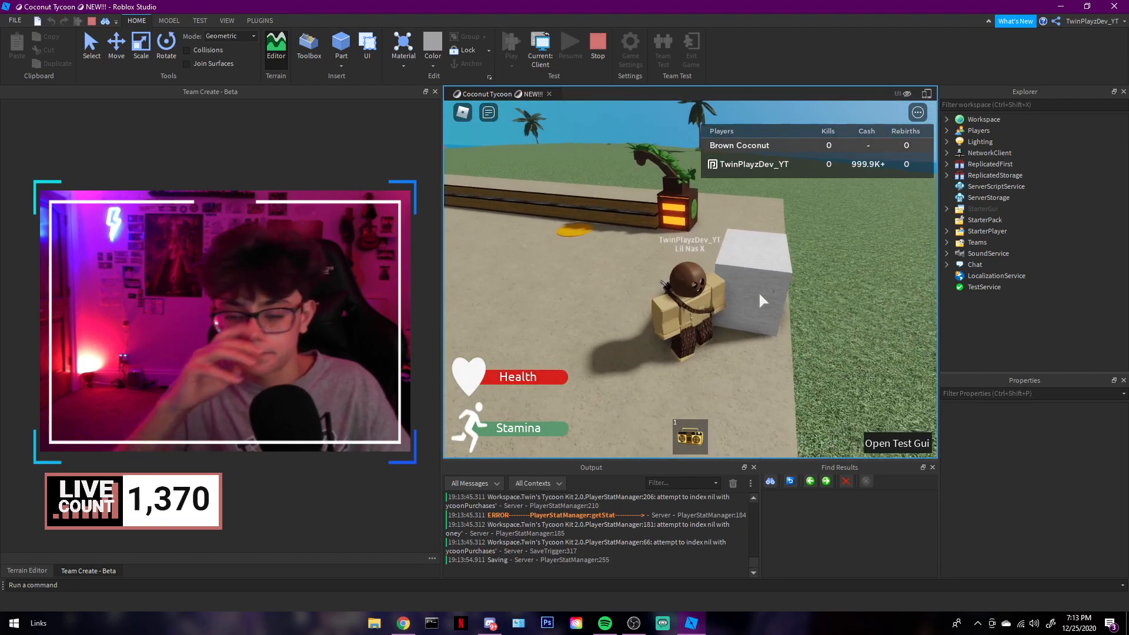
Run the character to the coconut Mine and trigger its Interact prompt several times.
key(w)
key(space)
right_drag(718, 274, 687, 273)
key(w)
key(w)
key(e)
key(e)
key(e)
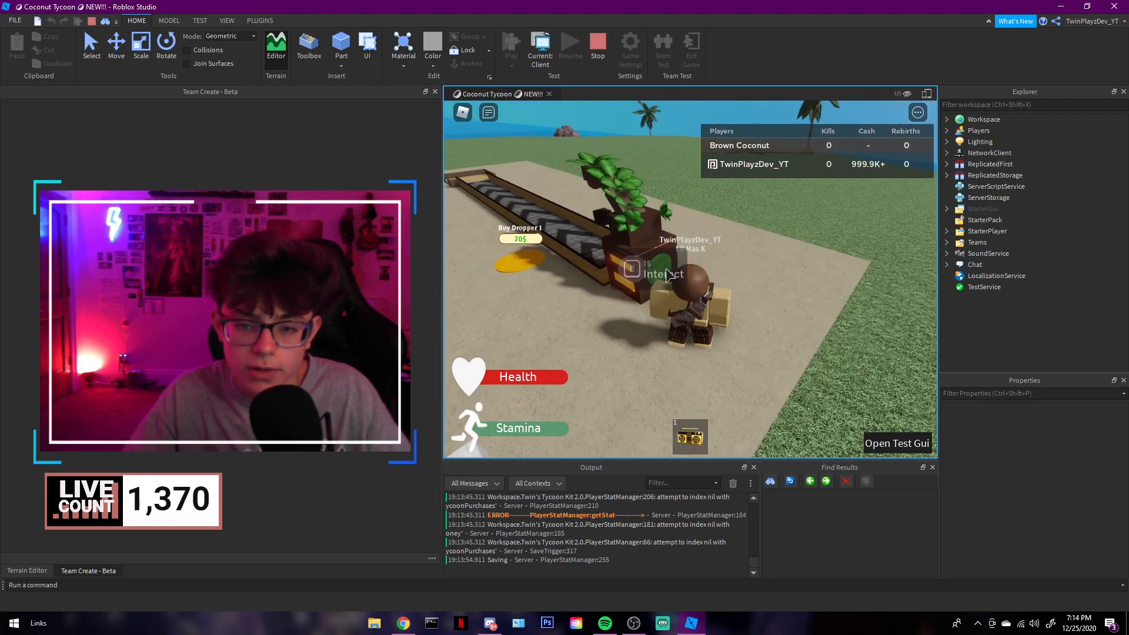
Return the character to the purchased table and climb on top of it again.
key(w)
right_drag(811, 329, 819, 320)
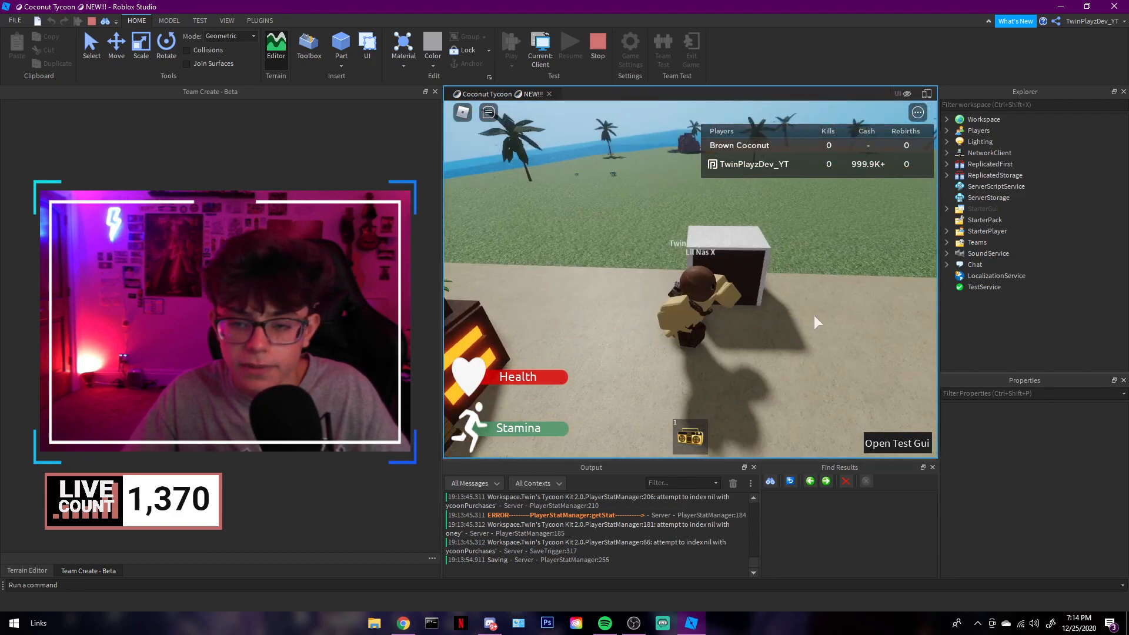
key(space)
right_drag(711, 242, 733, 247)
key(w)
key(space)
Walk the character over the yellow button near the base's edge to purchase the walls.
scroll(732, 246, down, 2)
key(w)
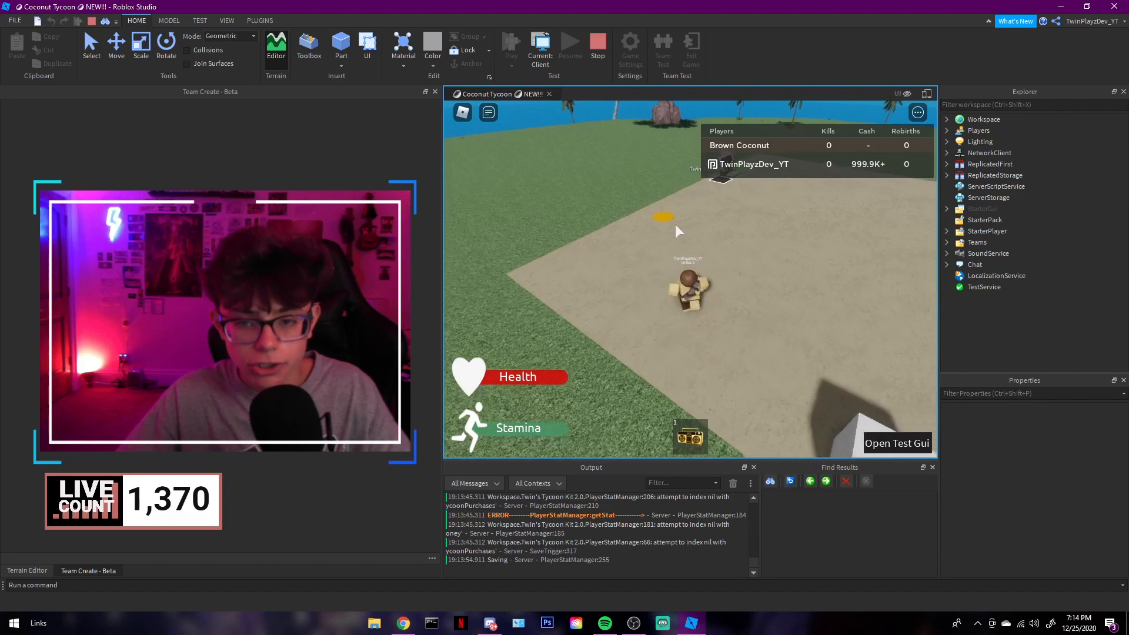
key(w)
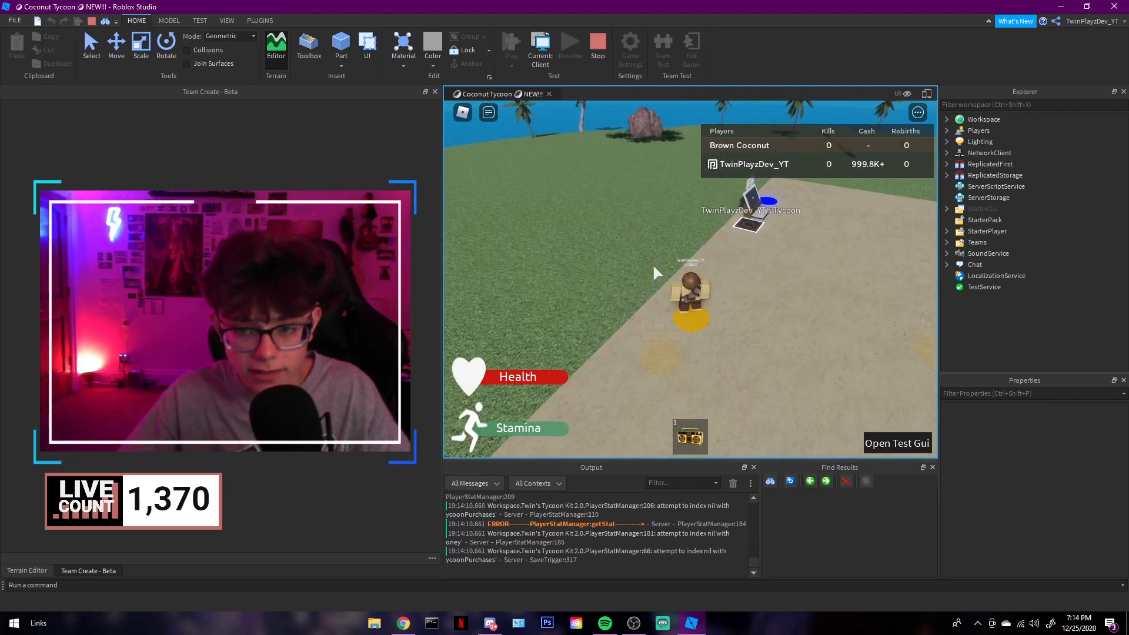
Walk around the outside of the tycoon base and back inside to examine the purchased walls.
right_drag(658, 260, 916, 279)
key(w)
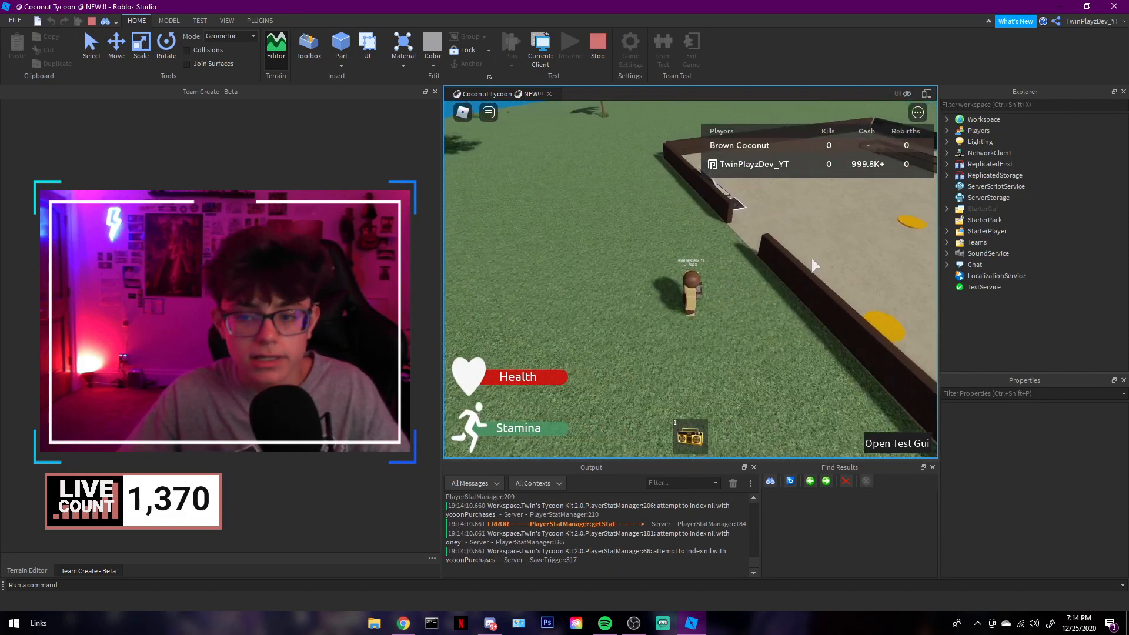
right_drag(631, 278, 849, 359)
key(a)
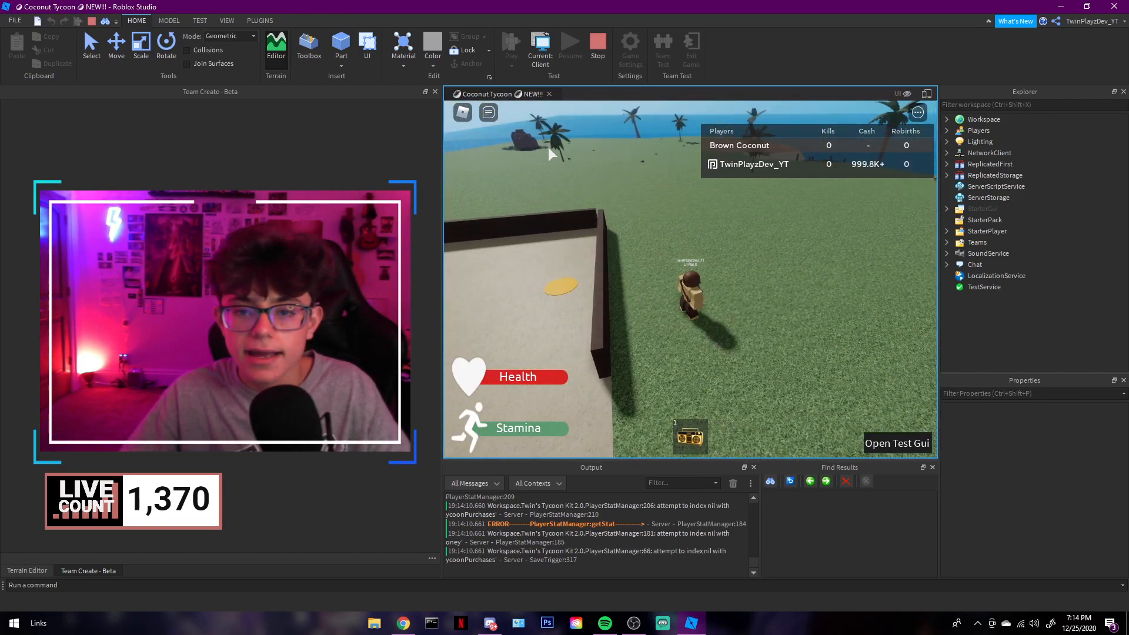
key(w)
right_drag(687, 218, 708, 230)
key(w)
scroll(701, 229, up, 2)
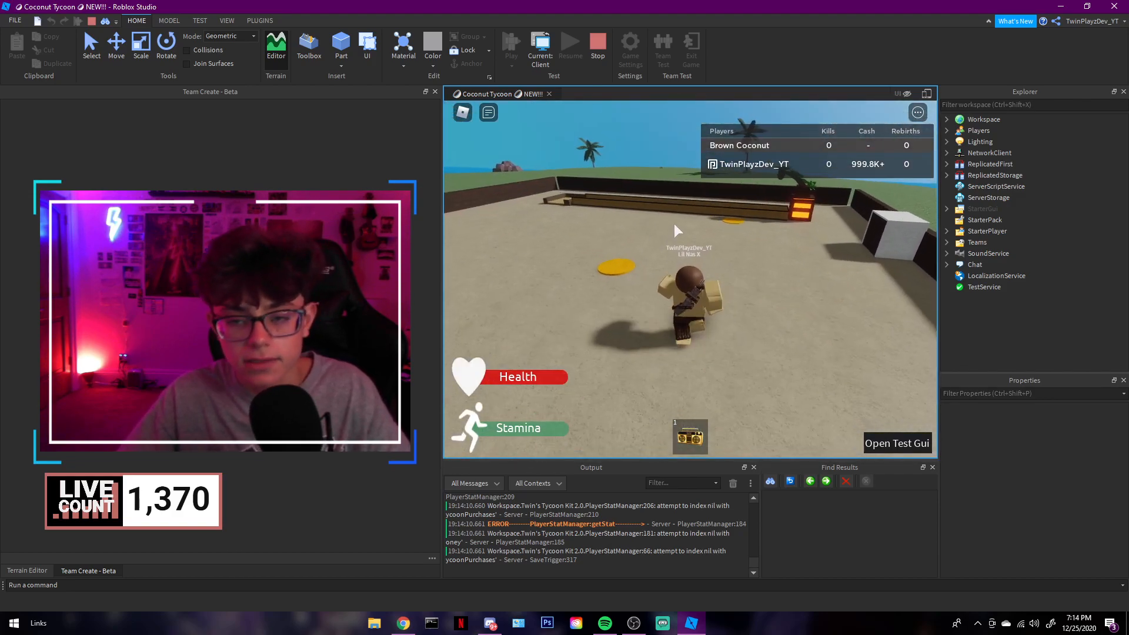
key(d)
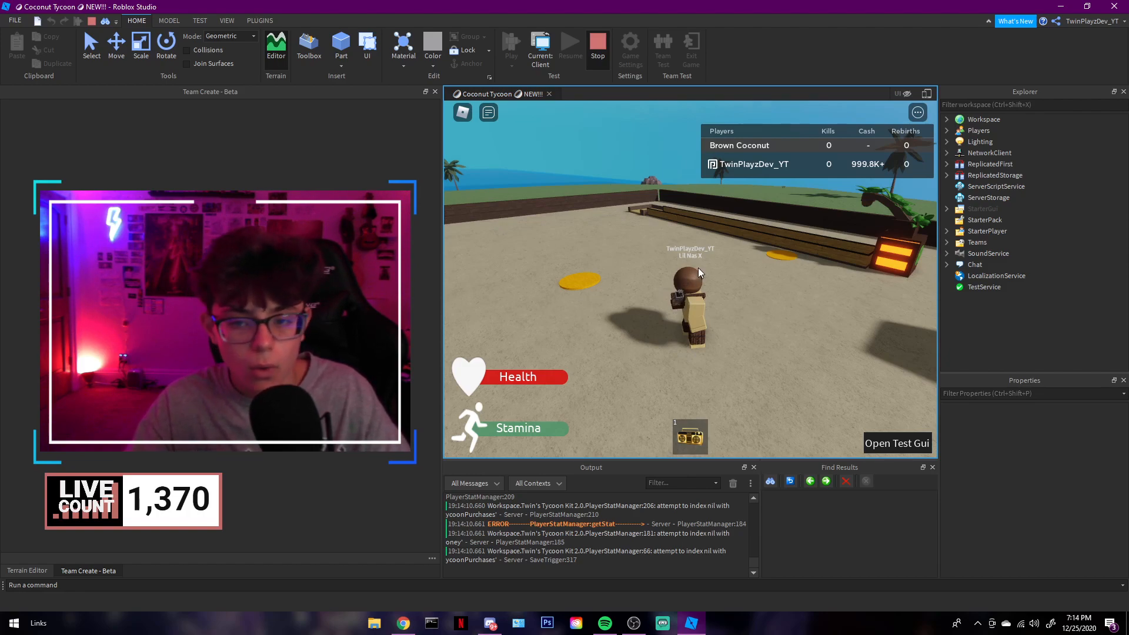
Stop the play test and view the Mega Upgrader [PERMANENT] Robux button inside the tycoon.
key(shift+F5)
right_drag(710, 265, 714, 270)
key(w)
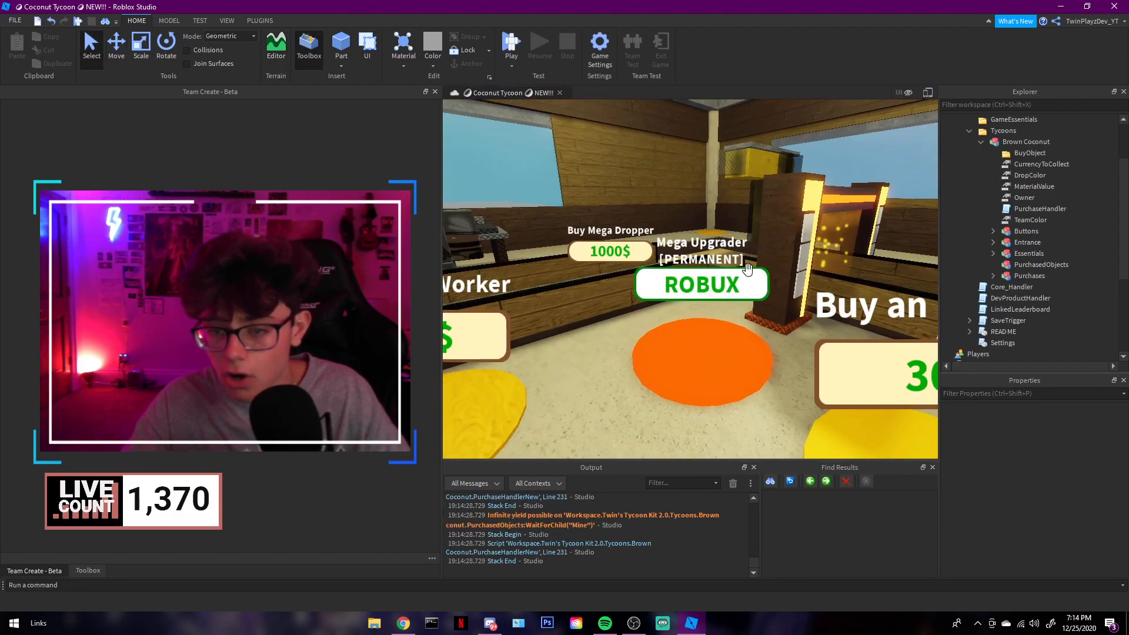
scroll(791, 260, up, 1)
right_drag(791, 260, 793, 260)
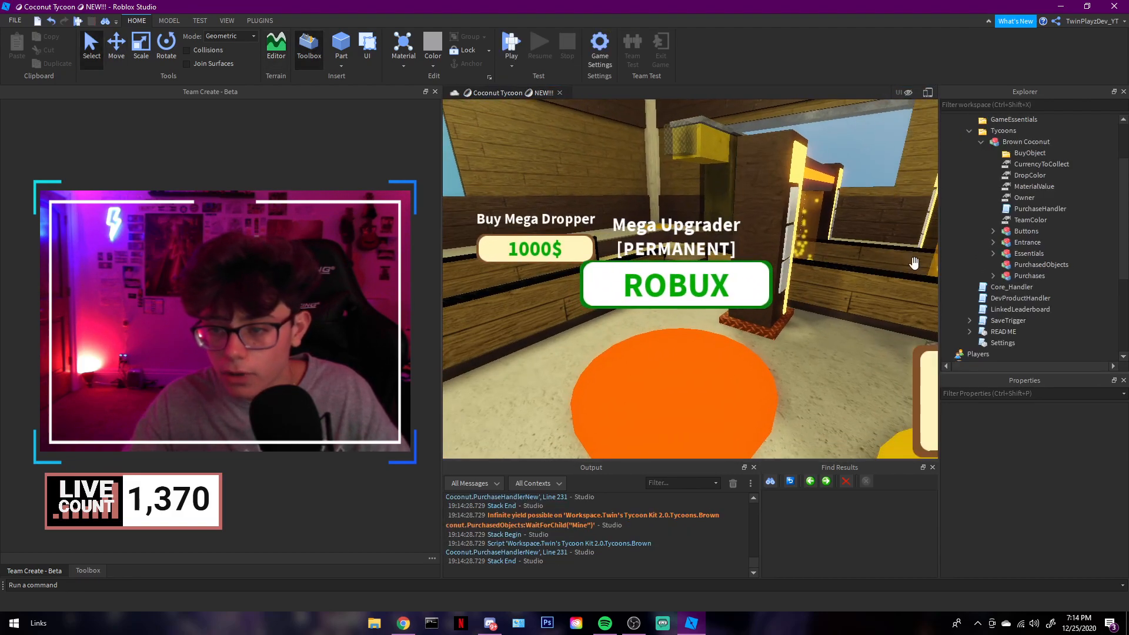
Expand the Buttons group, focus the view on the 2x Cash Upgrader [PERMANENT] button and show its contents.
click(993, 231)
click(1007, 243)
right_drag(827, 241, 828, 241)
key(f)
click(956, 244)
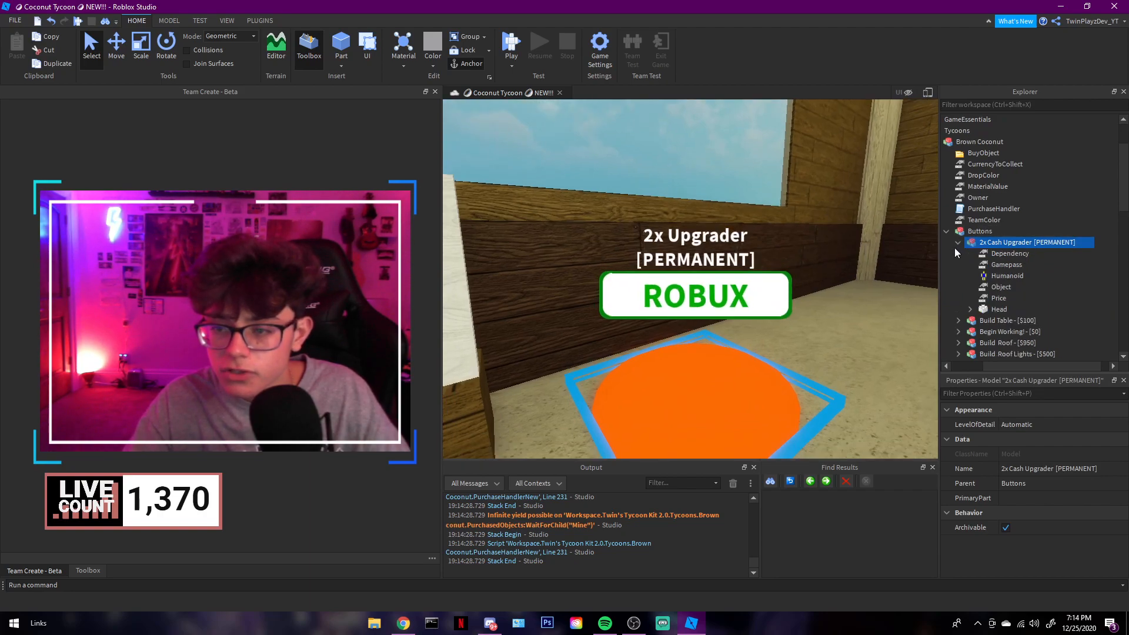
Inspect the Gamepass, Object and Price values of the 2x Cash Upgrader [PERMANENT] button.
click(1006, 264)
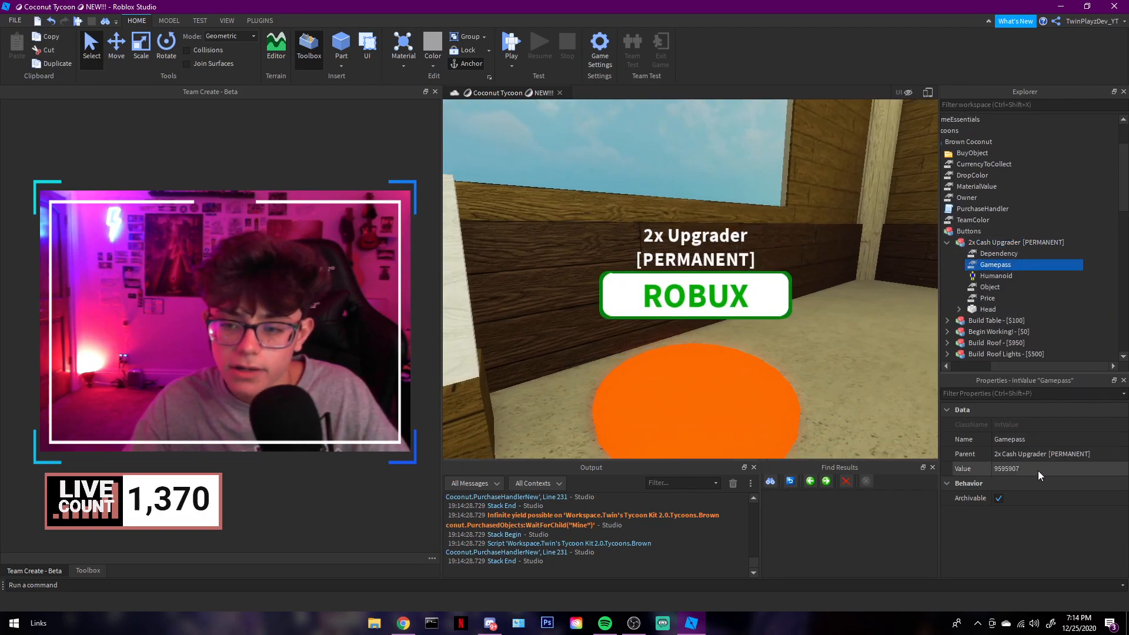
click(980, 287)
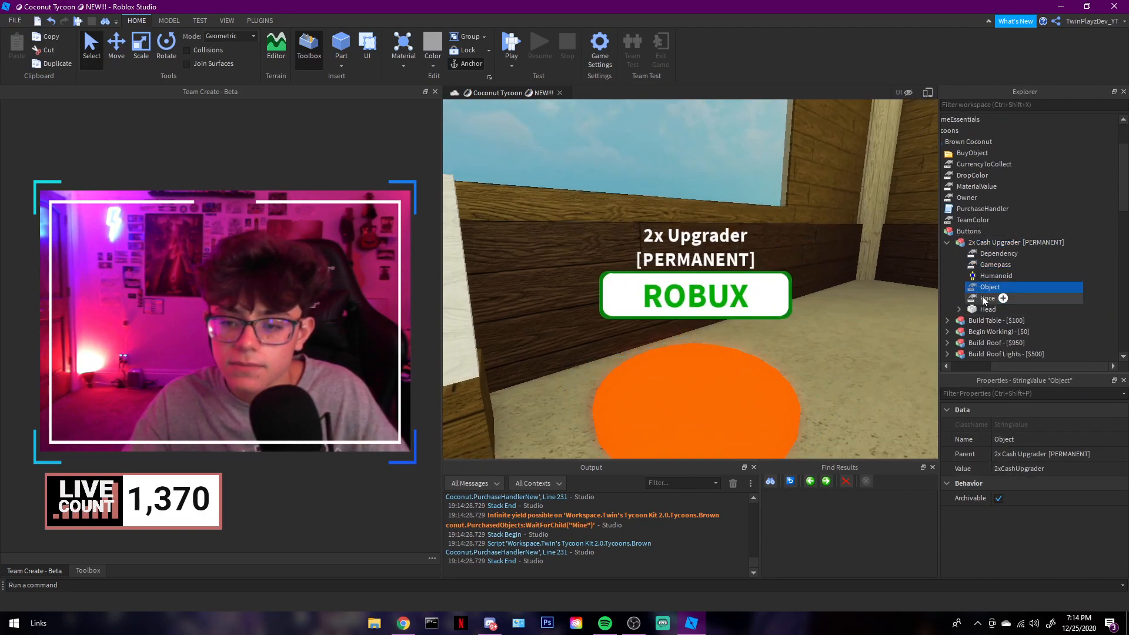
click(987, 298)
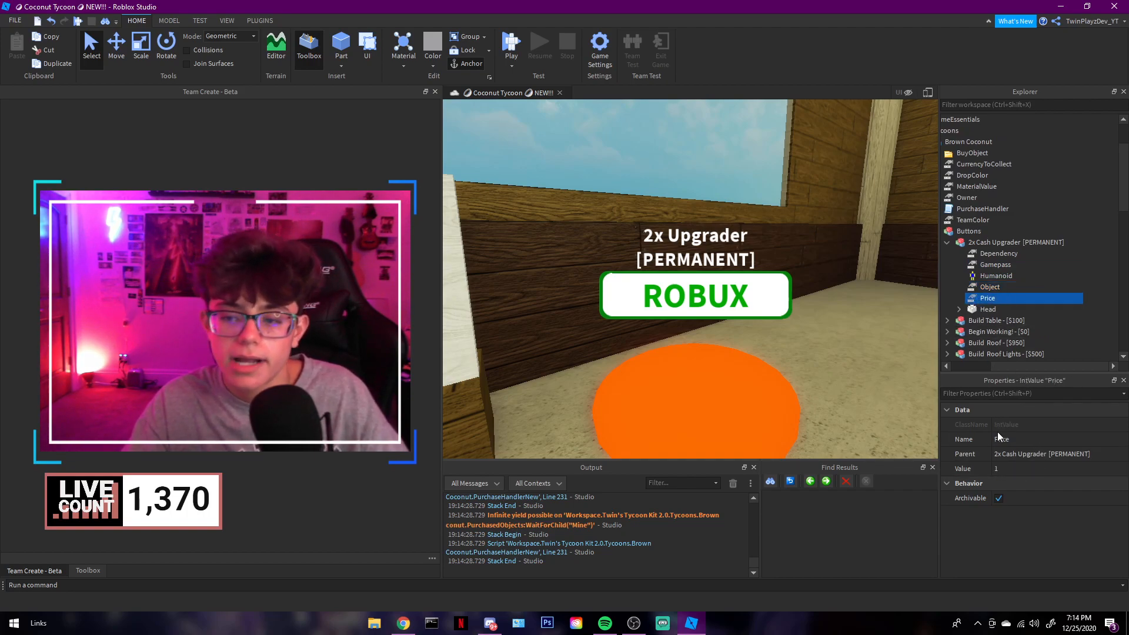
click(972, 248)
click(988, 265)
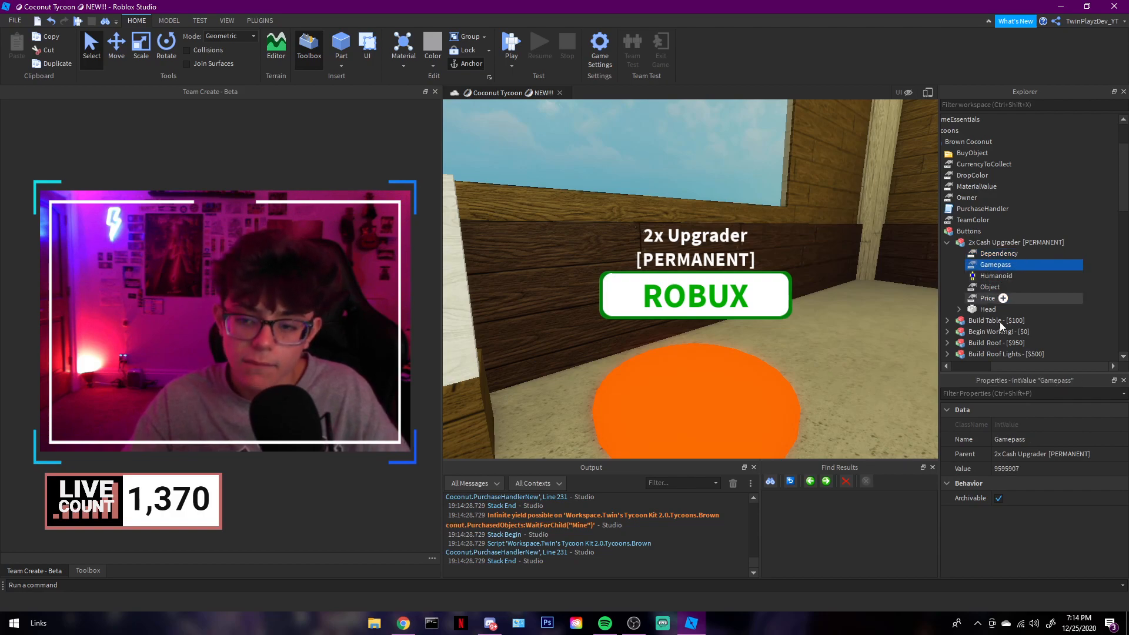
click(1015, 469)
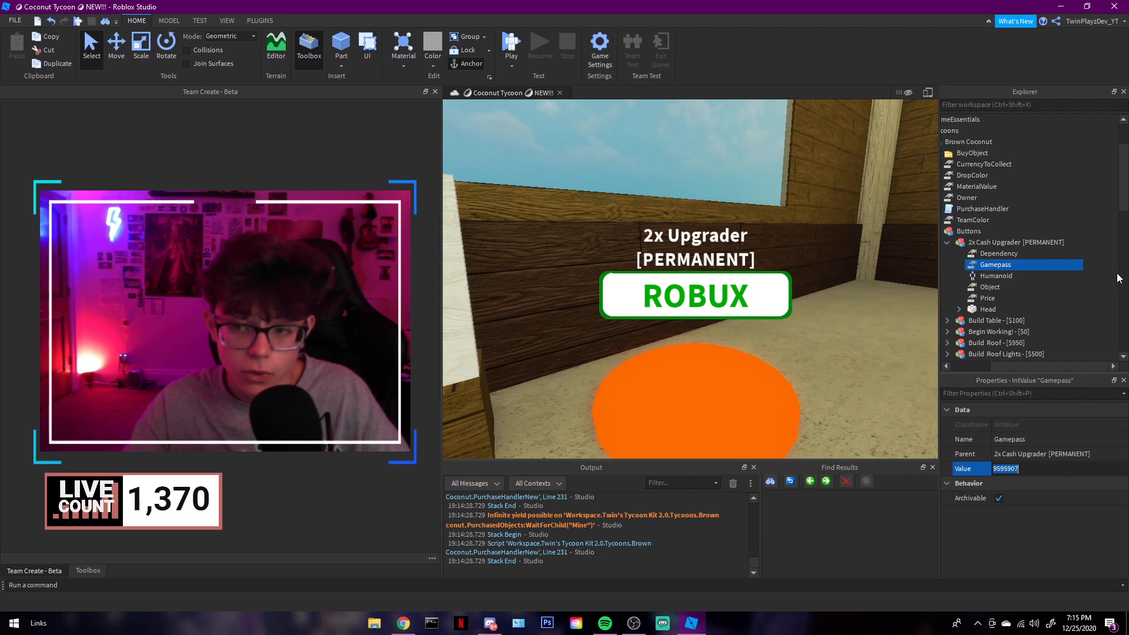
Reselect the 2x Cash Upgrader's Gamepass object and open its ID value for viewing.
click(1093, 310)
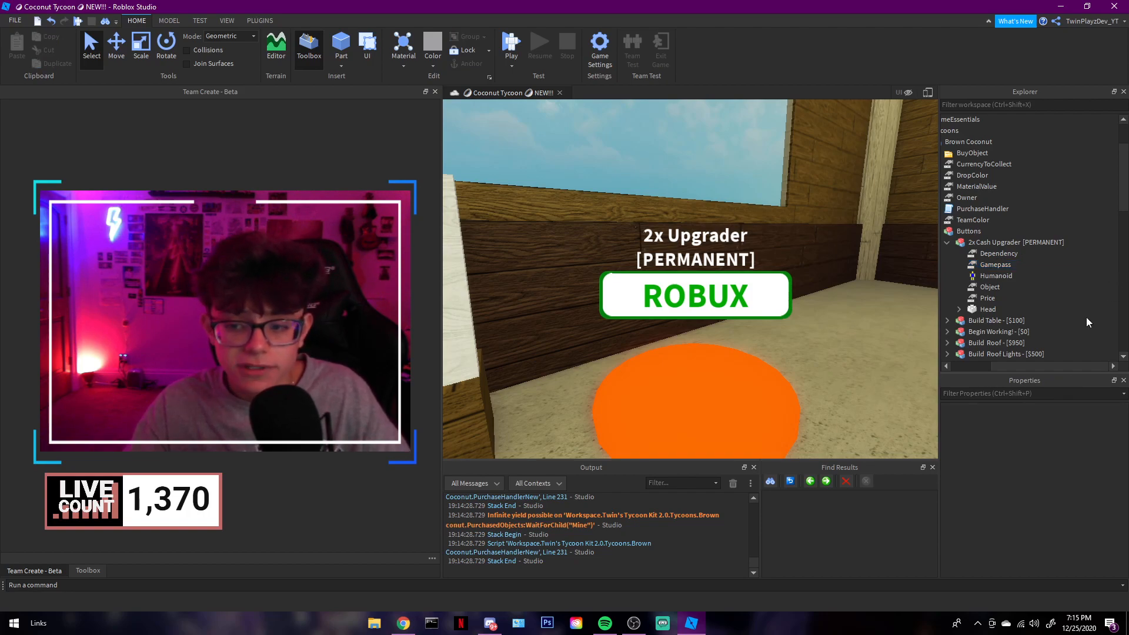
drag(1015, 365, 996, 364)
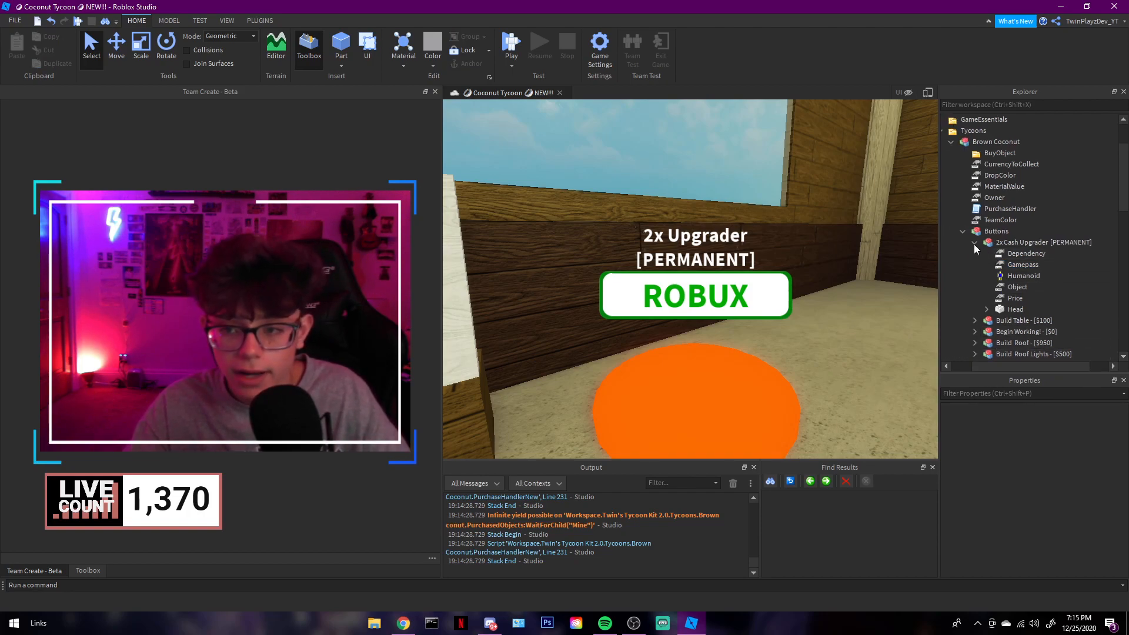
click(1004, 265)
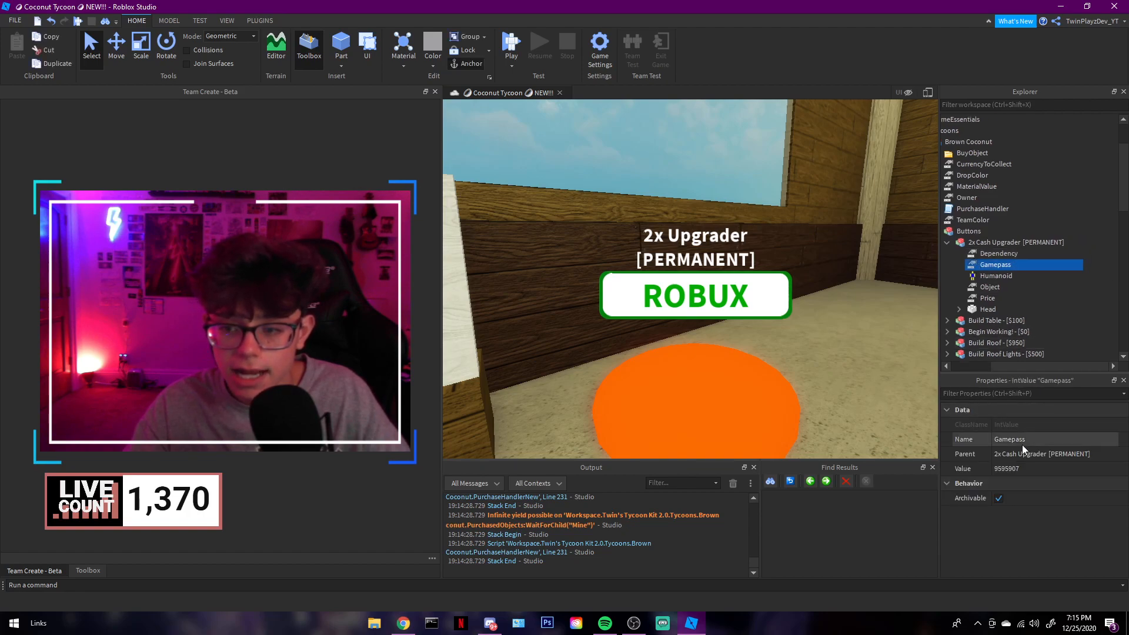
click(1023, 470)
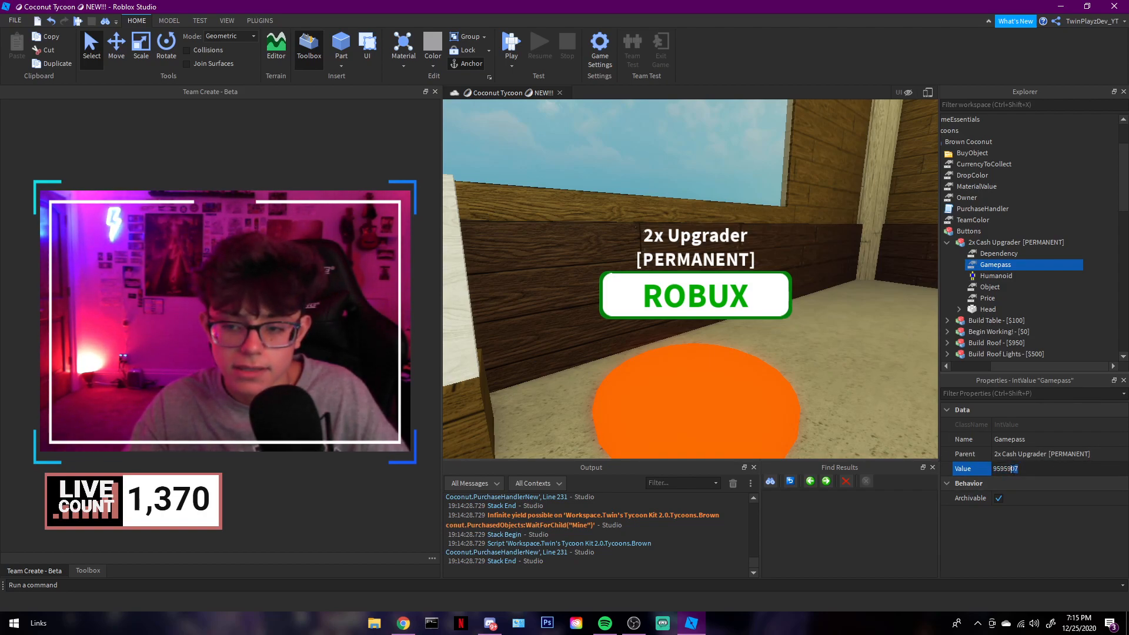
Deselect the Gamepass object and collapse the 2x Cash Upgrader button and the Buttons group in the object hierarchy.
click(1093, 275)
drag(1024, 367, 1001, 348)
click(980, 243)
click(968, 231)
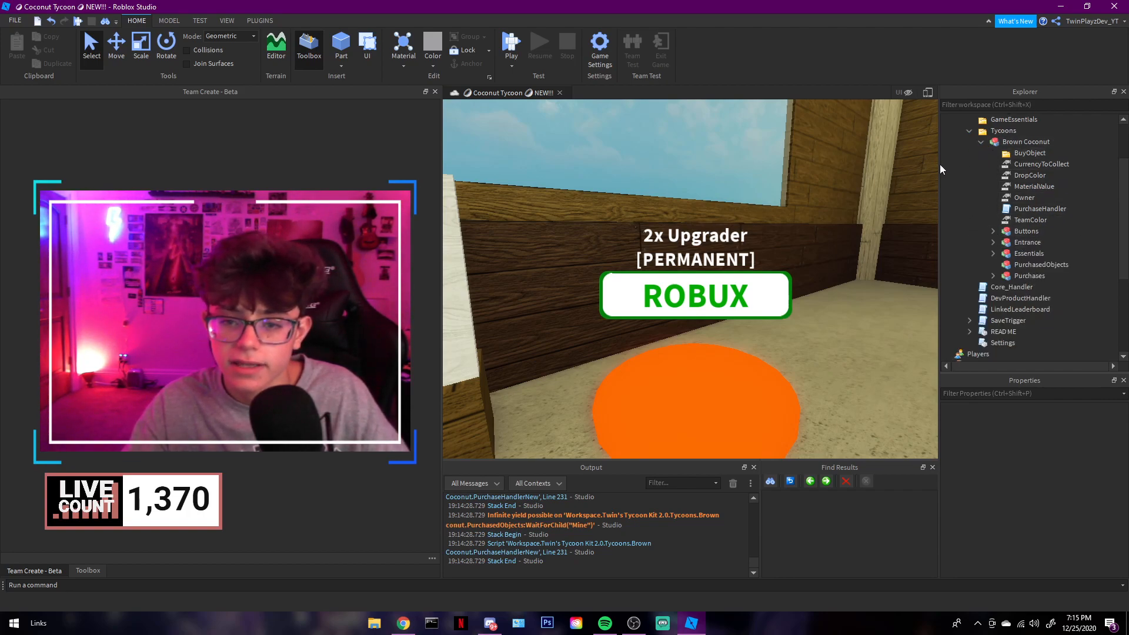
Examine the tycoon's interior with its droppers, upgraders, purchase buttons and weapon displays.
right_drag(853, 197, 854, 197)
key(s)
key(w)
key(w)
key(s)
key(w)
key(s)
key(w)
key(s)
key(w)
key(s)
key(s)
key(w)
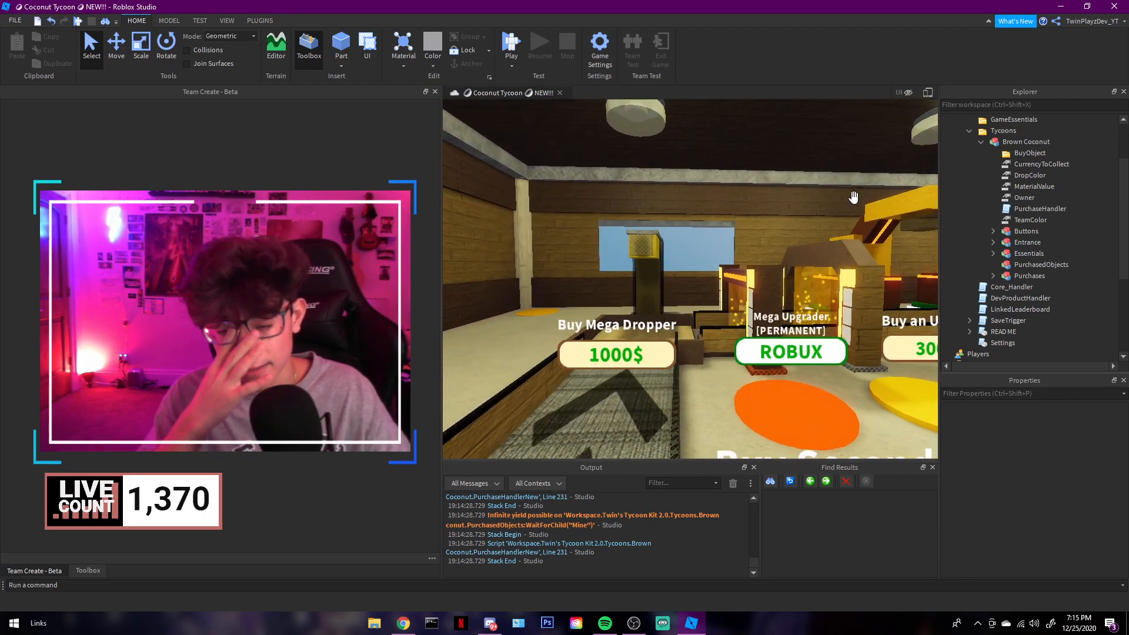
key(s)
right_drag(733, 232, 711, 247)
key(s)
key(w)
key(w)
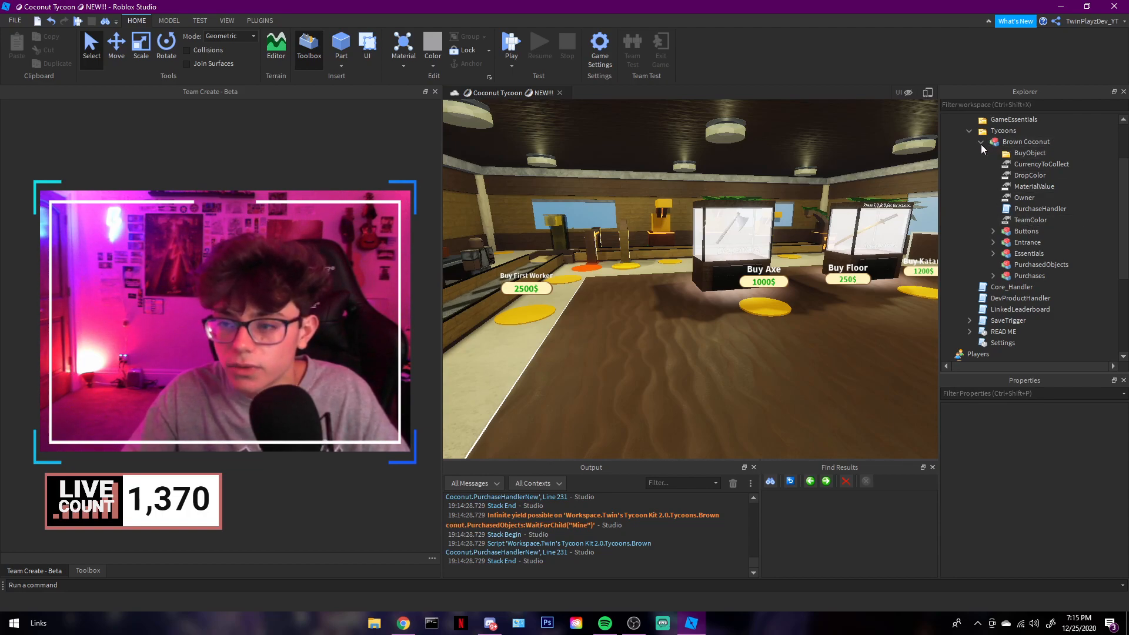
Approach the coconut Mine, find Mine in the Purchases group and open its DropperScript.
key(w)
right_drag(808, 215, 824, 219)
key(w)
key(w)
right_drag(813, 325, 814, 312)
key(w)
right_drag(837, 257, 840, 259)
click(993, 276)
scroll(1000, 270, down, 2)
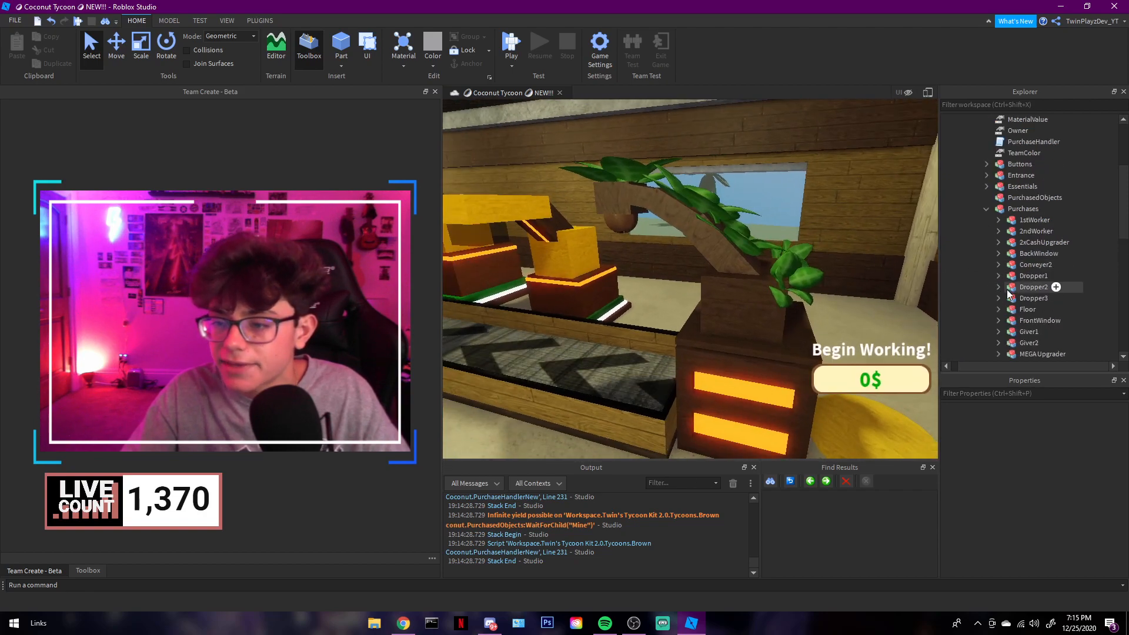
scroll(1000, 274, down, 3)
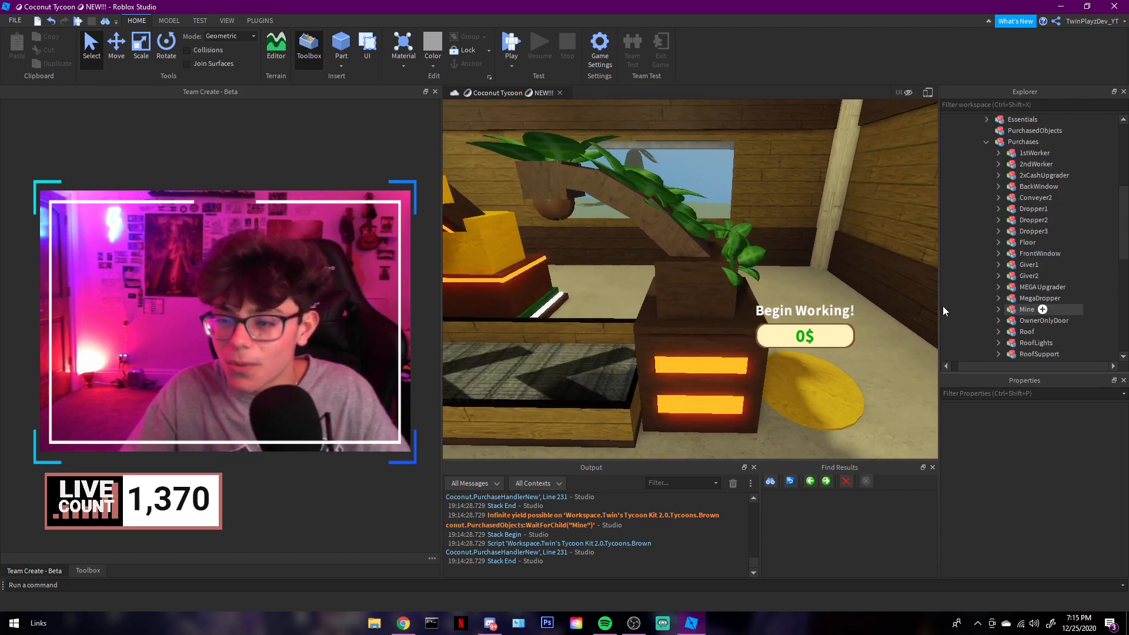
click(998, 276)
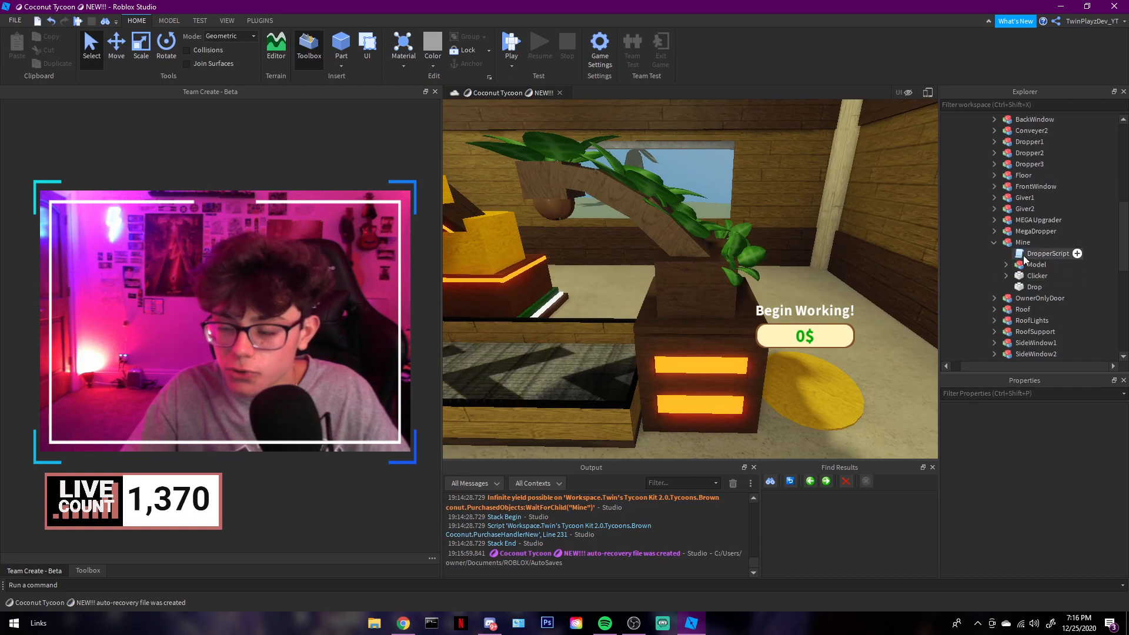
double_click(1024, 255)
Try adding a 0 to the cash.Value drop worth on line 16 of the Mine's DropperScript, and close the script.
click(660, 248)
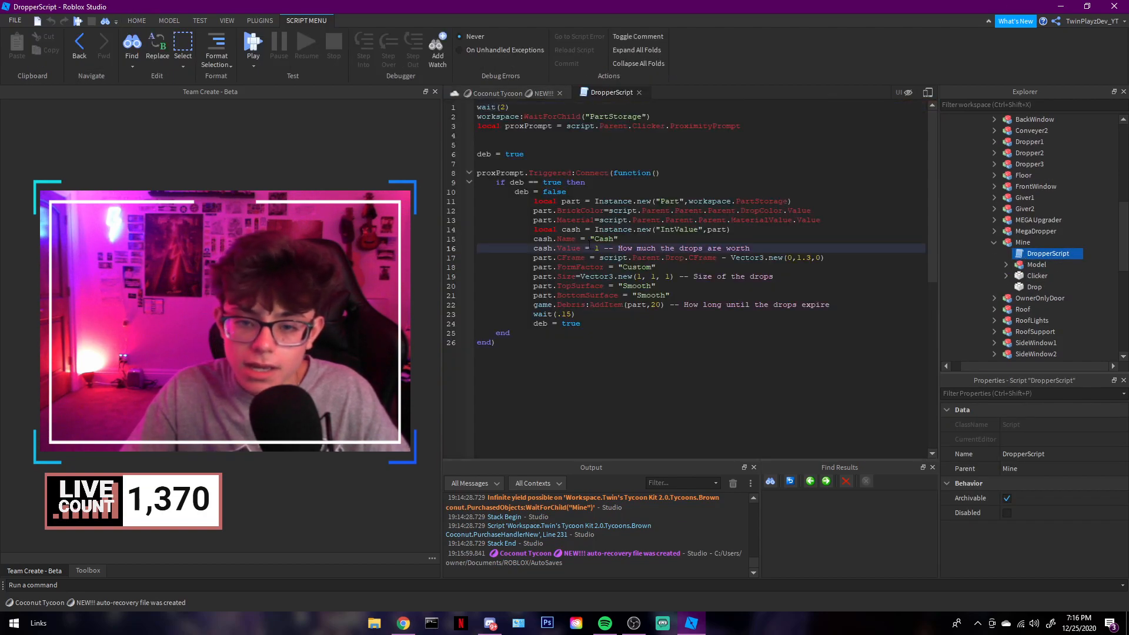
drag(751, 249, 534, 242)
click(596, 250)
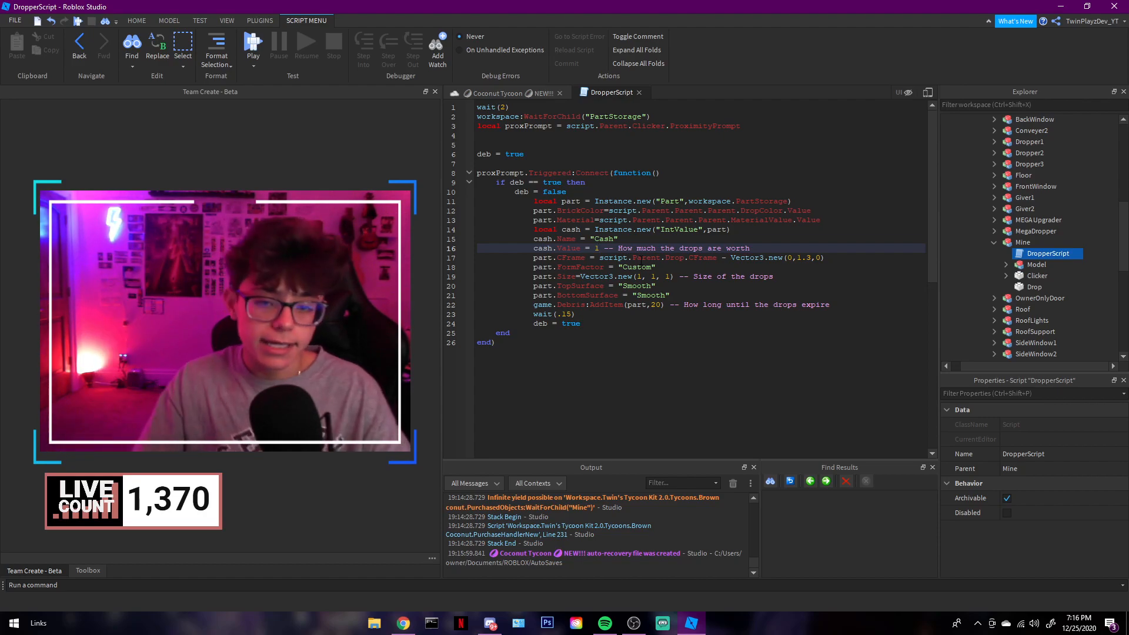
text(0)
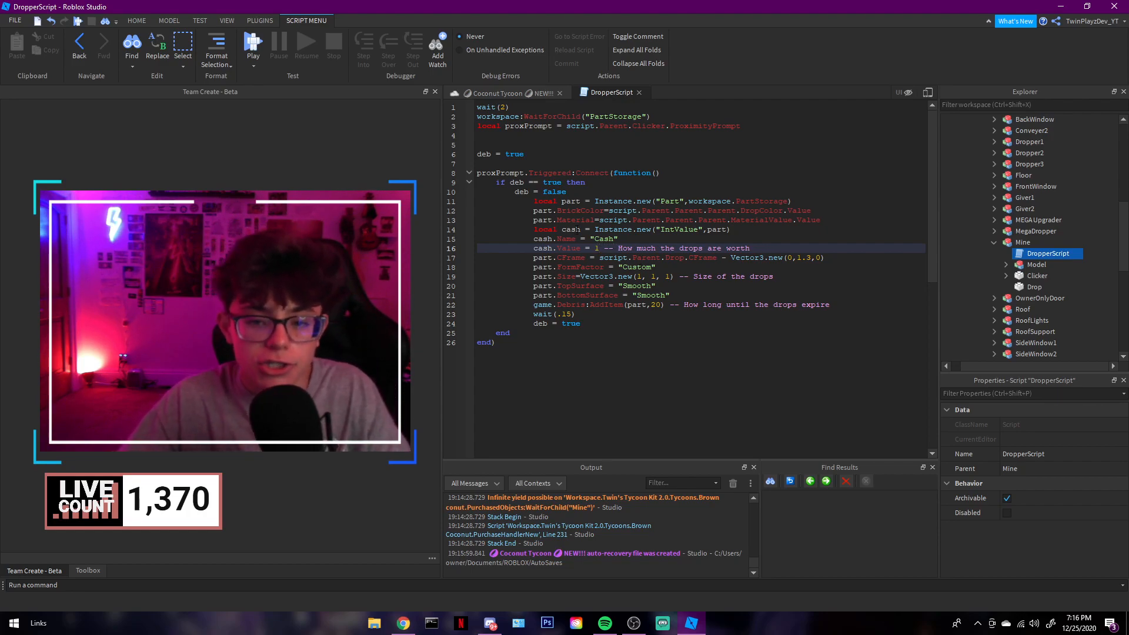
click(640, 93)
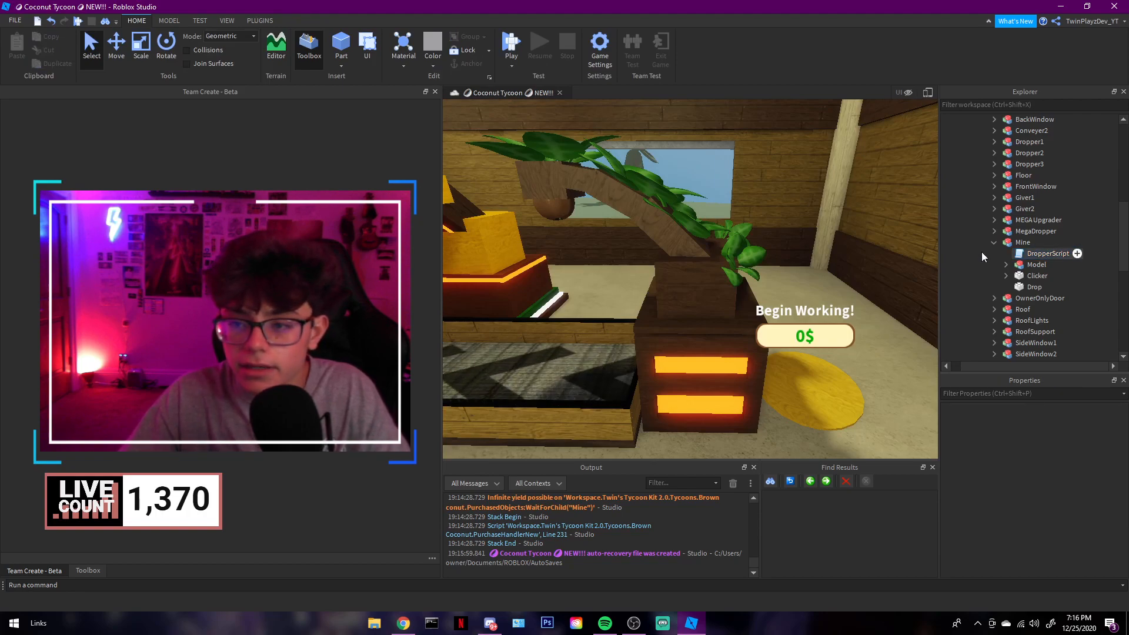
Open Dropper1's DropperScript in the Purchases group and examine the cash.Value line and the wait between drops on line 5.
click(997, 142)
key(f)
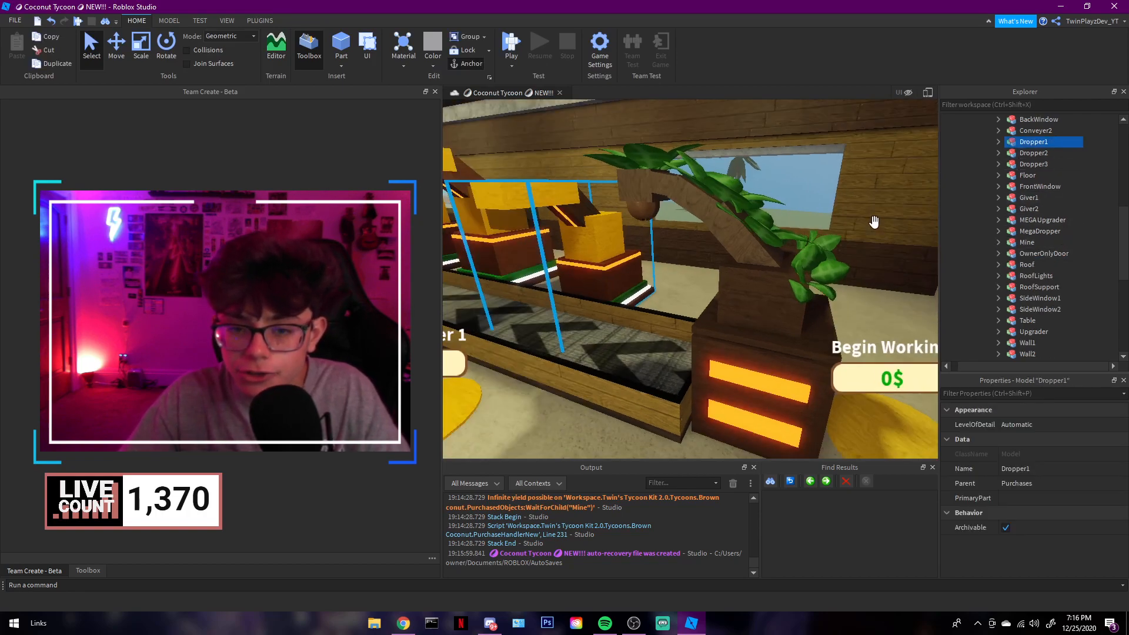
click(997, 142)
double_click(1020, 154)
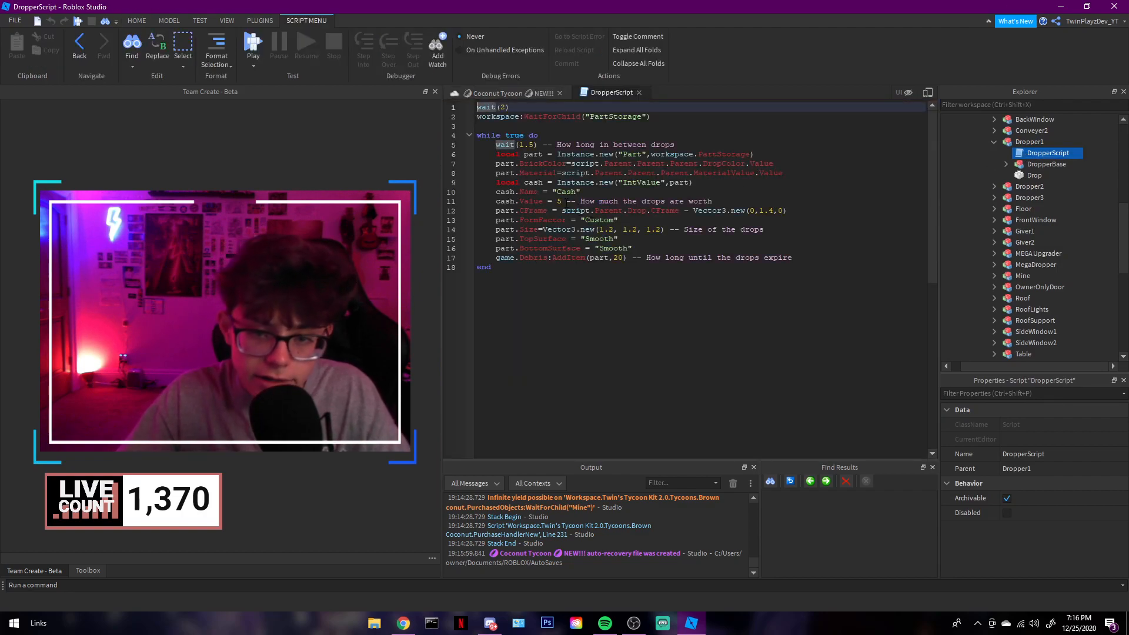
click(561, 202)
drag(496, 145, 553, 144)
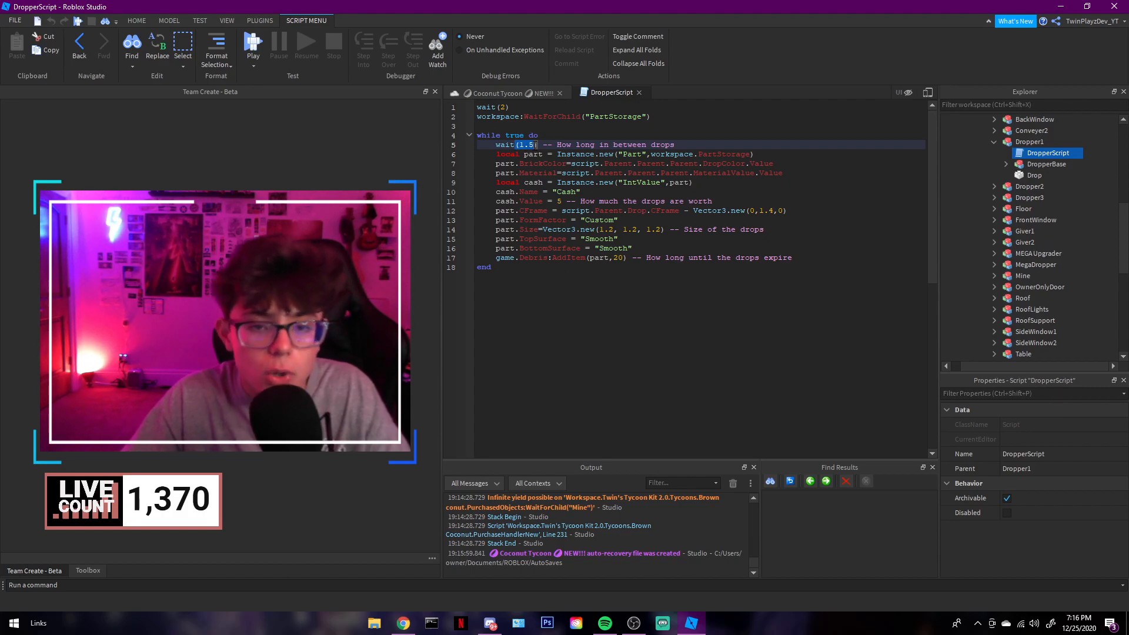
Try a cash.Value of 1005 on line 11 of Dropper1's DropperScript, restore it to 5, and close the script.
click(561, 202)
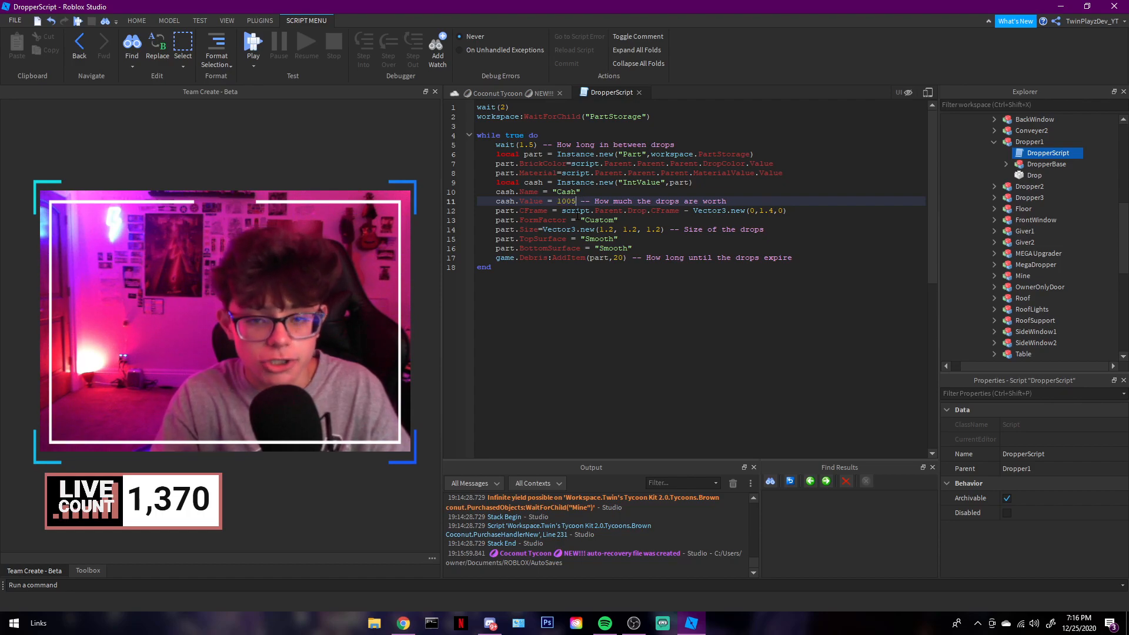
key(BackSpace)
text(5)
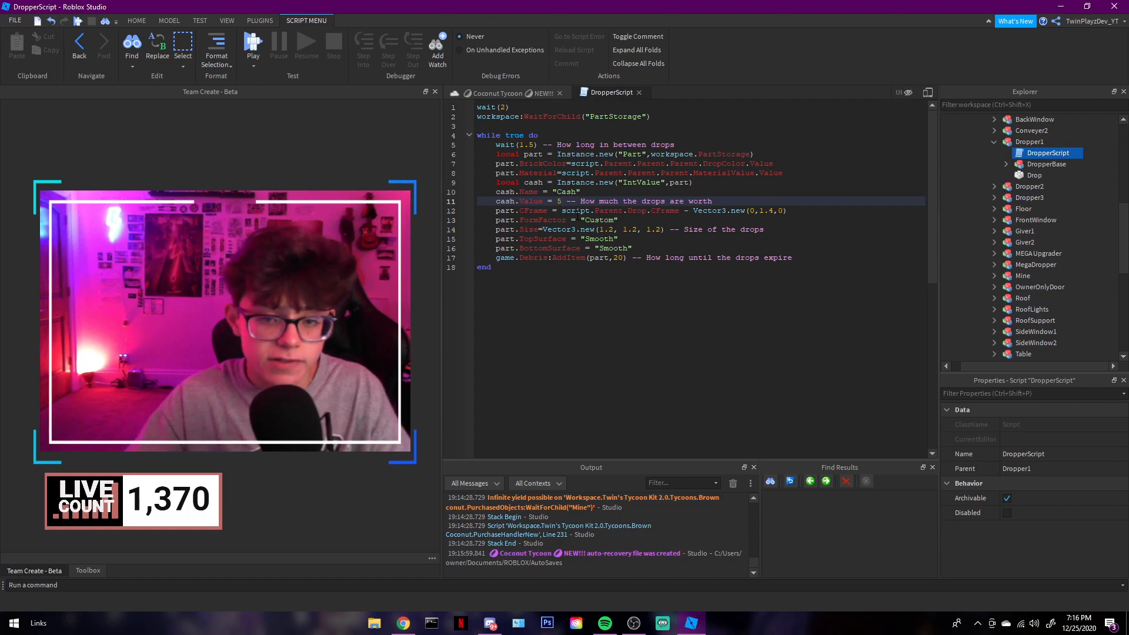
click(640, 93)
click(994, 142)
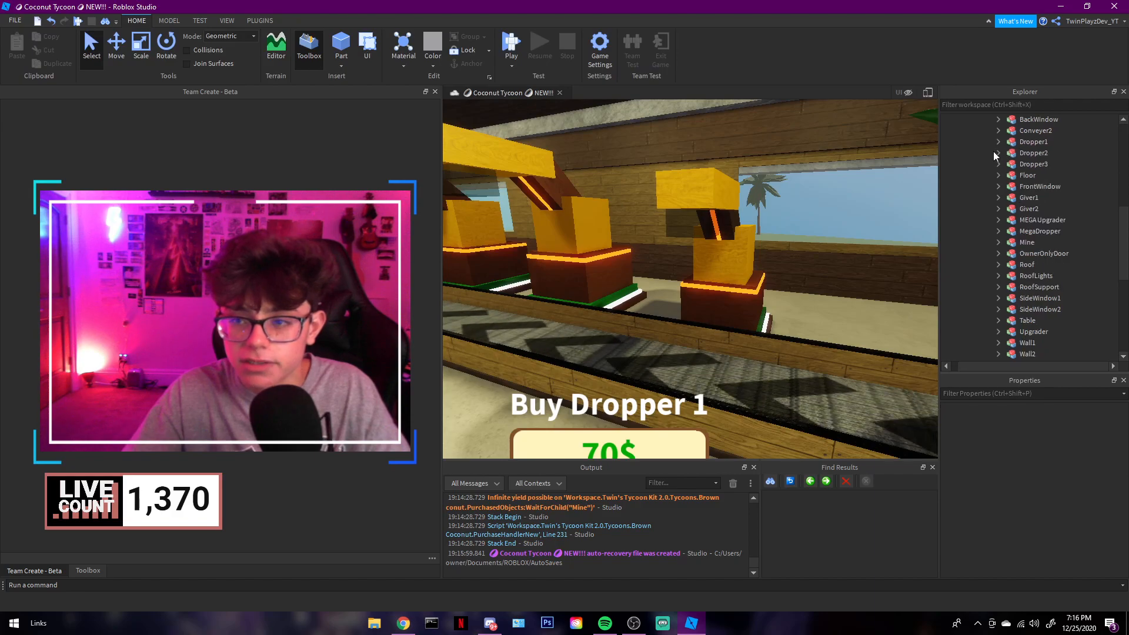
Locate Dropper2 and Dropper3 in the tycoon, and check the drop worth in the MegaDropper's DropperScript.
key(a)
click(1017, 154)
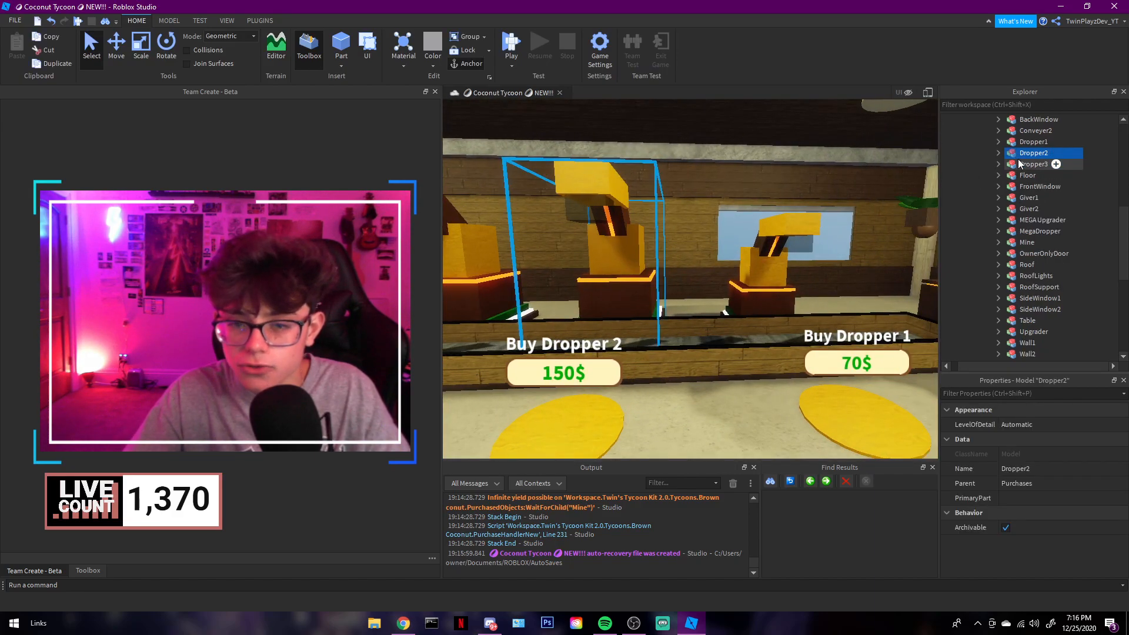
click(1023, 164)
key(a)
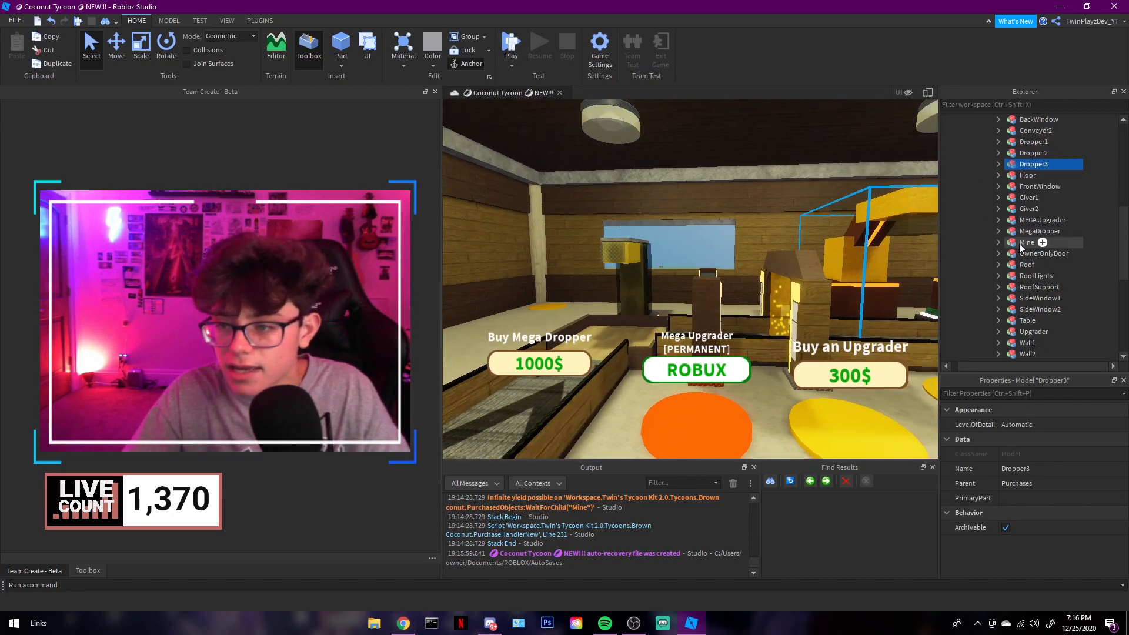
click(1019, 231)
click(998, 231)
double_click(1024, 242)
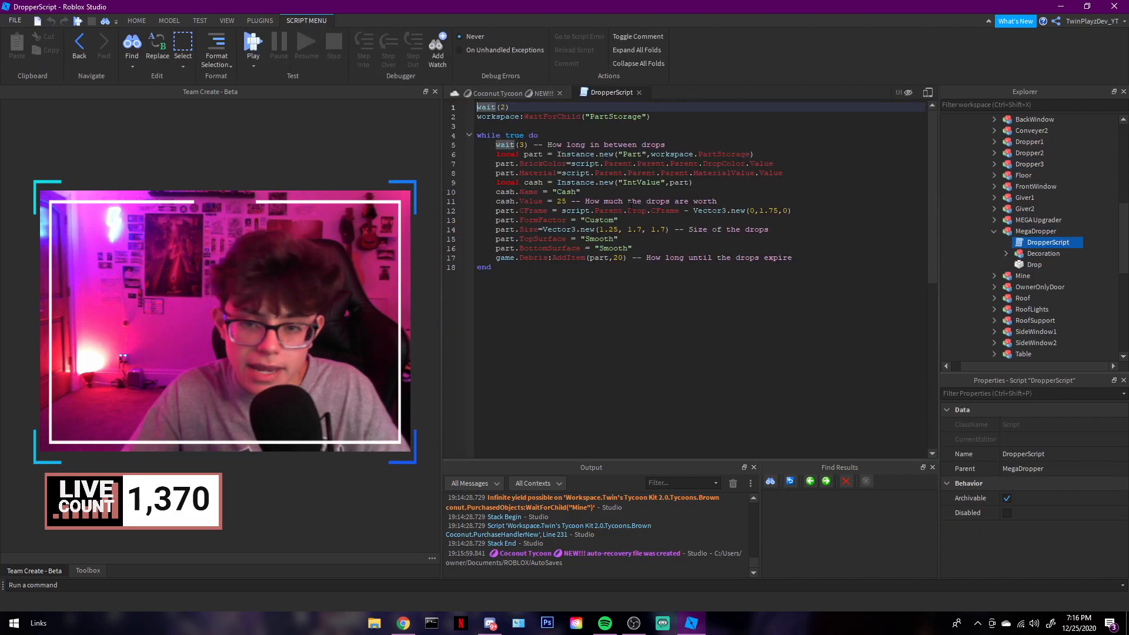
click(640, 93)
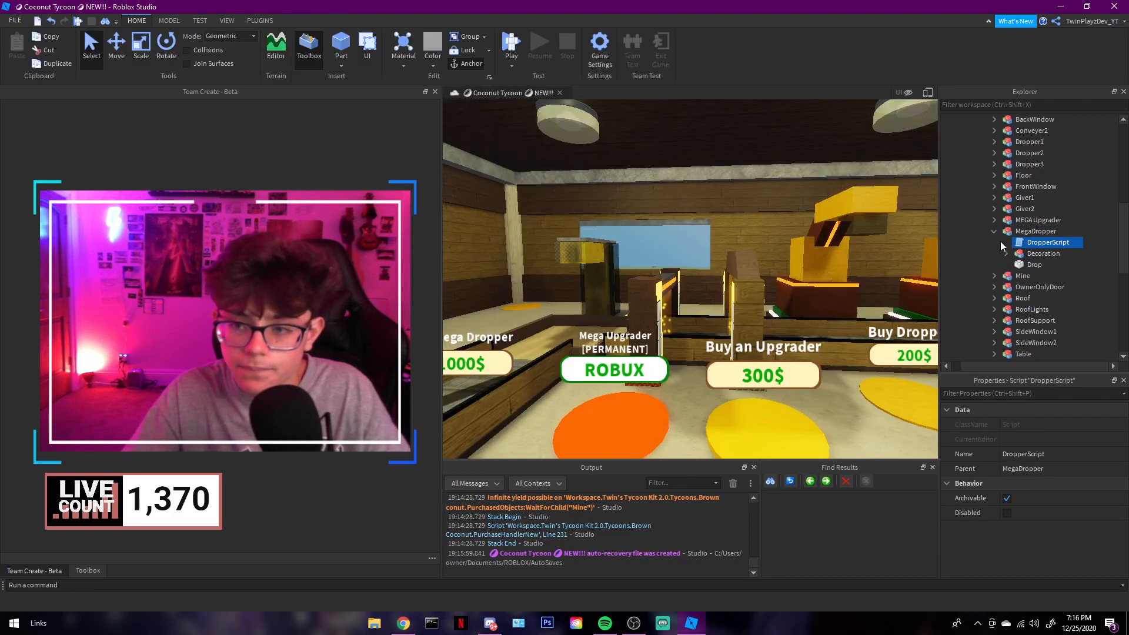
click(993, 231)
Open the MEGA Upgrader's Script, examine the amount added to Part.Cash.Value on line 3, and close it.
key(w)
right_drag(874, 246, 876, 261)
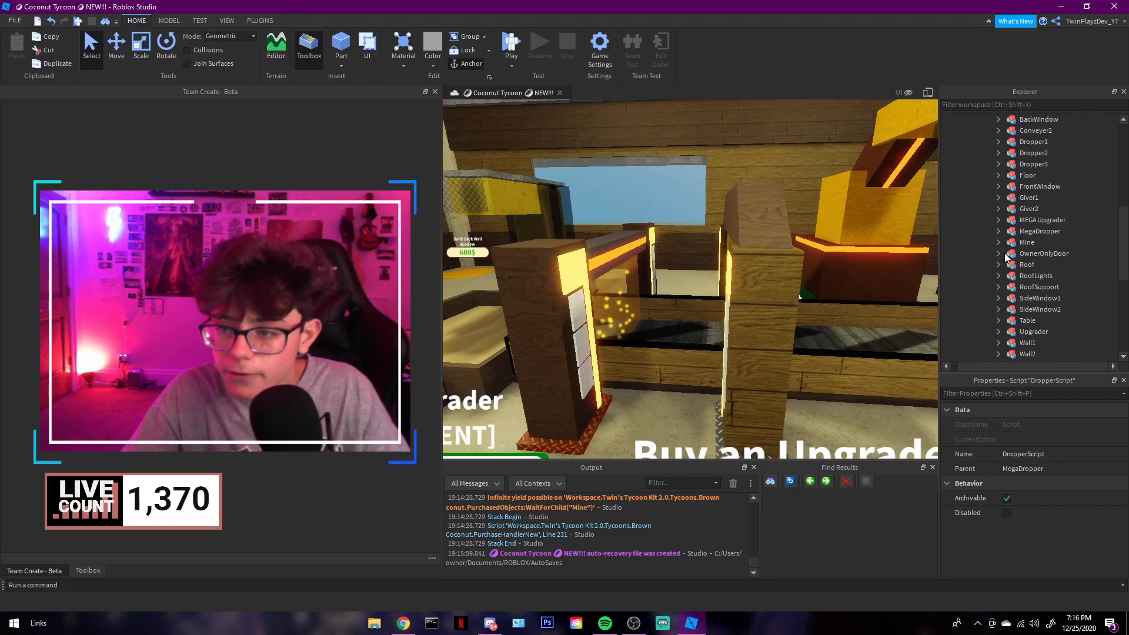
click(998, 221)
double_click(1035, 231)
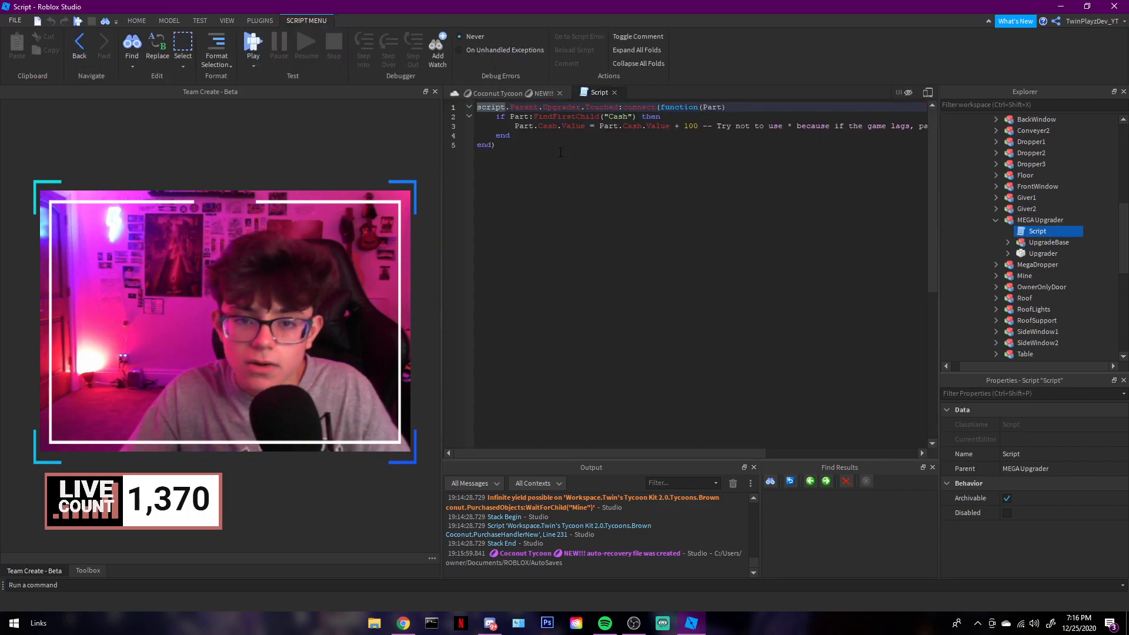
click(699, 125)
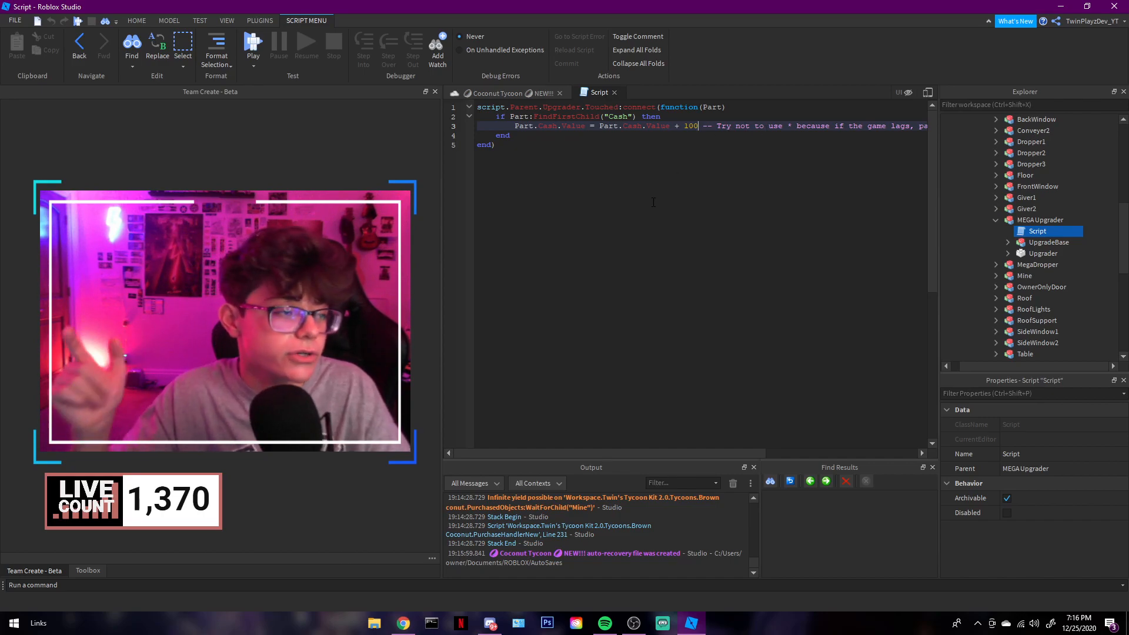
click(615, 93)
Check the cash increase in the regular Upgrader's Script, close it, and collapse the Upgrader in the object hierarchy.
right_drag(826, 225, 882, 250)
scroll(989, 273, down, 2)
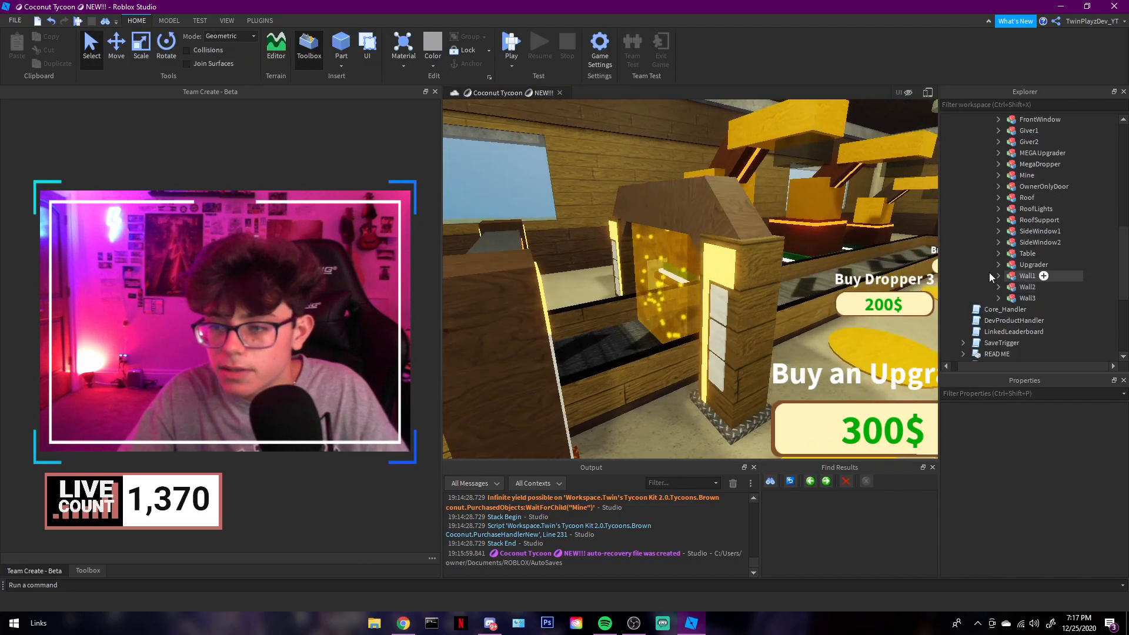
click(996, 265)
double_click(1037, 276)
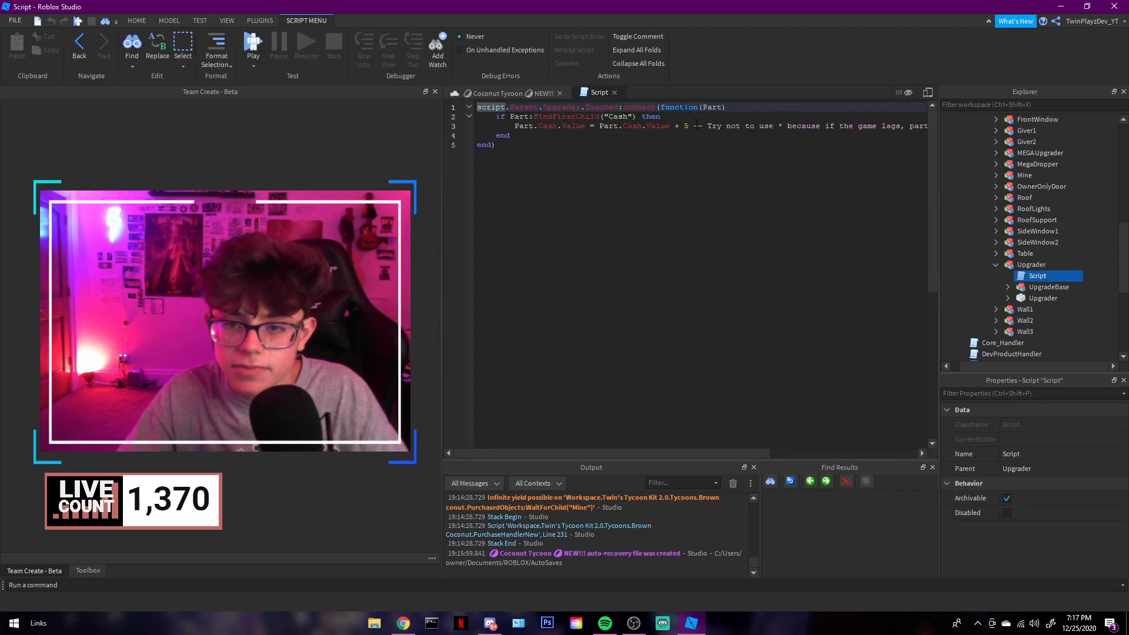
click(614, 92)
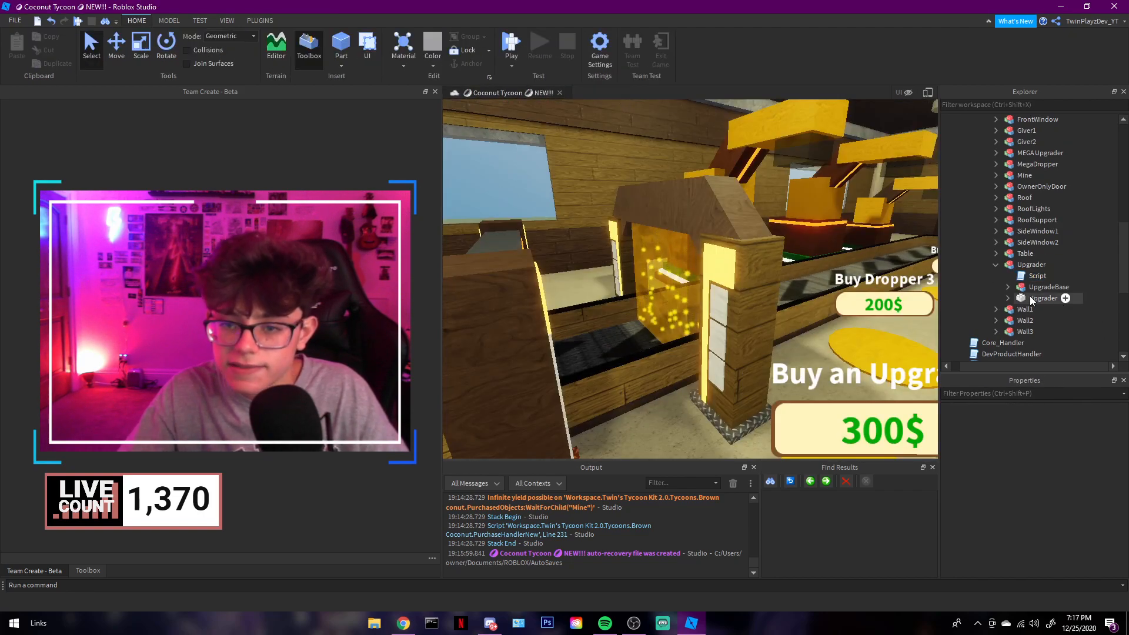
scroll(1023, 297, up, 3)
scroll(996, 297, down, 1)
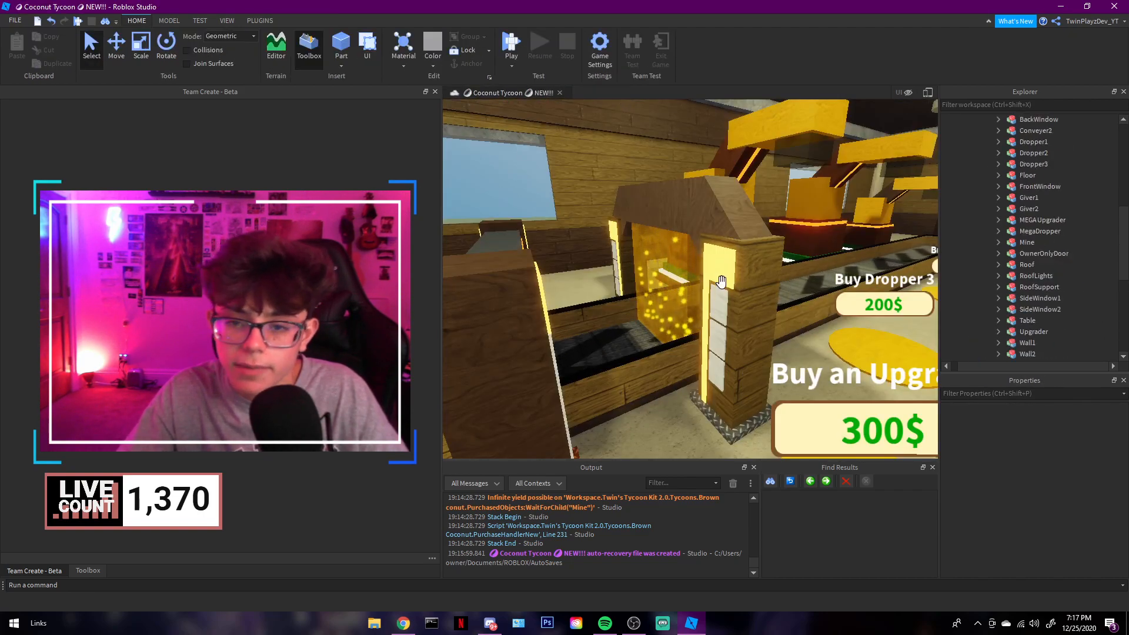
Examine the Axe and Katana weapon displays and their purchase buttons, ending in front of the Buy Axe button.
scroll(725, 277, up, 3)
key(w)
right_drag(725, 277, 746, 287)
key(s)
scroll(725, 278, down, 5)
key(a)
key(a)
key(d)
key(d)
right_drag(805, 259, 802, 259)
key(w)
key(d)
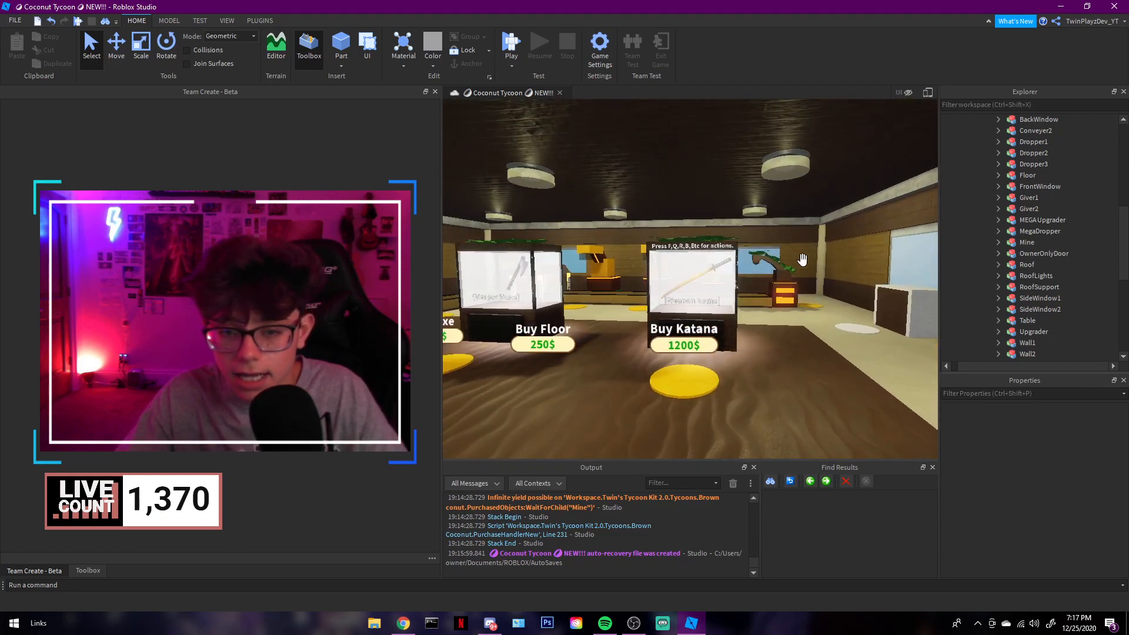
key(a)
key(d)
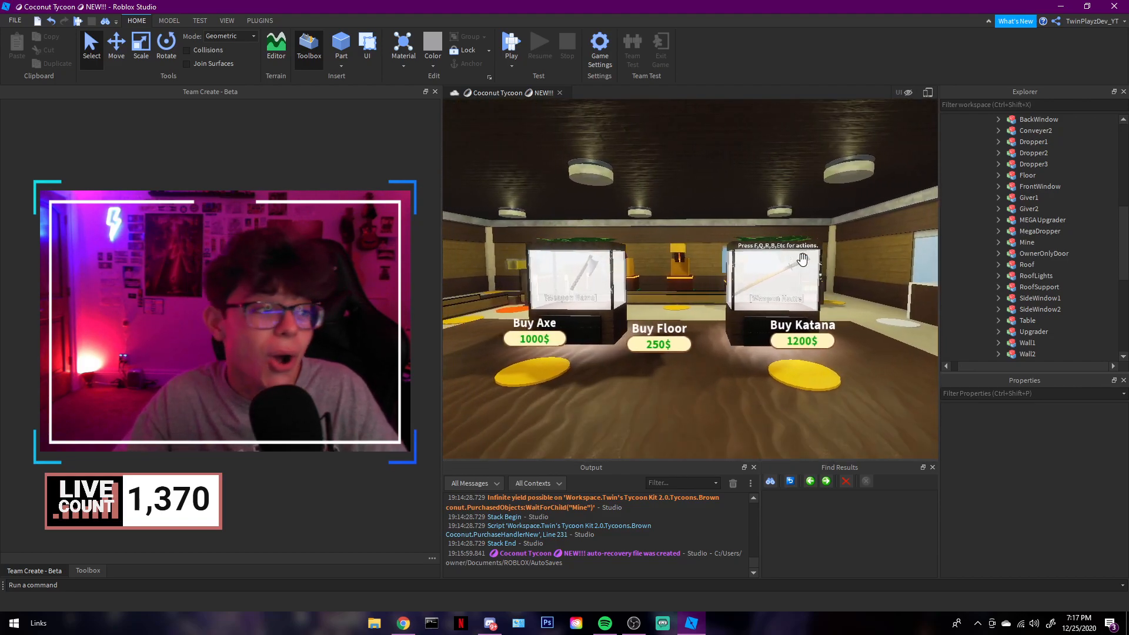
key(a)
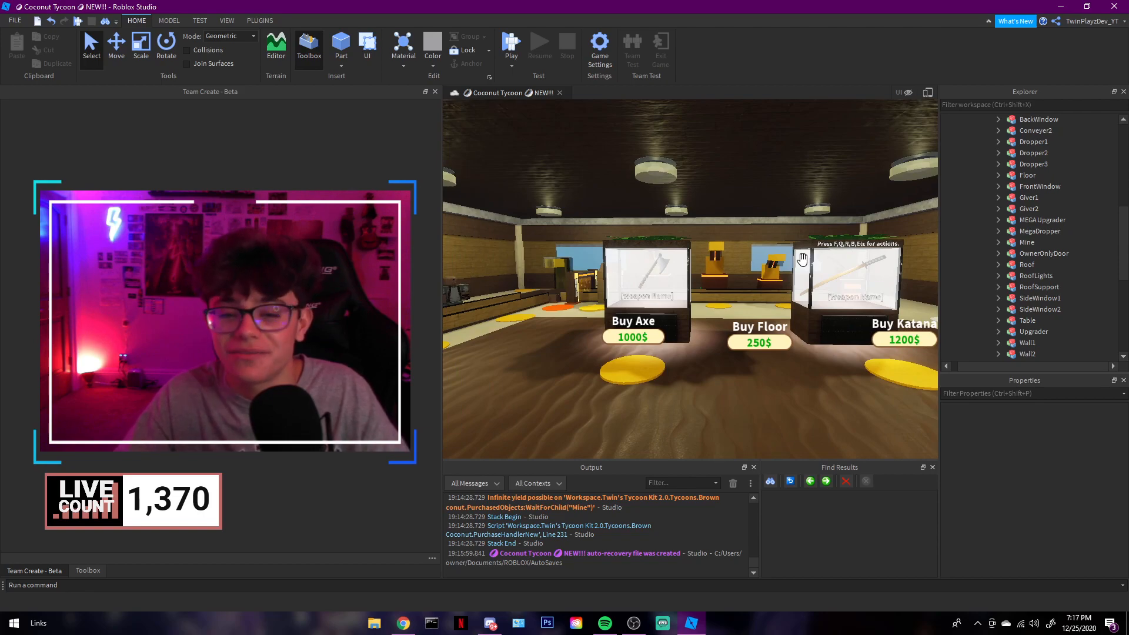
key(a)
key(w)
right_drag(803, 259, 764, 263)
key(s)
key(w)
right_drag(680, 296, 680, 296)
key(w)
key(s)
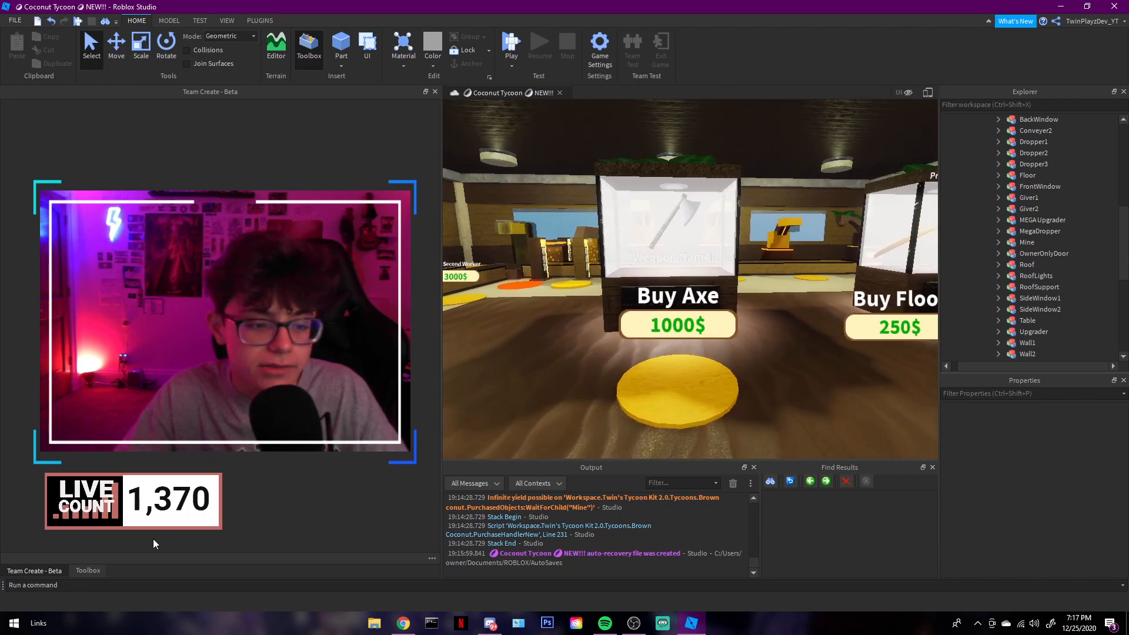
Search the marketplace models for "sword r15" and insert the first sword result as a tool in StarterPack.
click(79, 566)
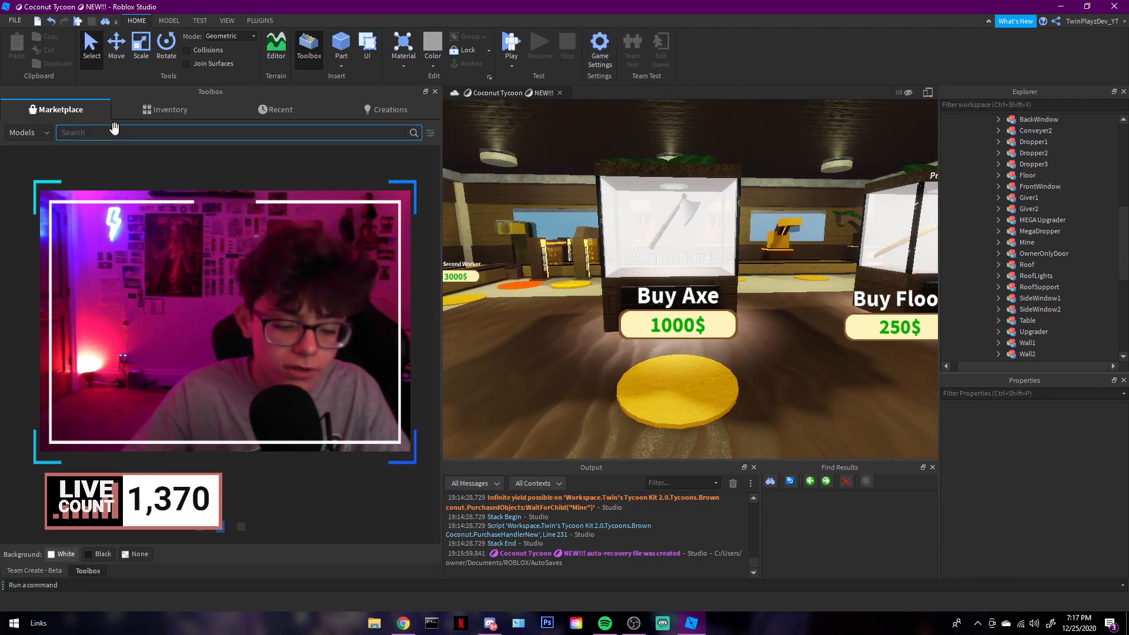
text(sword r15)
key(Return)
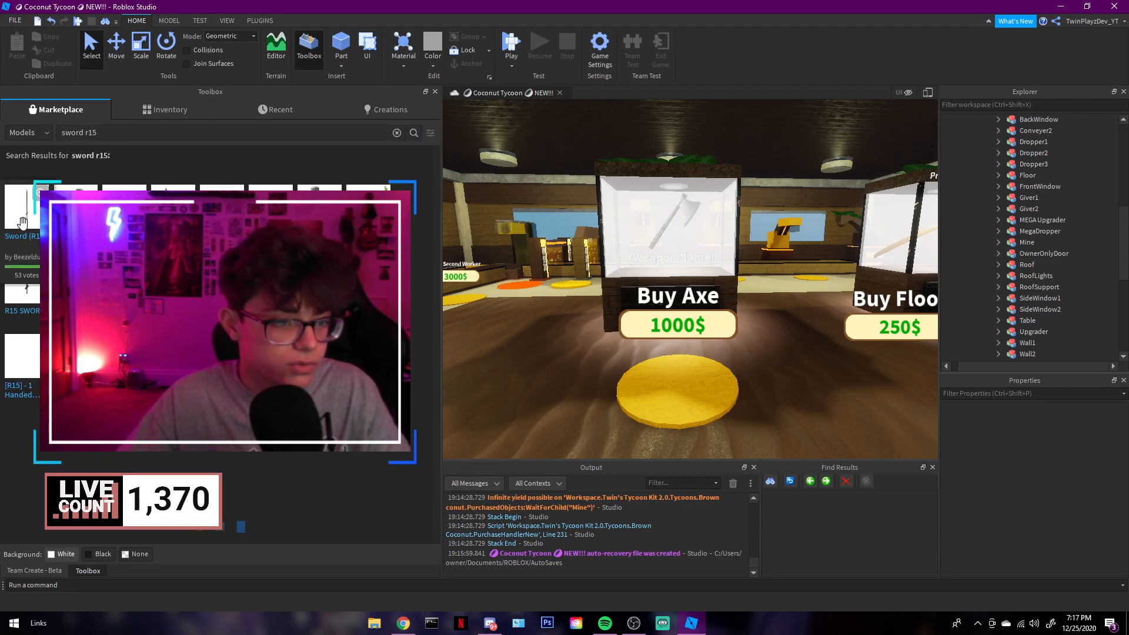
mouse_move(38, 226)
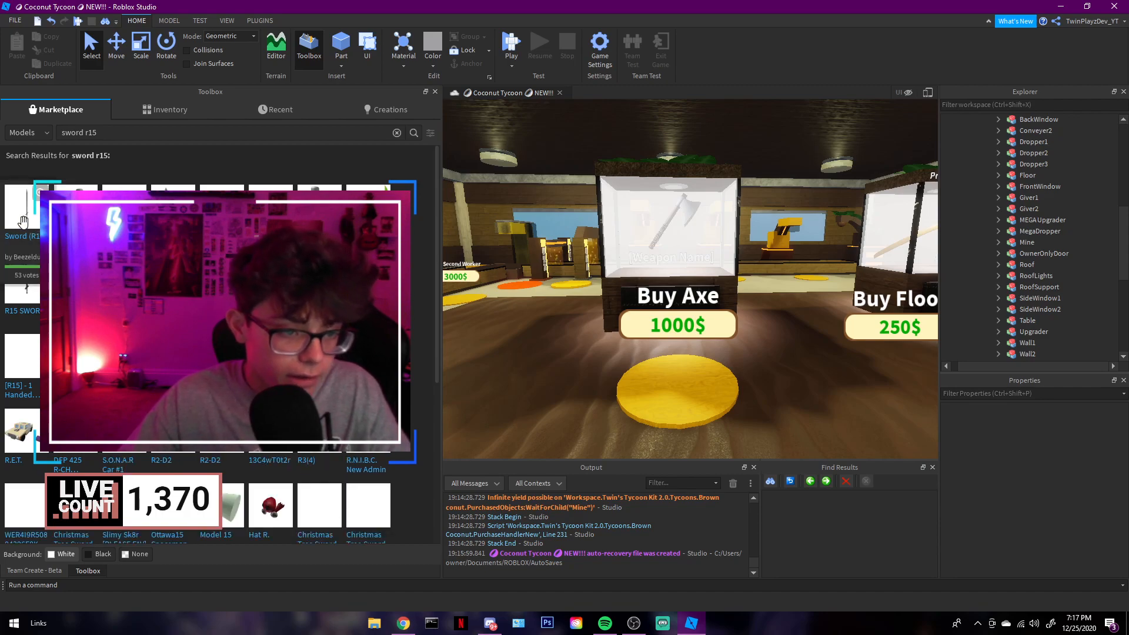
click(37, 217)
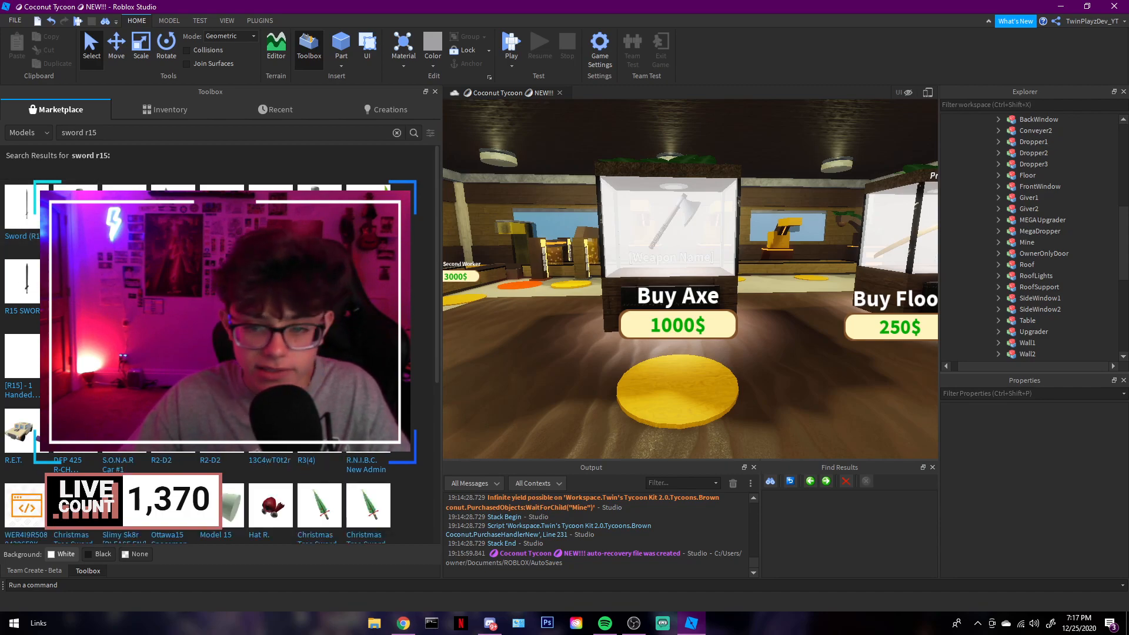
click(563, 324)
Locate the Adventurer Sword in StarterPack and examine its child objects, including Damage, ToolScript, Blade and Handle.
scroll(1067, 275, down, 10)
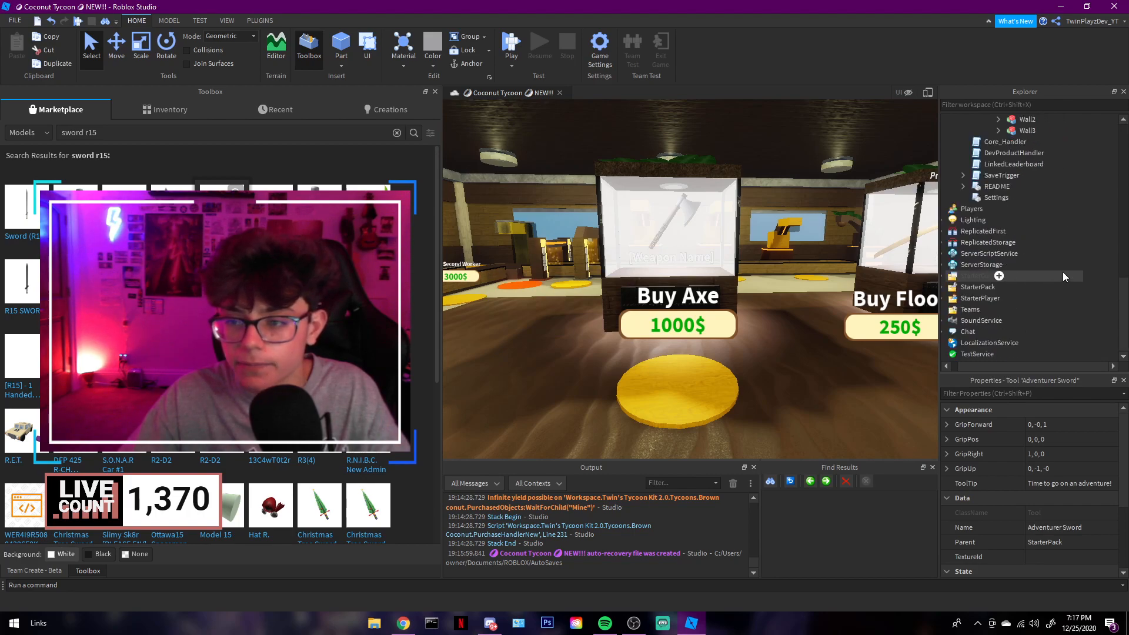
drag(990, 364, 980, 364)
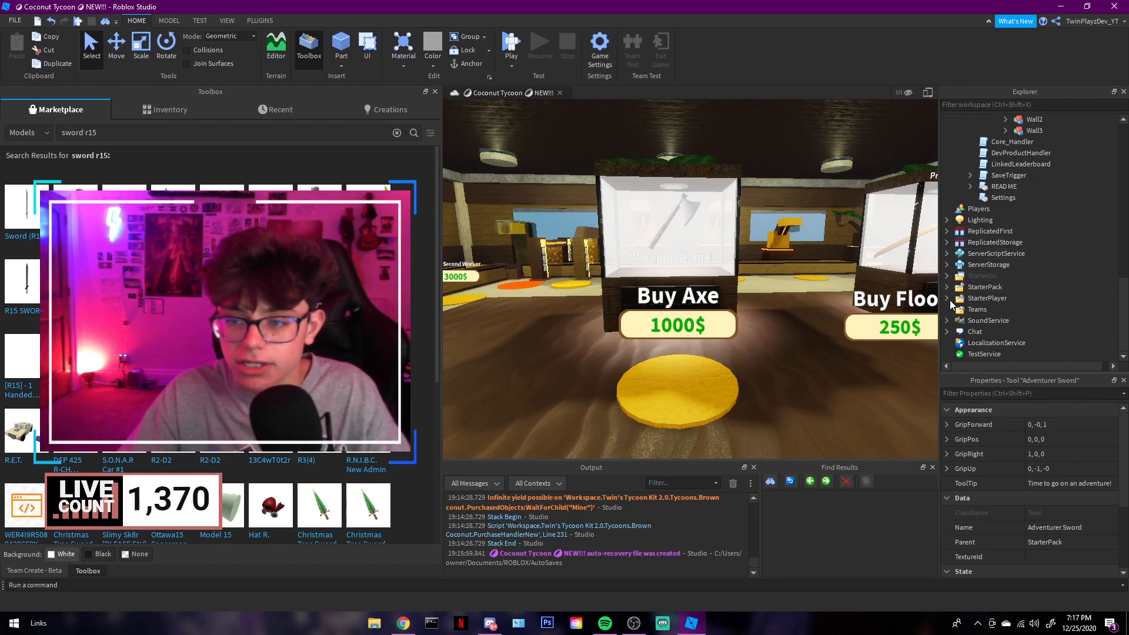
click(948, 299)
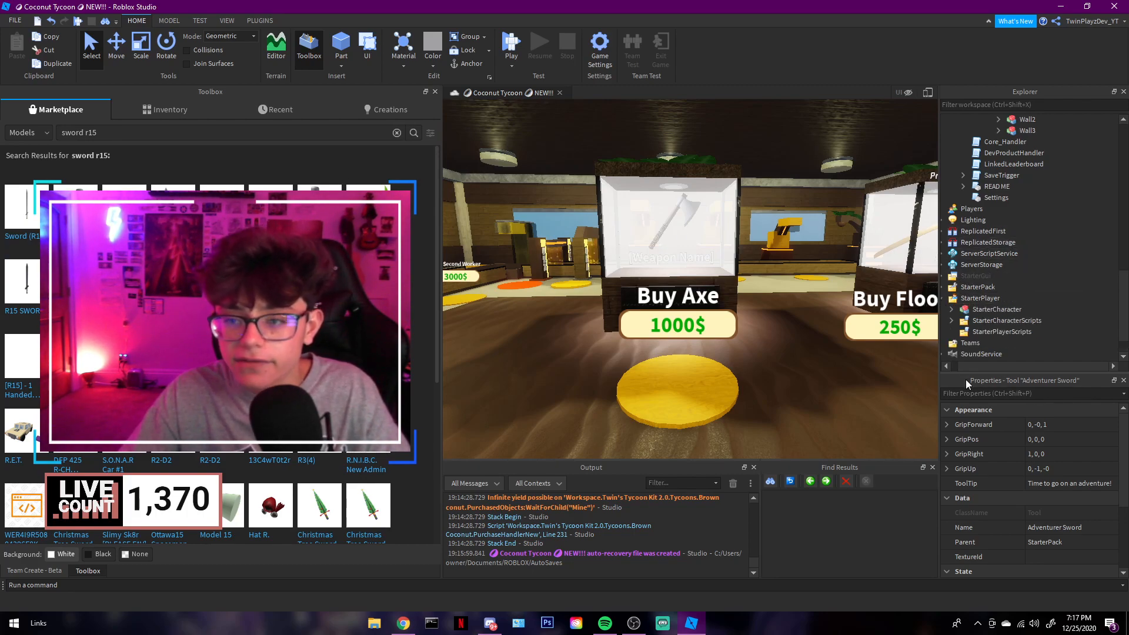
click(951, 298)
click(948, 287)
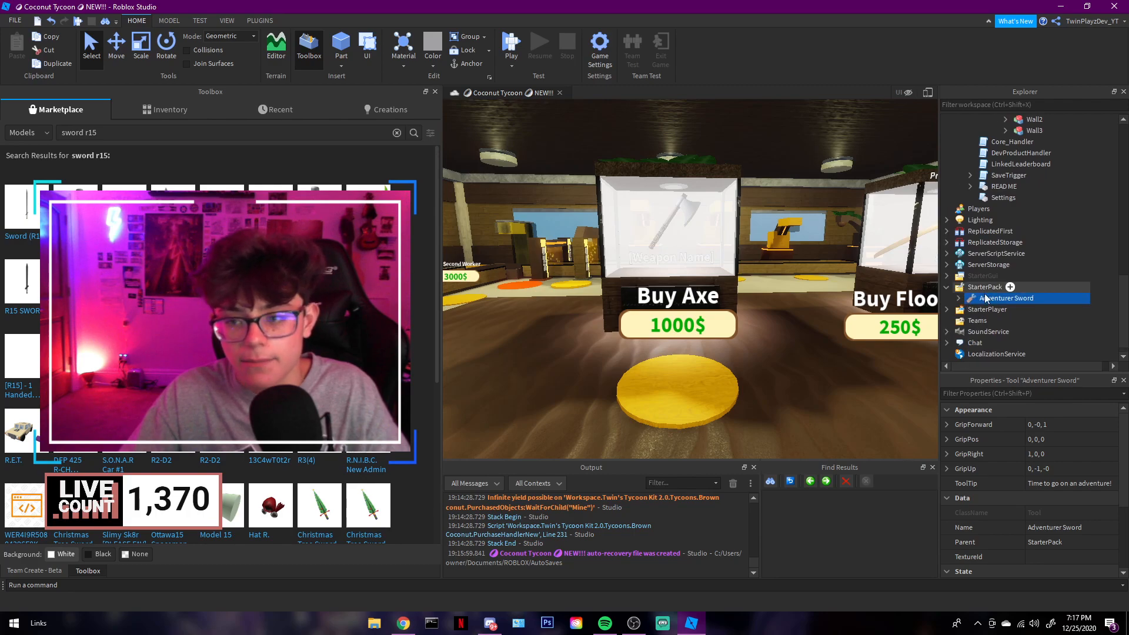
click(962, 299)
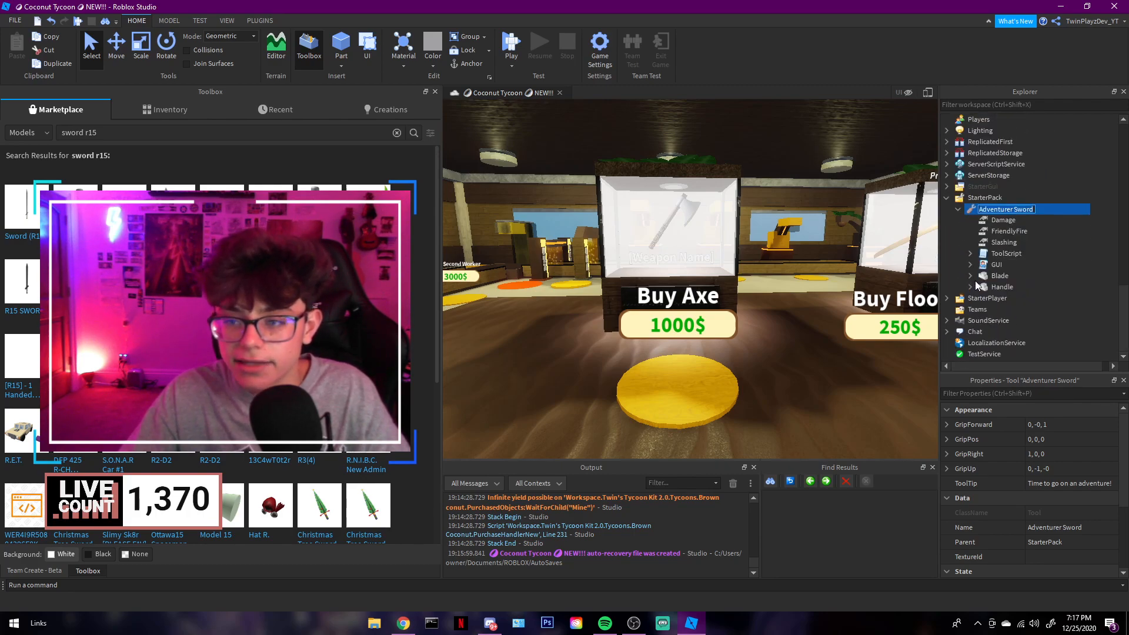
click(1099, 267)
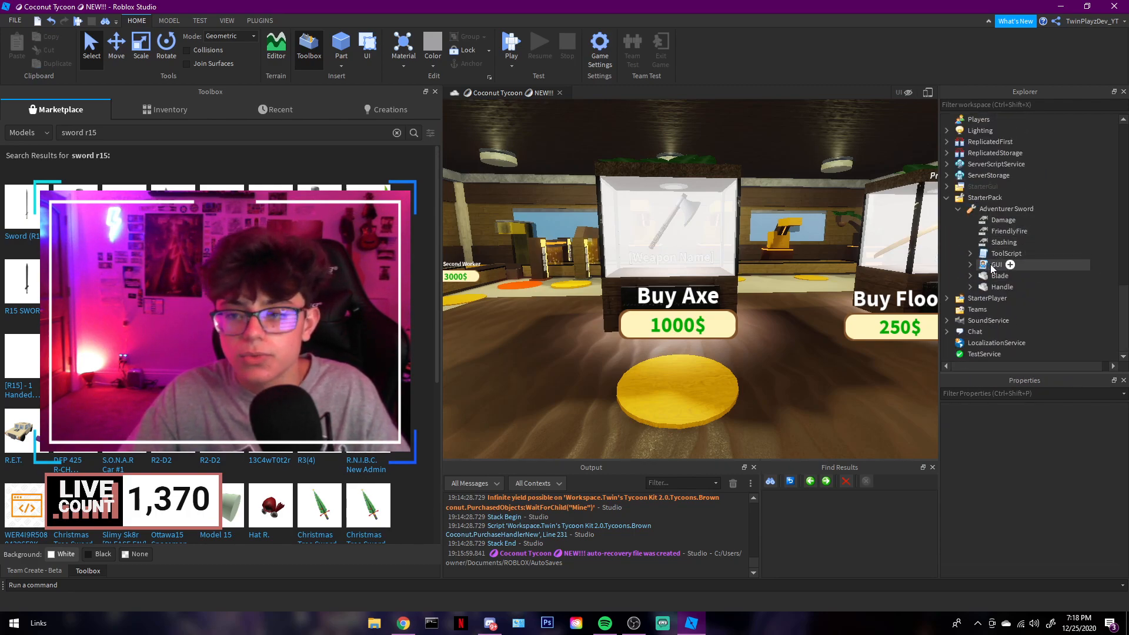
click(959, 210)
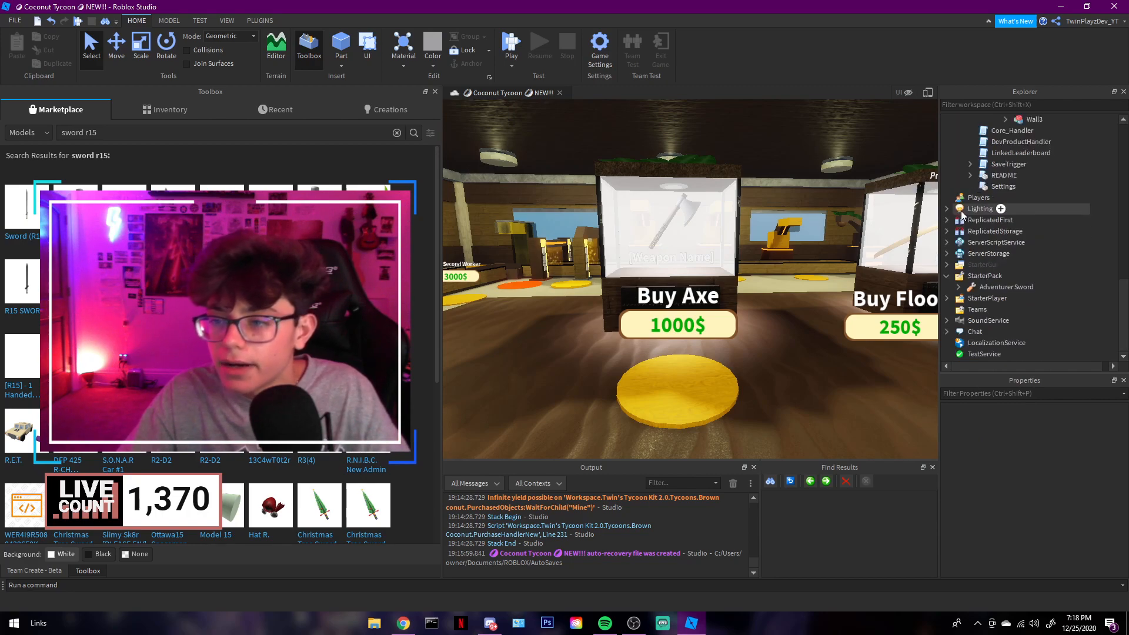
Rename the Adventurer Sword tool to Sword and move it from StarterPack into Lighting.
click(982, 286)
click(1066, 523)
text(Sword)
key(Return)
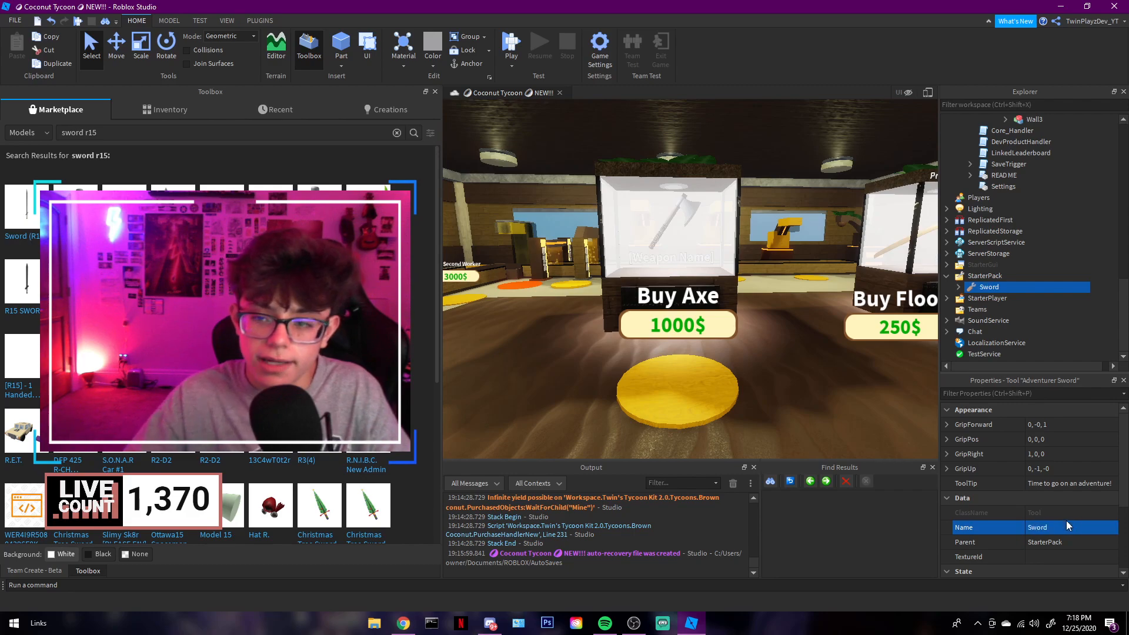
mouse_move(988, 291)
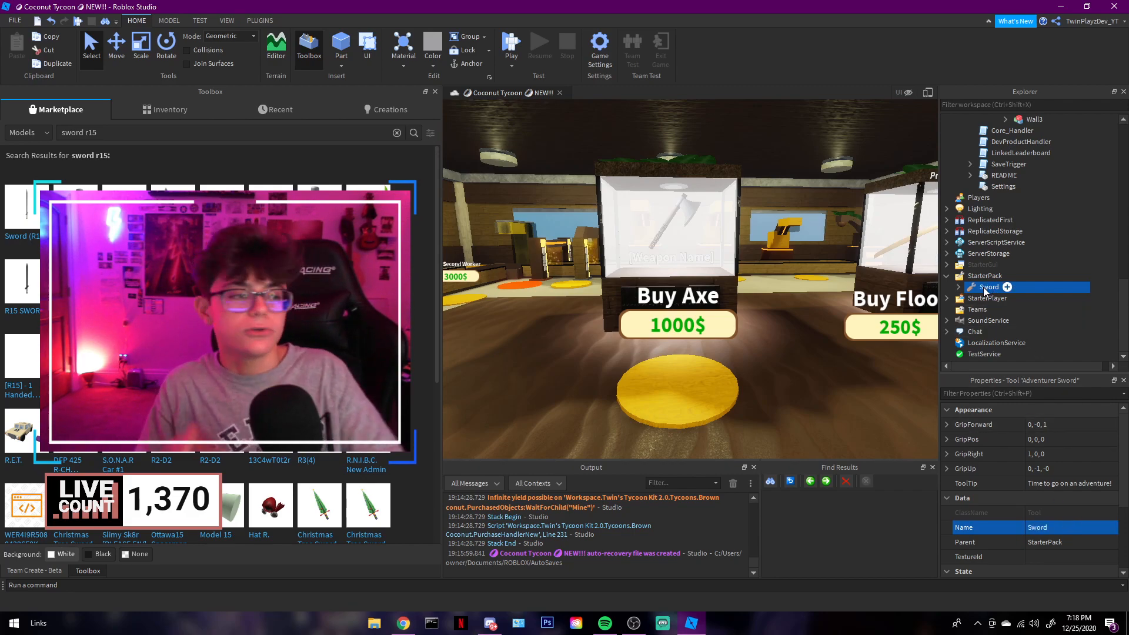
drag(986, 290, 978, 212)
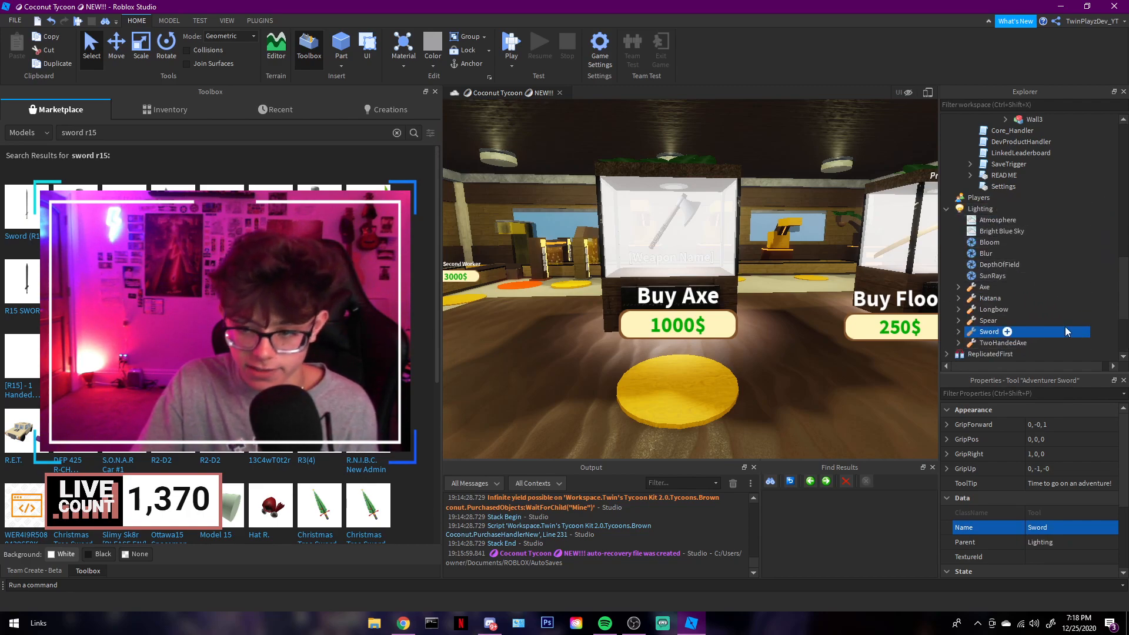
Collapse Lighting, expand Giver1 in Purchases, and read its Directions script and RegenTime value.
click(1103, 336)
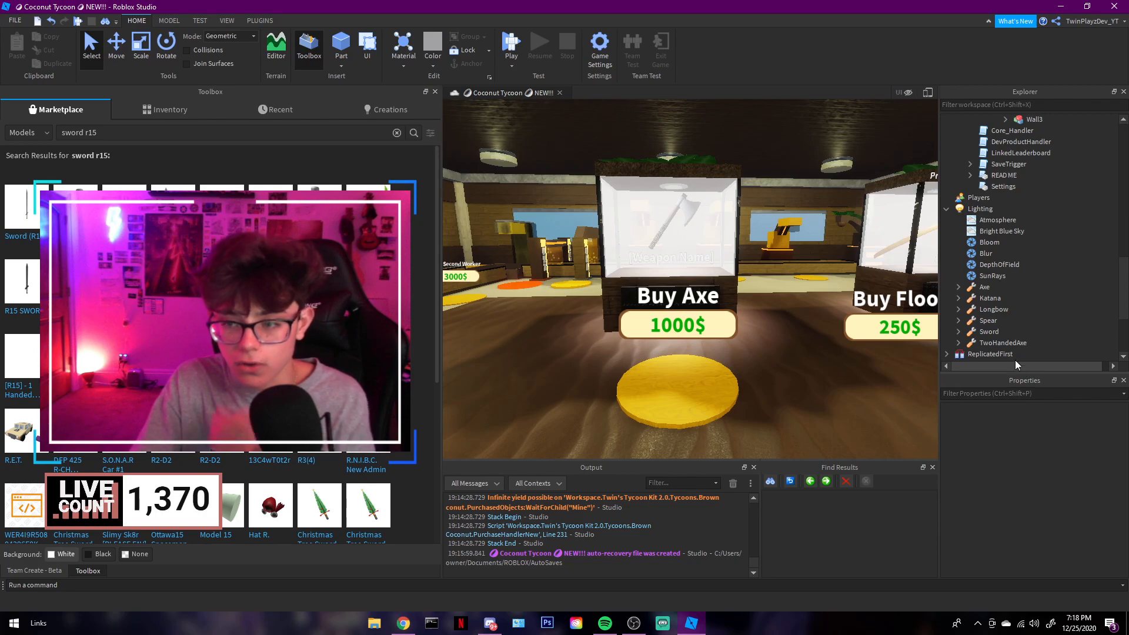
click(947, 210)
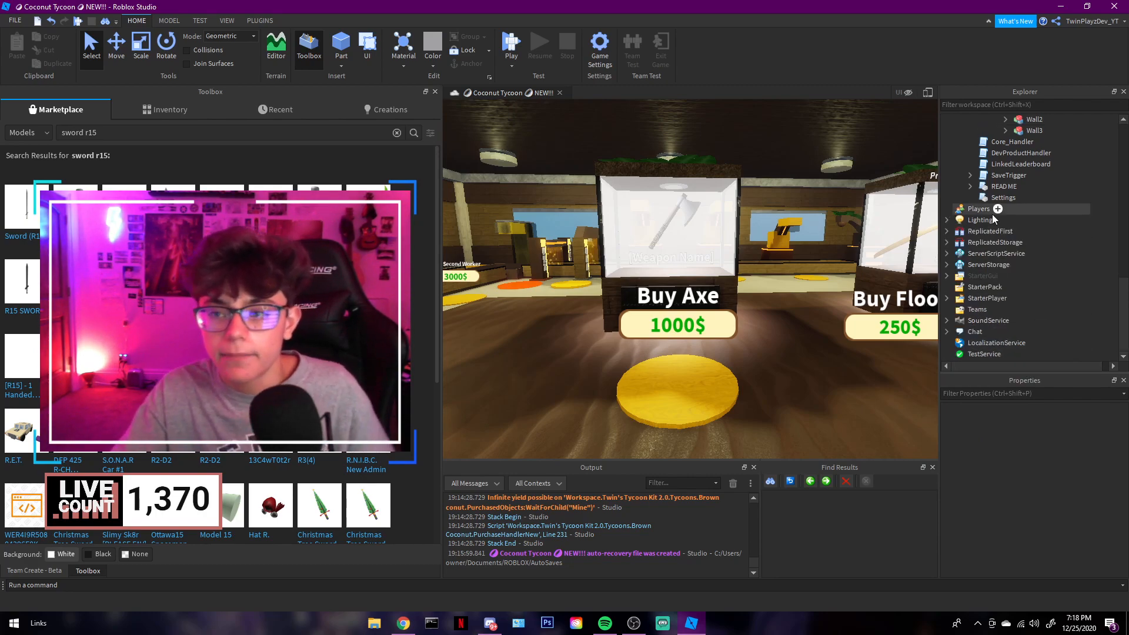
scroll(985, 214, up, 2)
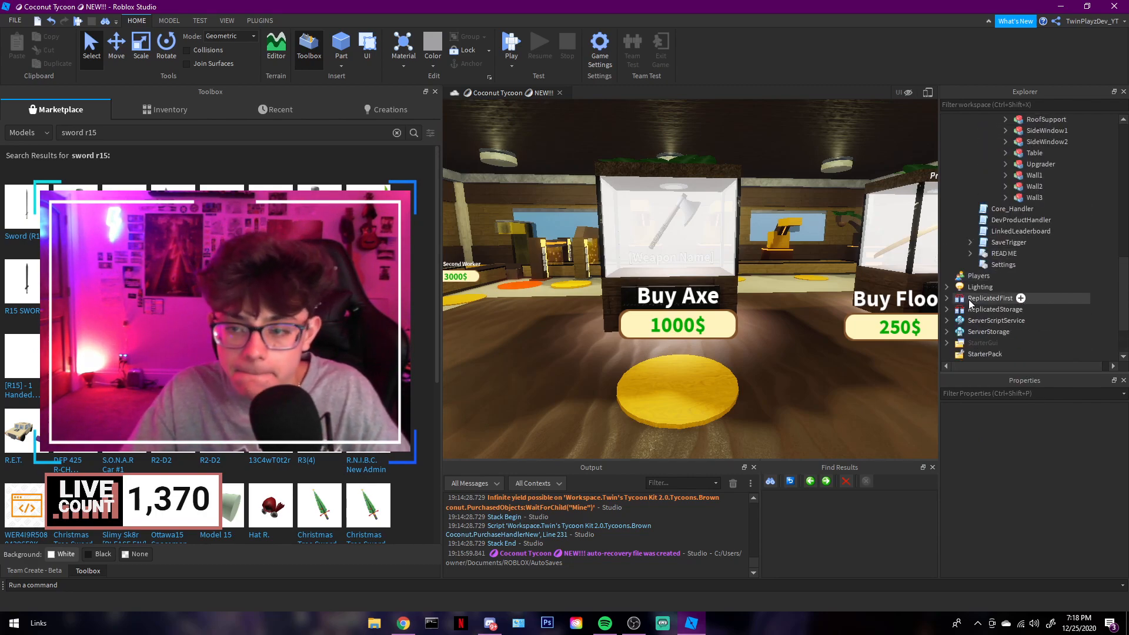
scroll(992, 267, up, 5)
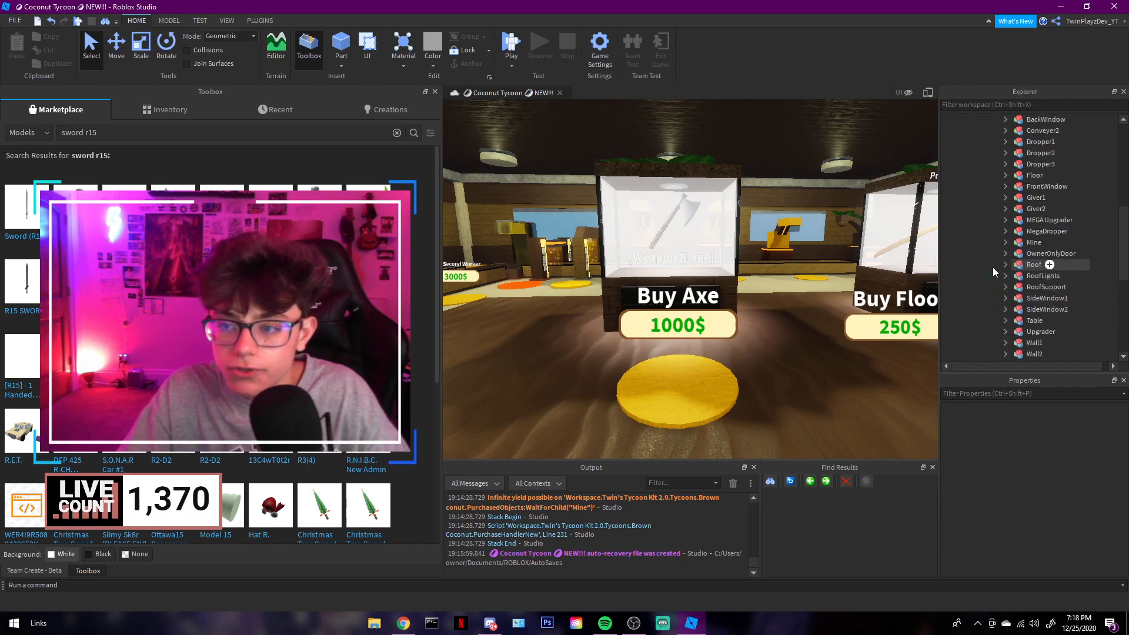
click(1005, 198)
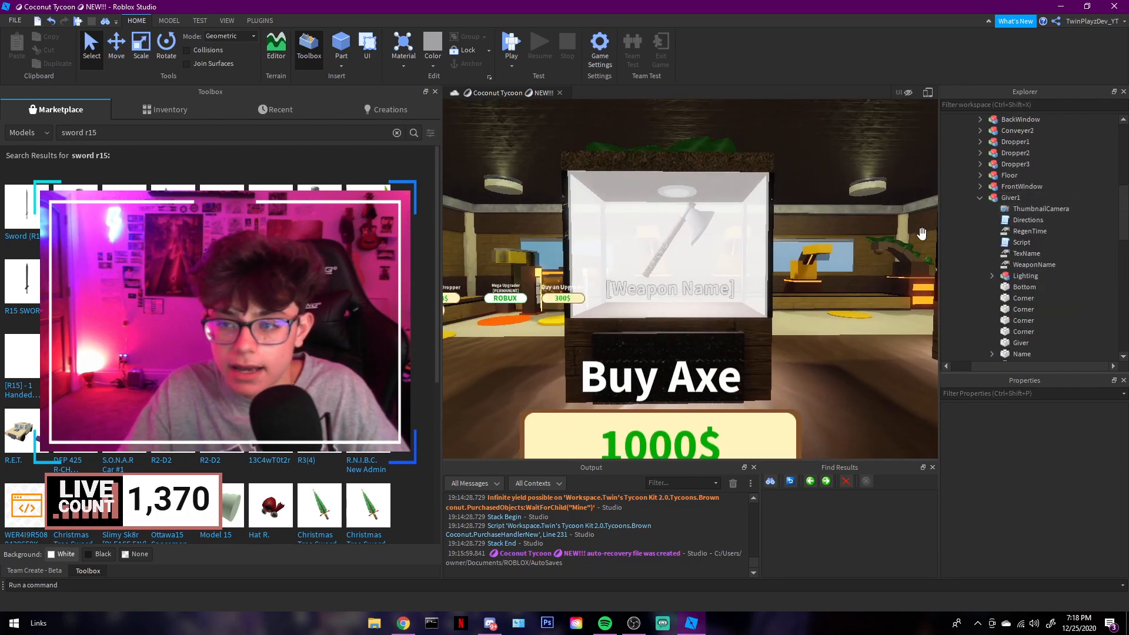
double_click(1026, 220)
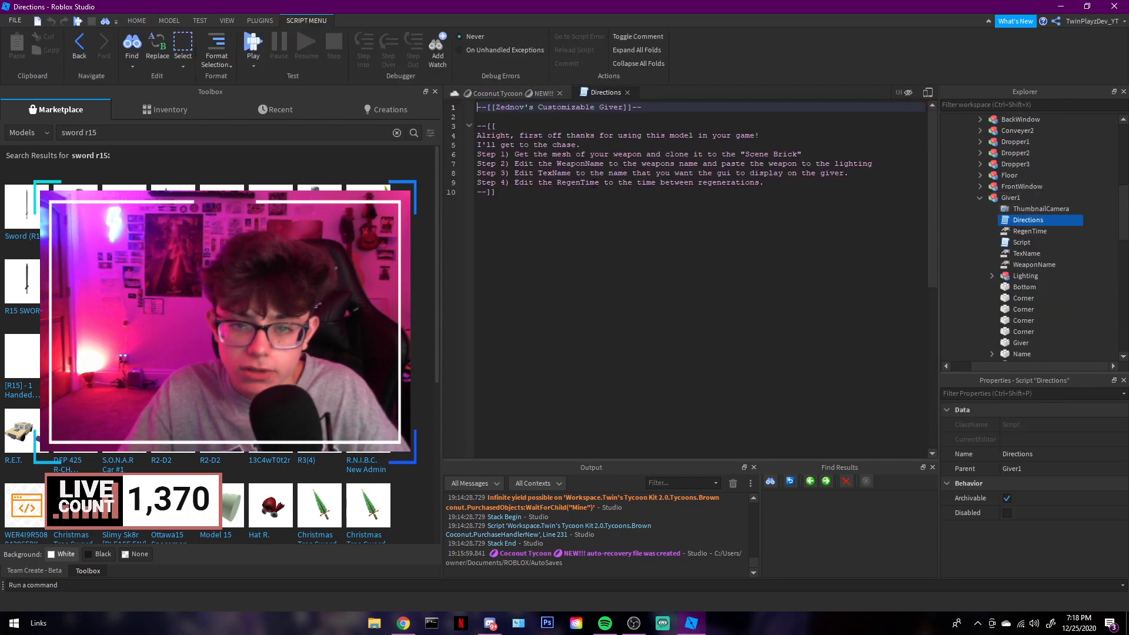
click(628, 93)
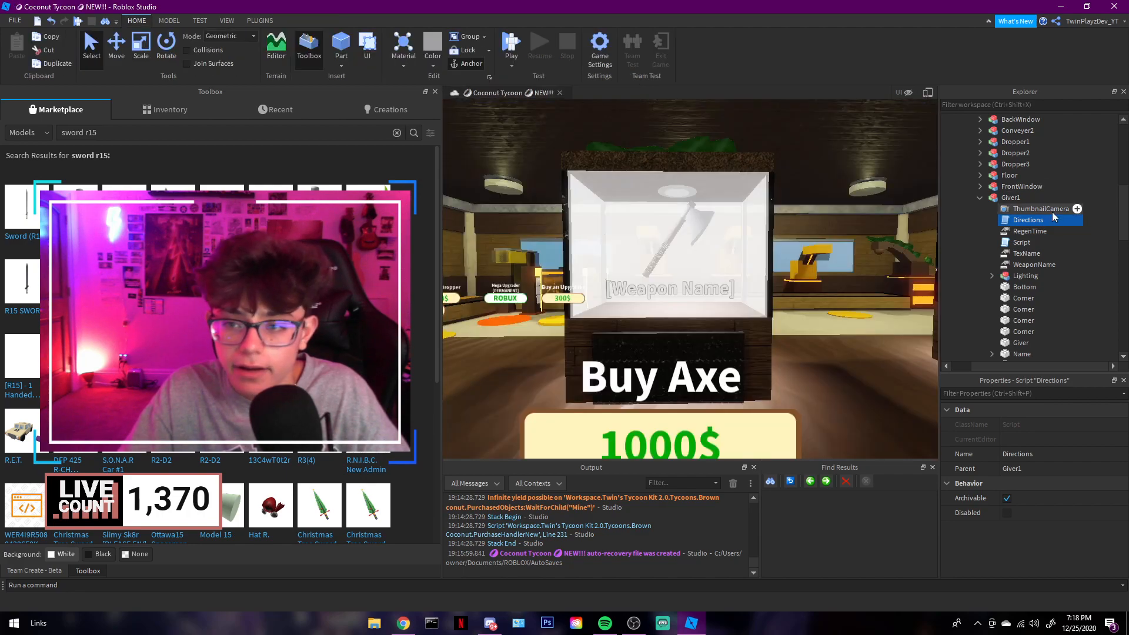
click(1102, 245)
scroll(781, 184, up, 5)
scroll(874, 209, down, 5)
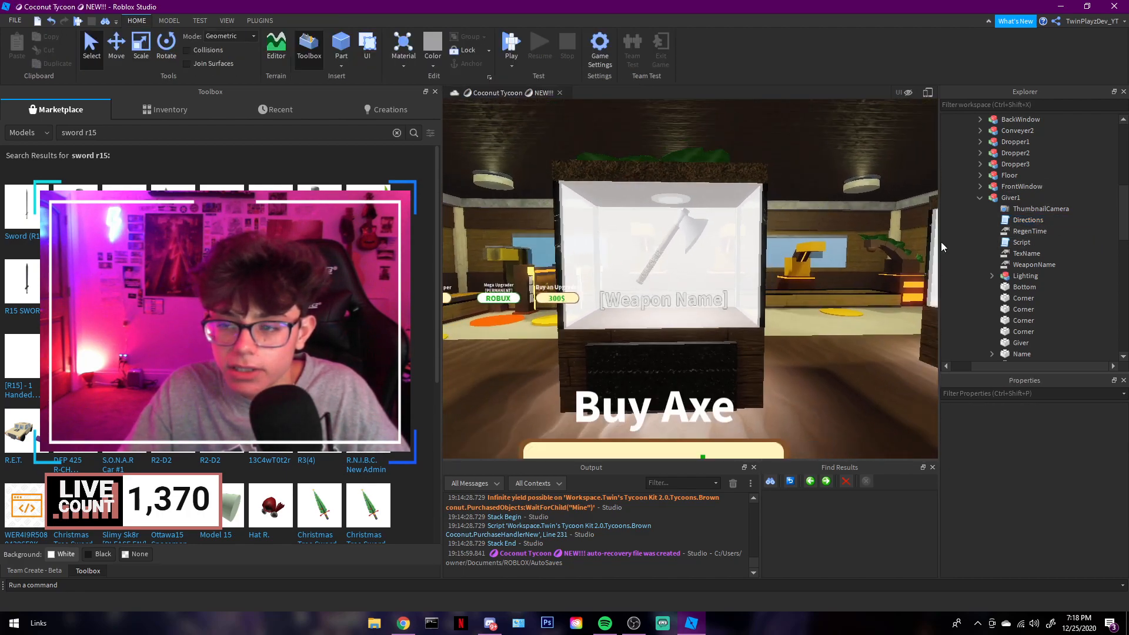
click(1030, 231)
click(1031, 468)
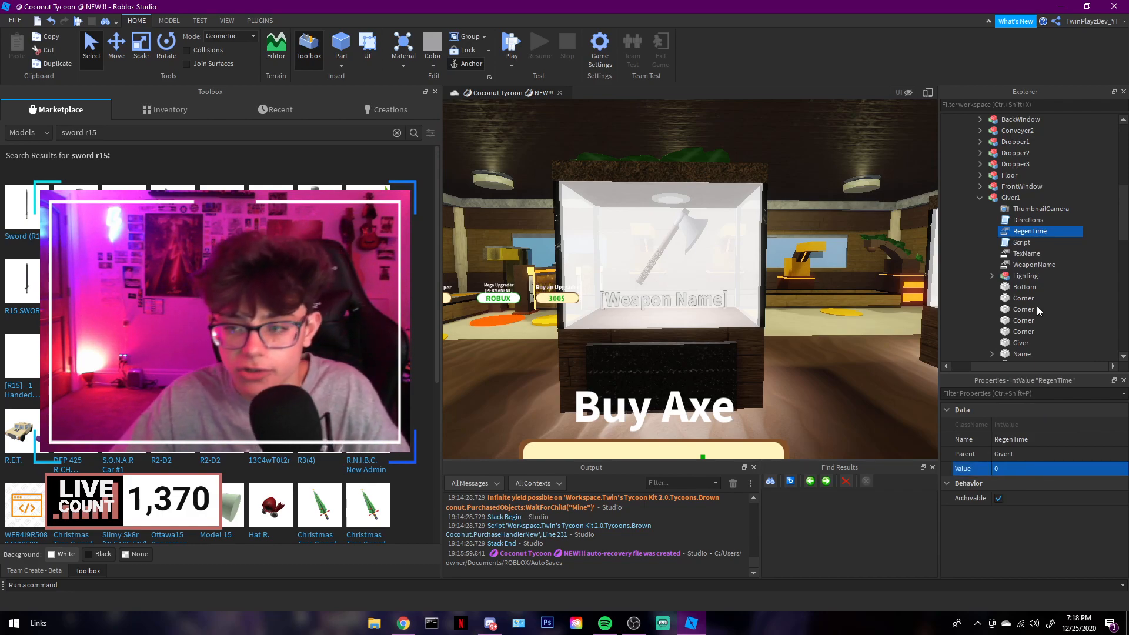
Set the value of Giver1's TexName to Sword.
click(1017, 254)
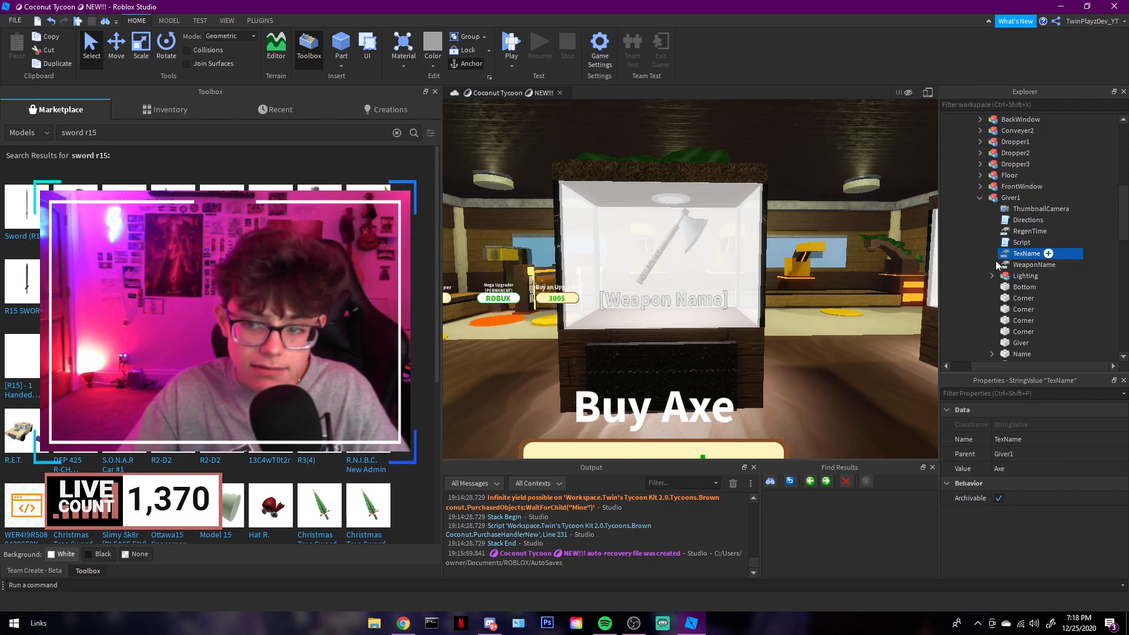
click(1013, 469)
text(Swo)
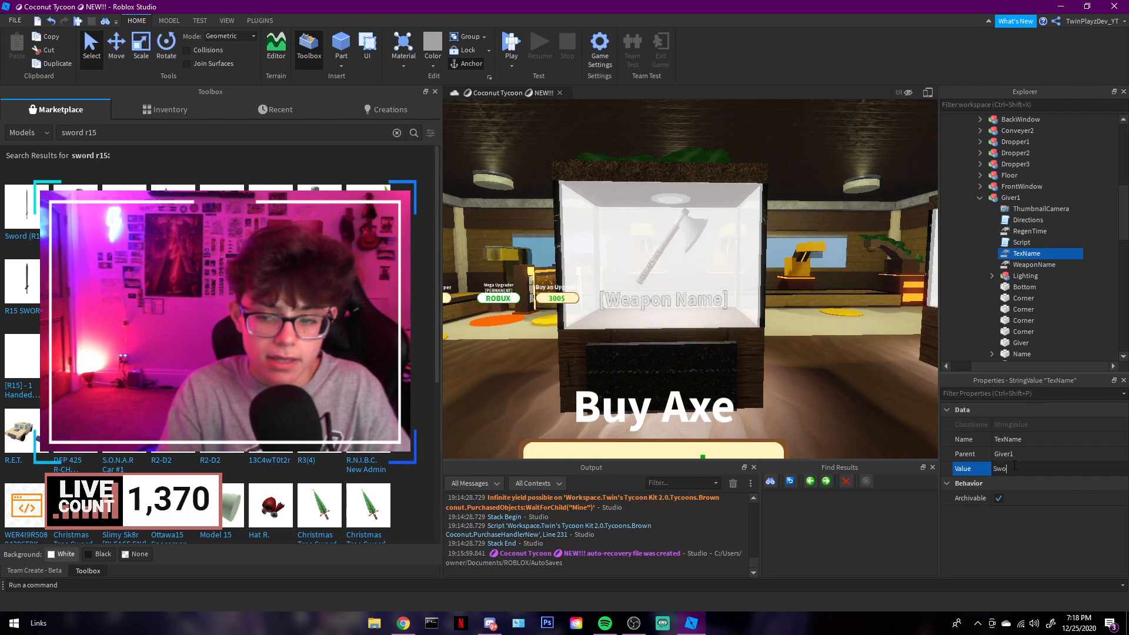
text(rd)
key(Return)
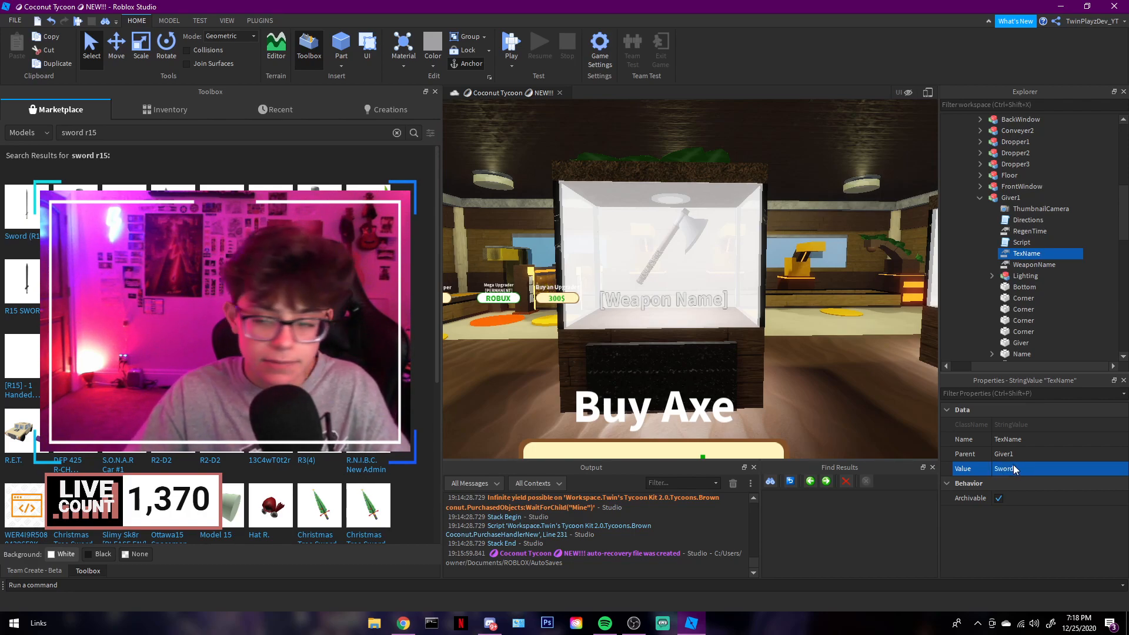
Set the value of Giver1's WeaponName to Sword.
click(1018, 266)
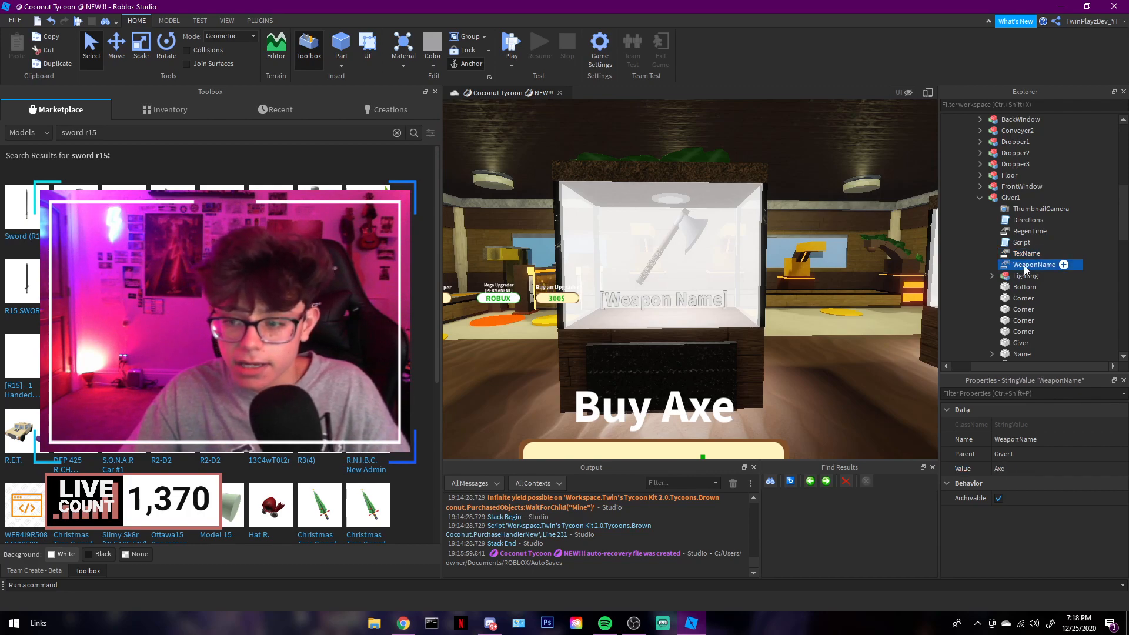
click(1014, 468)
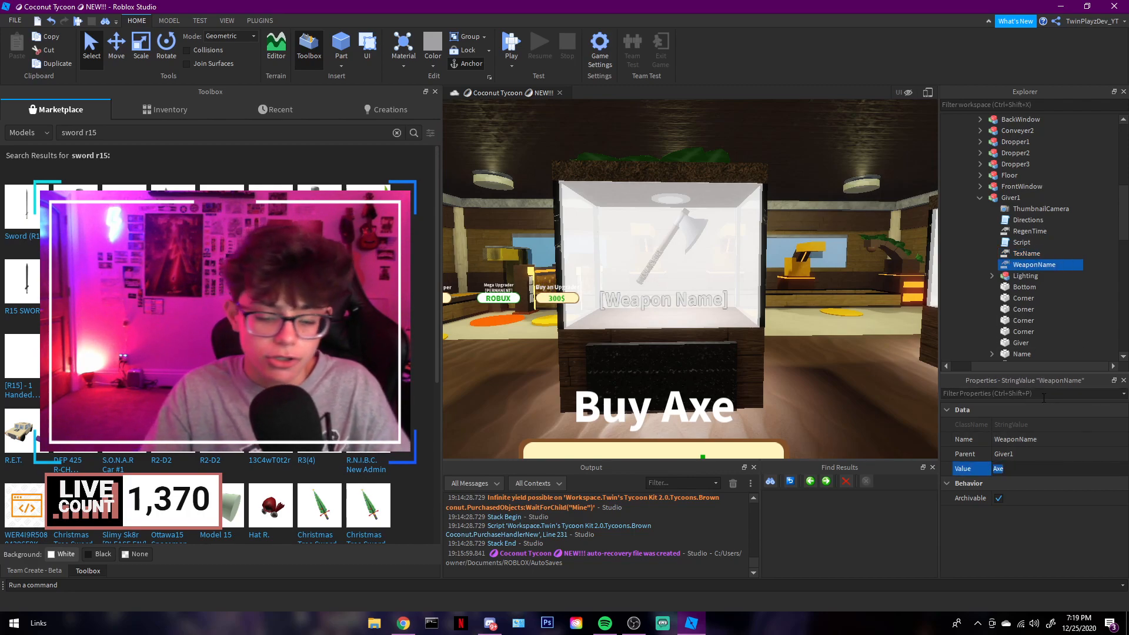
text(Sword)
key(Return)
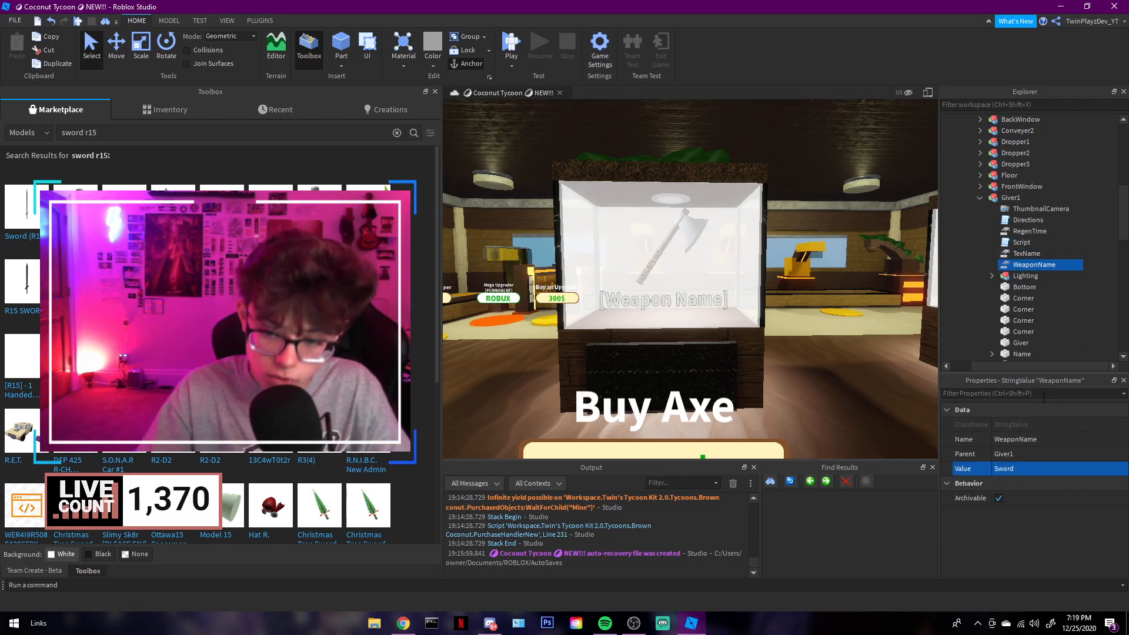
Locate the Giver part inside Giver1 and examine it on the Buy Axe display.
click(1088, 277)
scroll(1088, 277, down, 2)
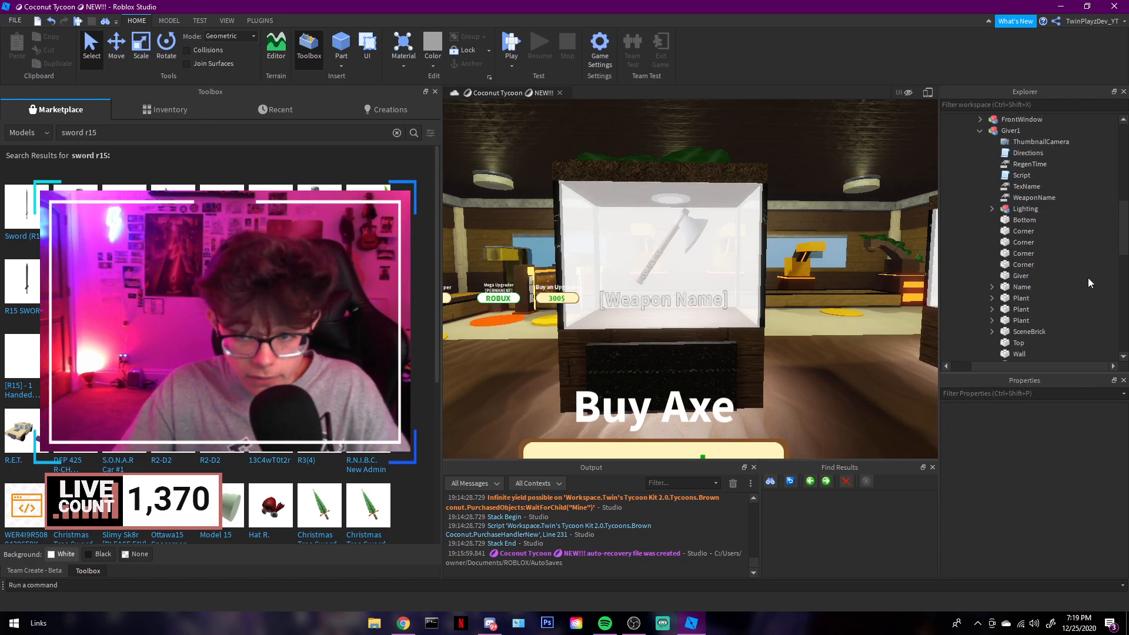
click(1021, 276)
key(f)
right_drag(746, 263, 671, 271)
scroll(670, 270, down, 4)
right_drag(697, 323, 696, 320)
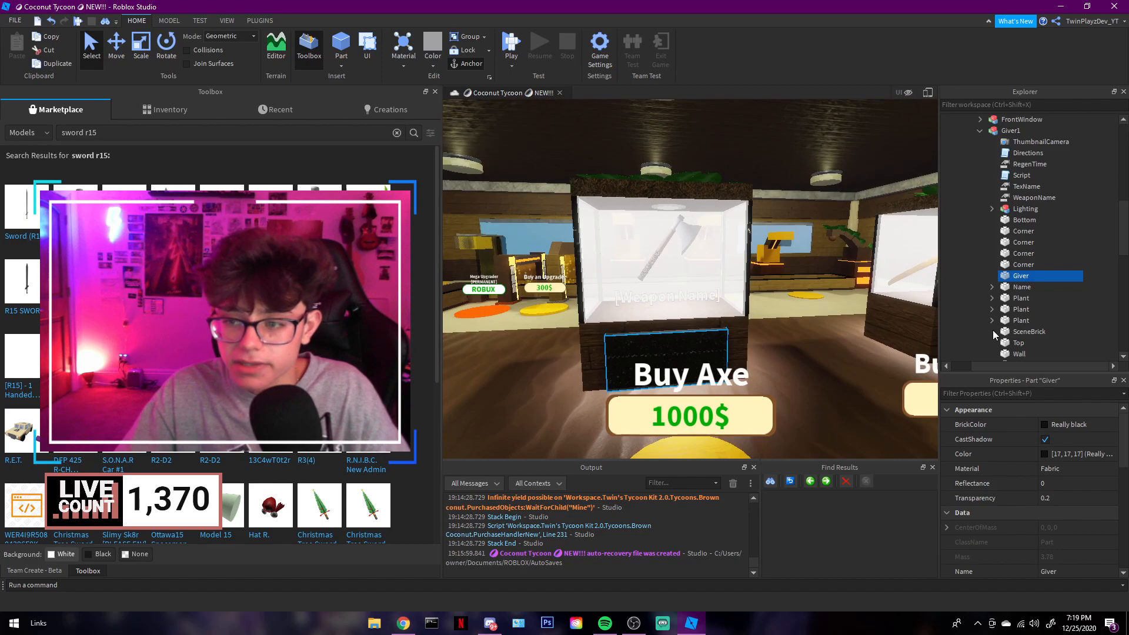
Delete the BattleAxe model from the SceneBrick in Giver1.
click(993, 331)
scroll(1019, 304, down, 2)
click(1003, 276)
click(1037, 276)
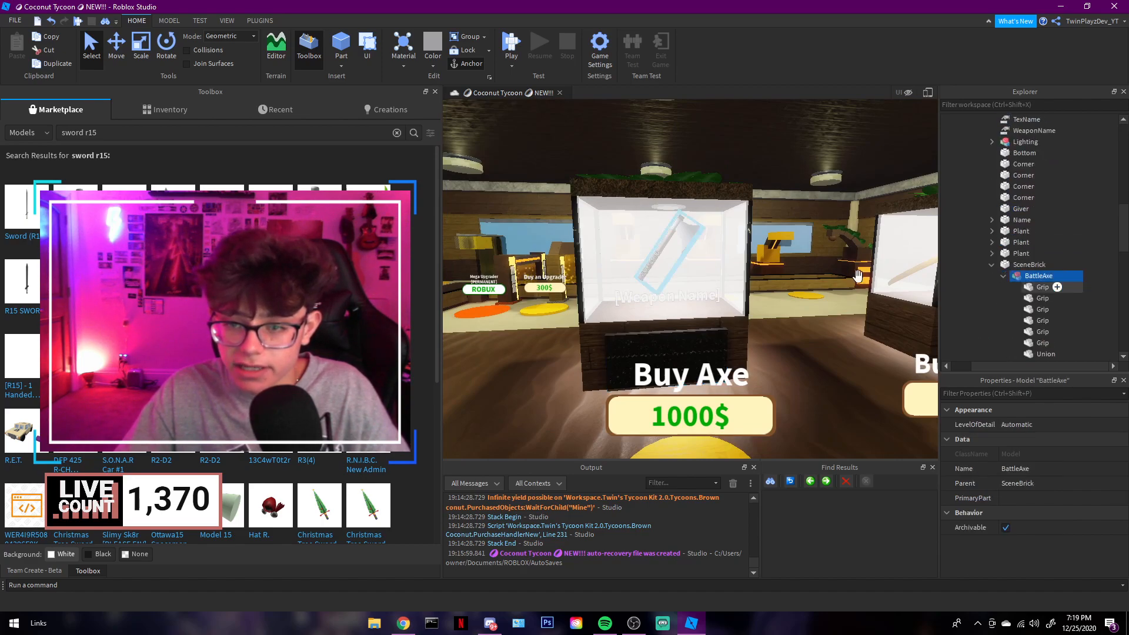
key(f)
scroll(791, 265, down, 5)
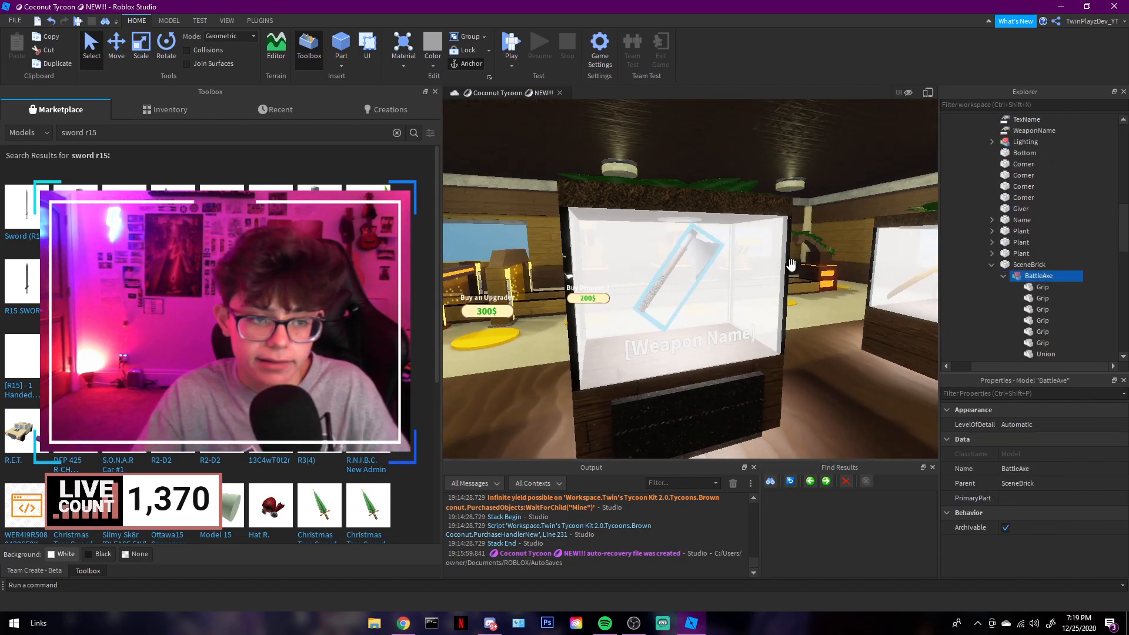
key(Delete)
Insert the first "sword r15" search result into the Workspace, declining to place it in the starter pack.
click(11, 219)
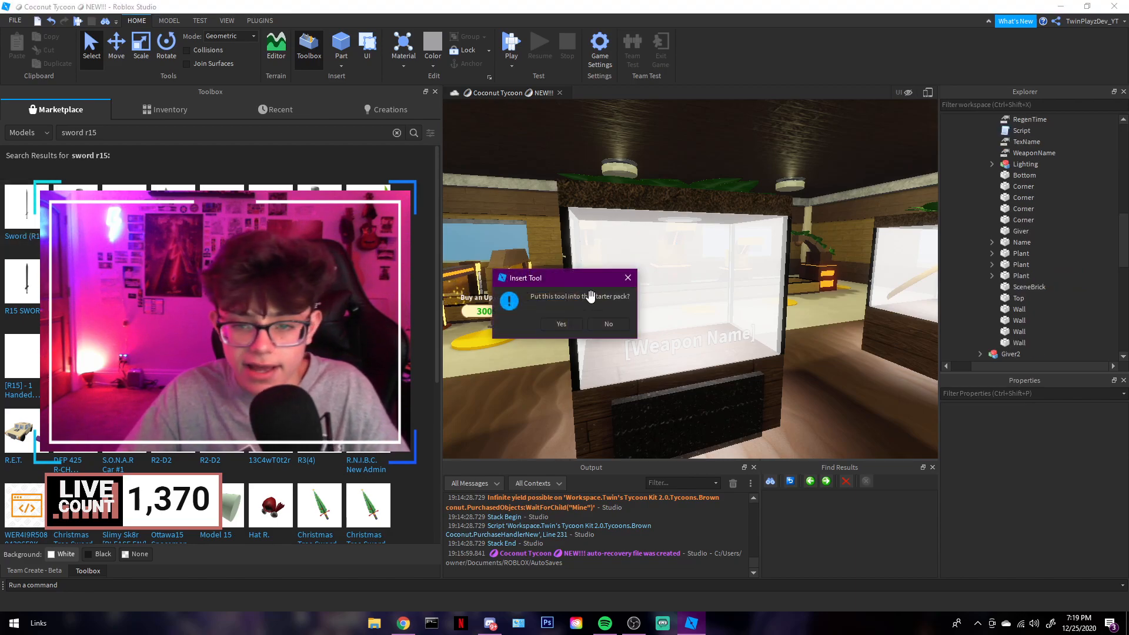
click(612, 323)
key(f)
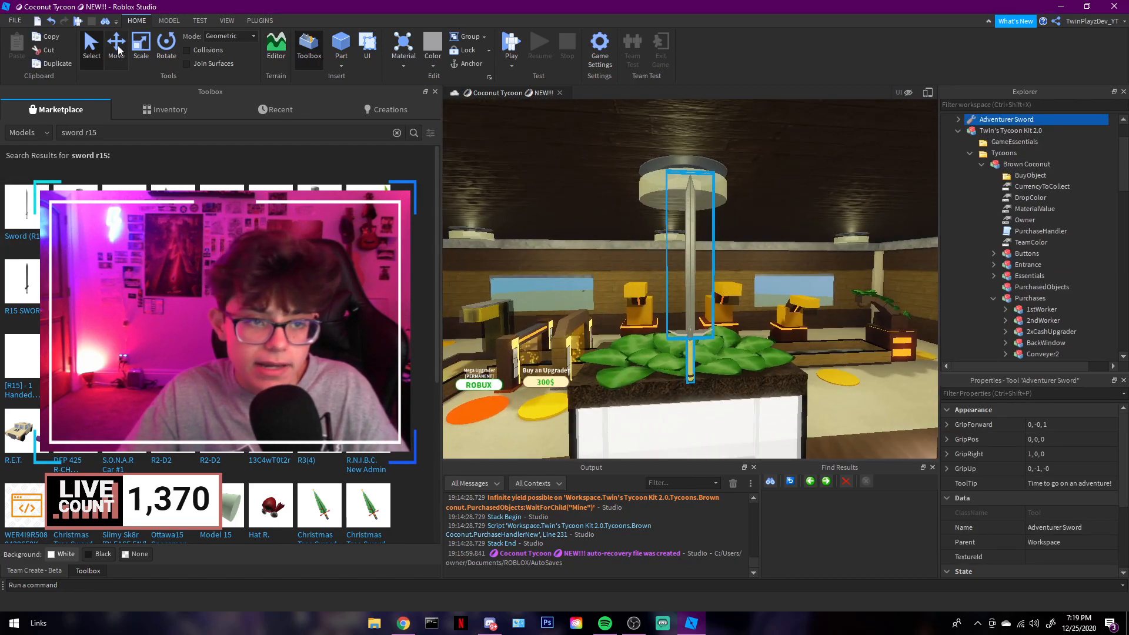
Move the Adventurer Sword down from the top of the Giver1 display to the inside of its glass case.
key(ctrl+2)
drag(694, 133, 693, 366)
right_drag(710, 316, 713, 313)
scroll(713, 312, up, 4)
scroll(713, 312, down, 2)
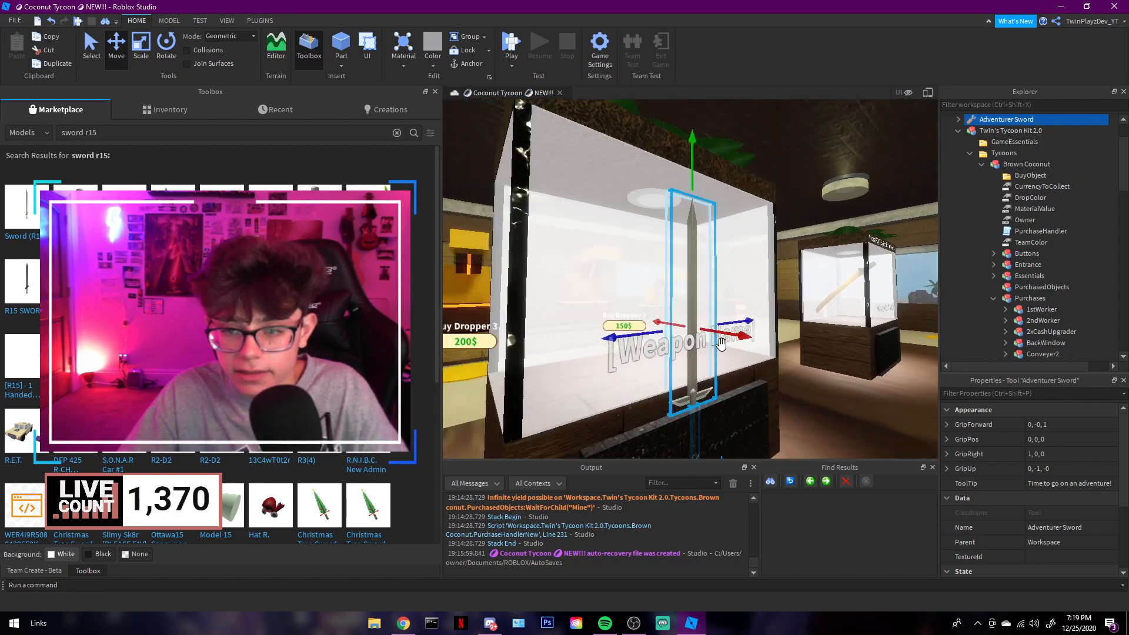
drag(725, 335, 663, 288)
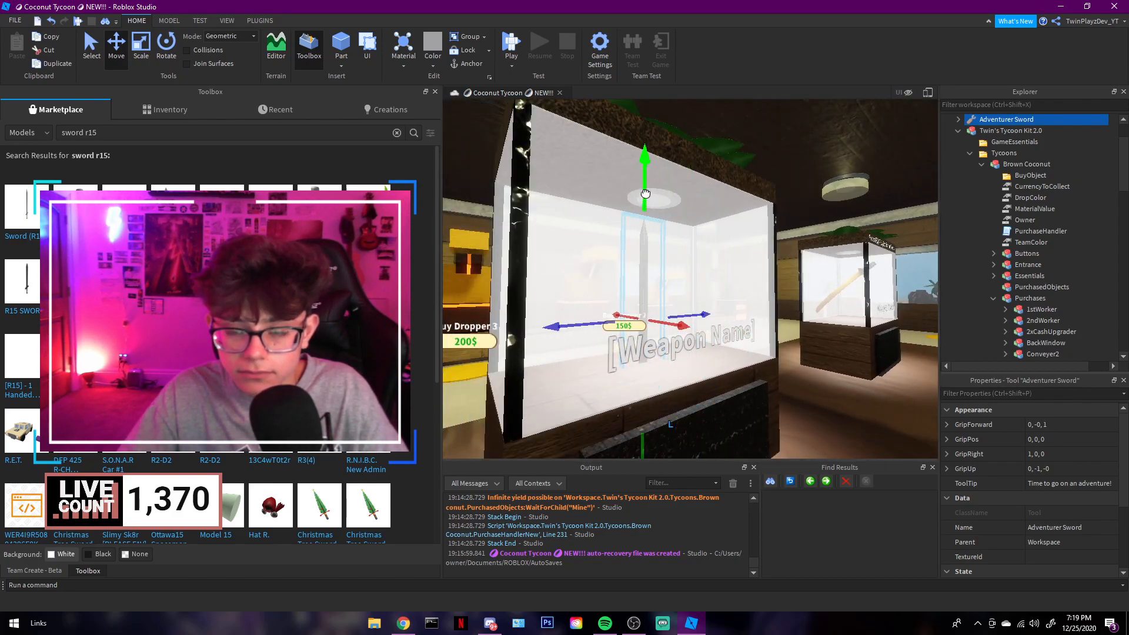
Rotate the Adventurer Sword so it lies horizontally across the display case, and check it from the front.
key(ctrl+4)
drag(644, 234, 729, 248)
key(d)
right_drag(728, 247, 724, 247)
key(a)
key(d)
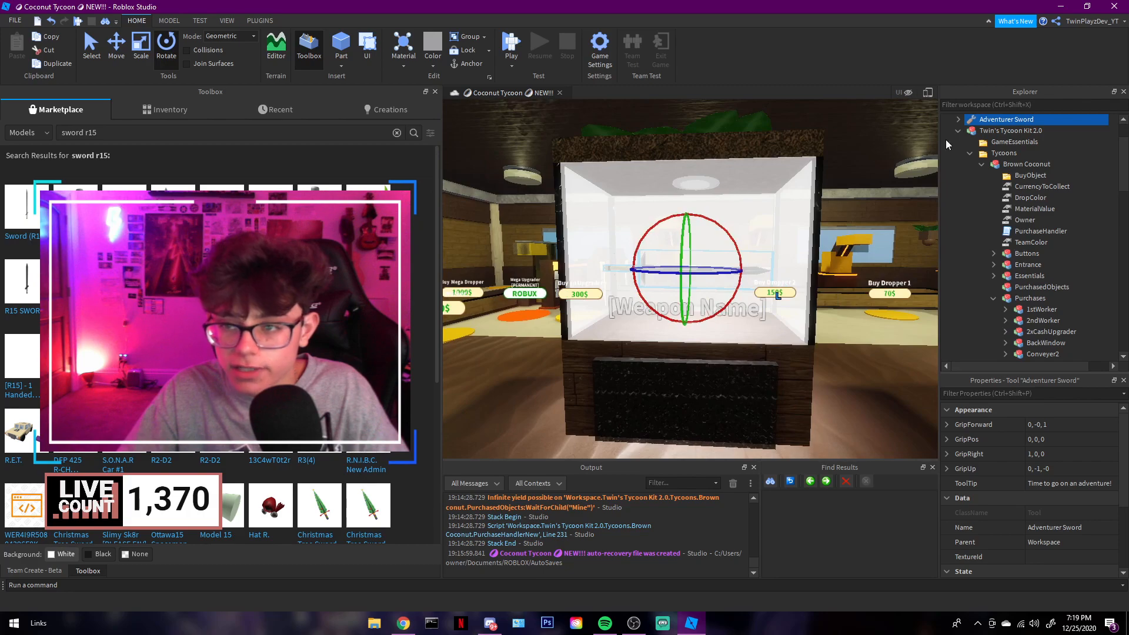
Delete Damage, FriendlyFire, Slashing, ToolScript and GUI from the displayed Adventurer Sword, keeping only Blade and Handle.
click(958, 120)
click(993, 130)
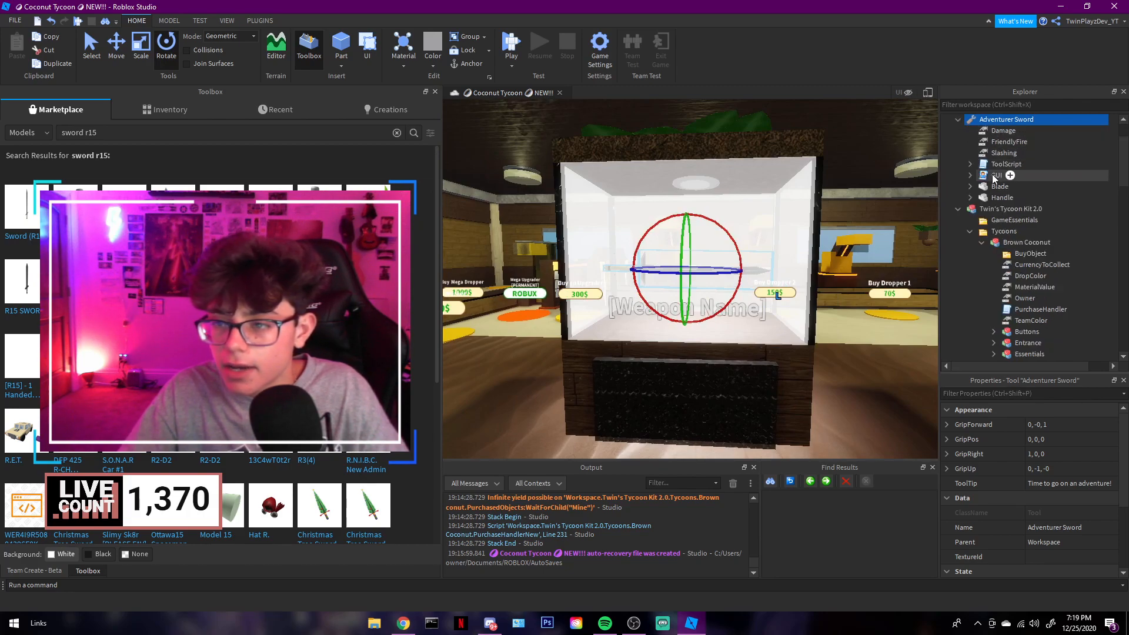
shift+click(1073, 154)
key(Delete)
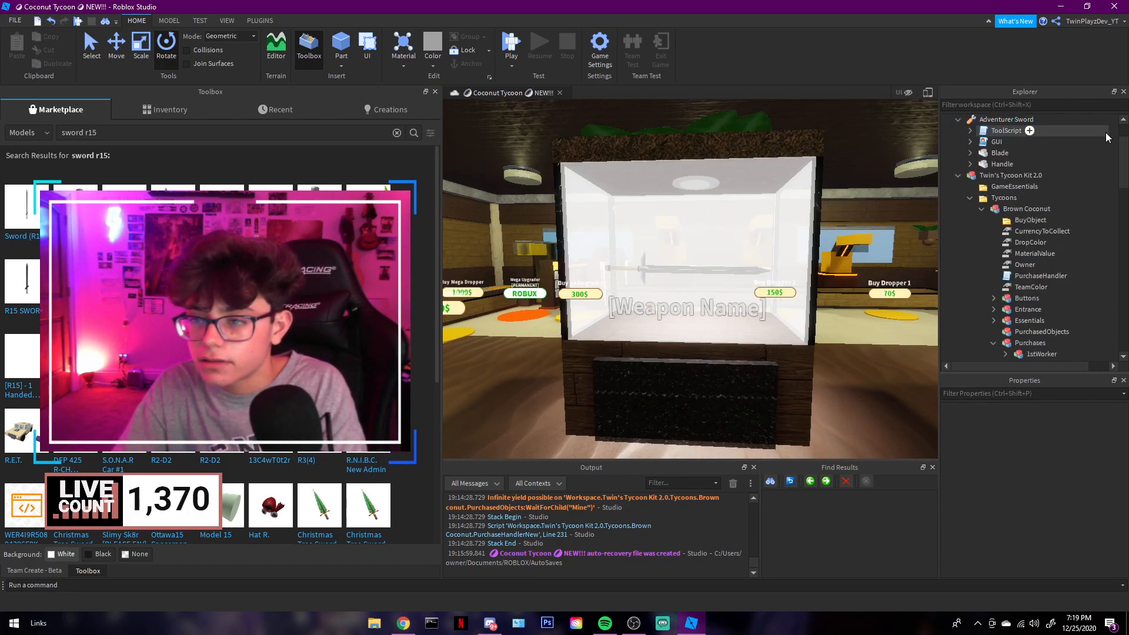
click(1081, 131)
shift+click(1084, 143)
key(Delete)
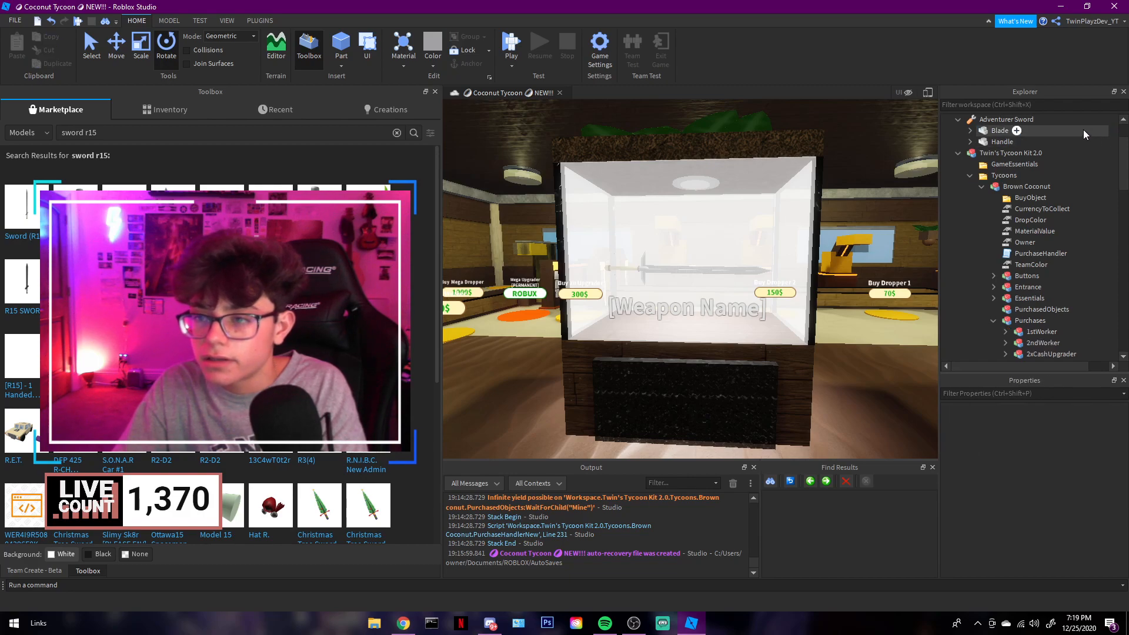
Group the sword's Blade and Handle into a model and move it into Giver1's SceneBrick.
click(1083, 132)
shift+click(1071, 138)
right_click(1068, 129)
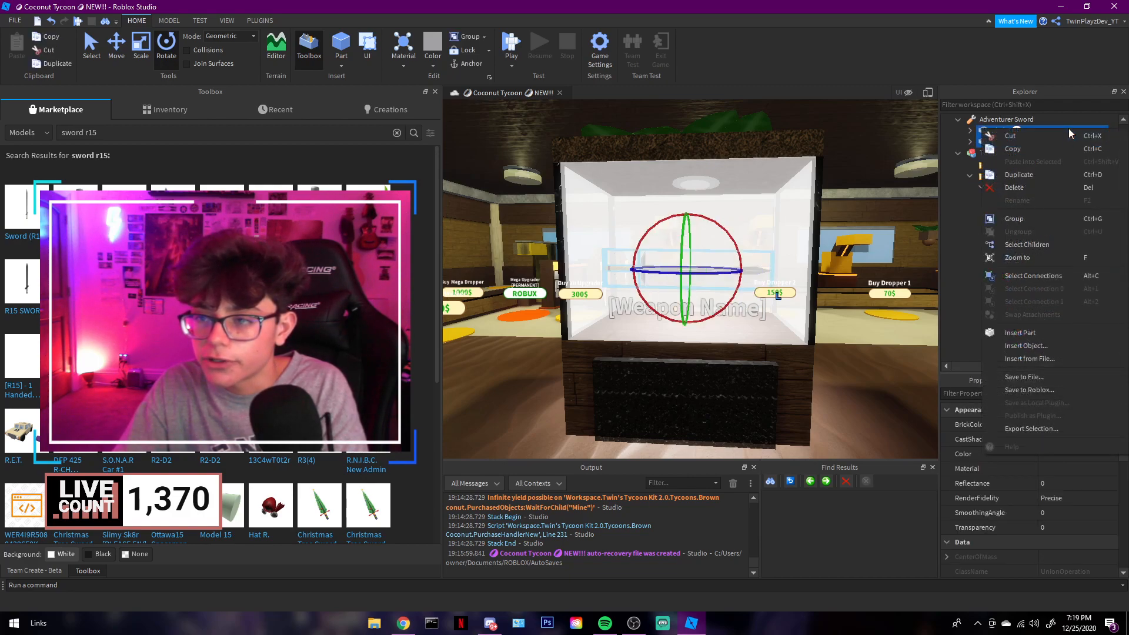
click(1019, 218)
drag(995, 131, 1040, 268)
scroll(1022, 235, down, 5)
scroll(1033, 265, down, 2)
scroll(1033, 321, down, 4)
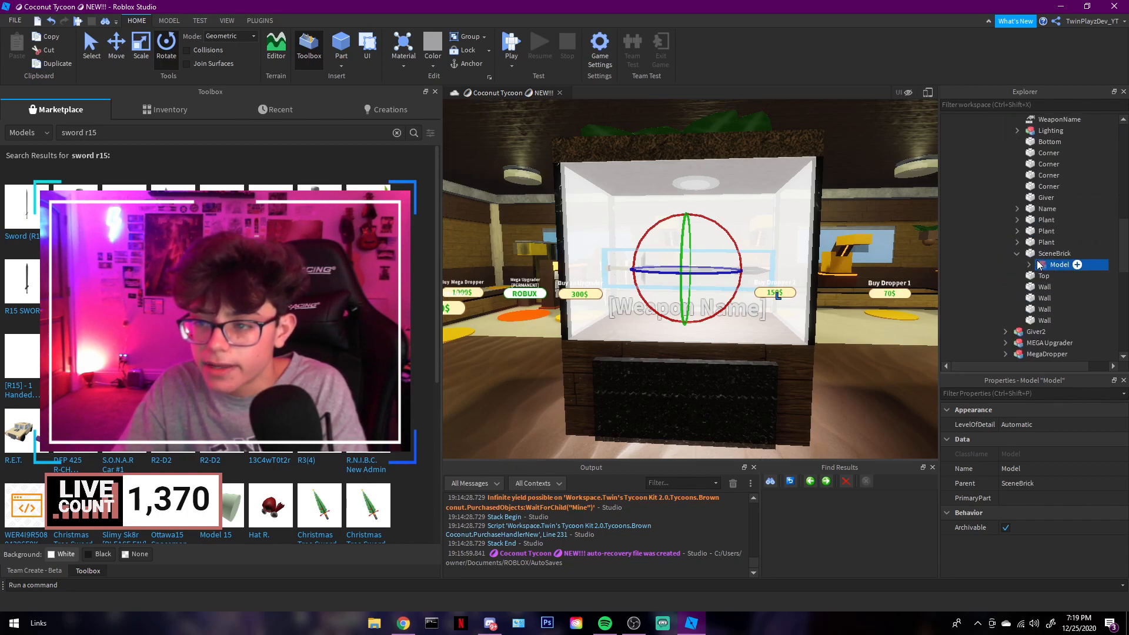
Turn on Anchored for the Blade and Handle in the SceneBrick's sword model.
click(1030, 265)
click(1039, 275)
shift+click(1033, 286)
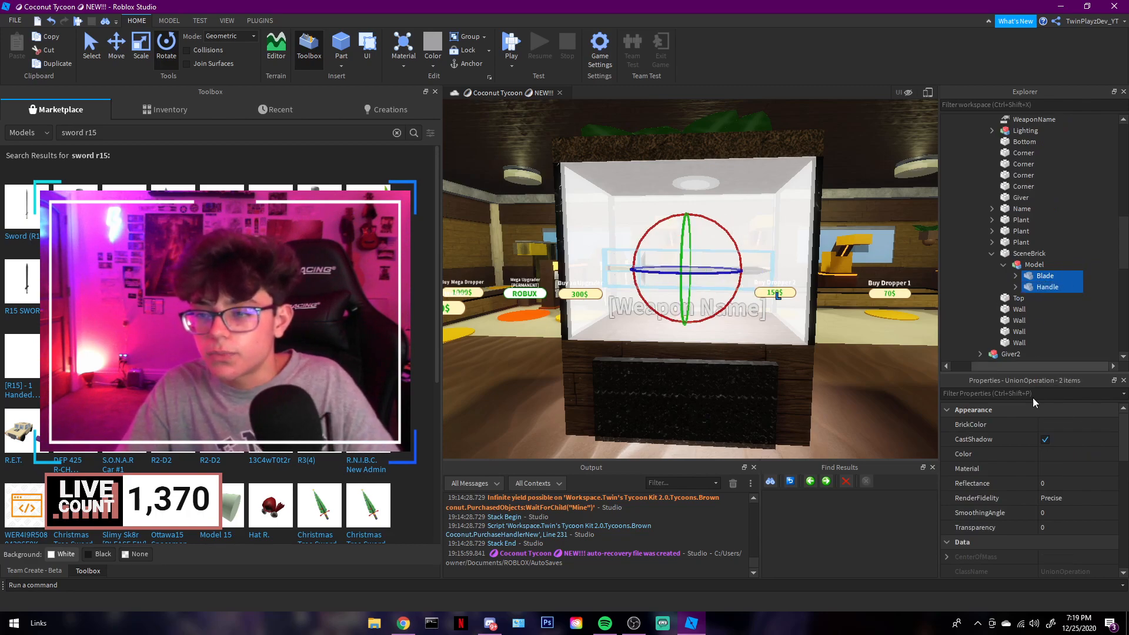
scroll(1046, 460, down, 6)
click(1053, 496)
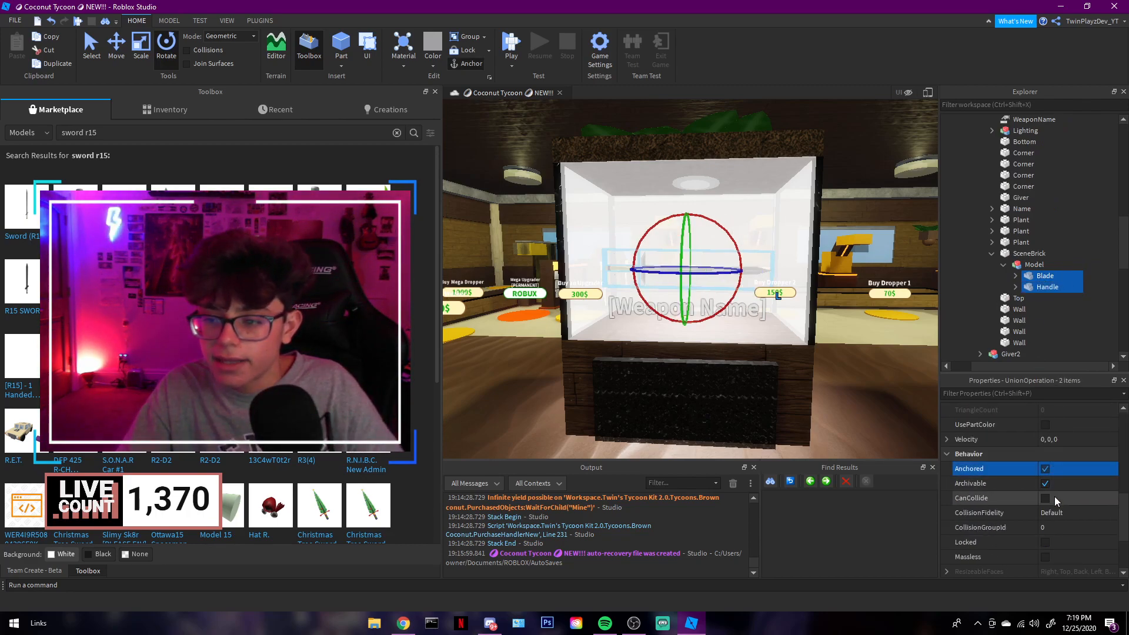
Delete the emptied Adventurer Sword tool from the Workspace.
click(1107, 322)
scroll(988, 271, up, 10)
scroll(992, 246, up, 4)
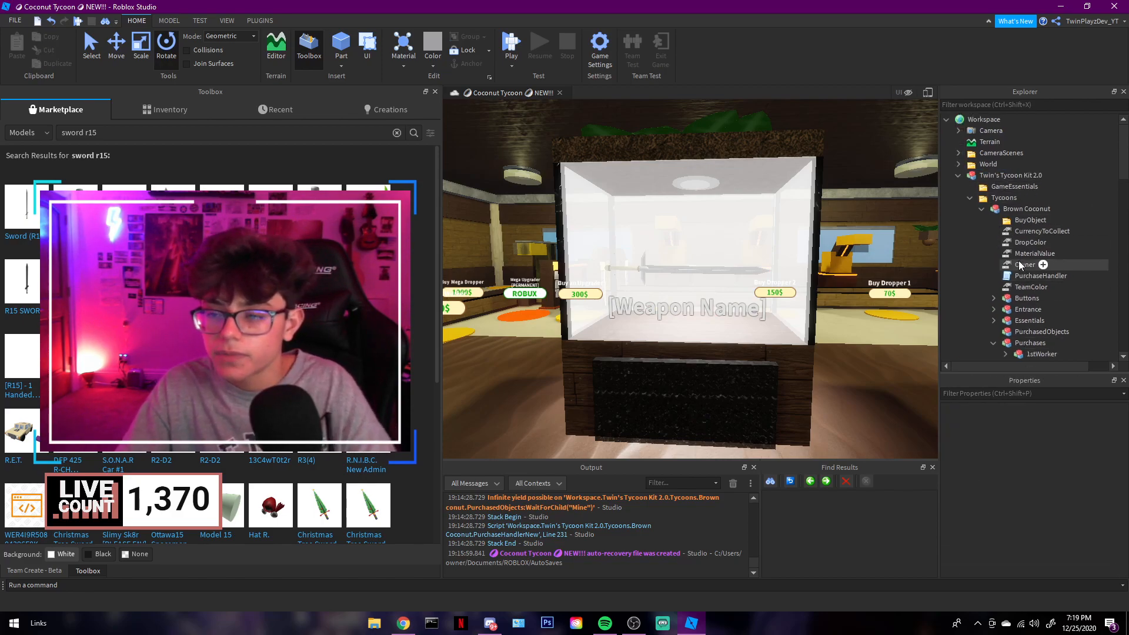
Start a playtest, enter the game from the start screen, and claim the tycoon.
scroll(1019, 265, down, 5)
right_drag(726, 251, 725, 251)
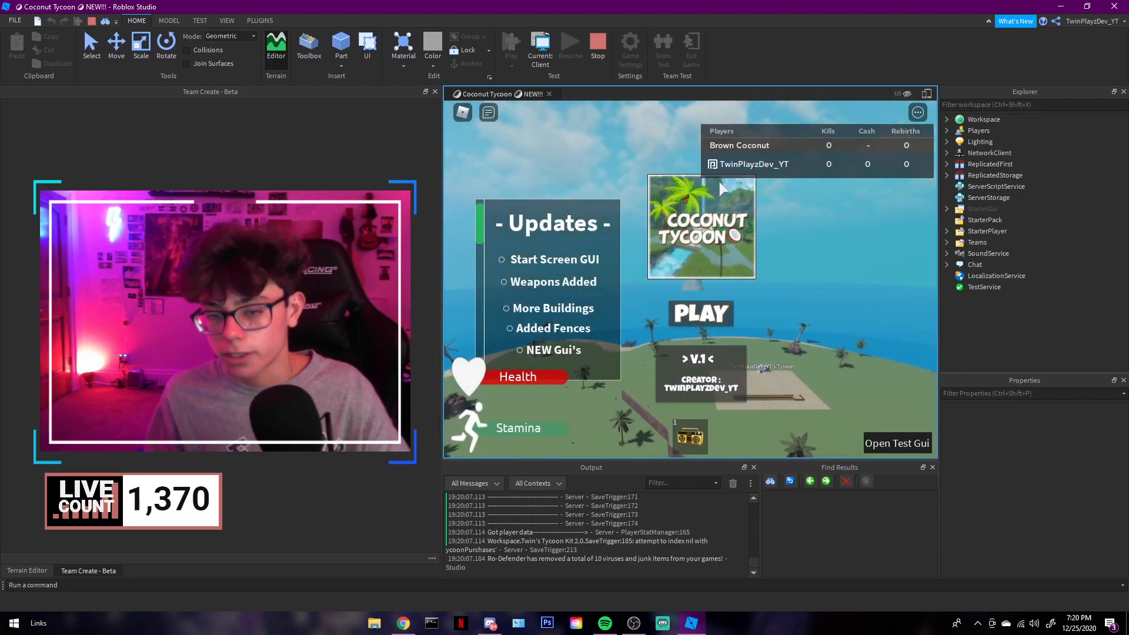
click(717, 312)
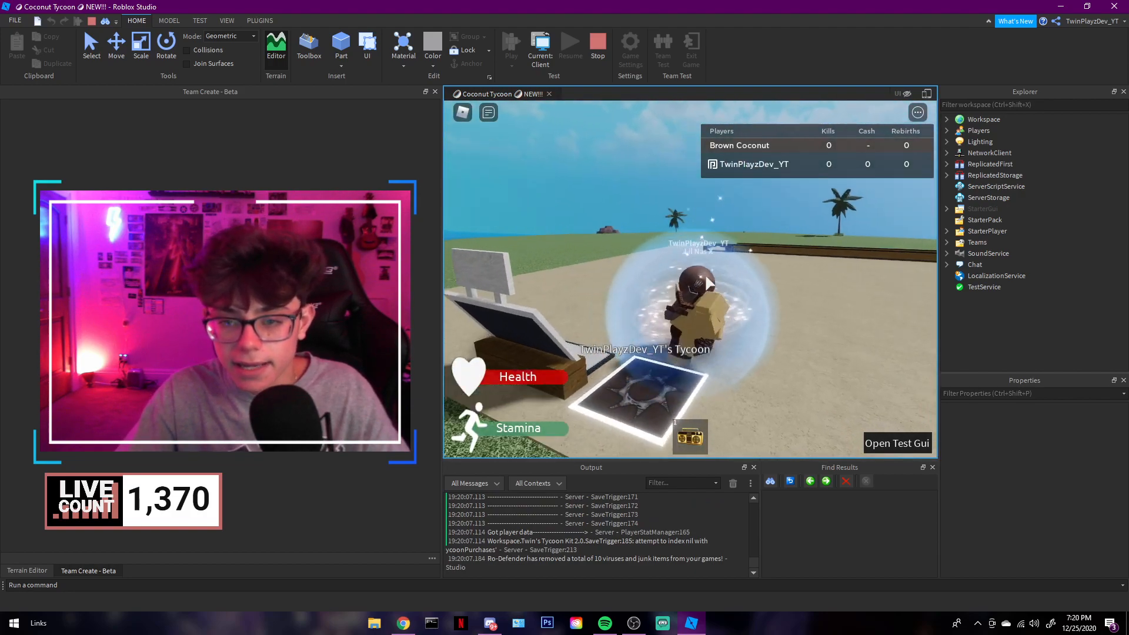
key(w)
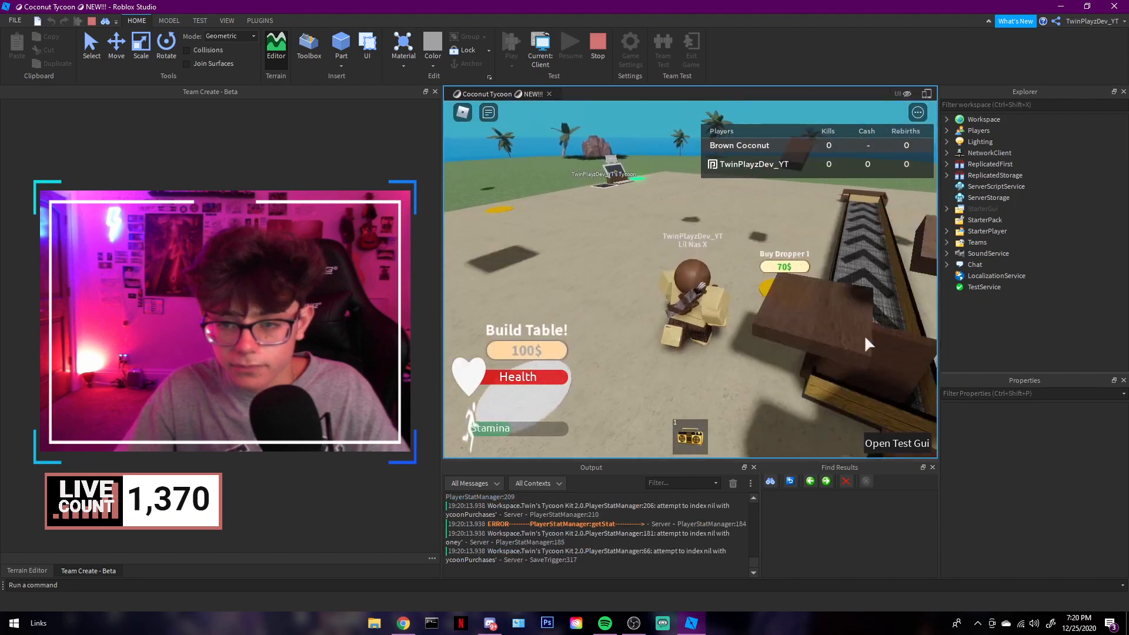
Open the test GUI and give the player 1000000 cash.
click(917, 445)
click(916, 444)
key(a)
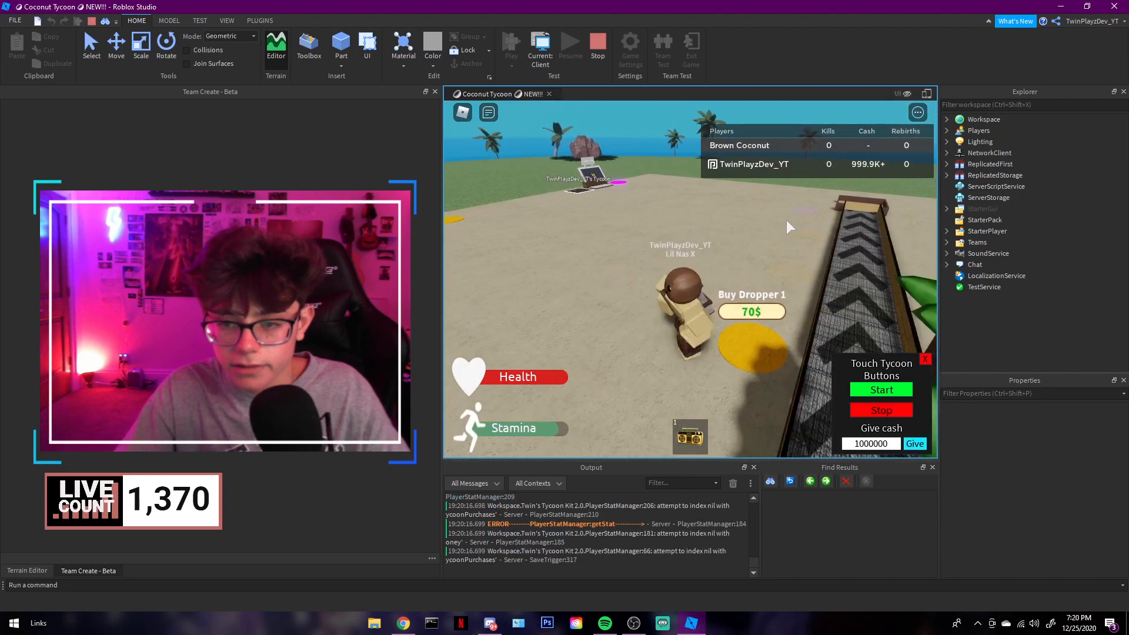
Walk through the tycoon and buy the $100 lower walls, the $250 floor and the $1000 weapon giver.
key(w)
key(shift)
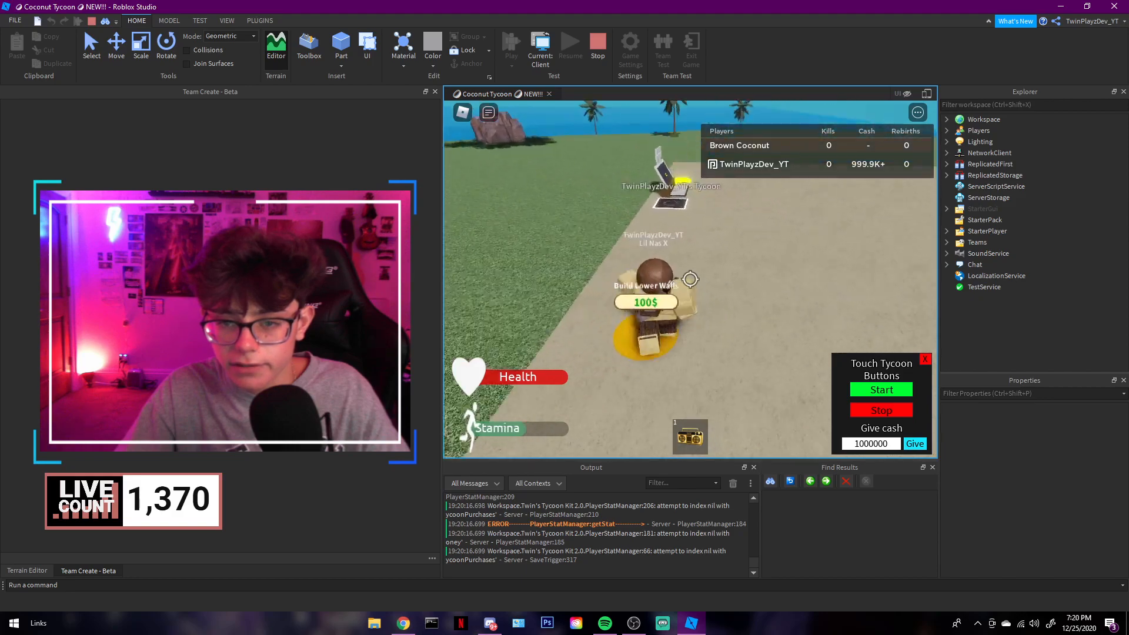
key(w)
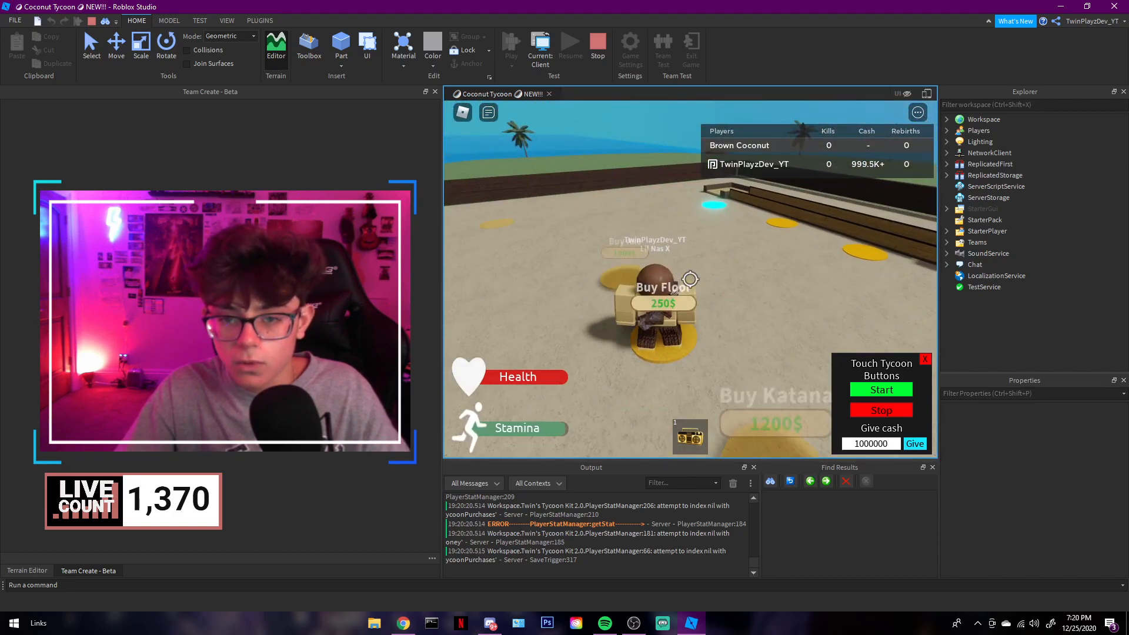
key(w)
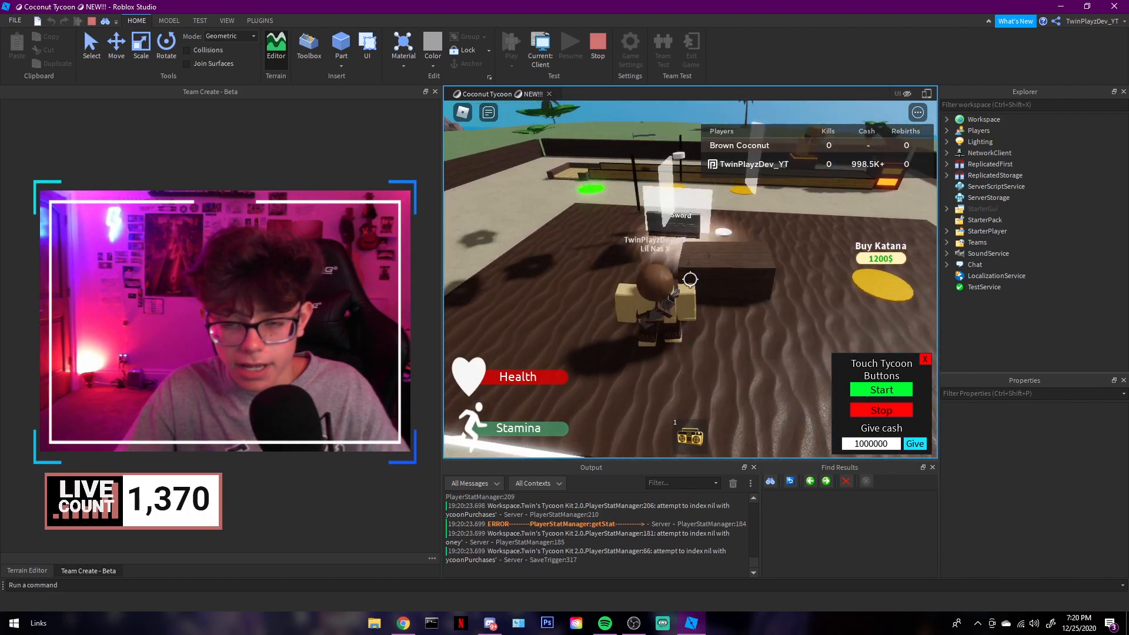
key(w)
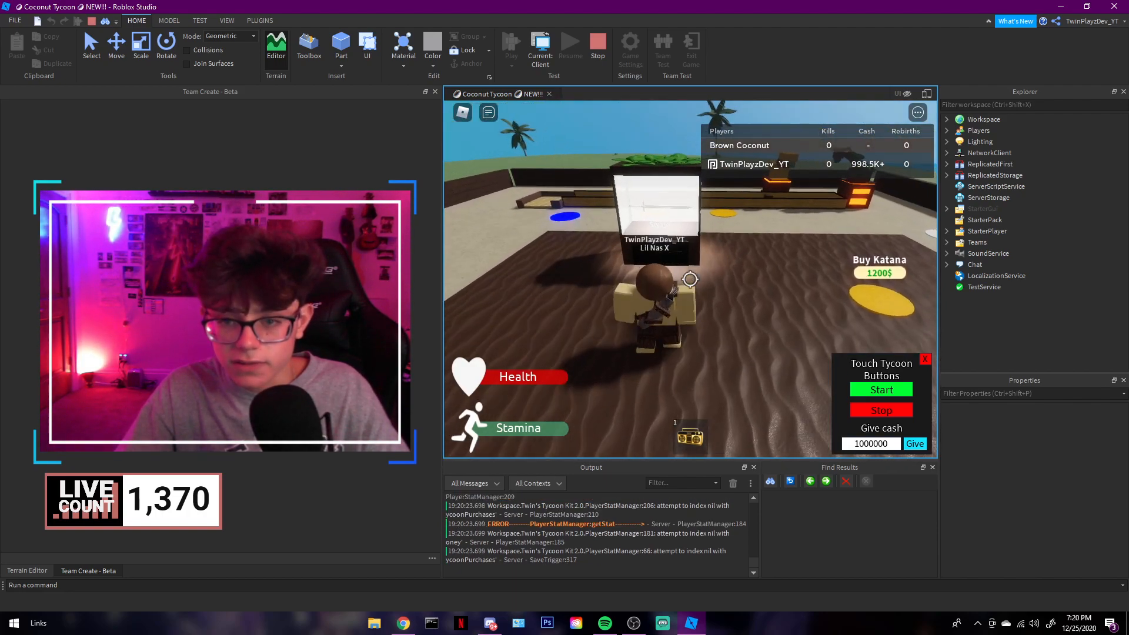
Inspect the sword display case up close, close the test GUI, and collect swords from the giver.
key(shift)
scroll(691, 279, up, 3)
right_drag(691, 280, 692, 285)
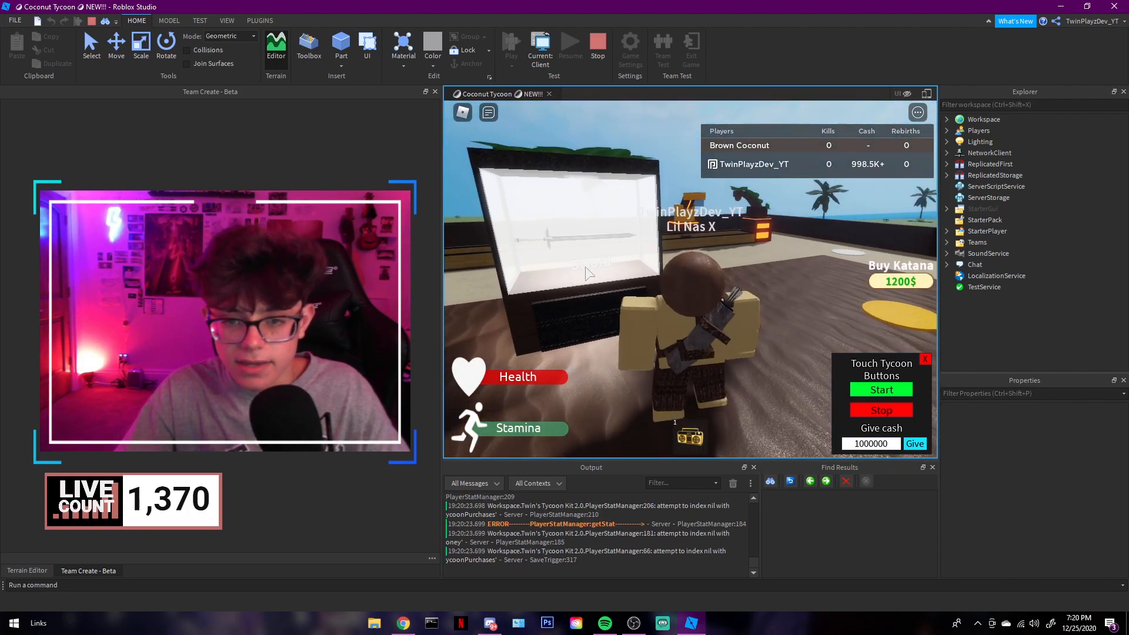
scroll(586, 268, down, 2)
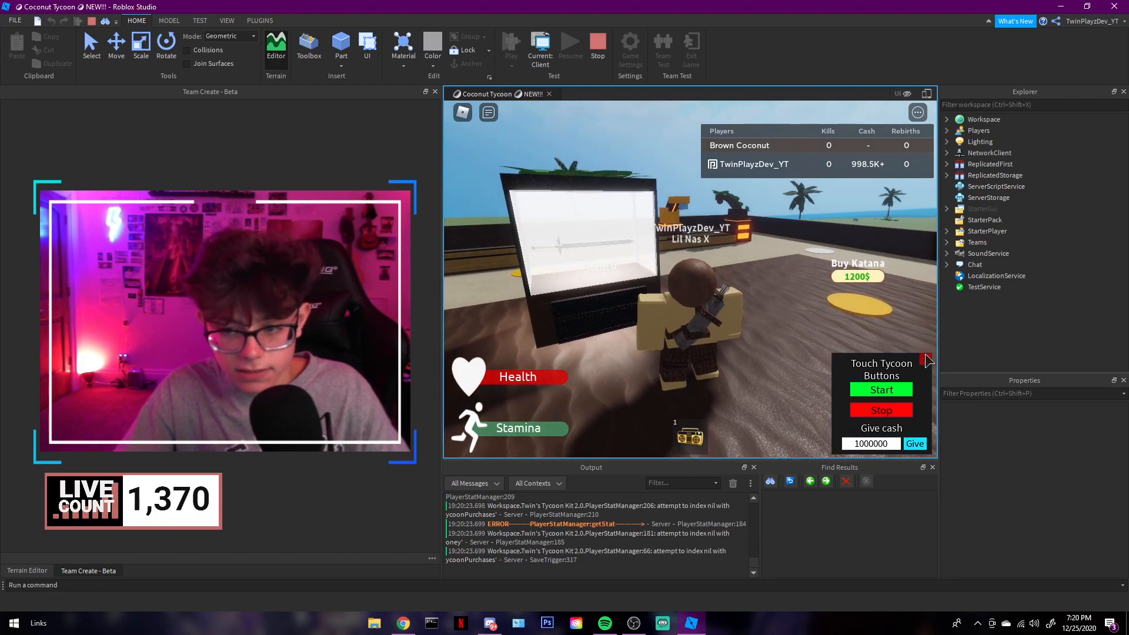
click(926, 359)
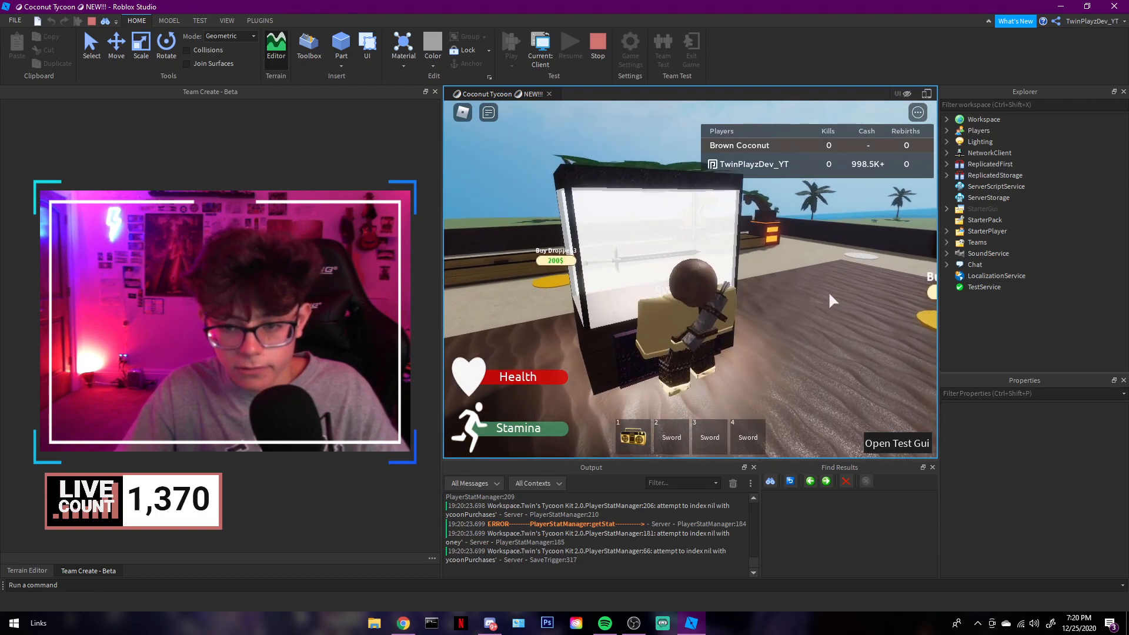
key(d)
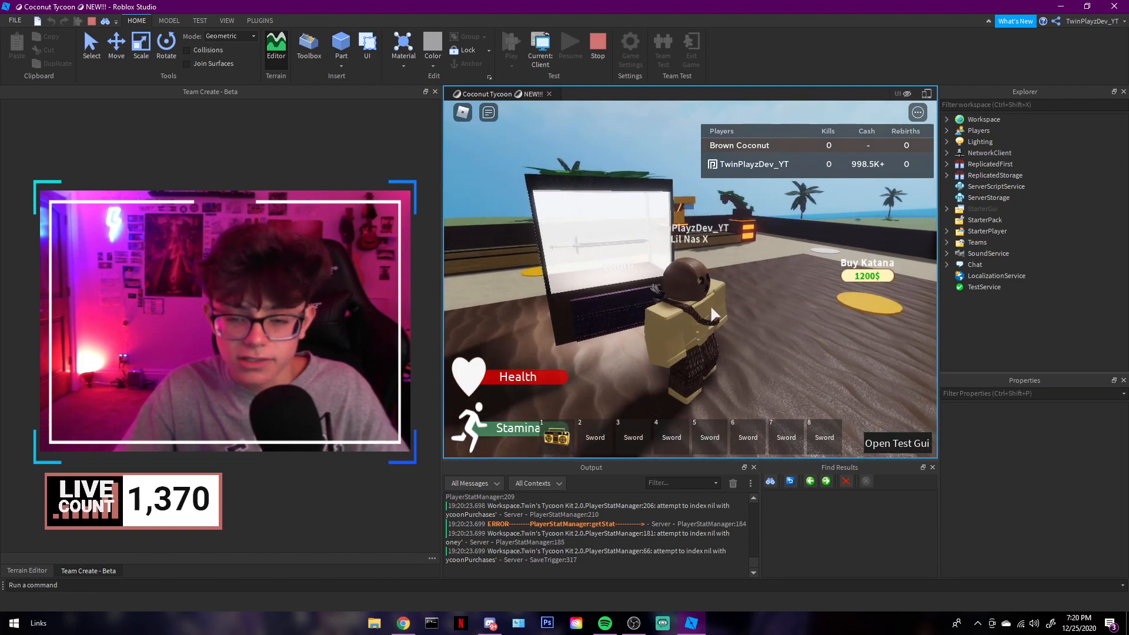
right_drag(716, 309, 735, 286)
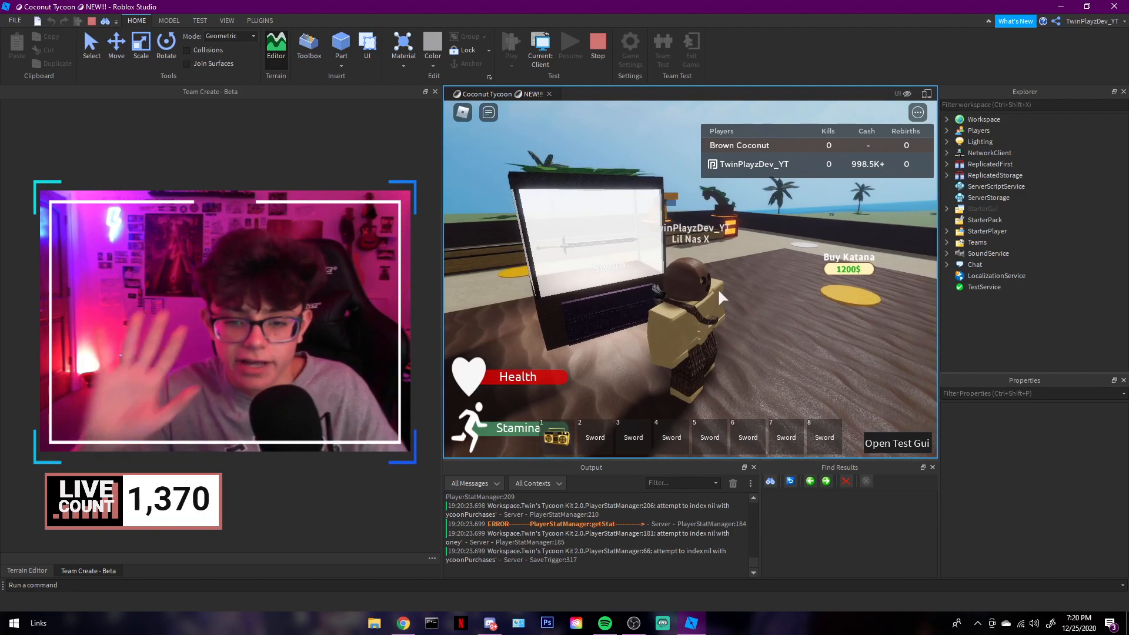
Equip the Sword from inventory slot 2 and test swinging it while walking and jumping around the tycoon.
key(2)
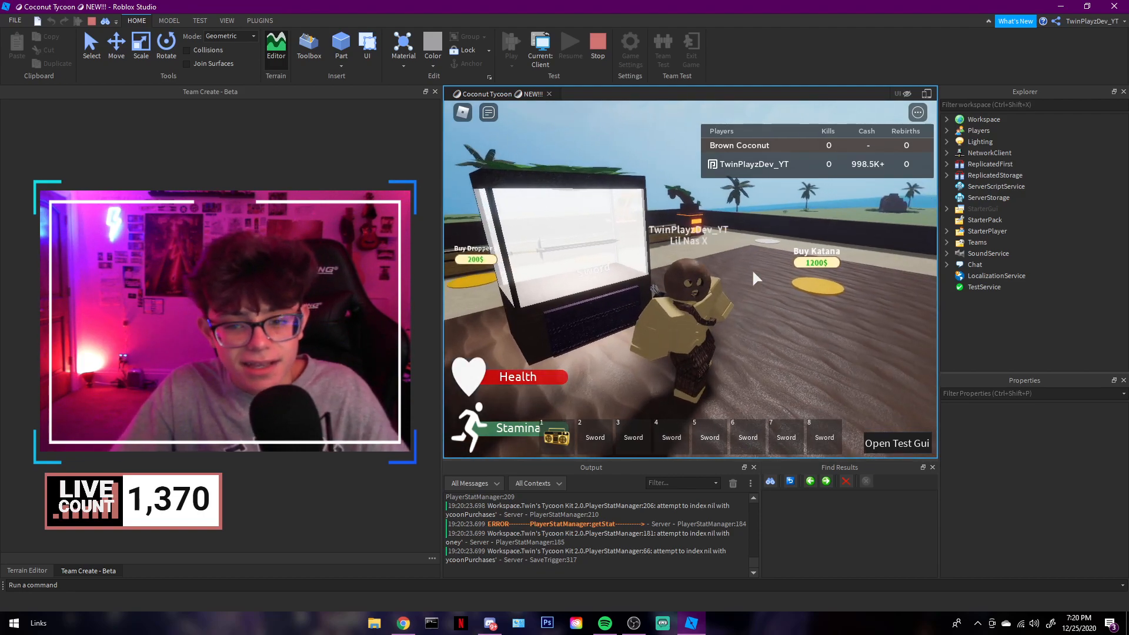
key(d)
click(753, 273)
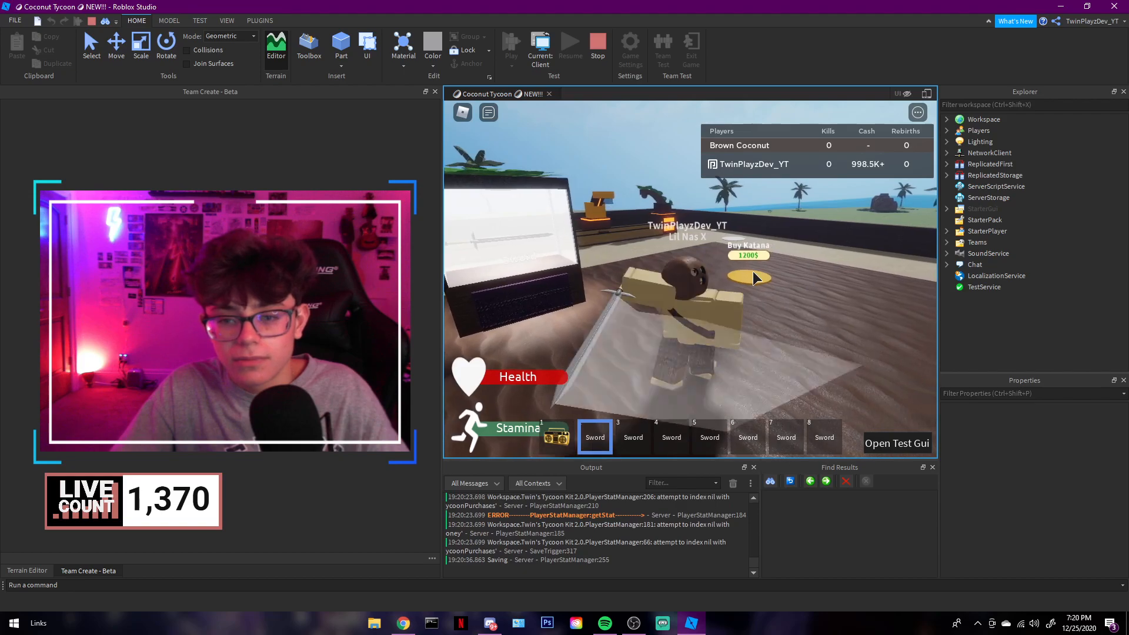
right_drag(753, 271, 754, 273)
click(753, 272)
scroll(753, 273, up, 2)
key(space)
click(753, 271)
scroll(753, 273, down, 3)
key(space)
key(space)
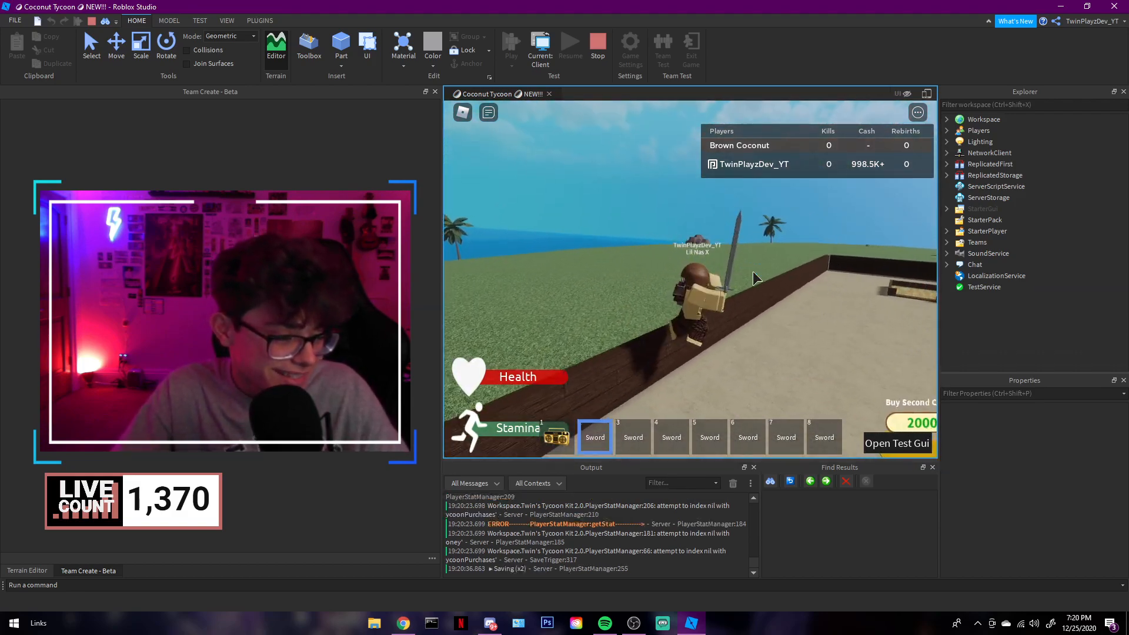
Return to the sword display case, put the Sword away, and stop the playtest.
key(d)
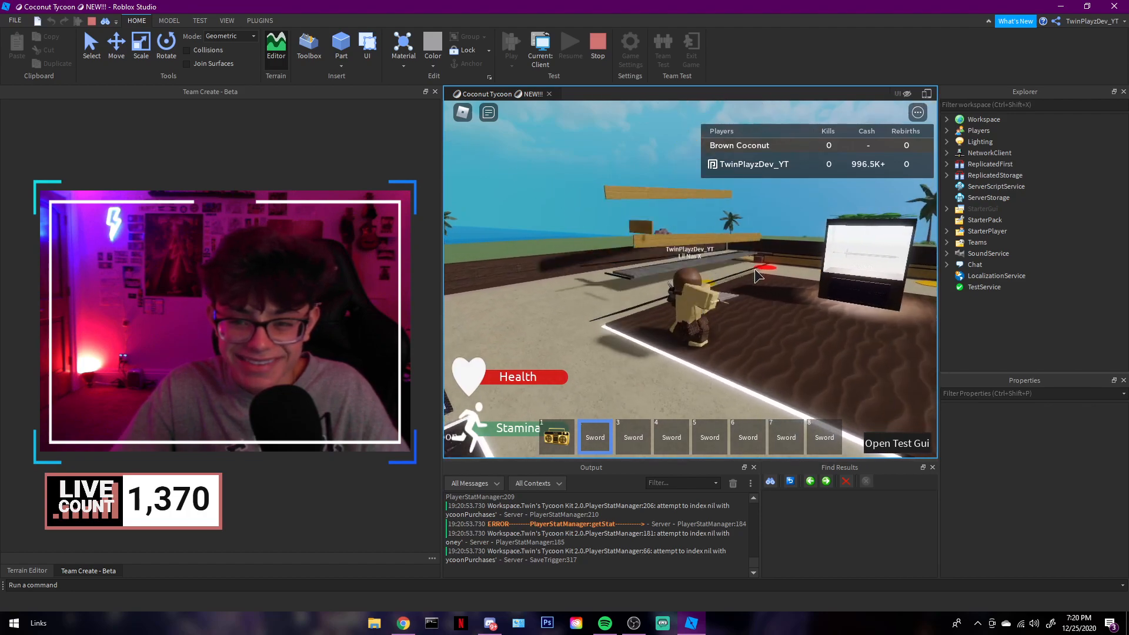
right_drag(772, 274, 772, 275)
key(w)
key(2)
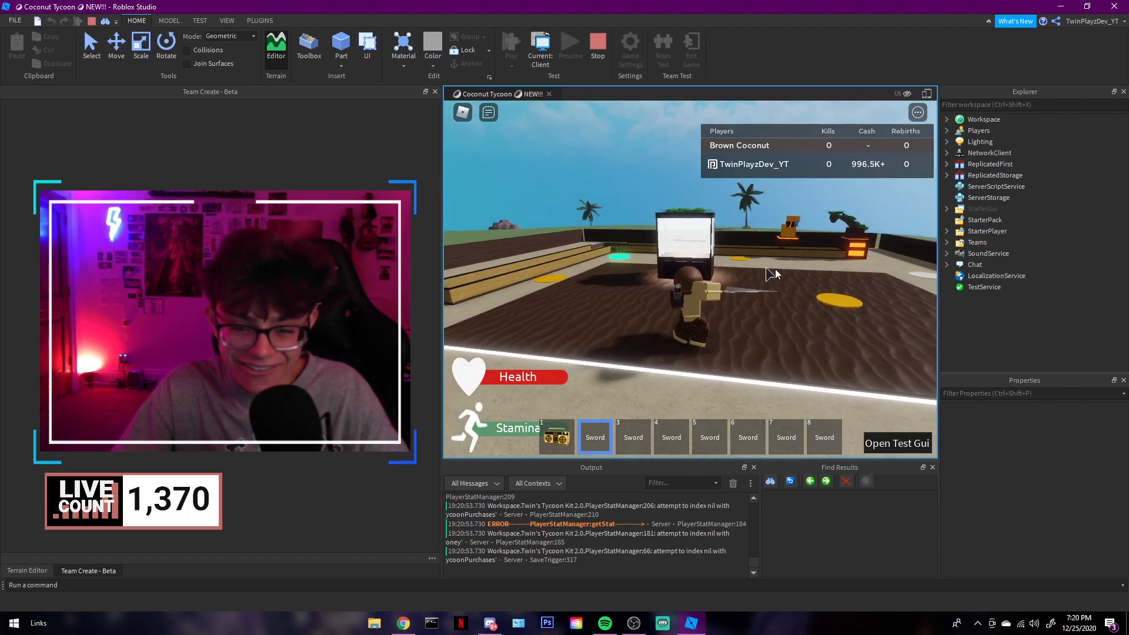
scroll(766, 268, up, 1)
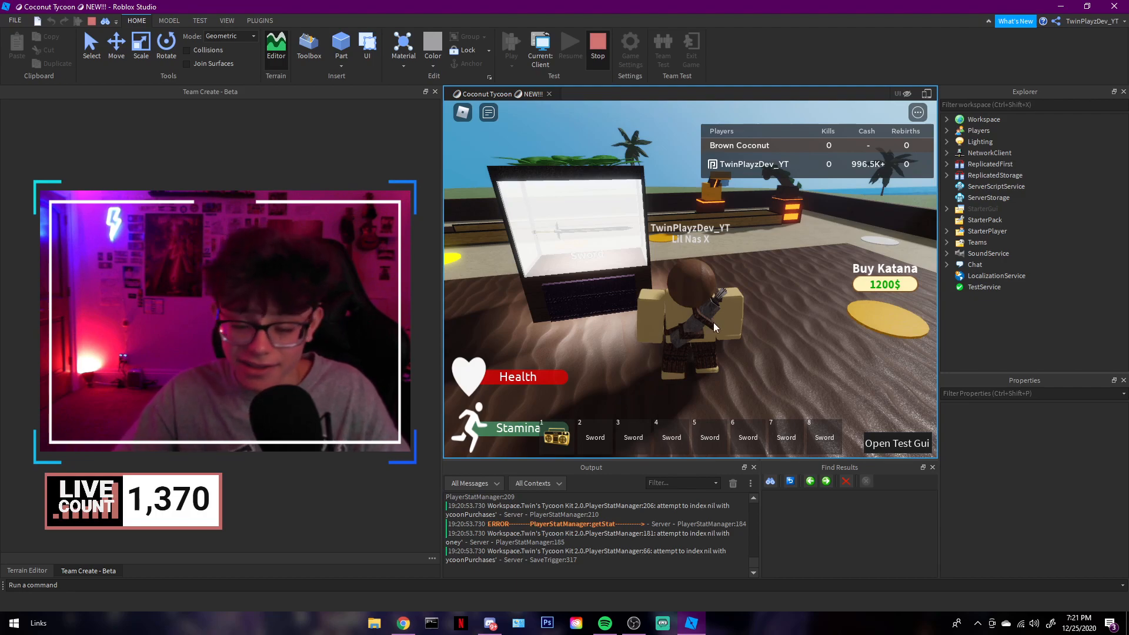
key(shift+F5)
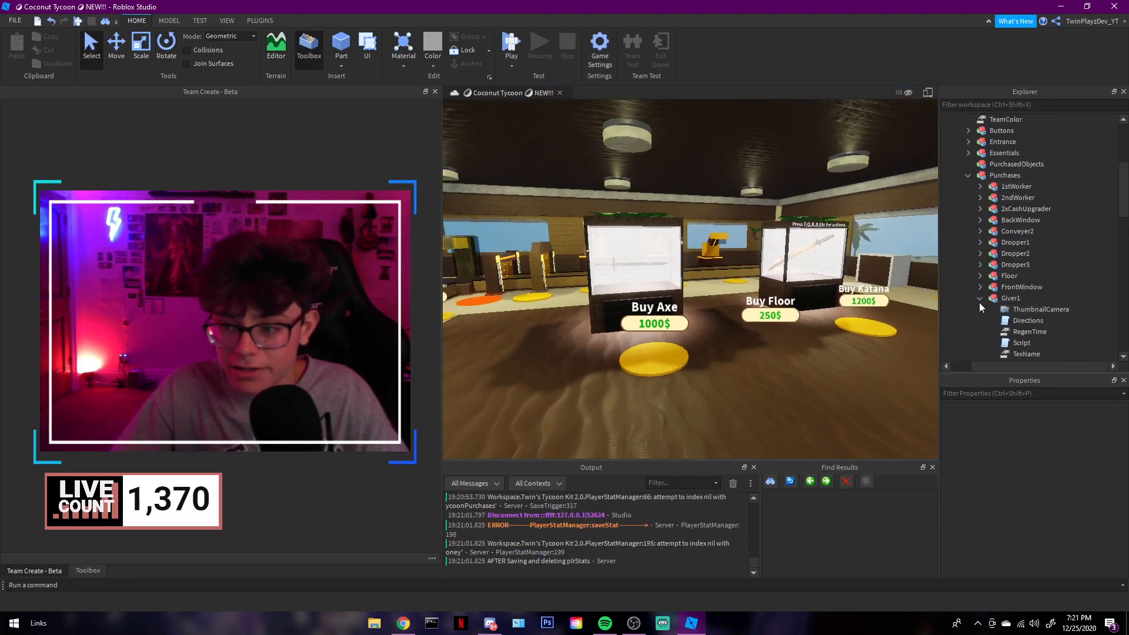
Collapse Giver1, Purchases and the Brown Coconut tycoon in the object hierarchy.
click(980, 300)
click(987, 175)
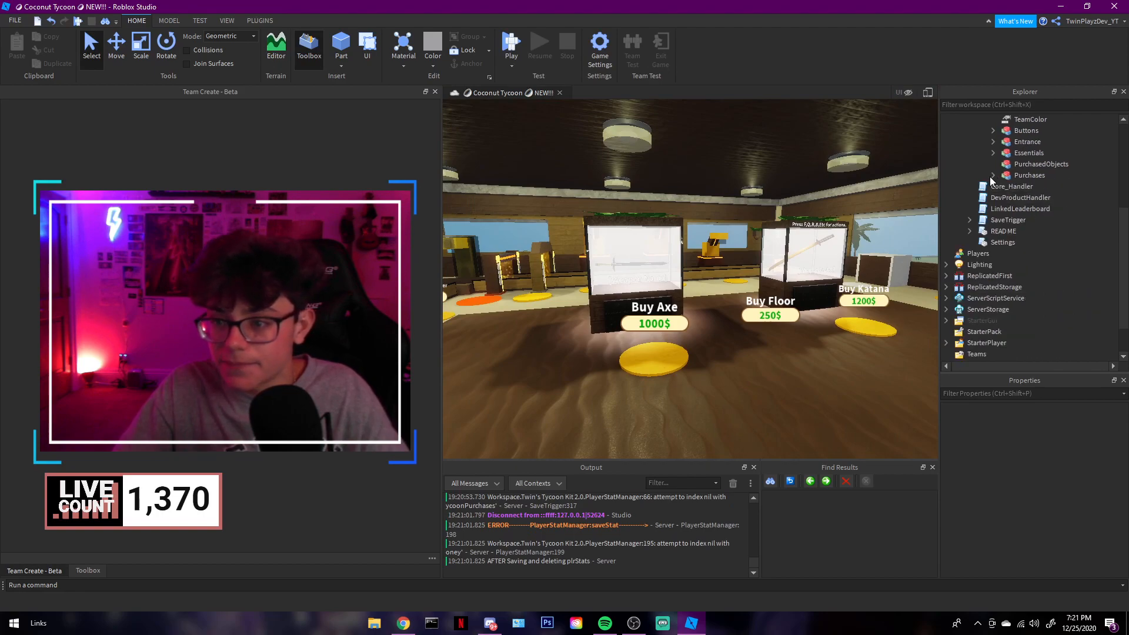
scroll(990, 177, up, 3)
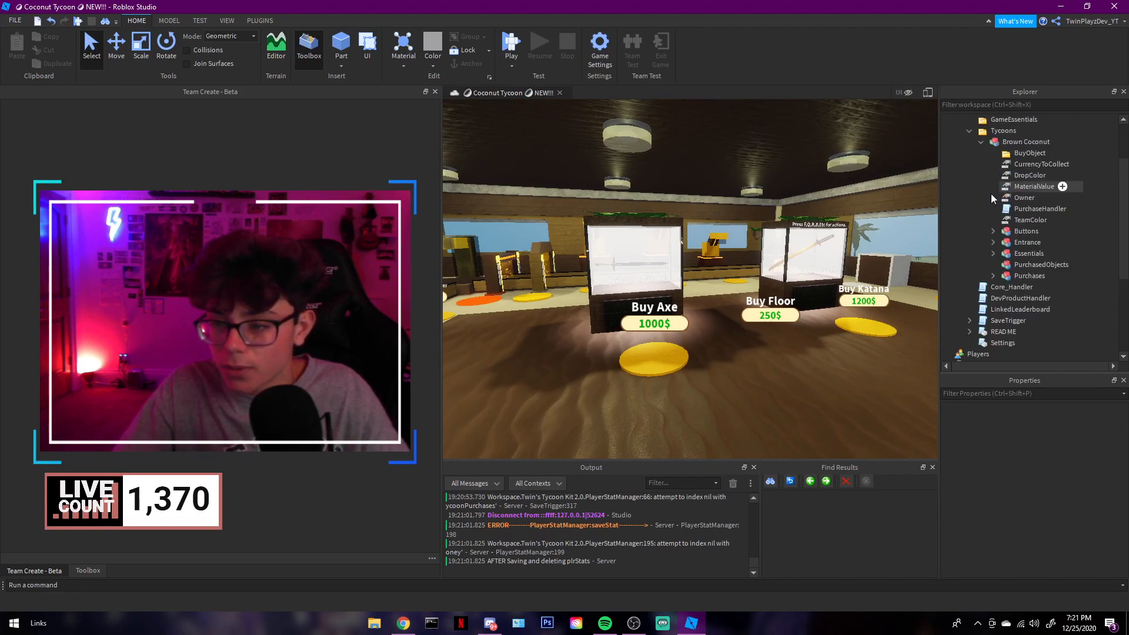
click(981, 142)
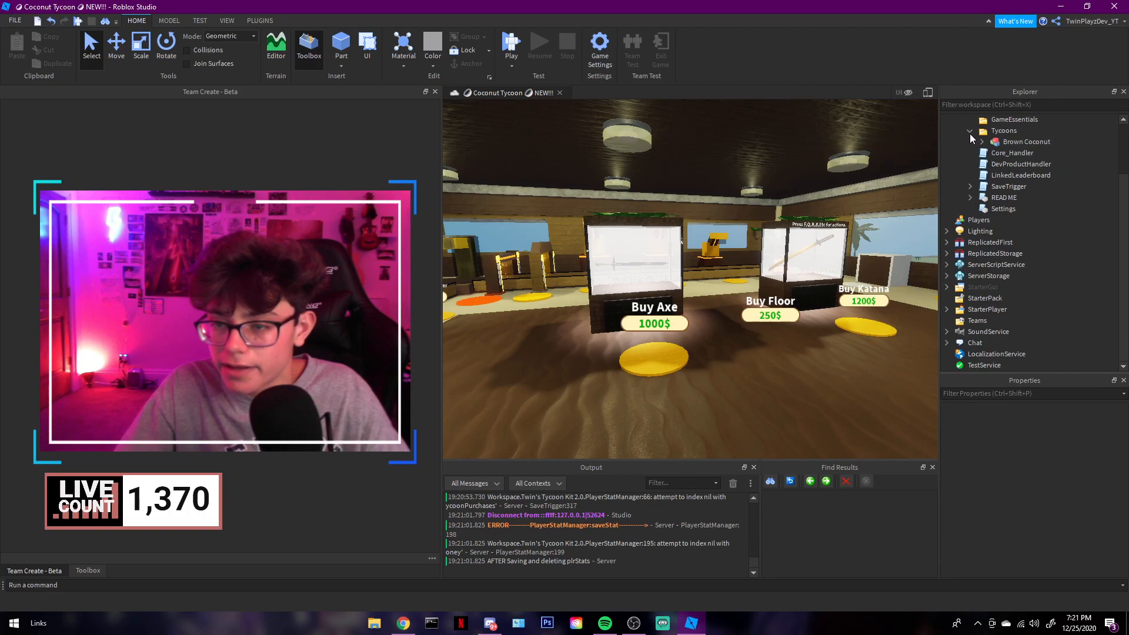
Examine the tycoon building and the surrounding island from outside.
key(s)
right_drag(788, 263, 789, 262)
key(s)
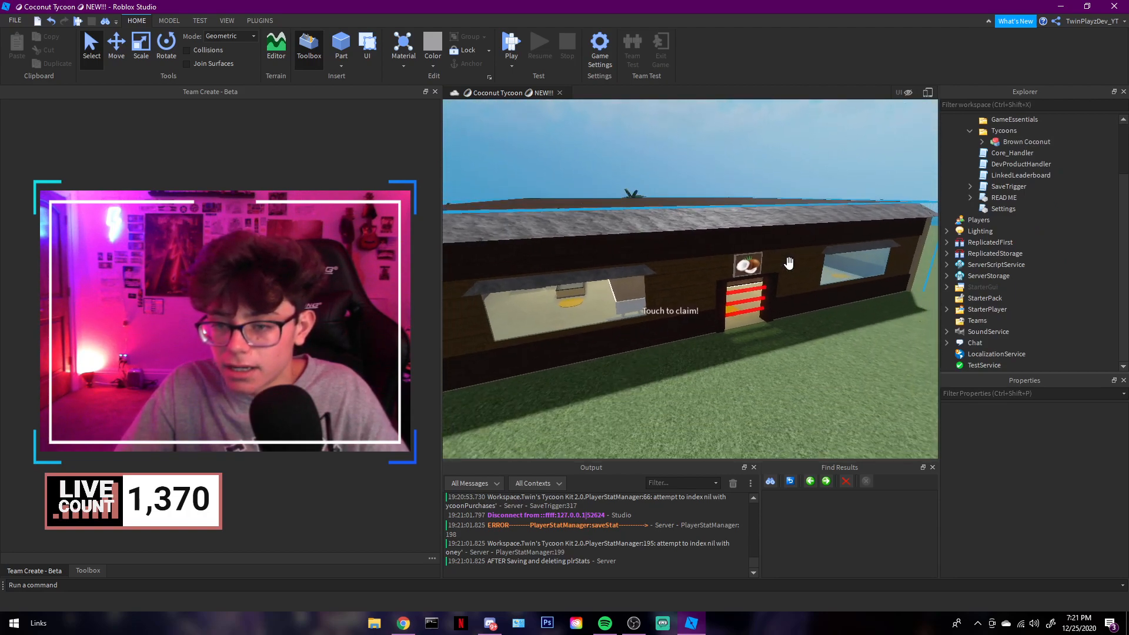
key(s)
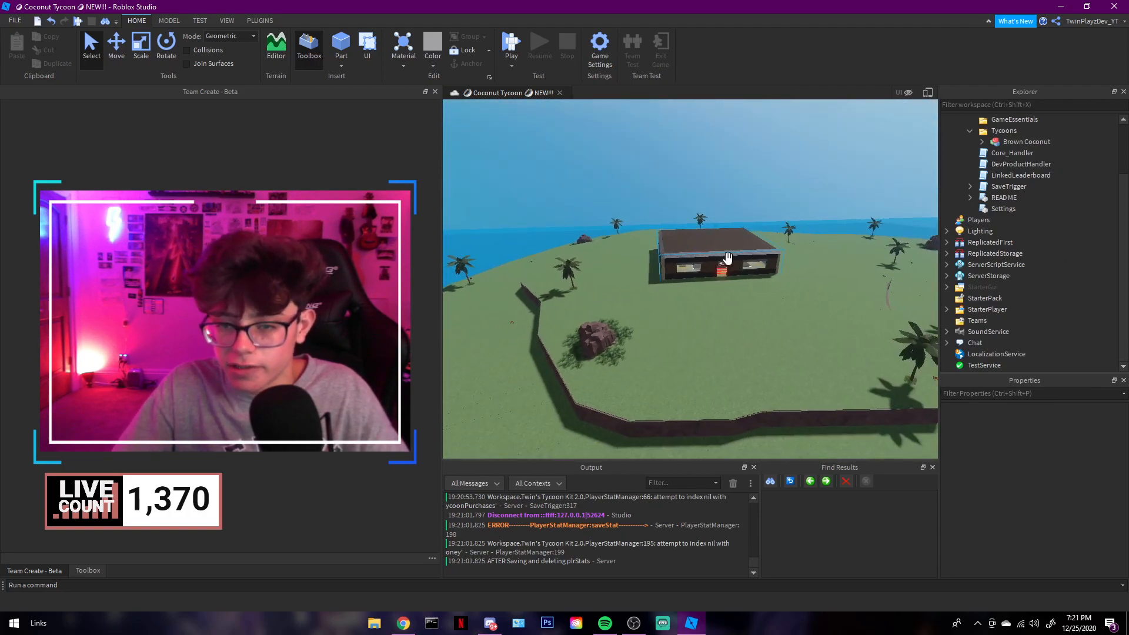
right_drag(728, 259, 731, 257)
right_drag(824, 202, 824, 203)
key(w)
key(w)
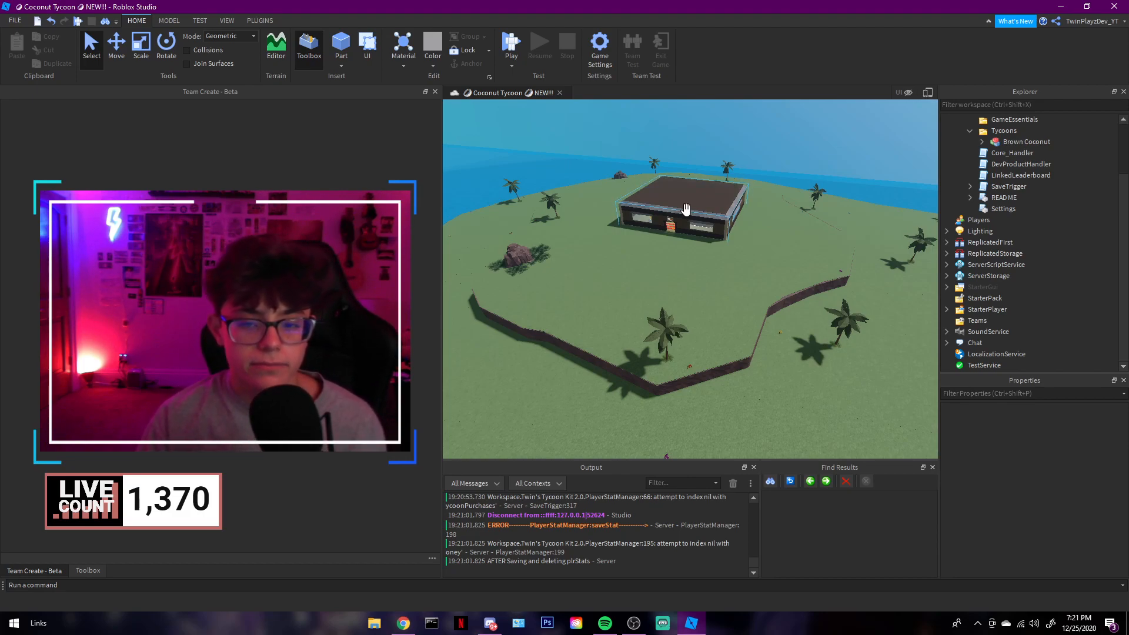
right_drag(622, 210, 619, 211)
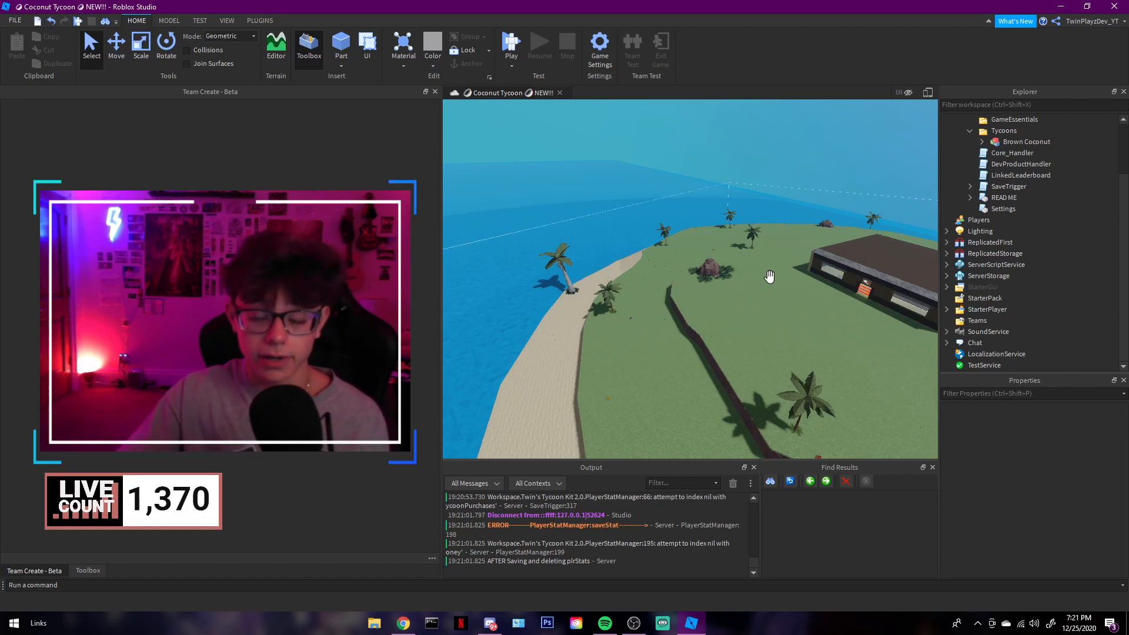
Move the Tycoon Island Model from the World folder into the Brown Coconut tycoon's Essentials.
scroll(999, 233, up, 3)
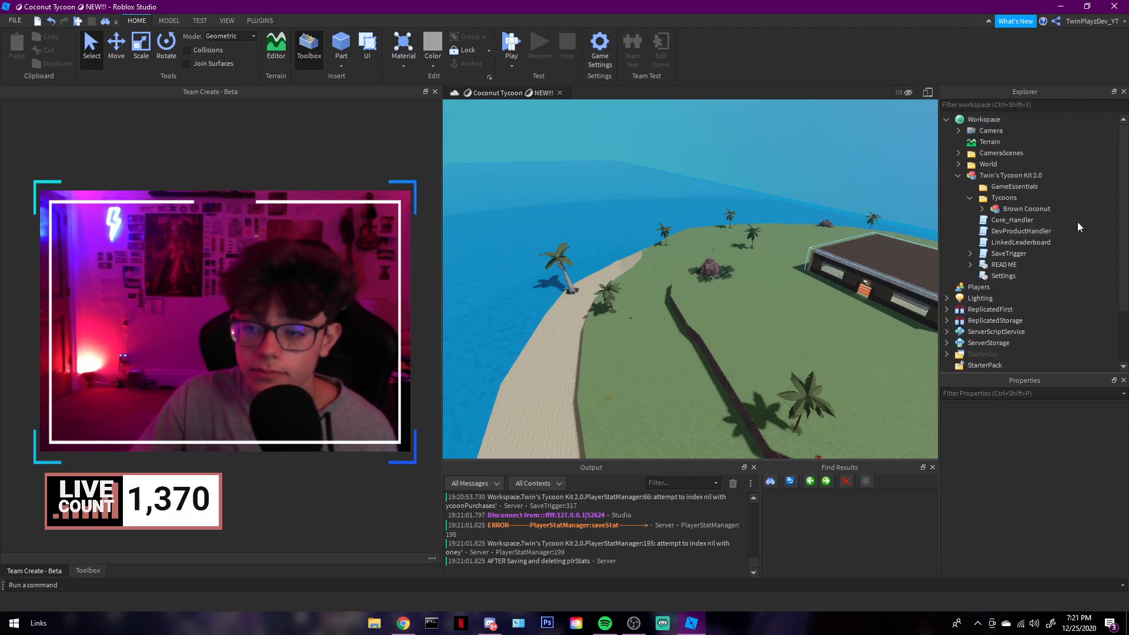
click(958, 166)
click(994, 176)
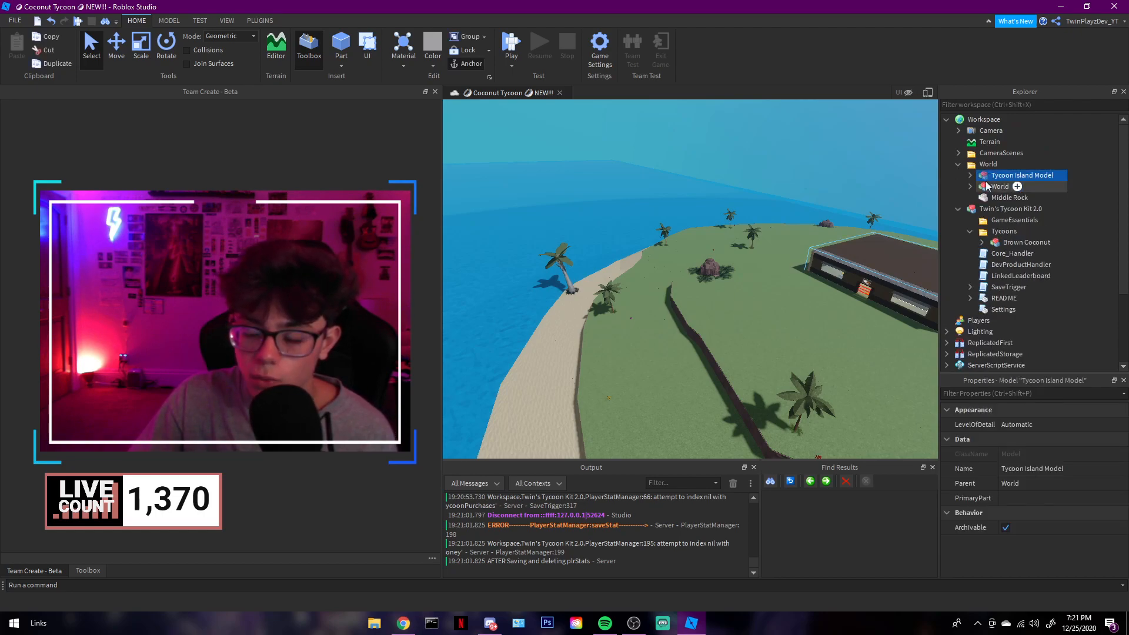
click(982, 243)
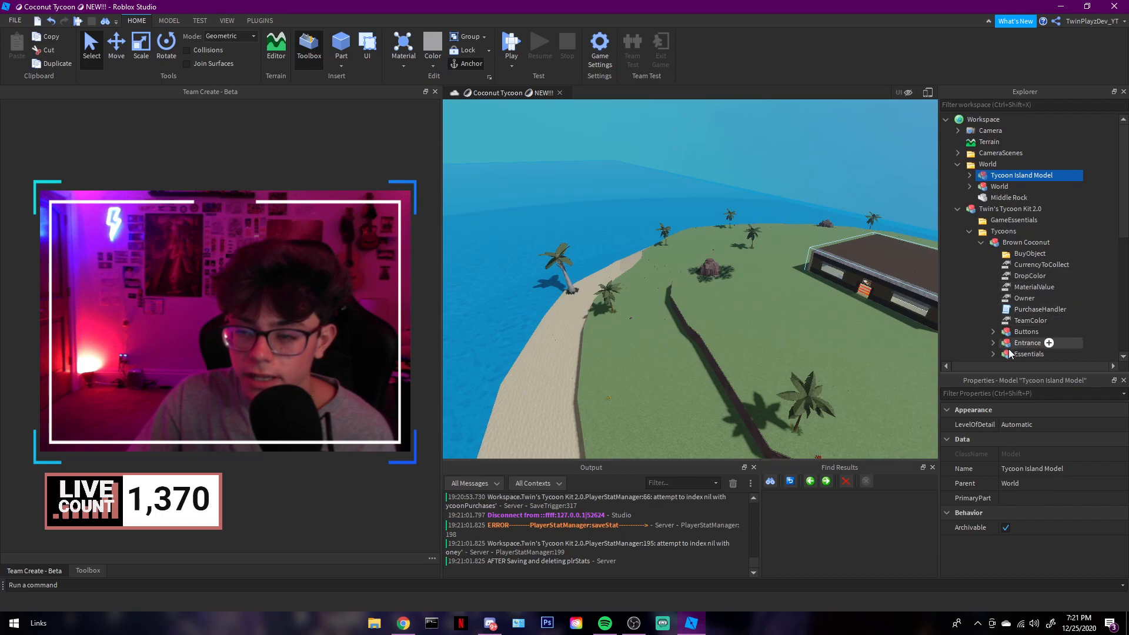
drag(993, 181, 1046, 286)
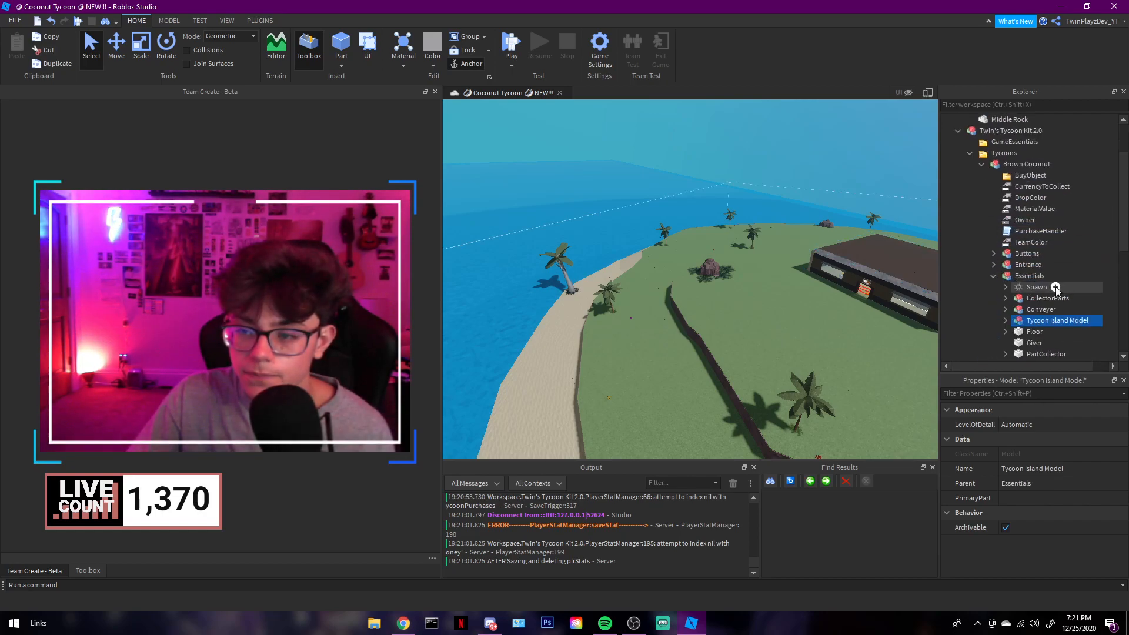
click(1111, 295)
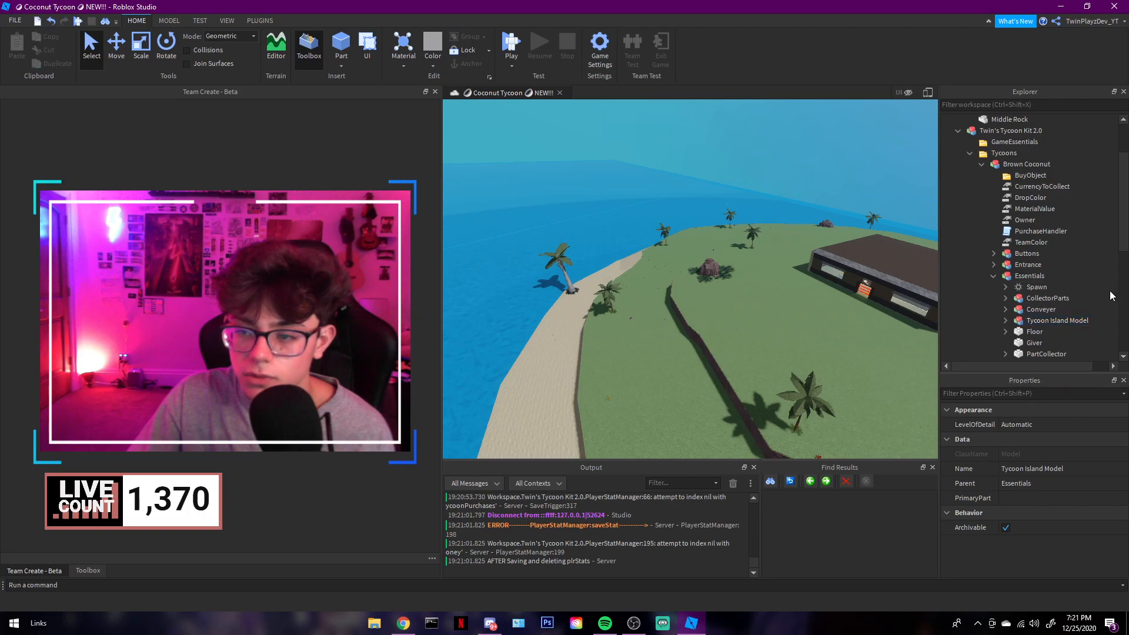
Collapse the Brown Coconut tycoon's hierarchy and duplicate the whole tycoon.
click(994, 277)
click(981, 166)
click(1000, 165)
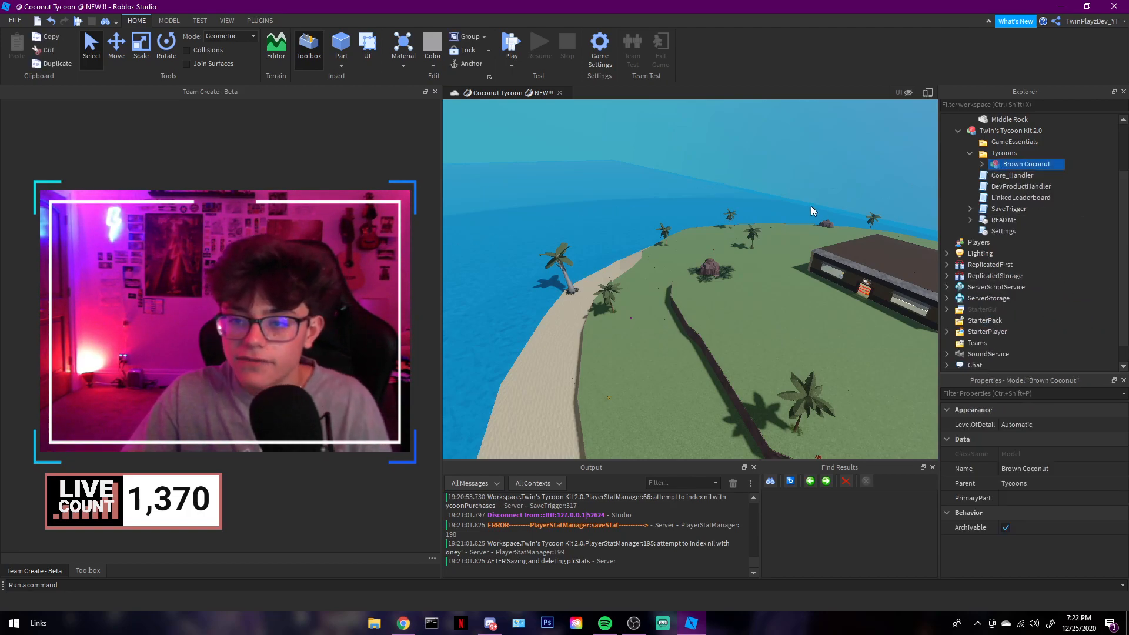
right_drag(806, 207, 810, 206)
scroll(810, 206, down, 5)
right_click(999, 166)
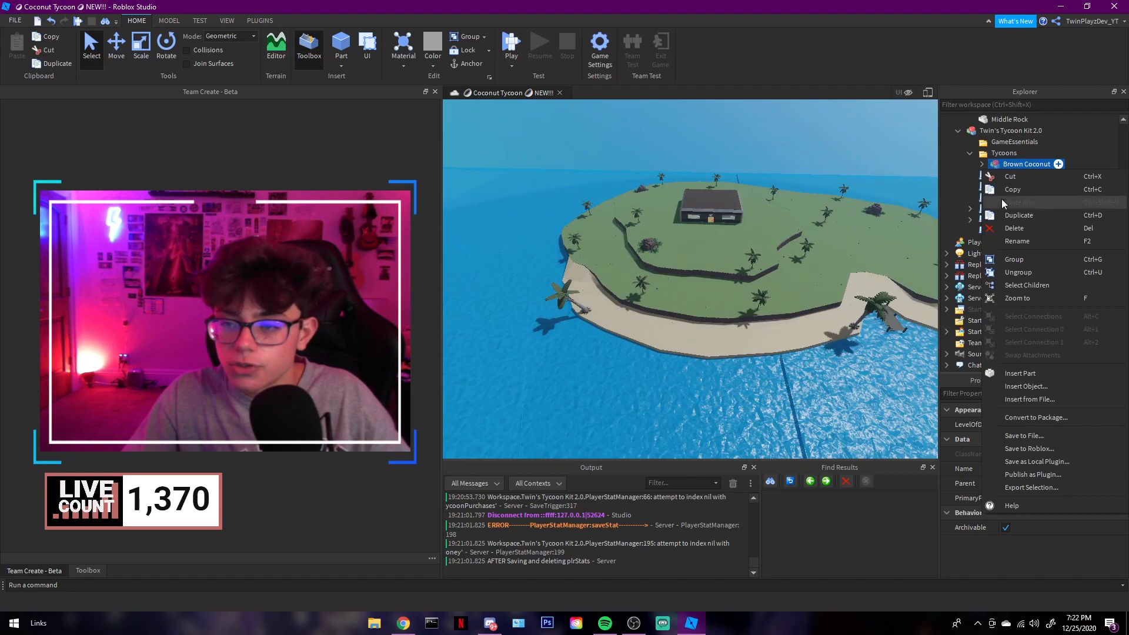
click(1007, 215)
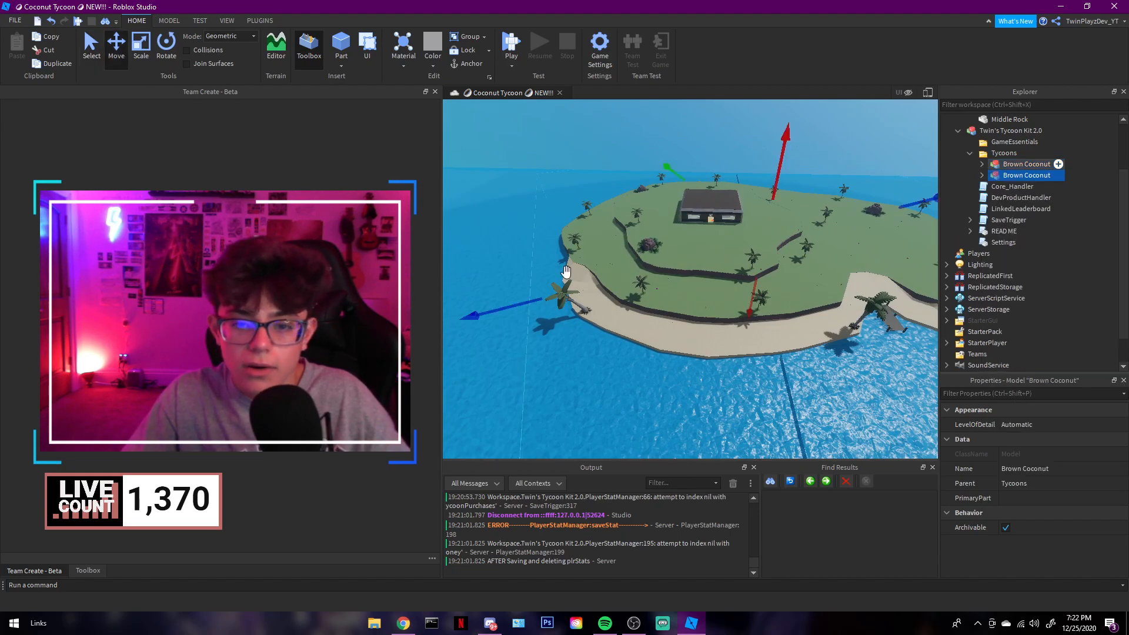
Move the duplicated Brown Coconut tycoon and its island across the water, away from the original.
drag(516, 300, 512, 302)
right_drag(512, 302, 511, 302)
drag(512, 302, 510, 302)
right_drag(512, 303, 509, 303)
drag(509, 302, 549, 205)
mouse_move(699, 192)
mouse_down()
mouse_move(757, 179)
mouse_move(693, 193)
mouse_up()
right_drag(693, 192, 693, 192)
Delete the duplicated Brown Coconut tycoon, leaving the original in the Tycoons folder.
key(Delete)
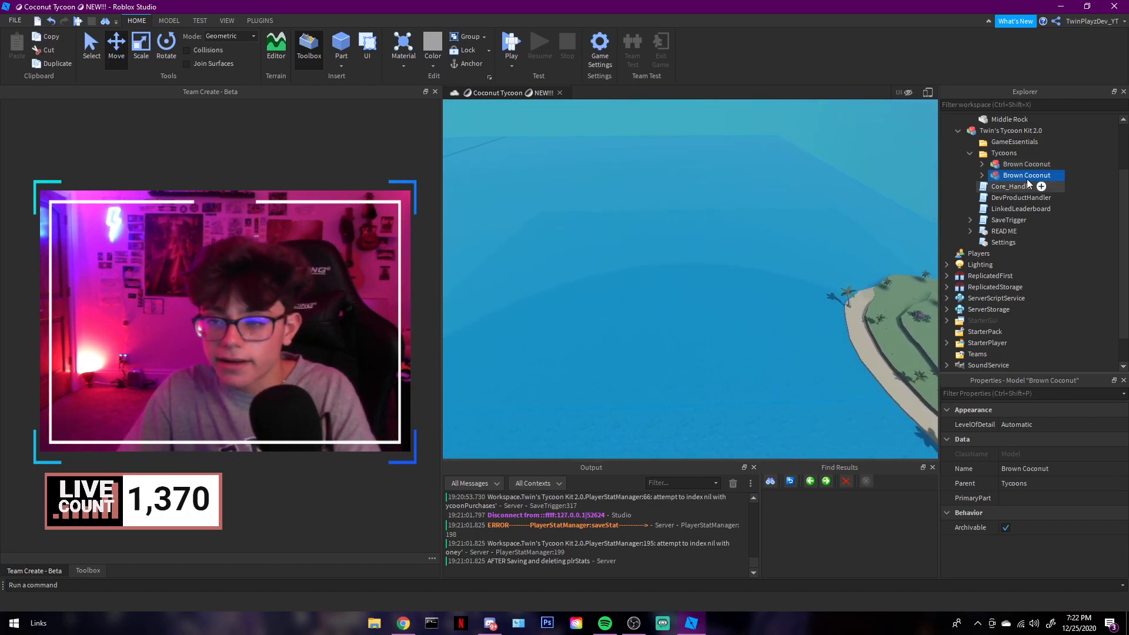
scroll(999, 203, up, 2)
click(970, 221)
click(969, 220)
right_drag(852, 240, 852, 238)
scroll(823, 249, up, 6)
right_drag(737, 254, 737, 254)
scroll(737, 254, up, 5)
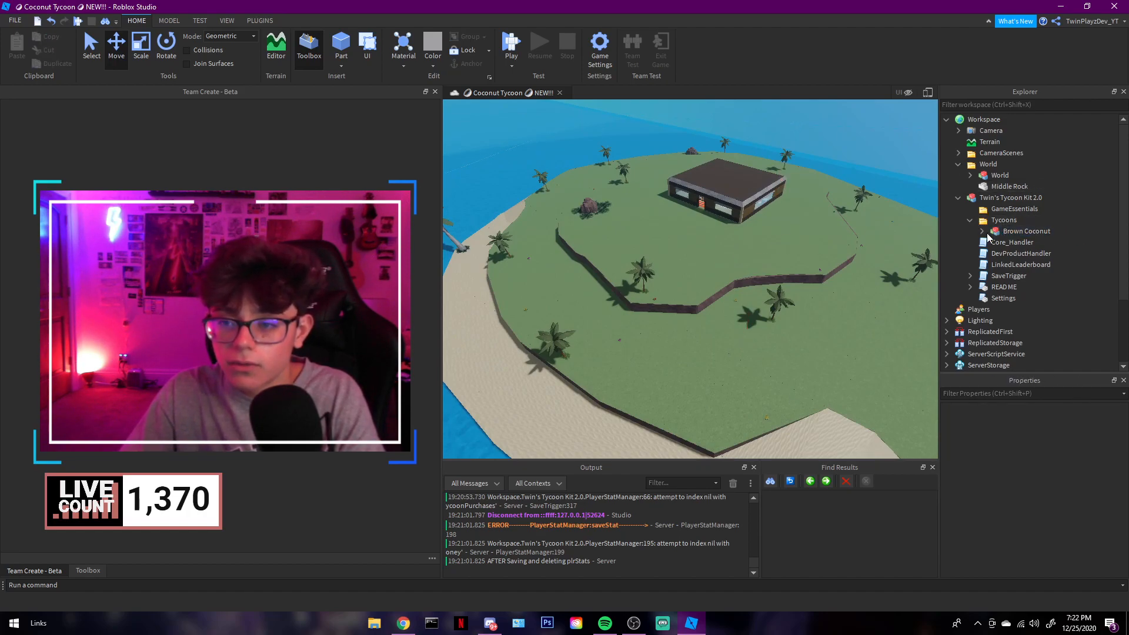
Collapse Twin's Tycoon Kit 2.0 and the World folder in the object hierarchy, and check the contents of ServerStorage.
click(958, 198)
click(956, 166)
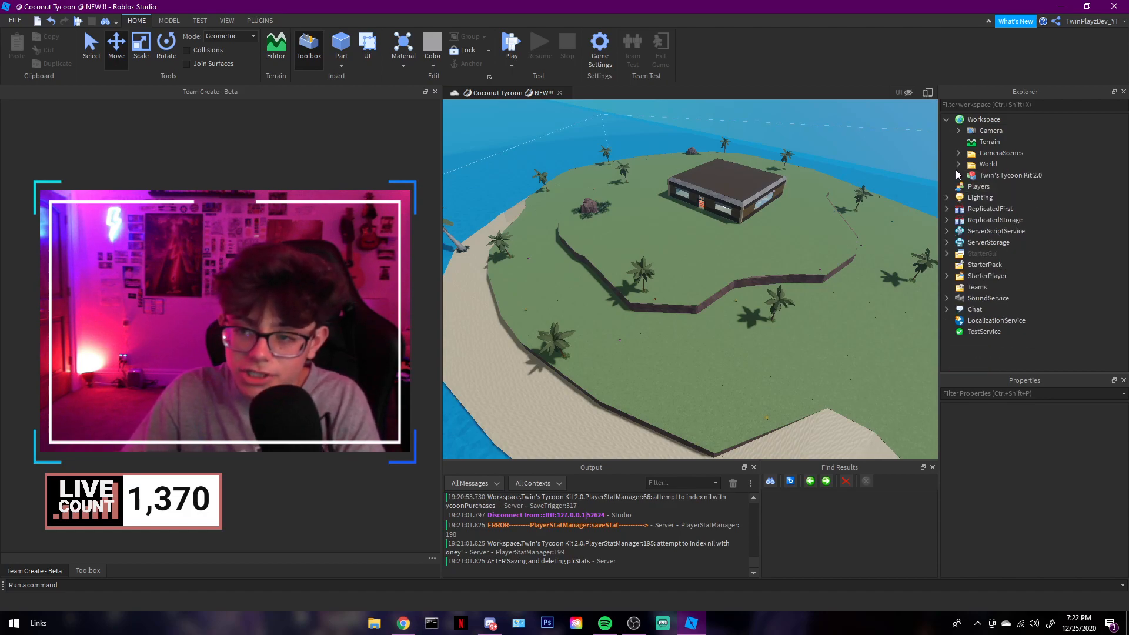
click(946, 243)
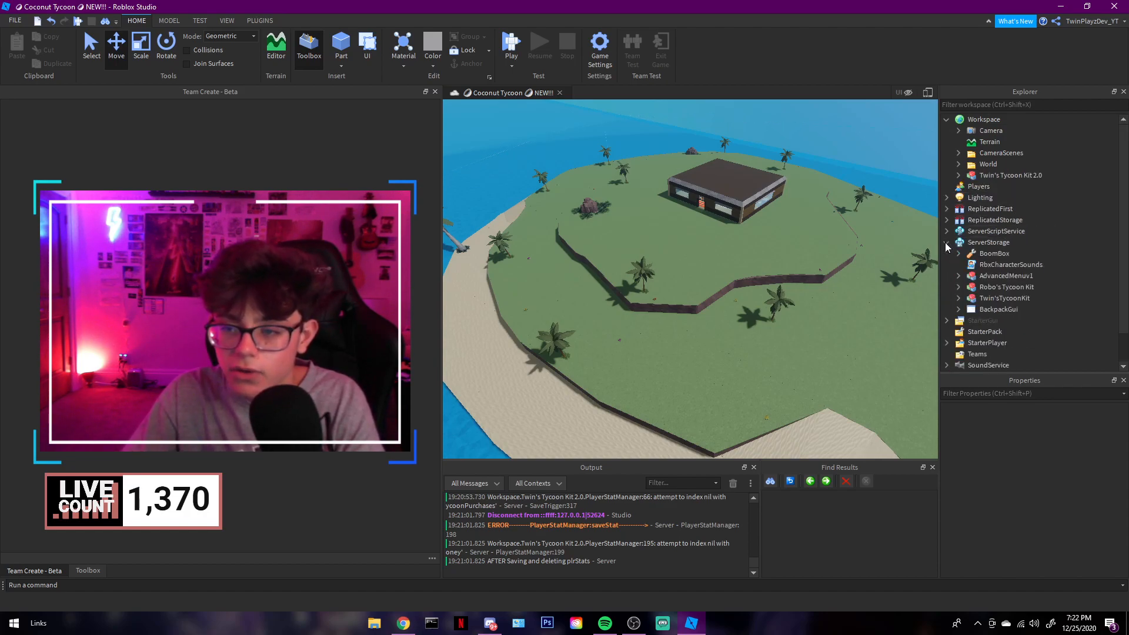
click(947, 243)
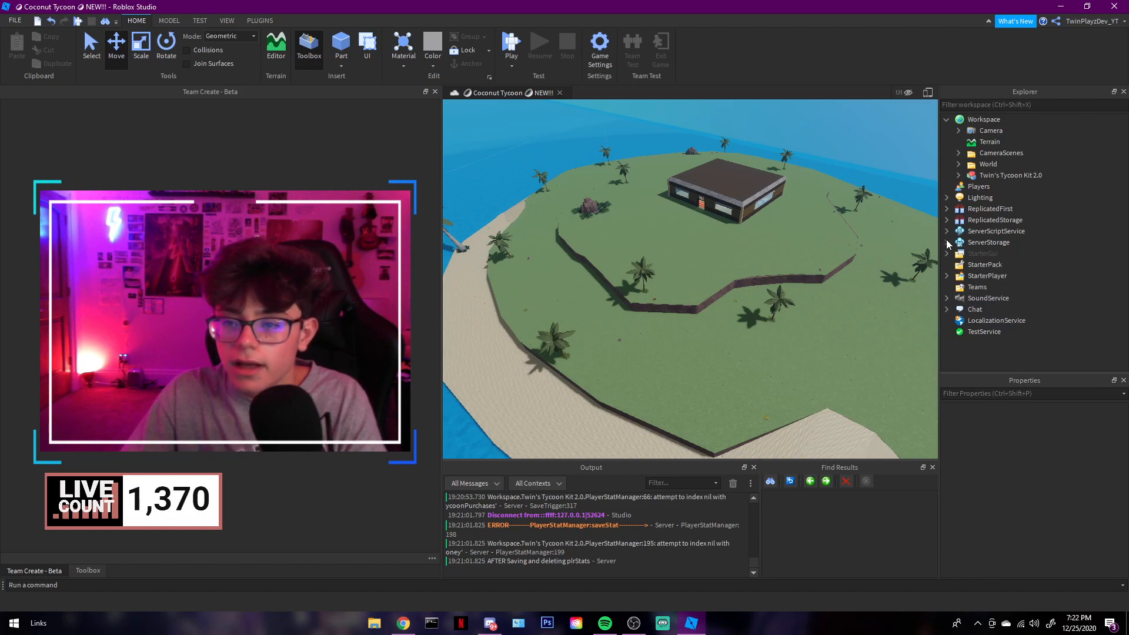
right_drag(703, 221, 645, 235)
key(s)
key(w)
key(s)
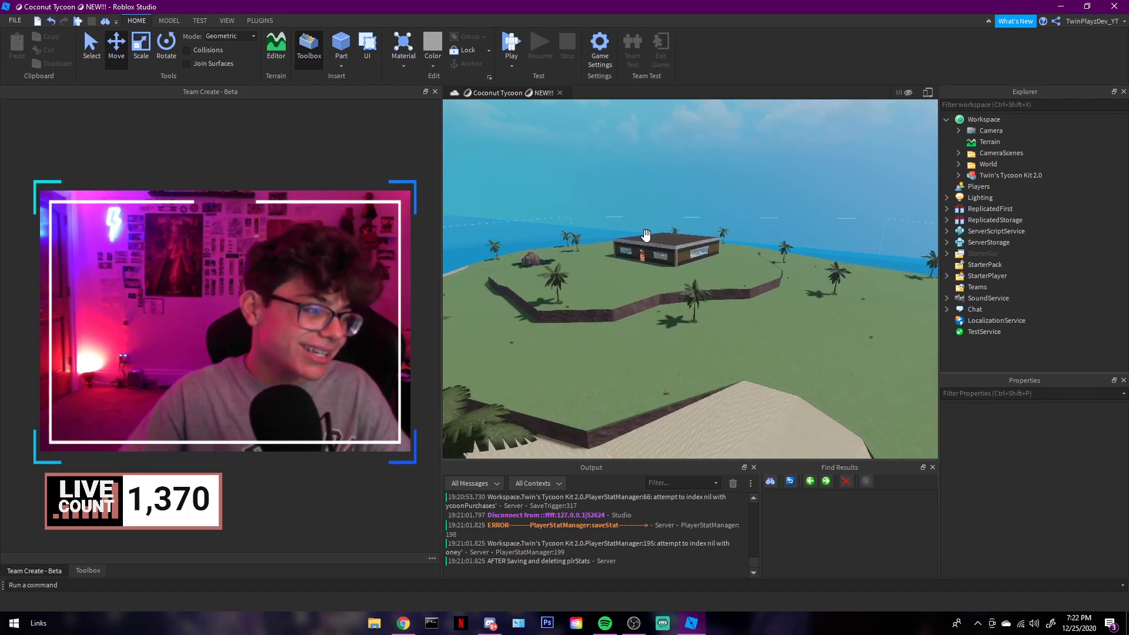